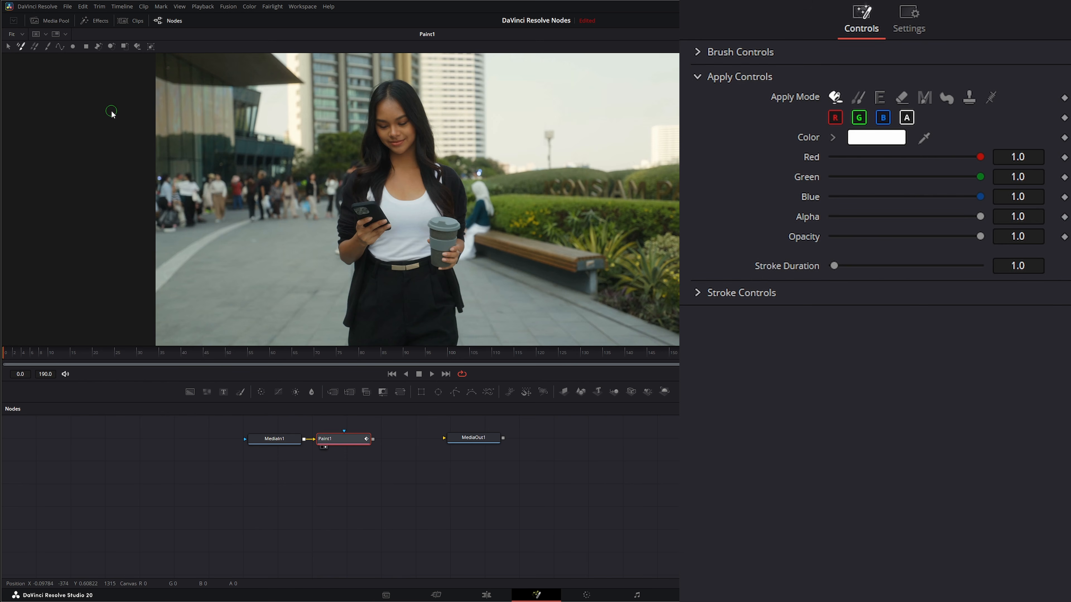
Paint several separate white Multistroke dots on the pavement beside the woman.
click(20, 46)
click(230, 241)
click(239, 278)
click(288, 260)
click(273, 290)
Select all the painted dots on the pavement and combine them into one paint group.
click(7, 47)
drag(184, 190, 321, 312)
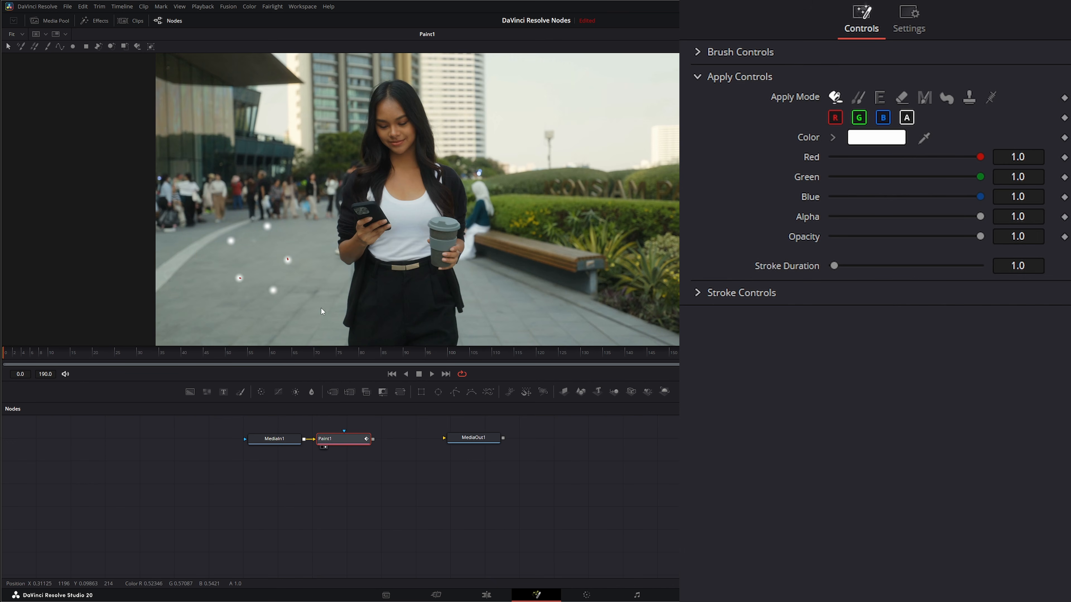
click(150, 47)
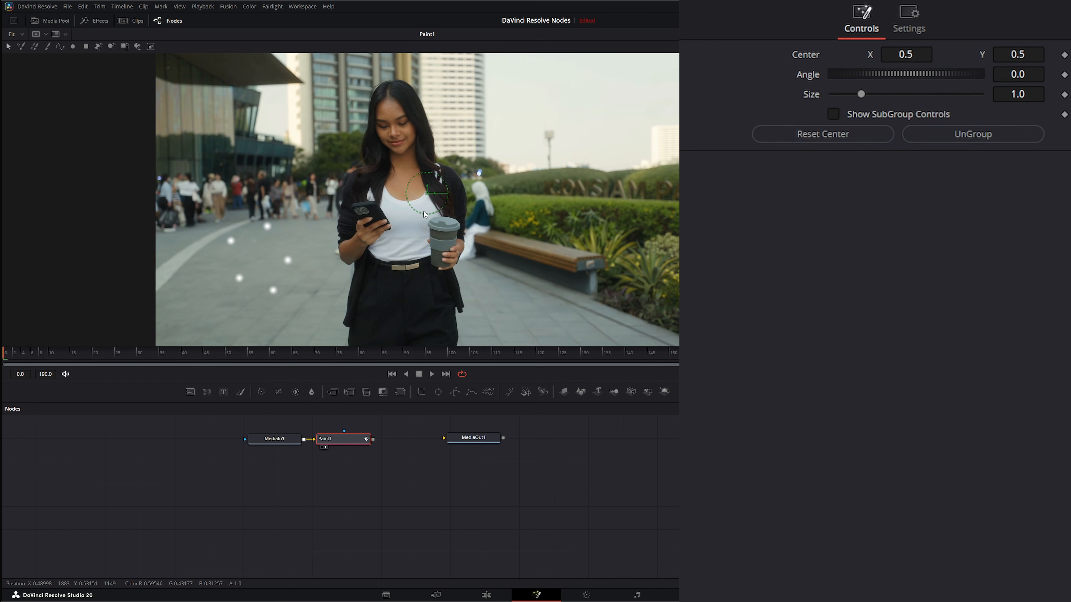
Move the group of painted dots toward the edge of the image, and delete the group.
mouse_move(425, 194)
mouse_down()
mouse_move(438, 194)
mouse_move(386, 169)
mouse_move(420, 204)
mouse_move(409, 181)
mouse_move(406, 196)
mouse_up()
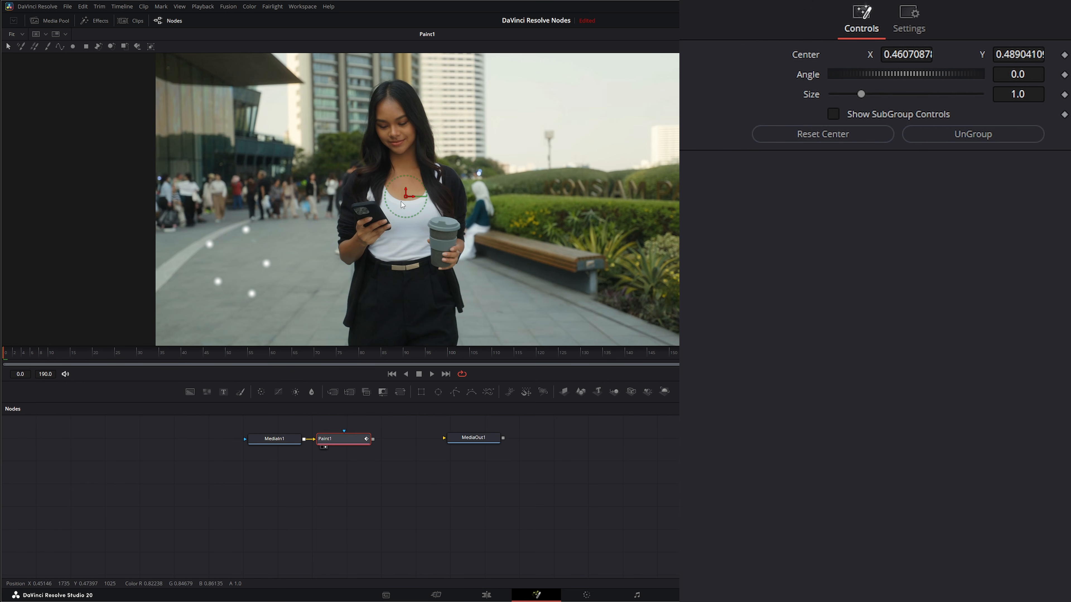
mouse_move(405, 198)
mouse_down()
mouse_move(361, 233)
mouse_move(259, 262)
mouse_move(230, 253)
mouse_move(267, 258)
mouse_move(268, 233)
mouse_move(265, 253)
mouse_move(275, 251)
mouse_move(265, 228)
mouse_up()
key(Delete)
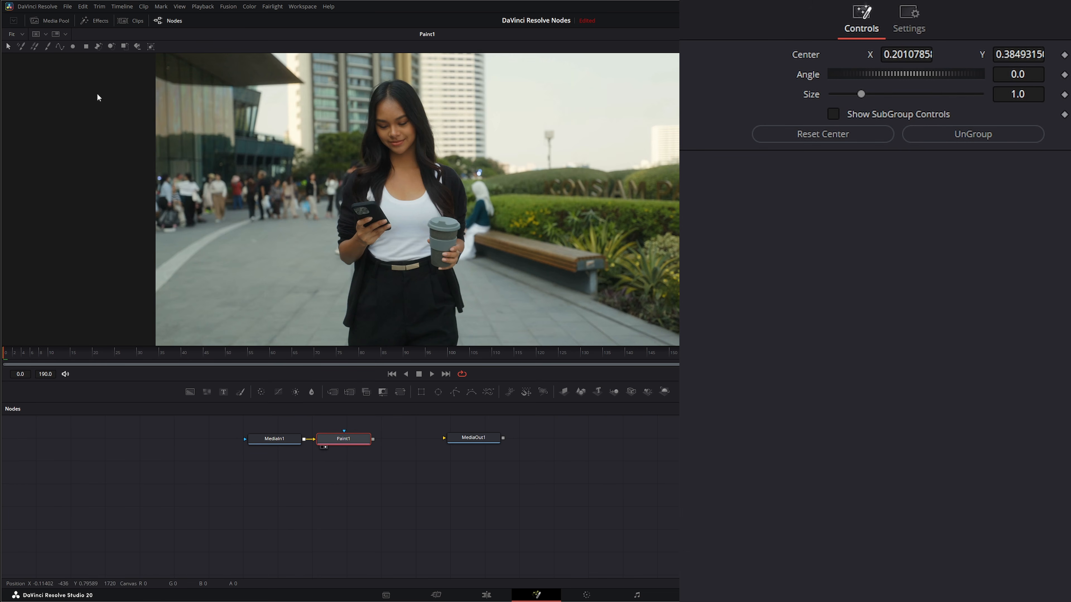
Start a polyline stroke and set its Roto Assist distance to 4.
click(60, 47)
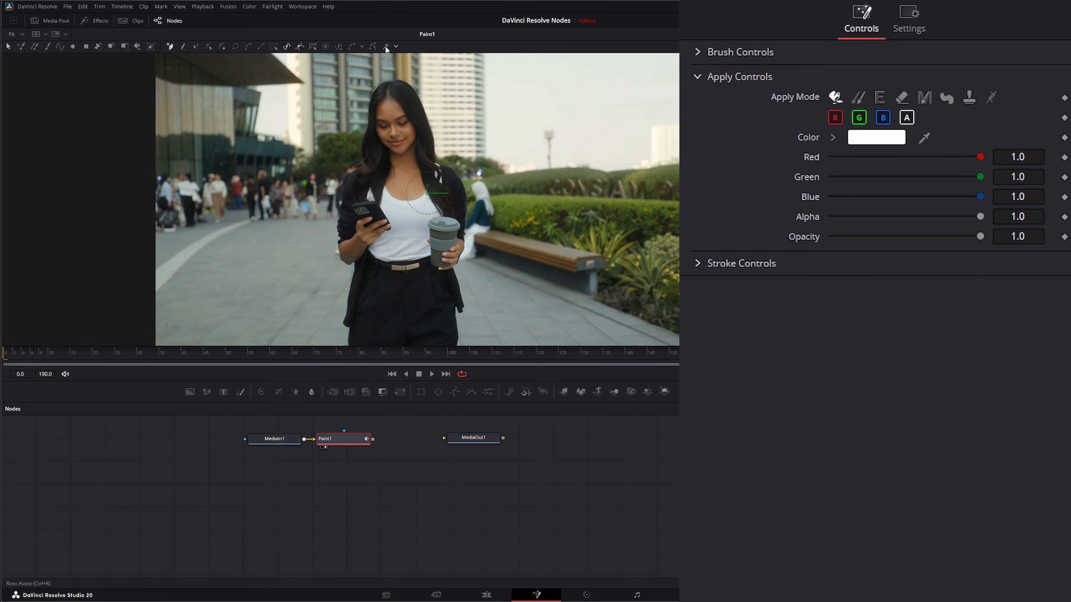
click(396, 46)
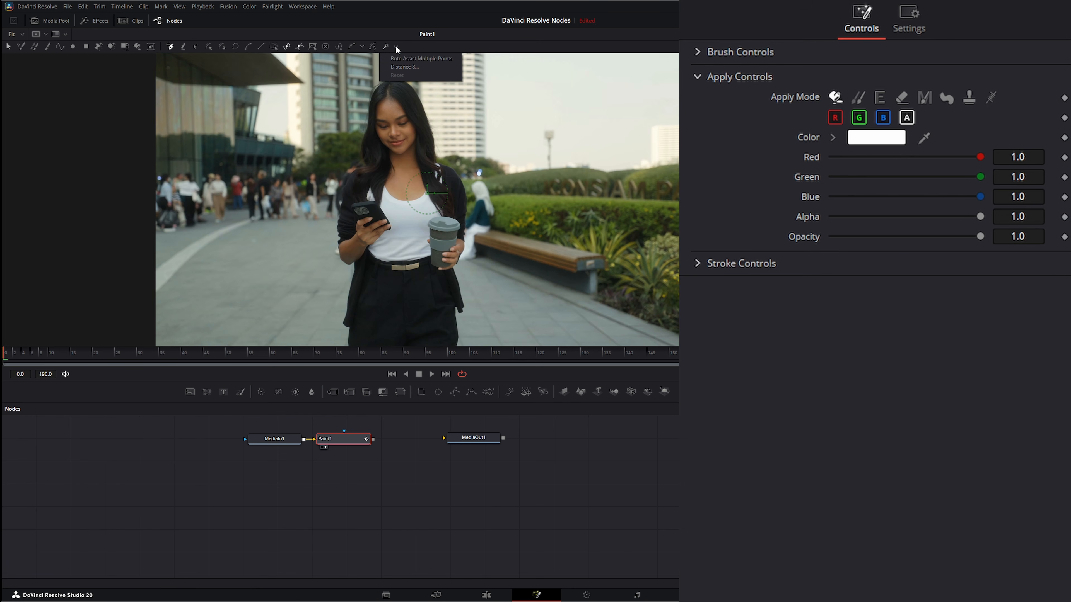
click(402, 66)
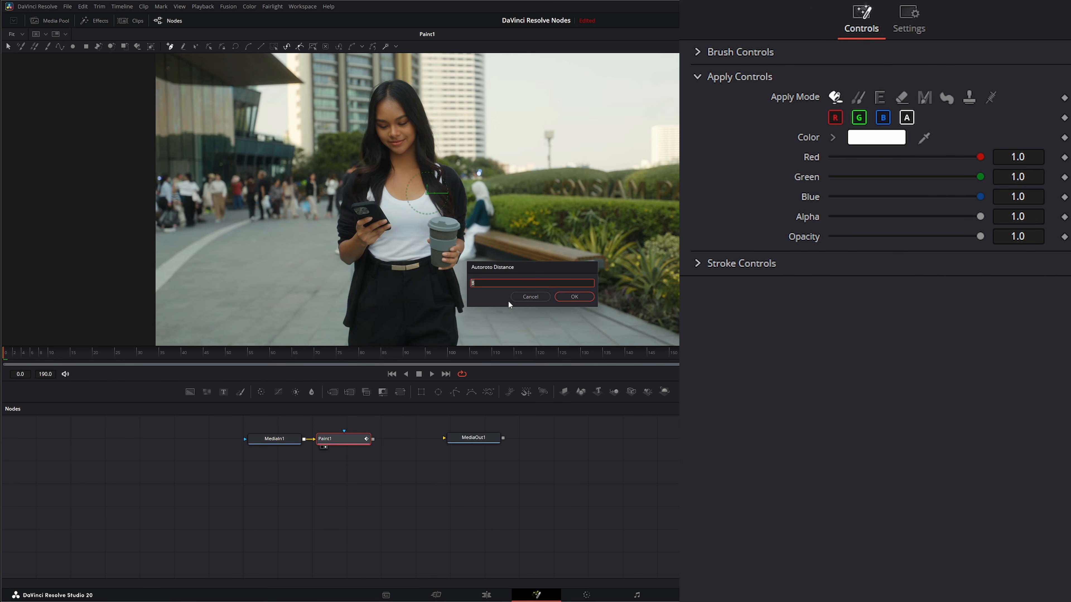
key(Return)
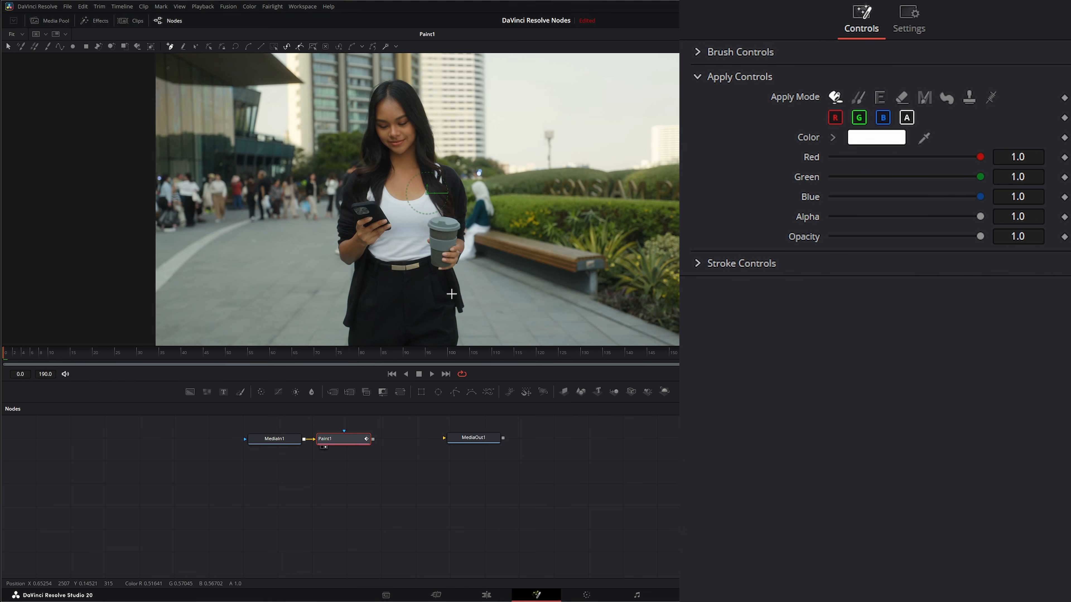
Trace the lower edge of the woman's bare elbow with a polyline stroke, checking the Roto Assist distance along the way.
scroll(347, 259, up, 5)
scroll(345, 262, up, 3)
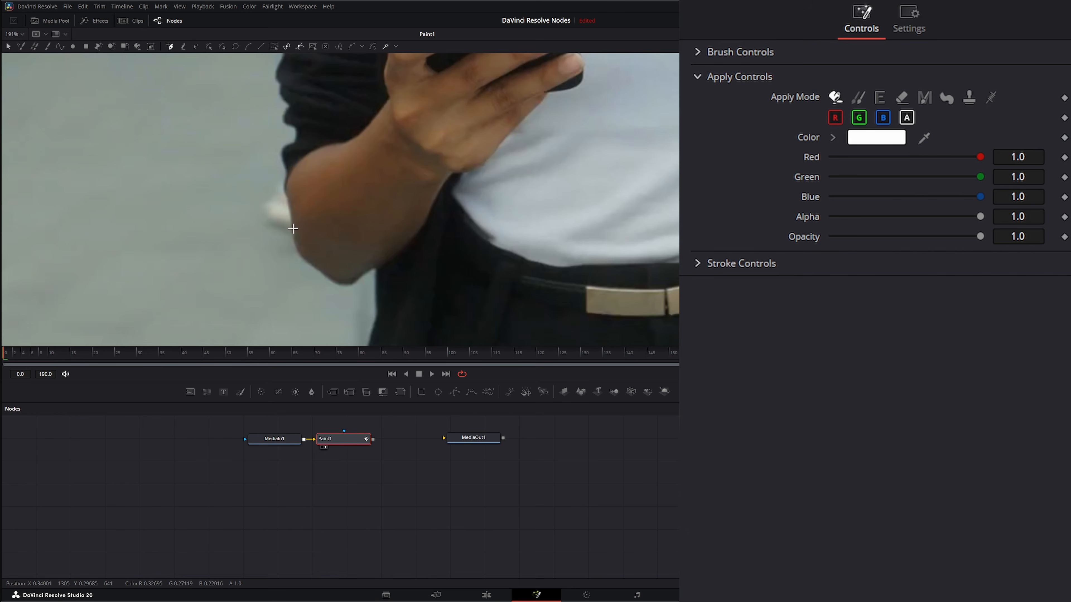
click(289, 218)
click(294, 244)
click(303, 258)
click(308, 264)
click(396, 47)
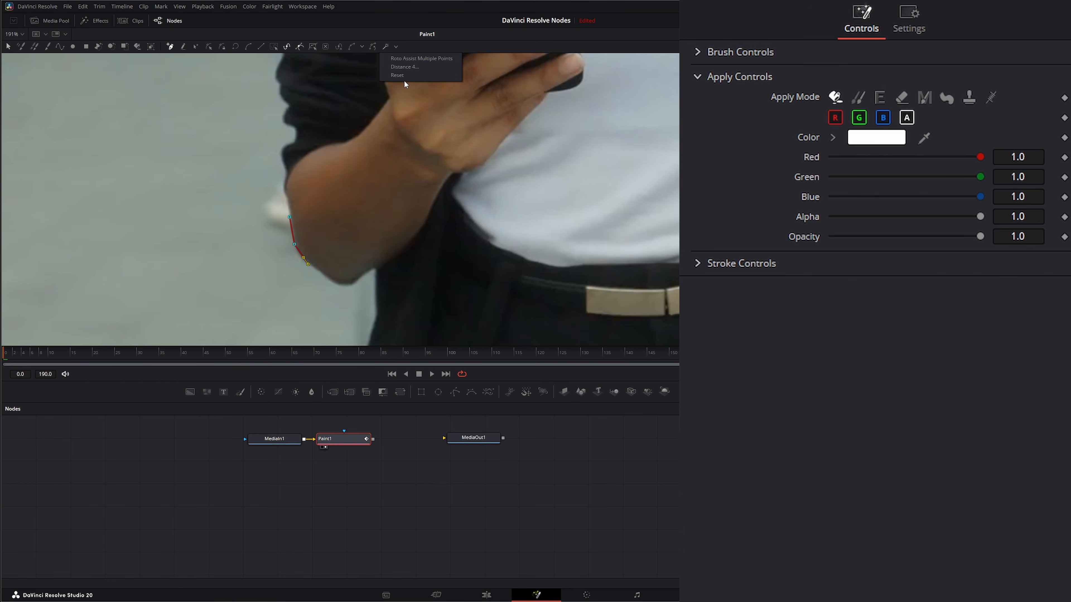
click(412, 67)
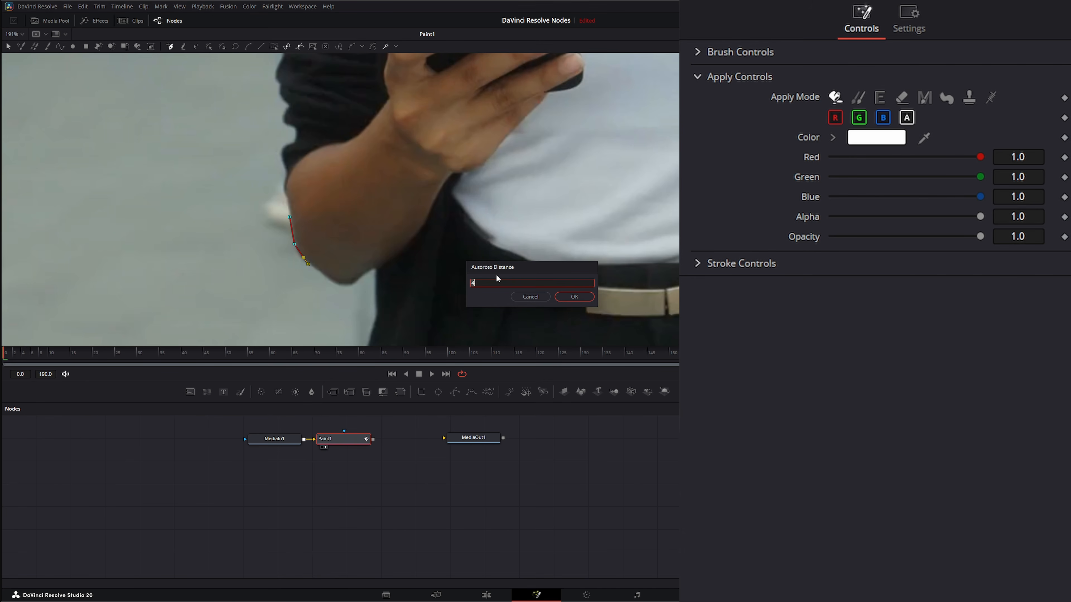
key(Return)
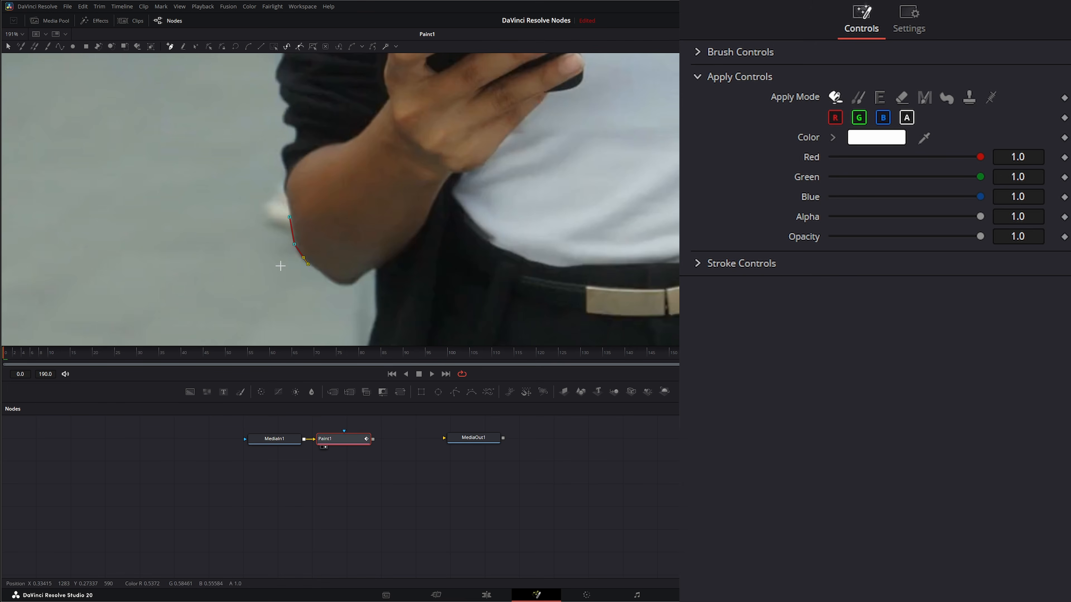
click(325, 278)
click(350, 284)
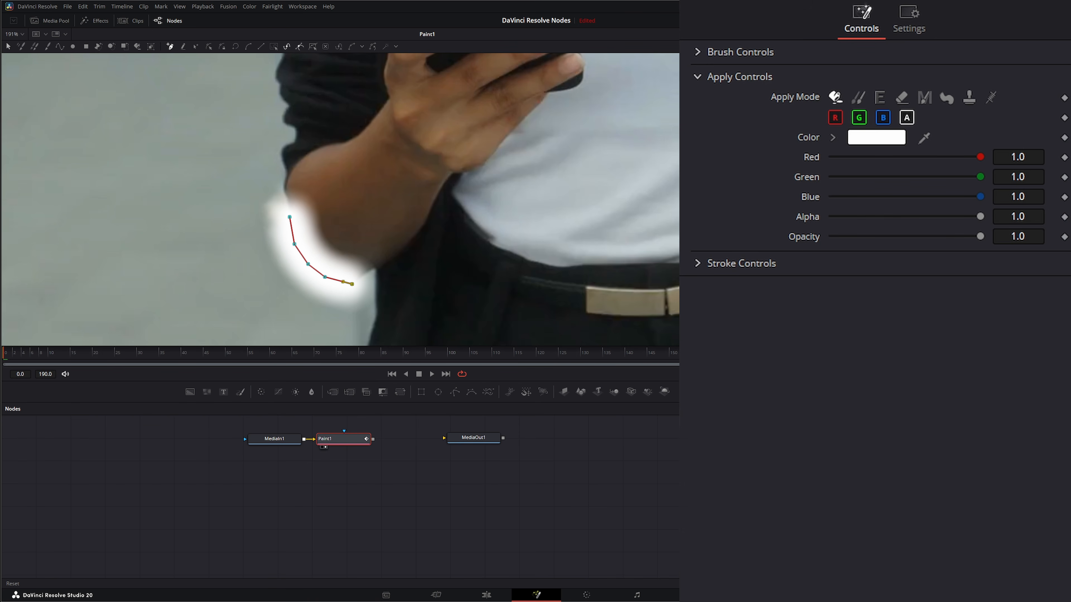
Undo the polyline stroke along the elbow and fit the whole image in the viewer.
key(ctrl+z)
click(16, 34)
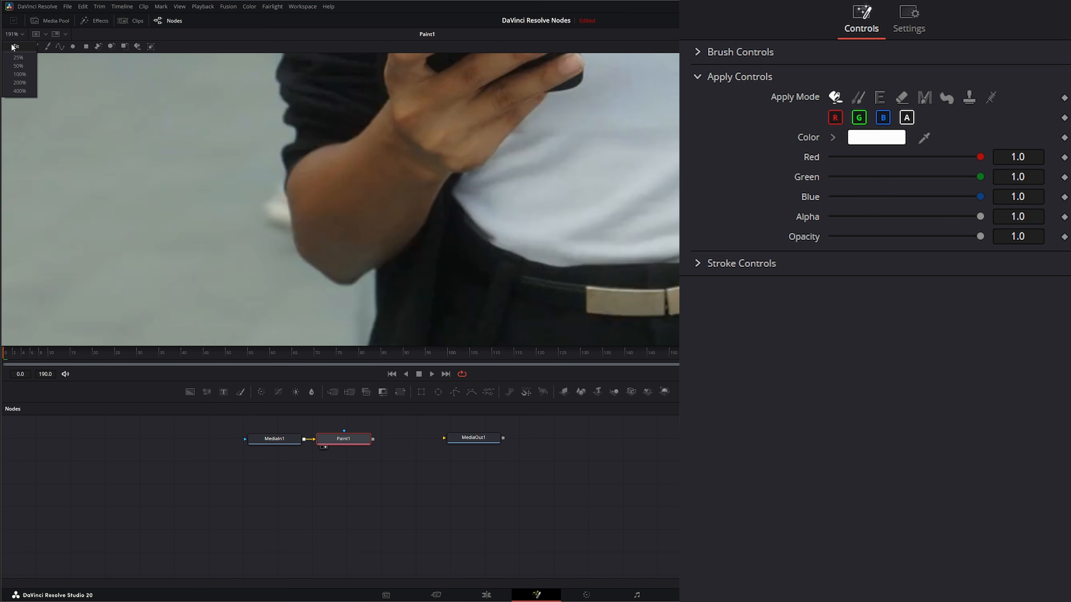
click(15, 46)
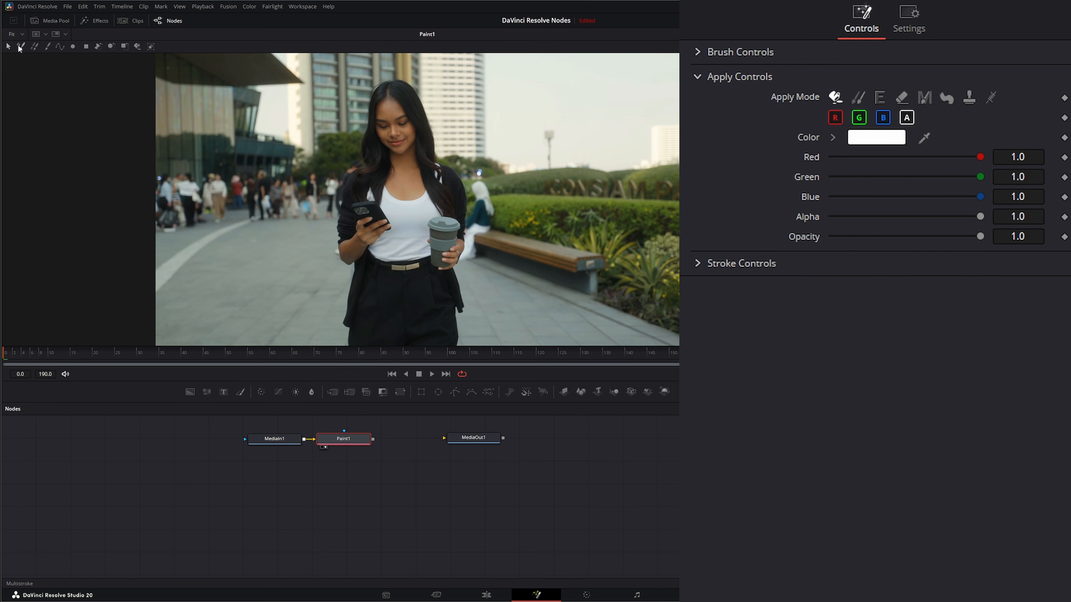
Clone the nearby background over the bright blue light spot above the seated person using Clone Multistroke.
click(34, 47)
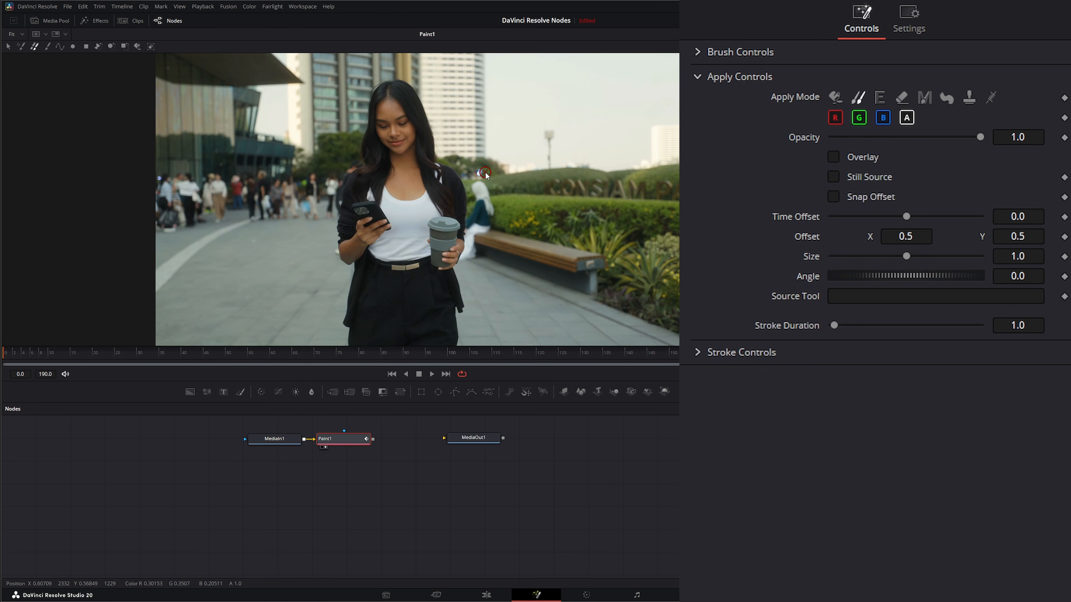
scroll(485, 175, up, 4)
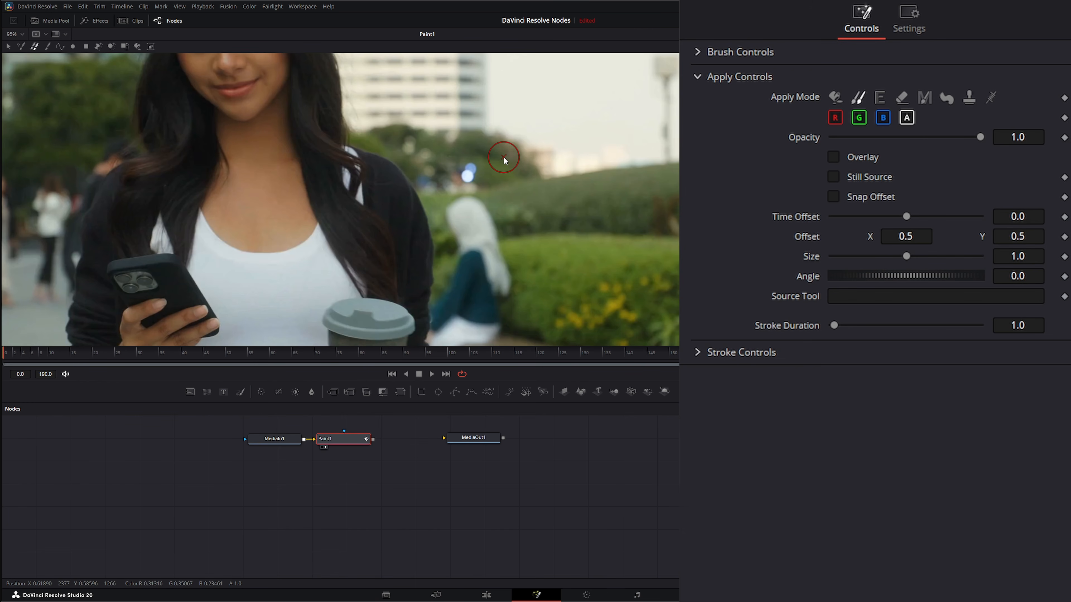
drag(507, 161, 464, 172)
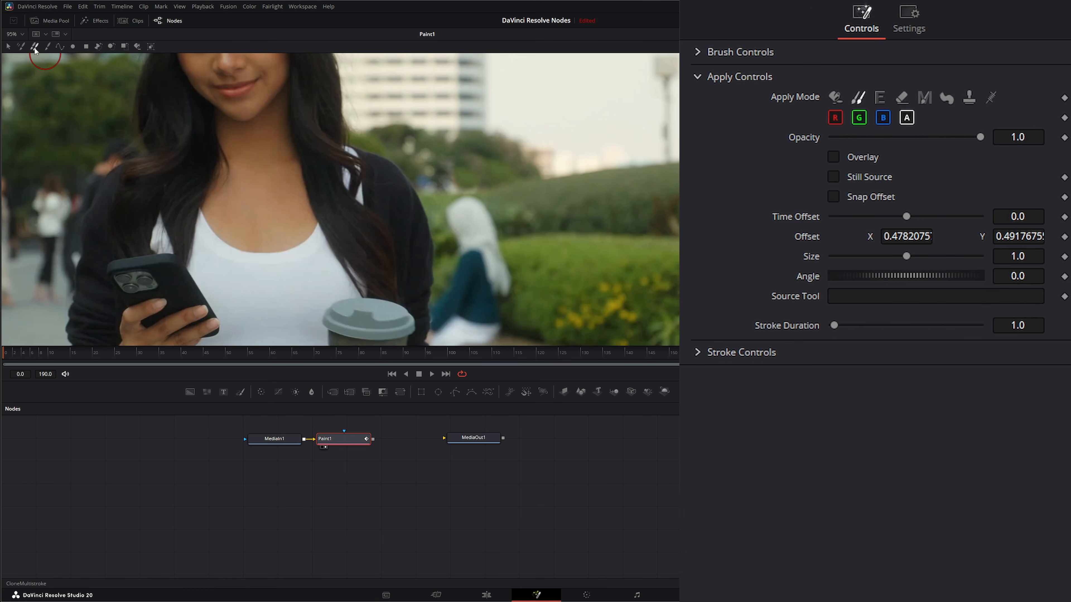
click(8, 46)
scroll(287, 231, down, 3)
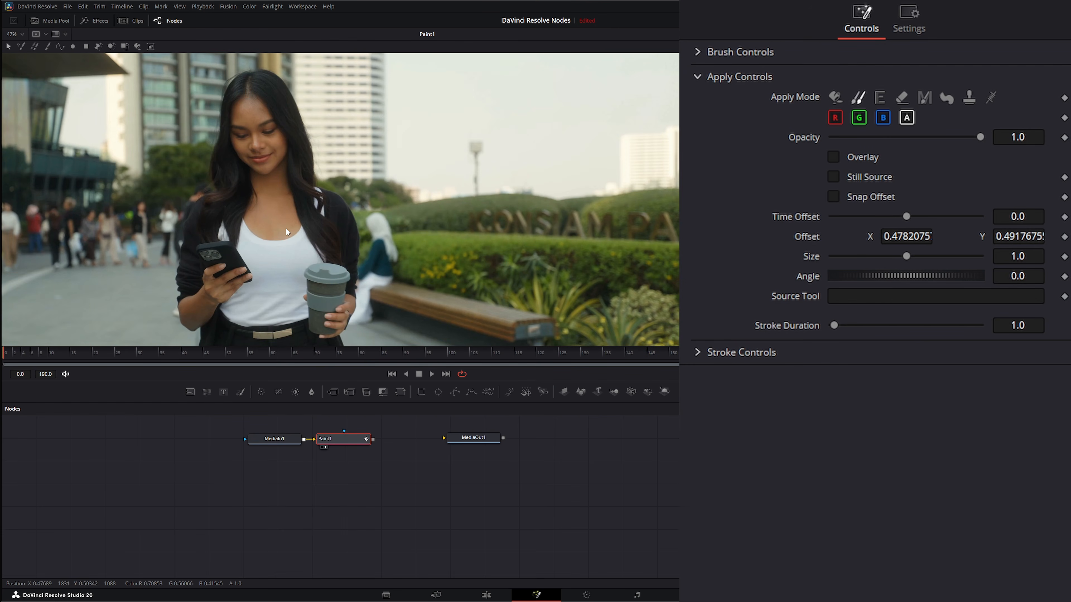
Paint white Multistroke strokes on the pavement with the apply mode set to Color.
click(21, 48)
click(835, 98)
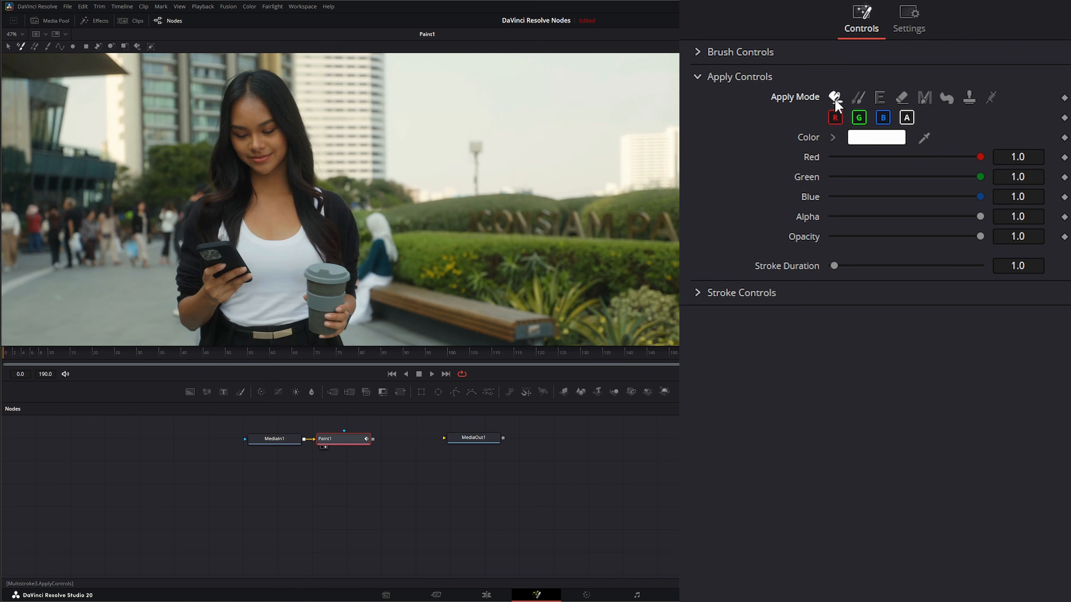
drag(76, 283, 98, 296)
mouse_move(117, 277)
mouse_down()
mouse_move(137, 294)
mouse_move(171, 285)
mouse_up()
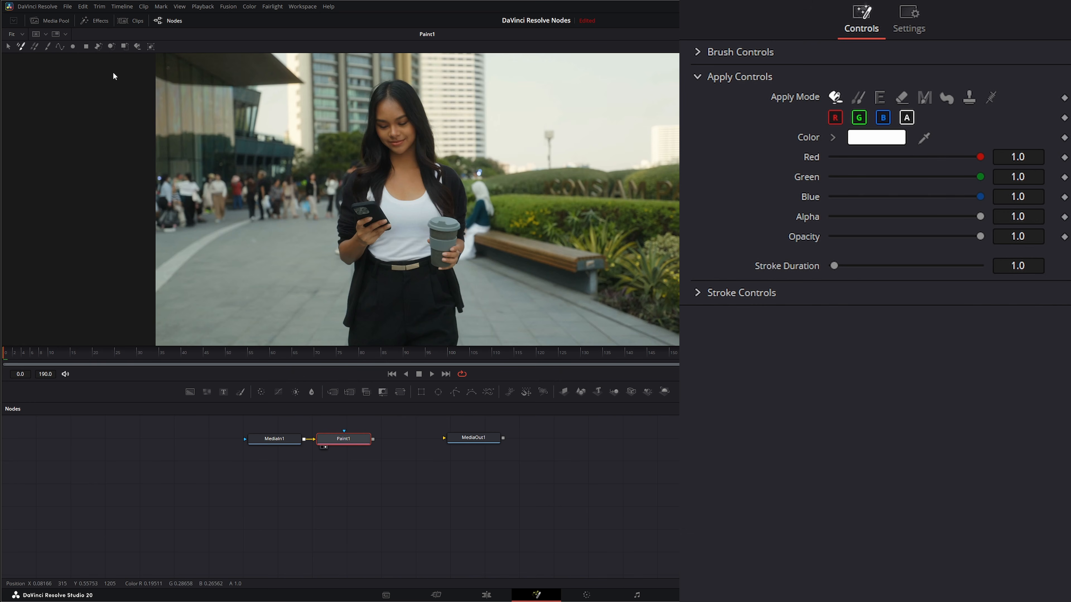
Draw a freehand looping polyline stroke over the pavement and pedestrians, and undo it.
click(86, 47)
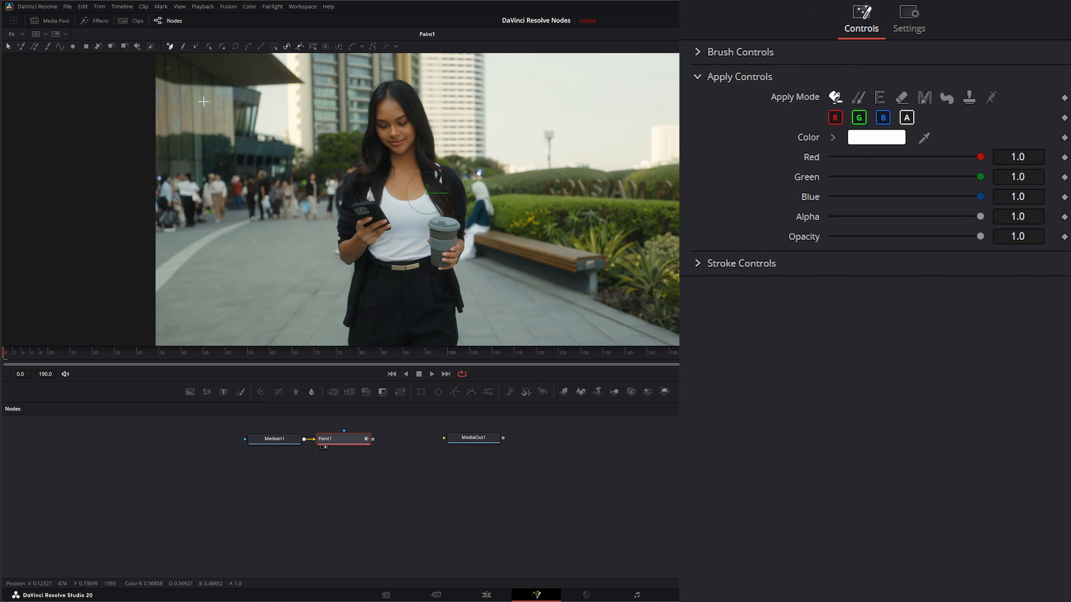
click(183, 47)
mouse_move(241, 237)
mouse_down()
mouse_move(212, 261)
mouse_move(251, 275)
mouse_move(263, 302)
mouse_move(295, 236)
mouse_move(319, 225)
mouse_move(290, 187)
mouse_move(254, 198)
mouse_move(203, 190)
mouse_up()
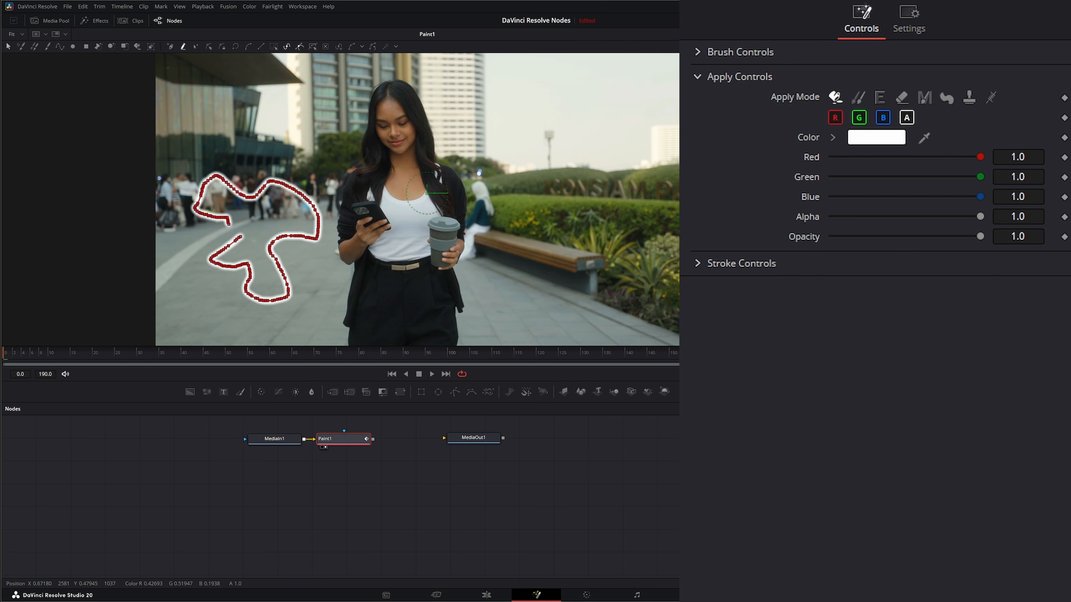
key(ctrl+z)
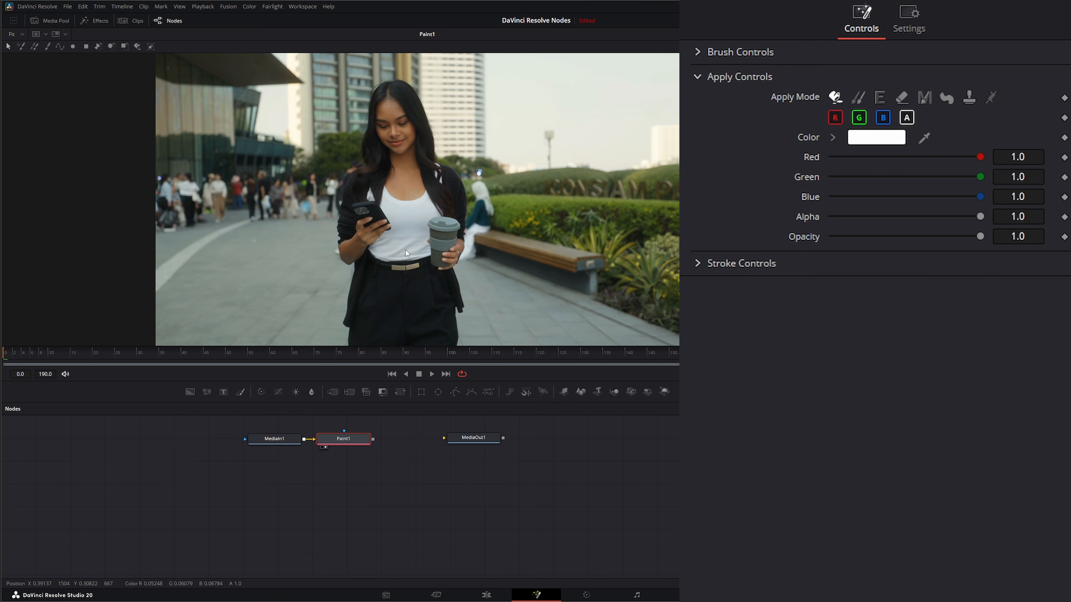
Show the brush controls and paint one wavy white line across the pavement with the Stroke tool.
click(20, 47)
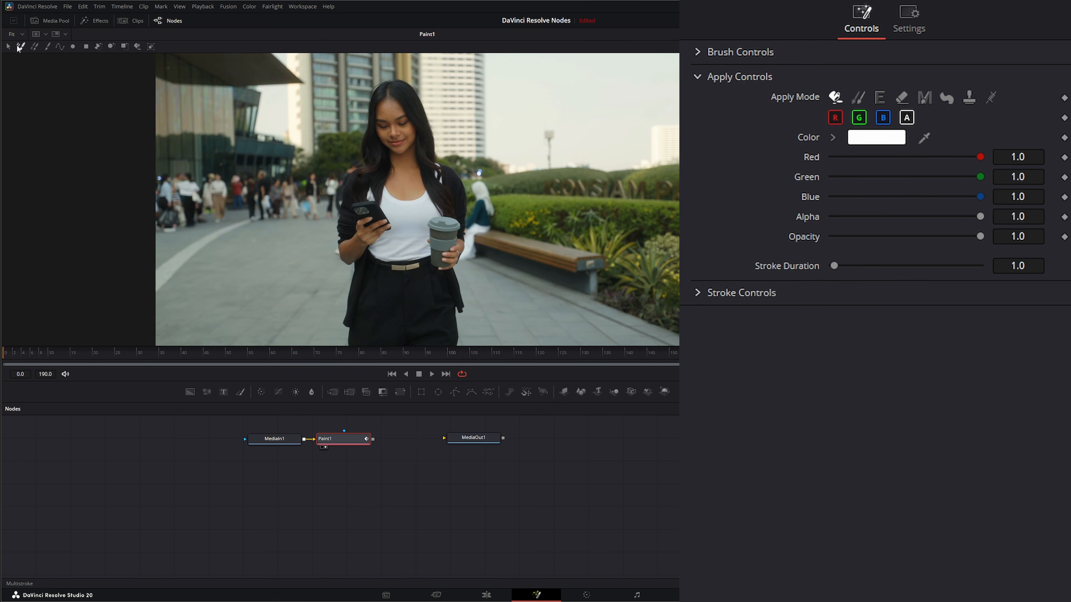
click(830, 53)
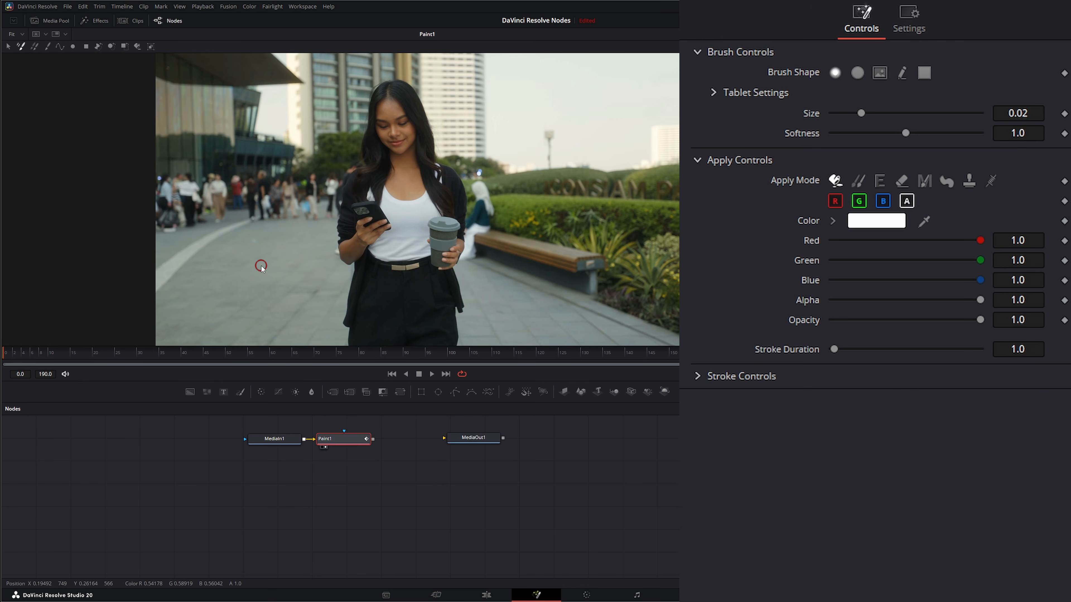
click(47, 46)
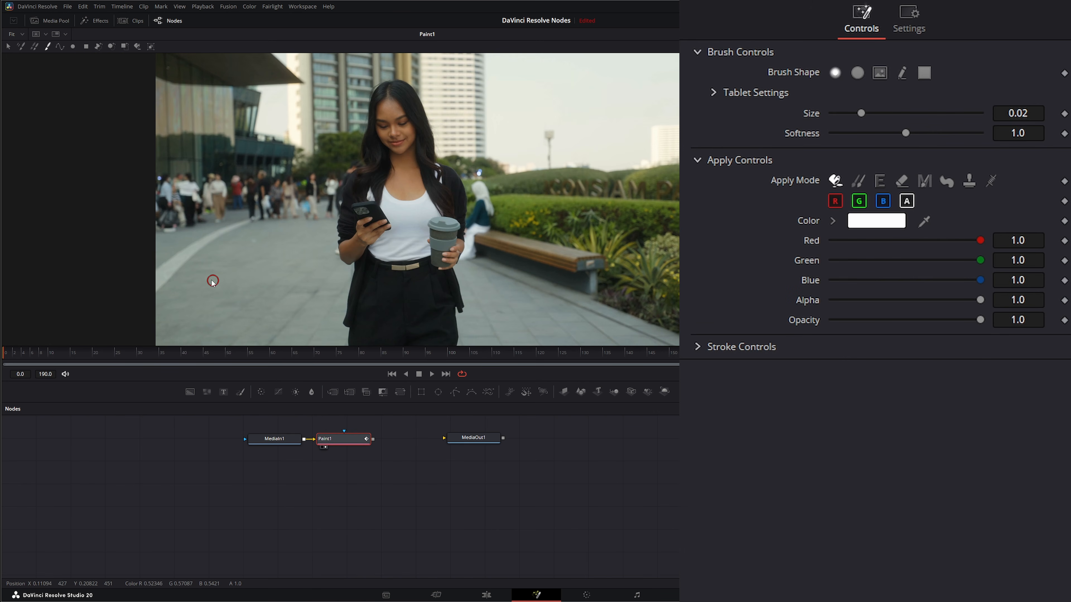
drag(202, 271, 294, 297)
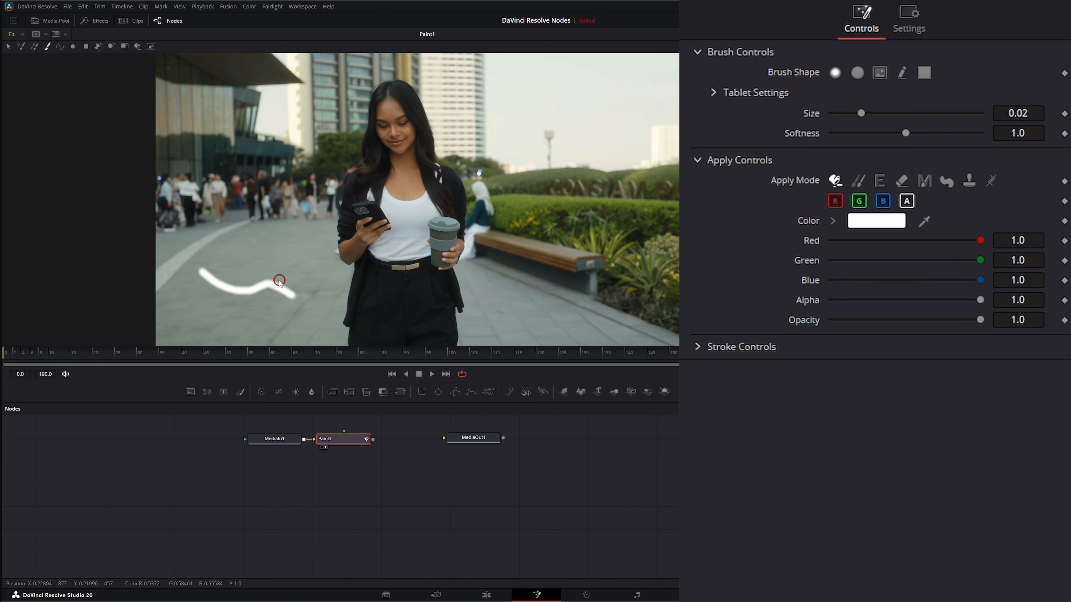
Set the brush size for the next stroke to 0.0305, and select the existing wavy stroke on the pavement.
scroll(239, 284, up, 2)
drag(265, 247, 239, 187)
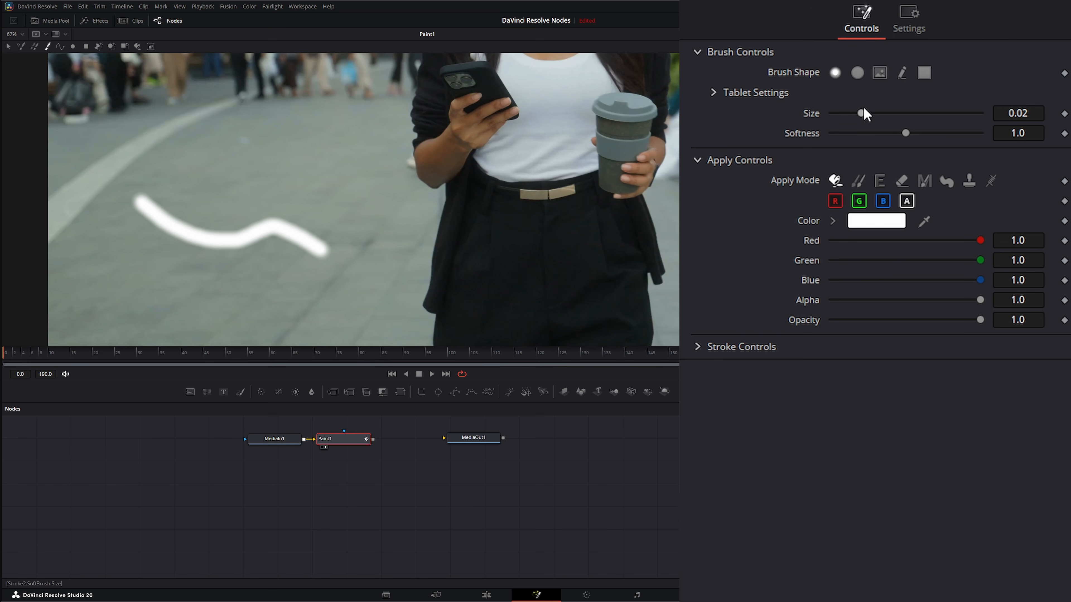
drag(862, 112, 877, 113)
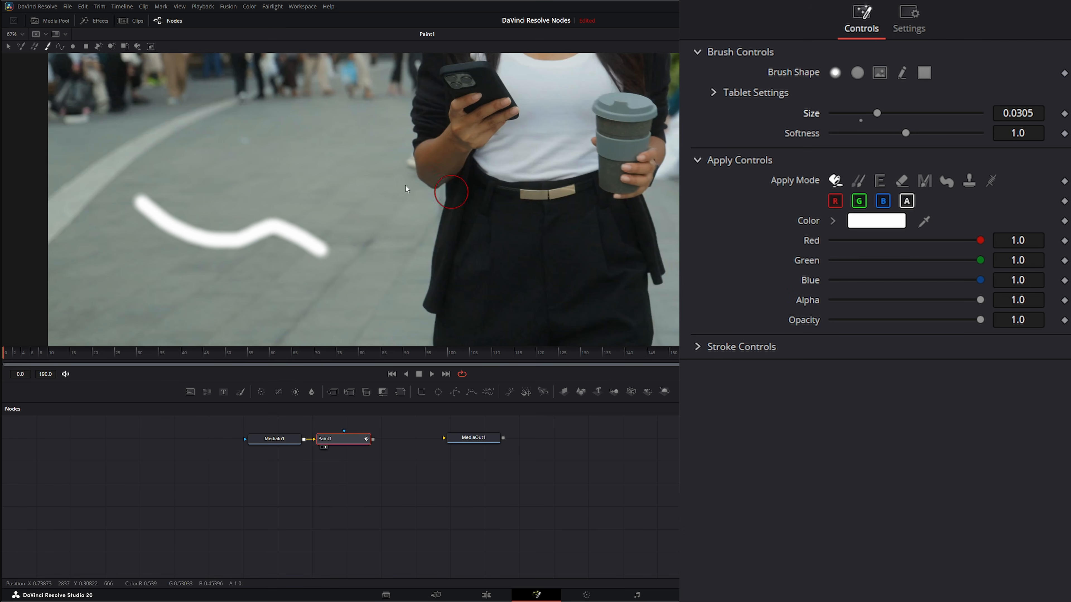
click(8, 48)
drag(114, 164, 371, 311)
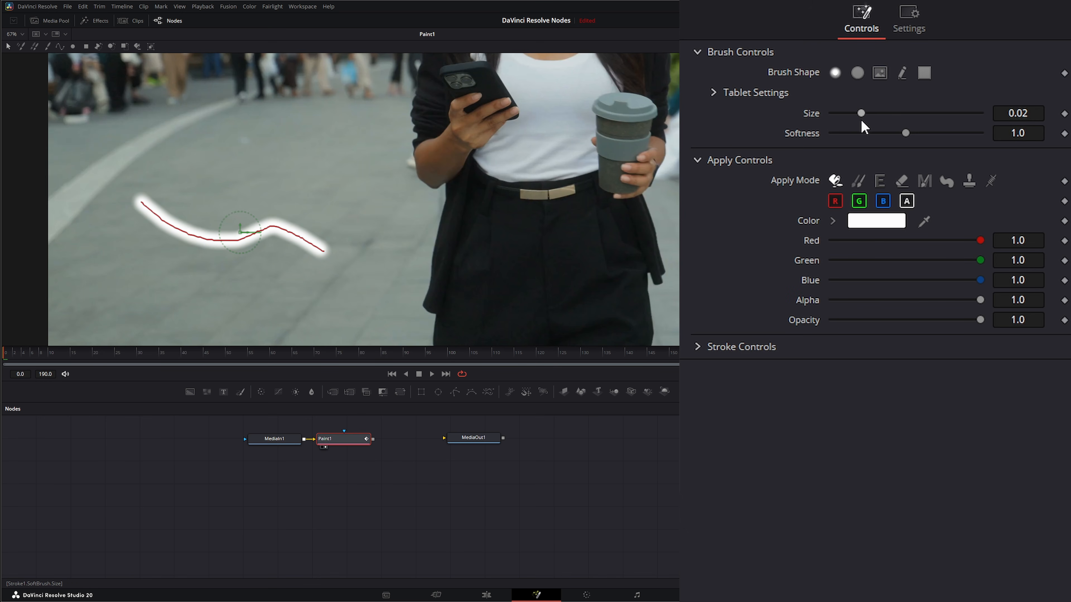
Experiment with the selected stroke's soft brush size, and give it the solid circle brush shape at size 0.0487.
mouse_move(862, 112)
mouse_down()
mouse_move(849, 112)
mouse_move(917, 113)
mouse_move(885, 133)
mouse_move(928, 133)
mouse_up()
click(857, 77)
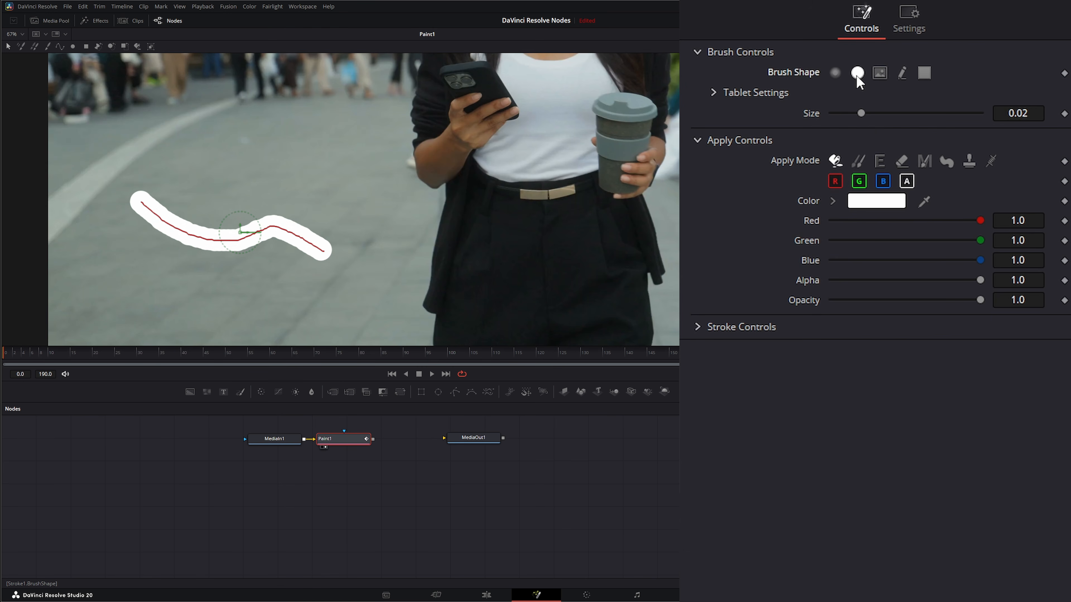
mouse_move(861, 113)
mouse_down()
mouse_move(851, 114)
mouse_move(903, 113)
mouse_up()
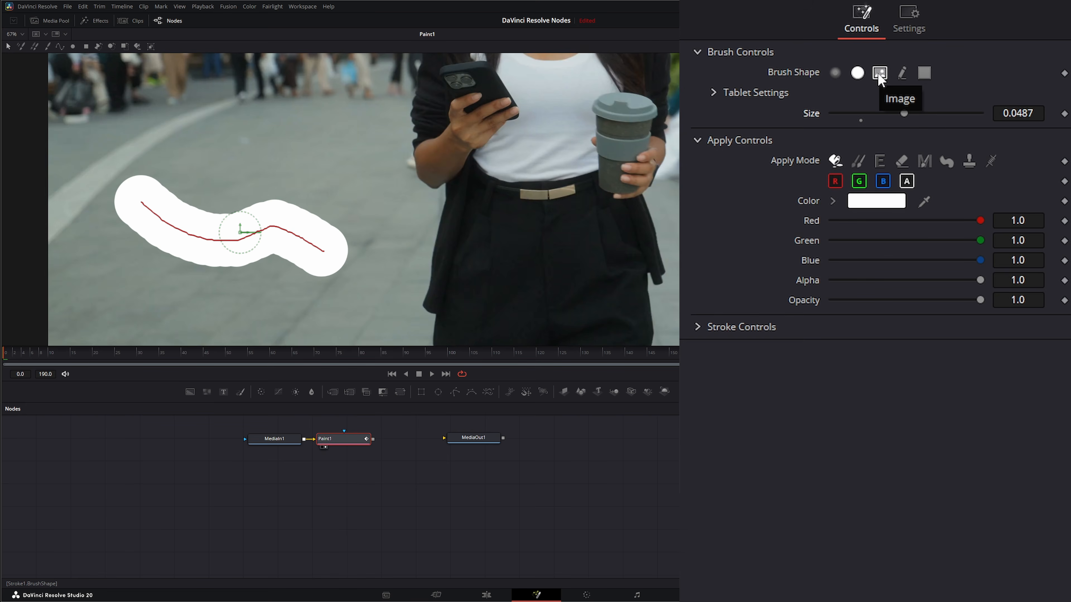
Switch the selected stroke's brush shape to Image and set its size to 0.0711.
click(880, 74)
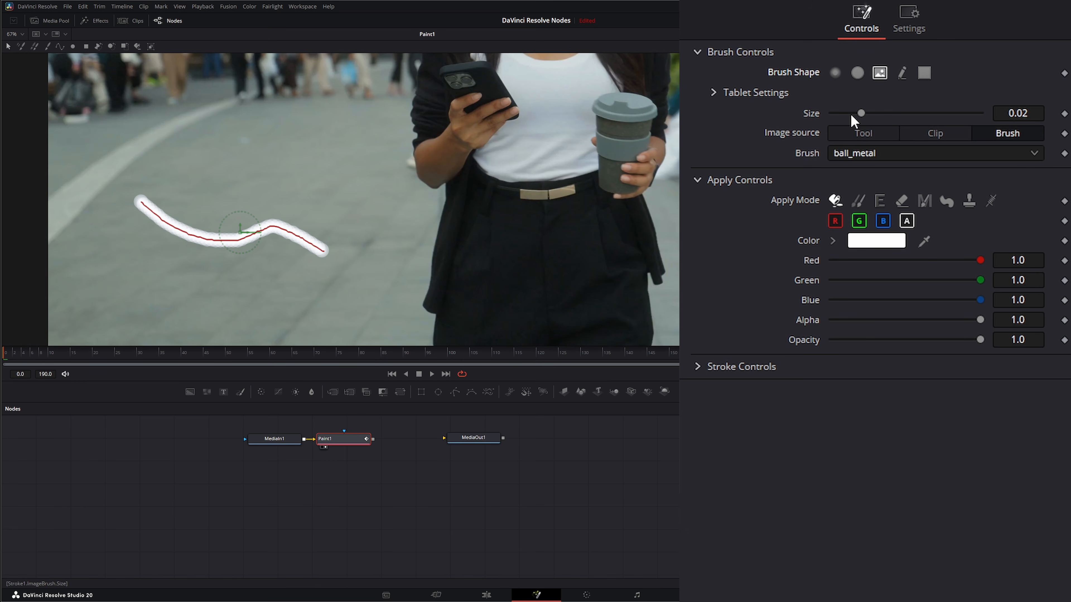
drag(861, 113, 936, 113)
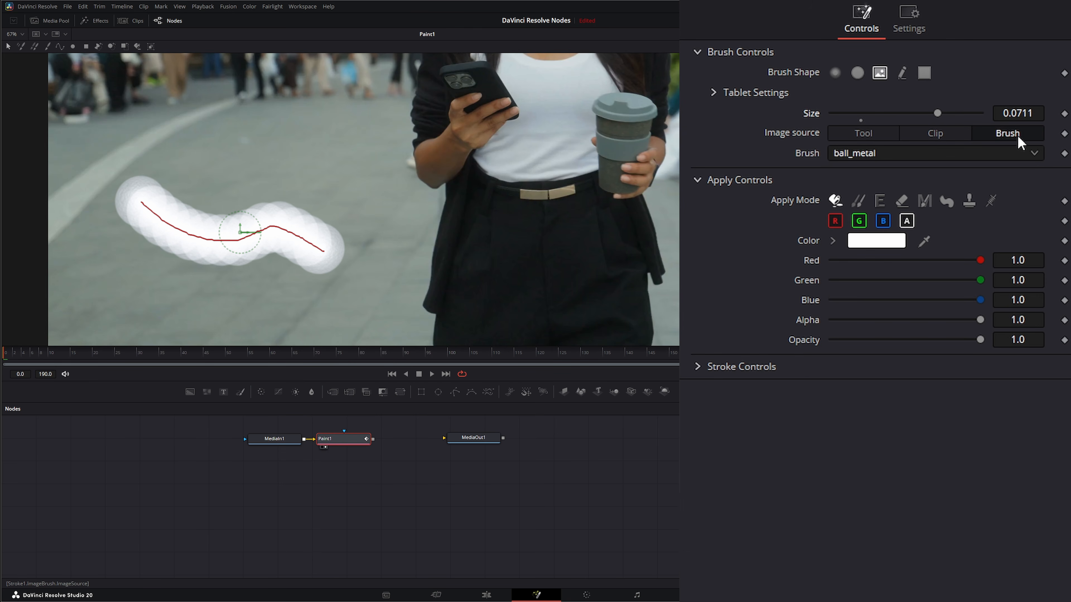
Try the bomb and flake_1_d brush images on the selected stroke, at sizes 0.0727 and 0.0663 respectively.
click(861, 159)
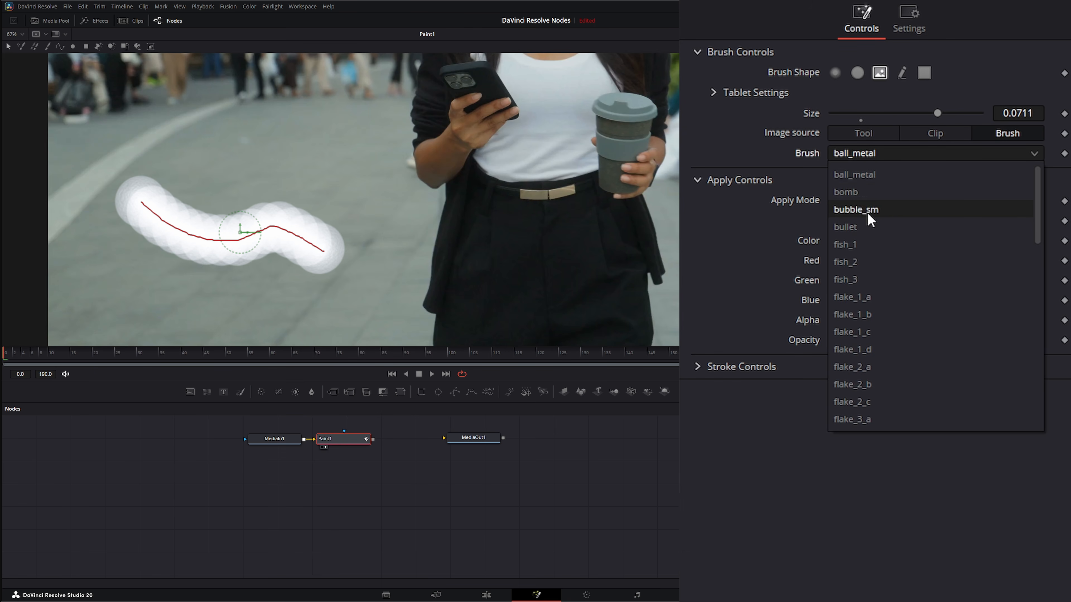
click(858, 194)
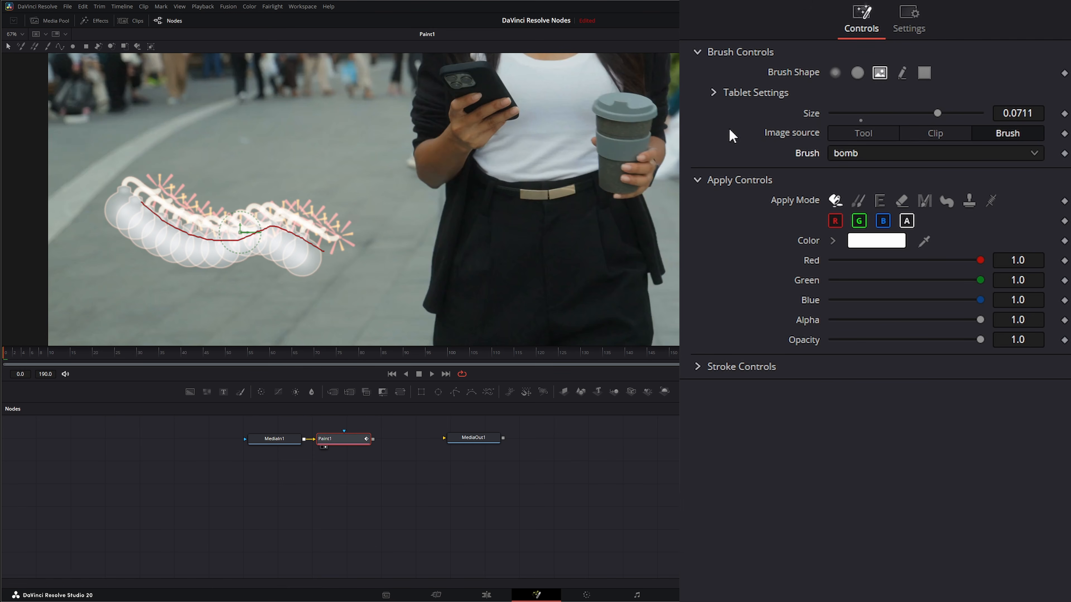
mouse_move(940, 113)
mouse_down()
mouse_move(961, 115)
mouse_move(941, 118)
mouse_up()
click(879, 160)
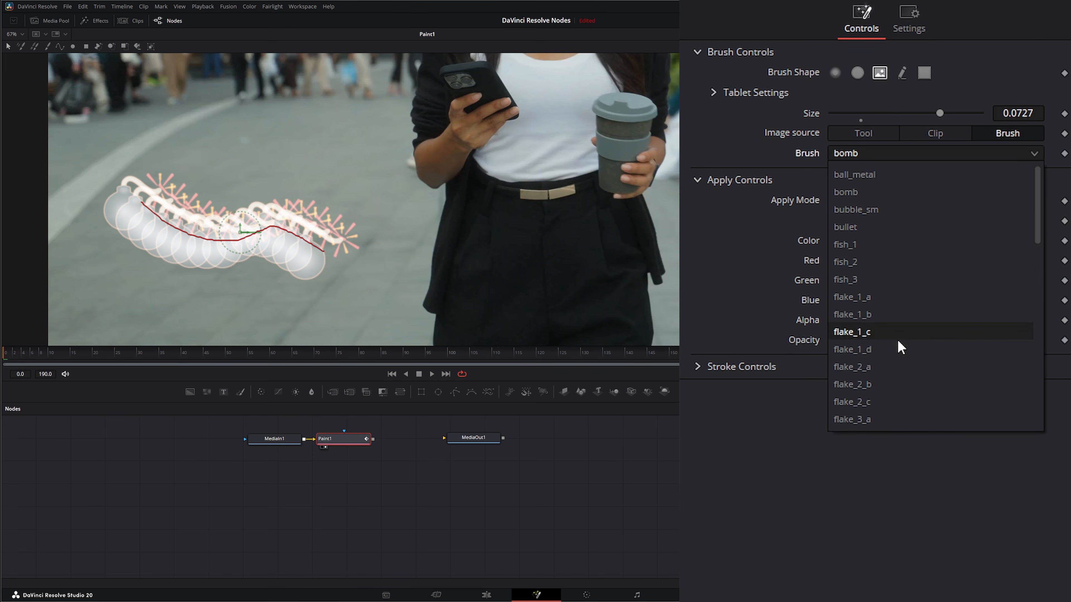
click(881, 351)
mouse_move(943, 110)
mouse_down()
mouse_move(885, 115)
mouse_move(933, 115)
mouse_up()
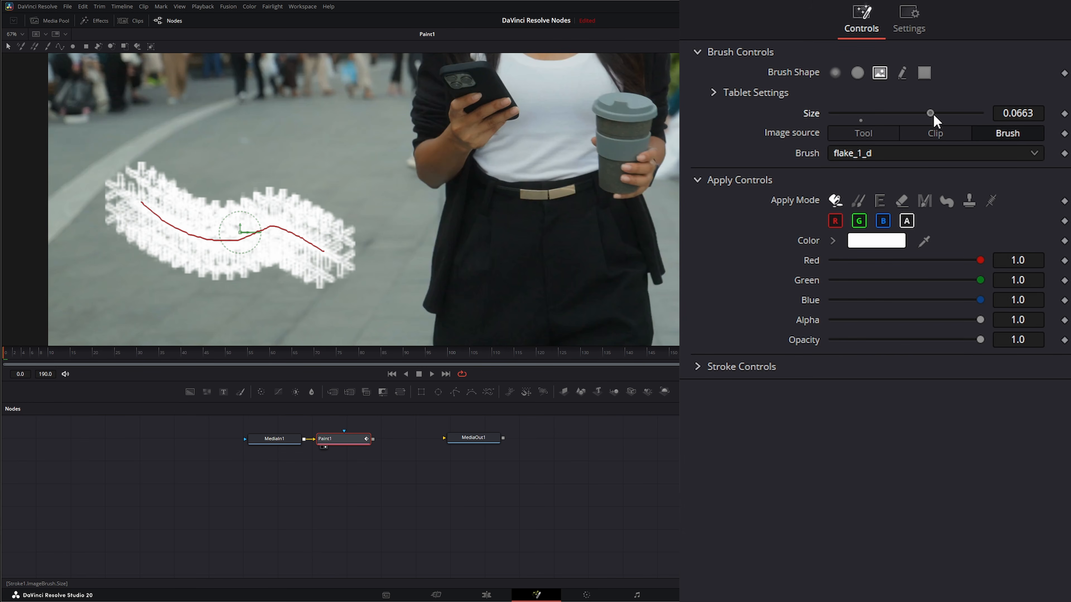
Switch the brush's image source to Clip, load the image Album Cover - Stuck Down, and set the size to 0.0749.
click(867, 159)
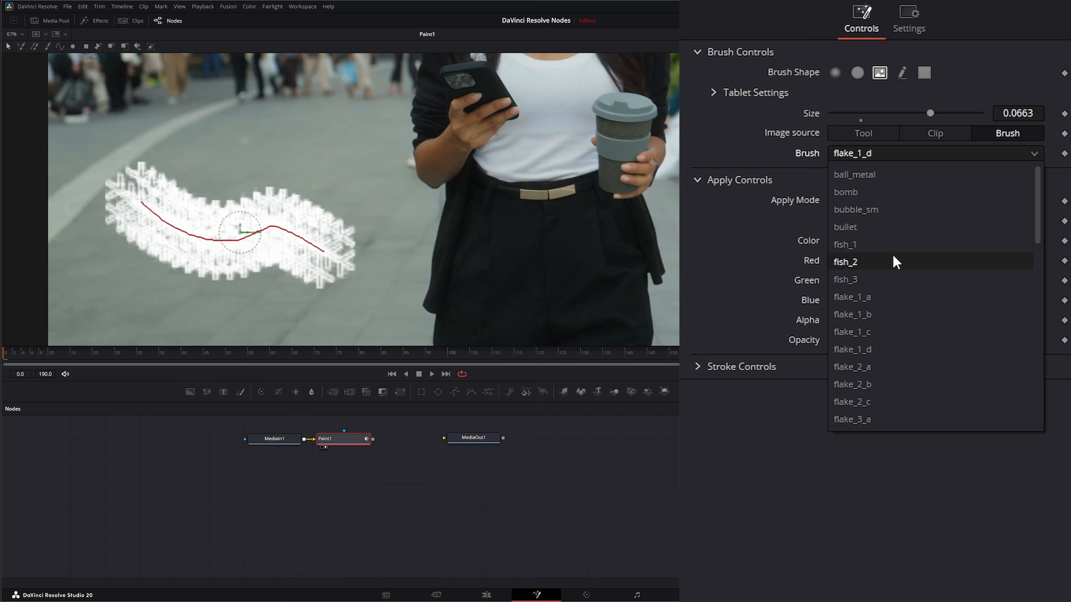
click(961, 130)
click(936, 130)
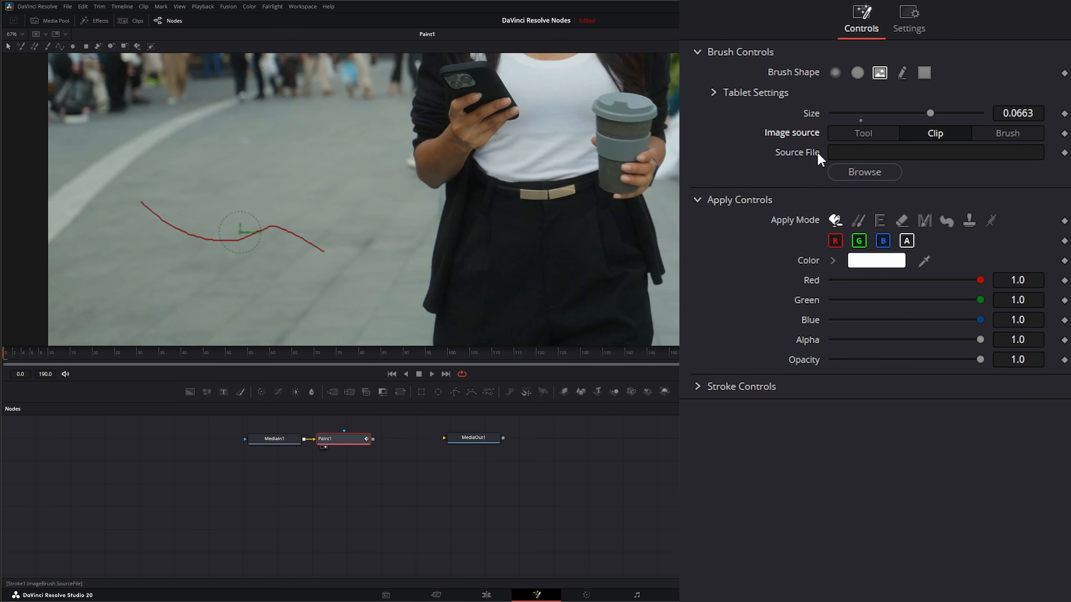
click(871, 172)
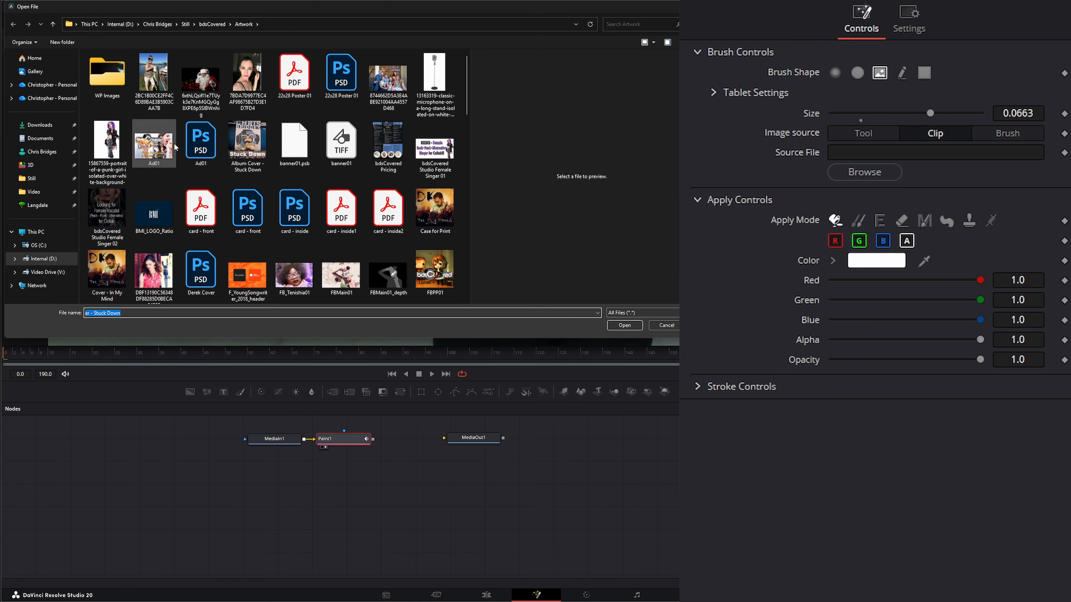
double_click(247, 144)
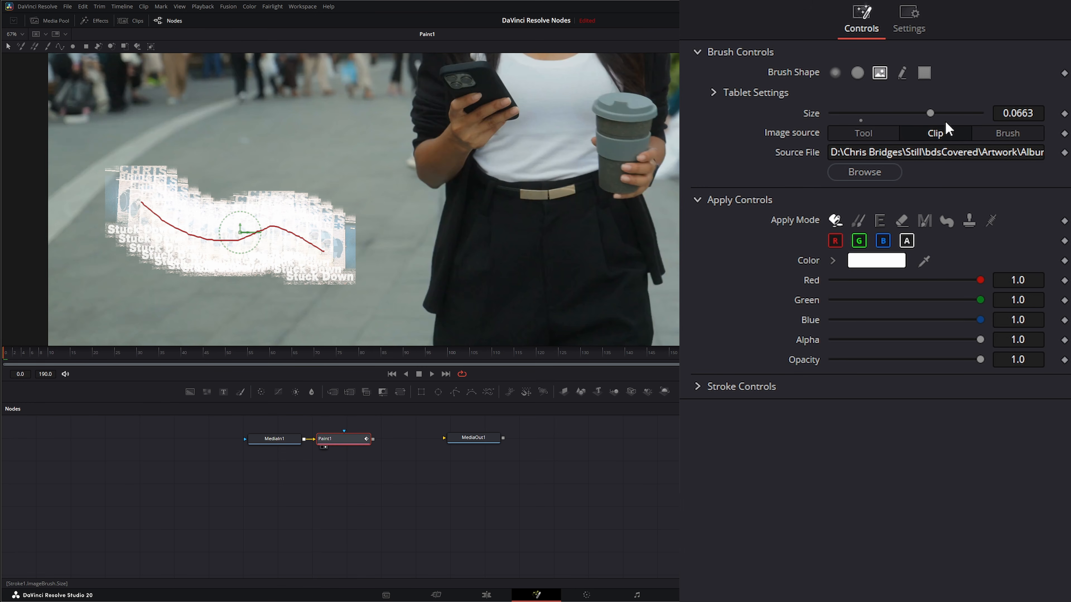
mouse_move(933, 114)
mouse_down()
mouse_move(976, 112)
mouse_move(876, 109)
mouse_move(943, 112)
mouse_up()
Add a second media clip to the node graph and use it as the stroke brush's Source Tool at size 0.1.
click(863, 133)
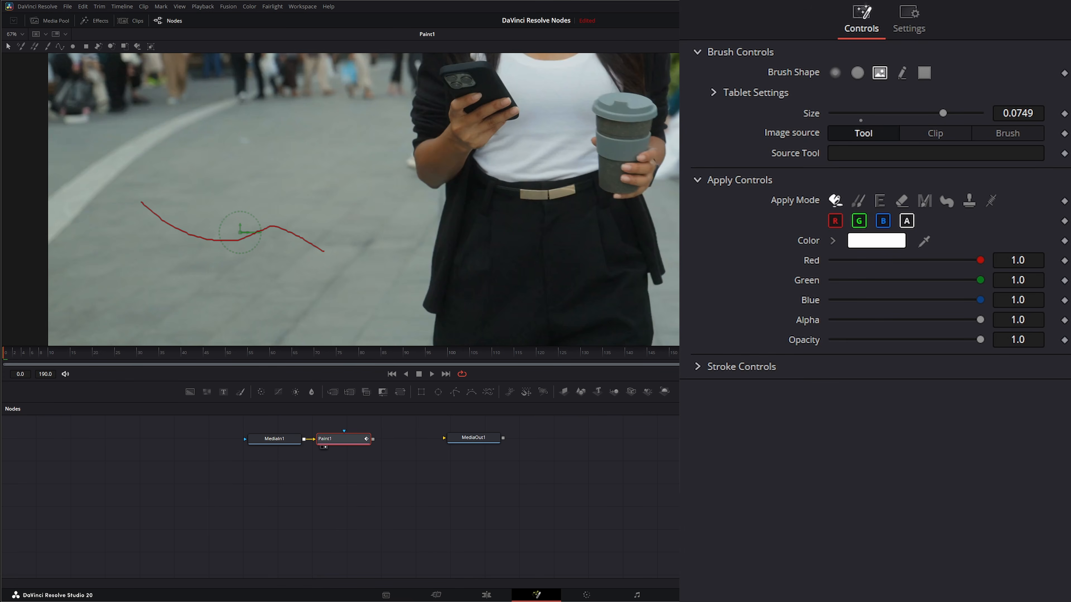
drag(585, 527, 777, 237)
click(337, 444)
drag(863, 160, 860, 153)
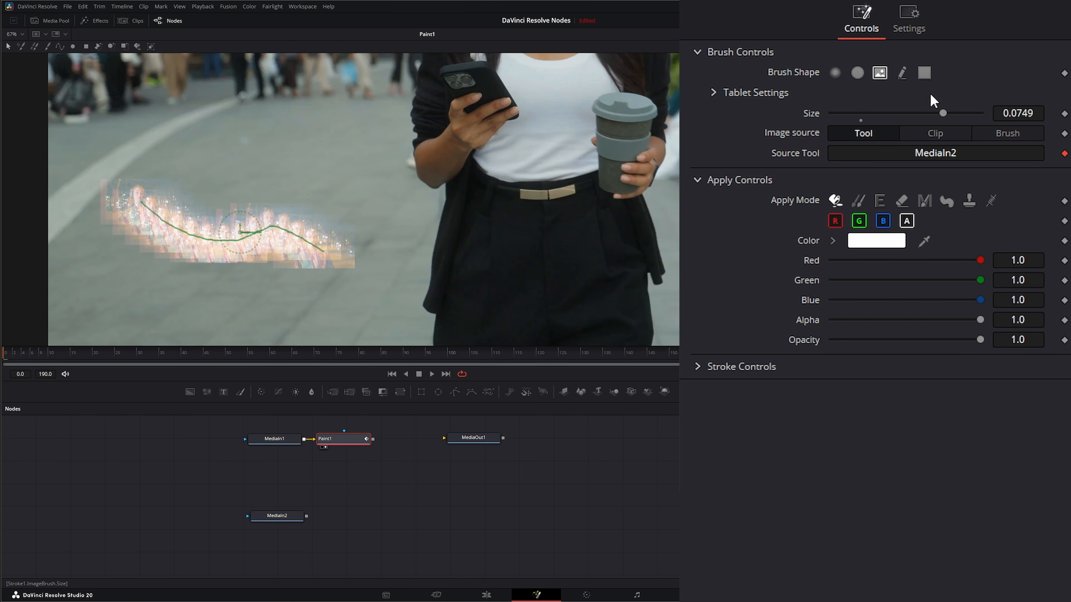
mouse_move(938, 111)
mouse_down()
mouse_move(961, 109)
mouse_move(919, 113)
mouse_move(980, 119)
mouse_up()
Play the clip to check how the video-sourced brush animates, and return to the first frame.
click(431, 374)
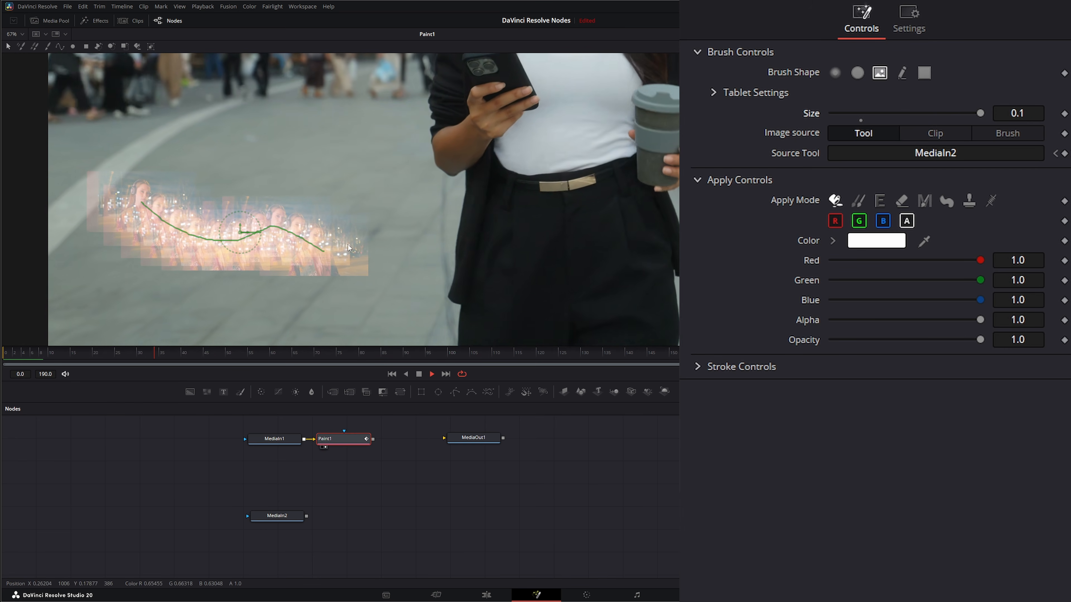
click(419, 374)
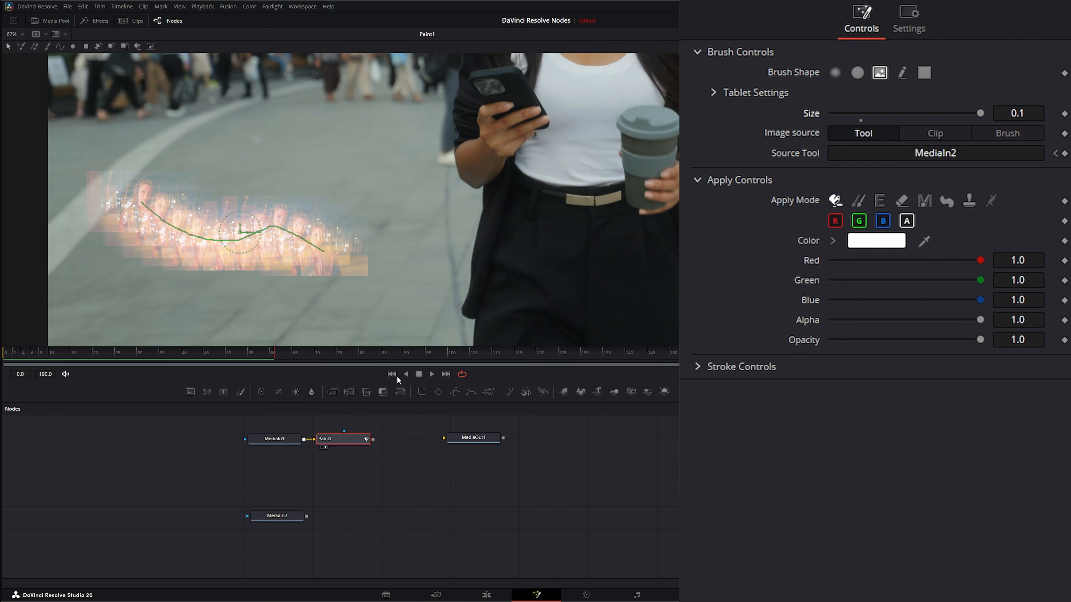
click(391, 374)
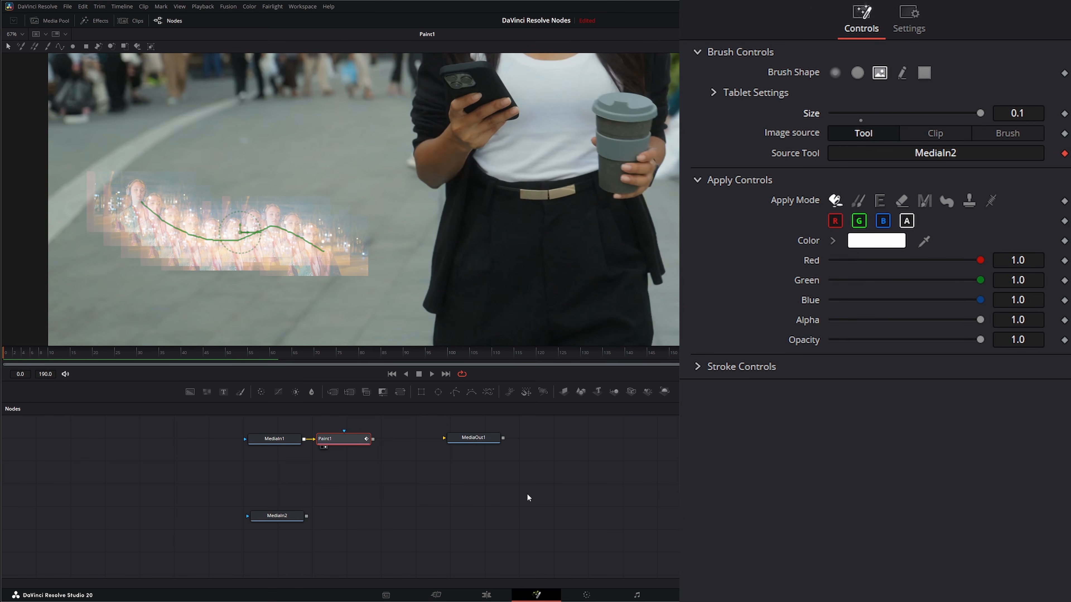
Delete the MediaIn2 node and switch the Paint1 stroke's brush shape to single pixel.
mouse_move(201, 480)
mouse_down()
mouse_move(295, 539)
mouse_move(362, 555)
mouse_up()
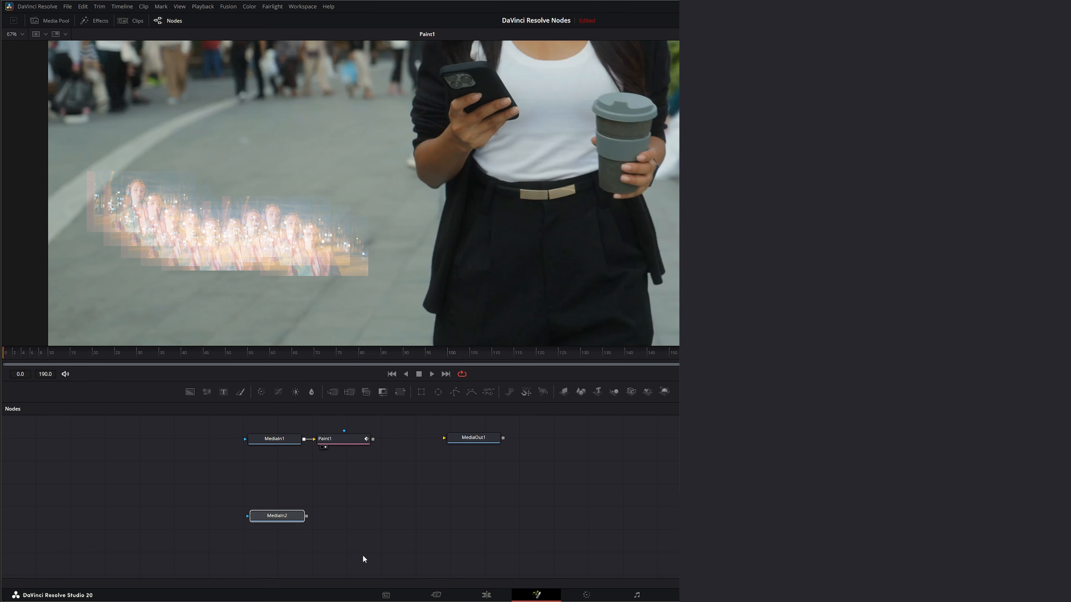
key(Delete)
click(342, 439)
click(880, 73)
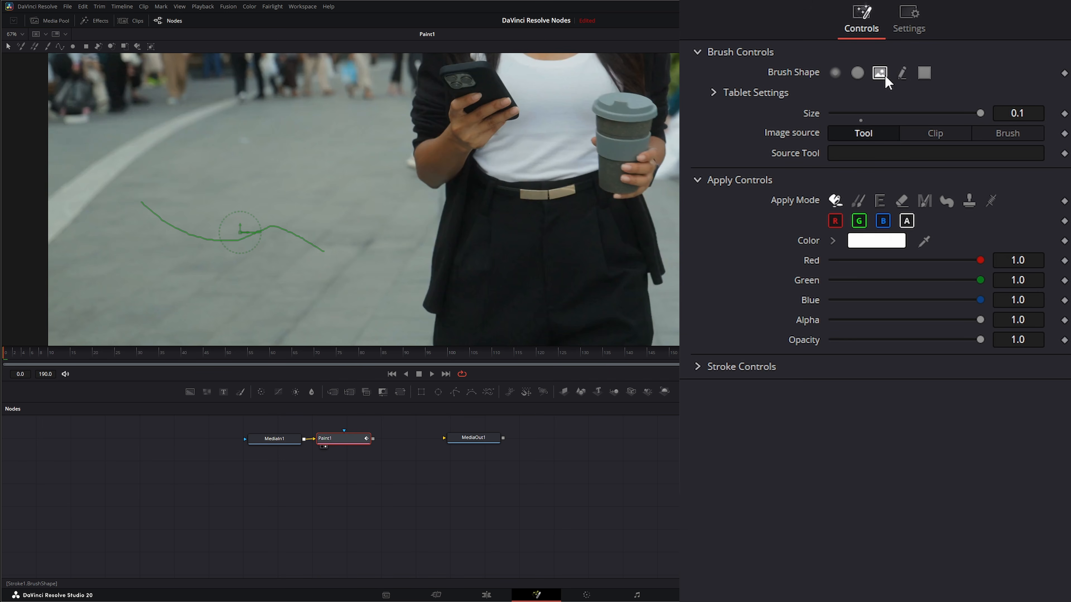
click(901, 74)
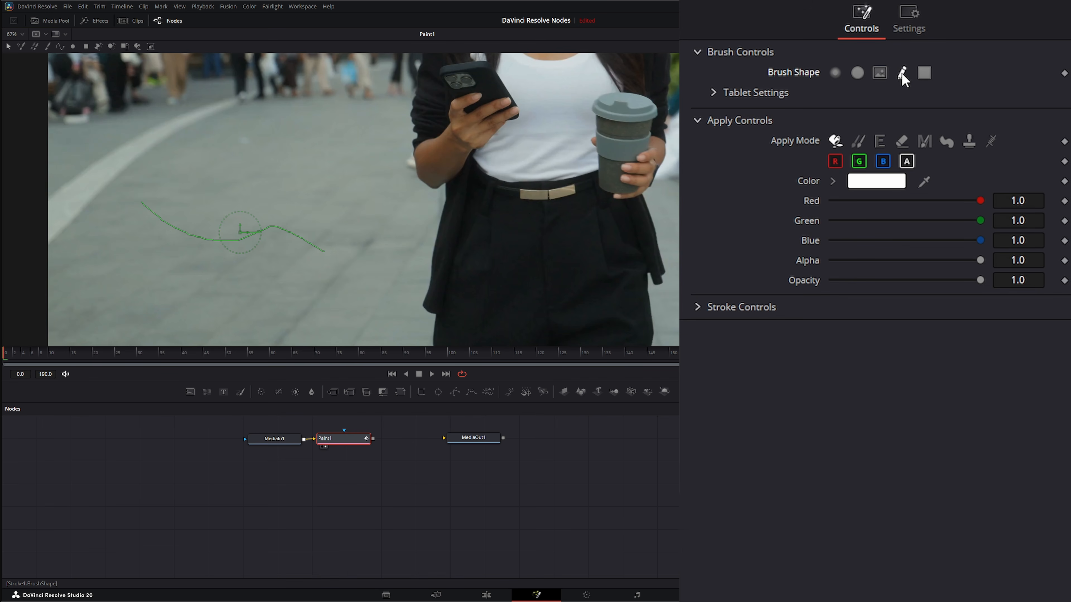
Review the Vary Size and Vary Opacity options in the single pixel brush's tablet settings.
click(759, 90)
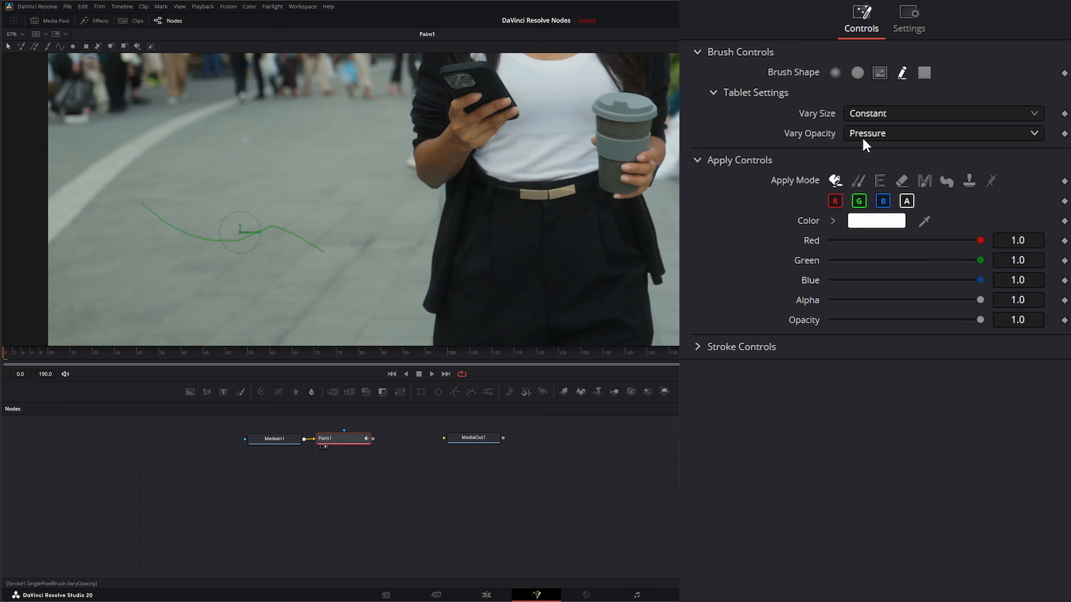
click(900, 113)
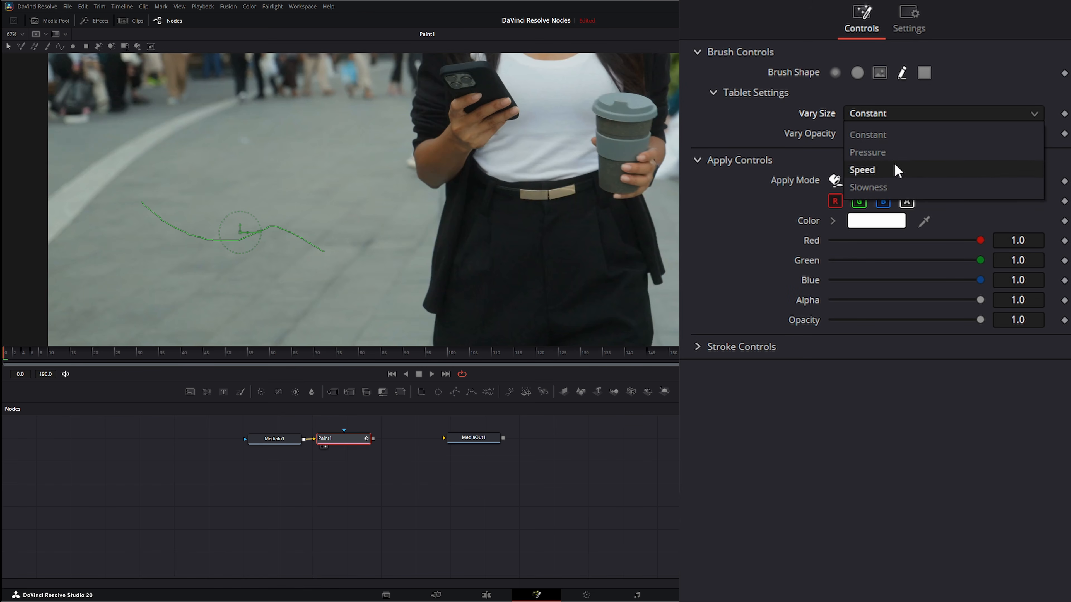
click(864, 135)
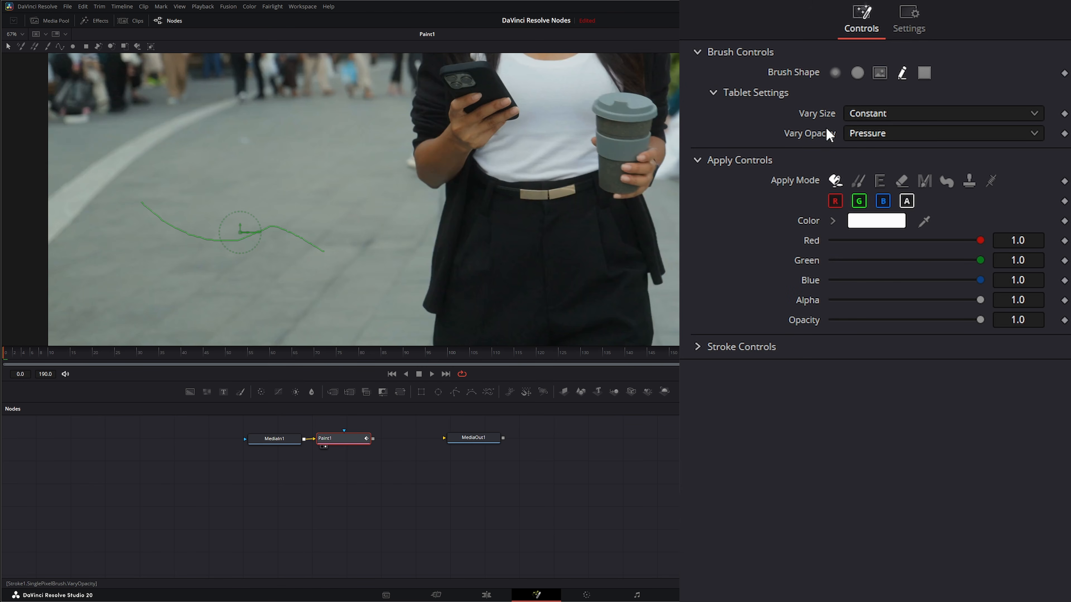
click(868, 132)
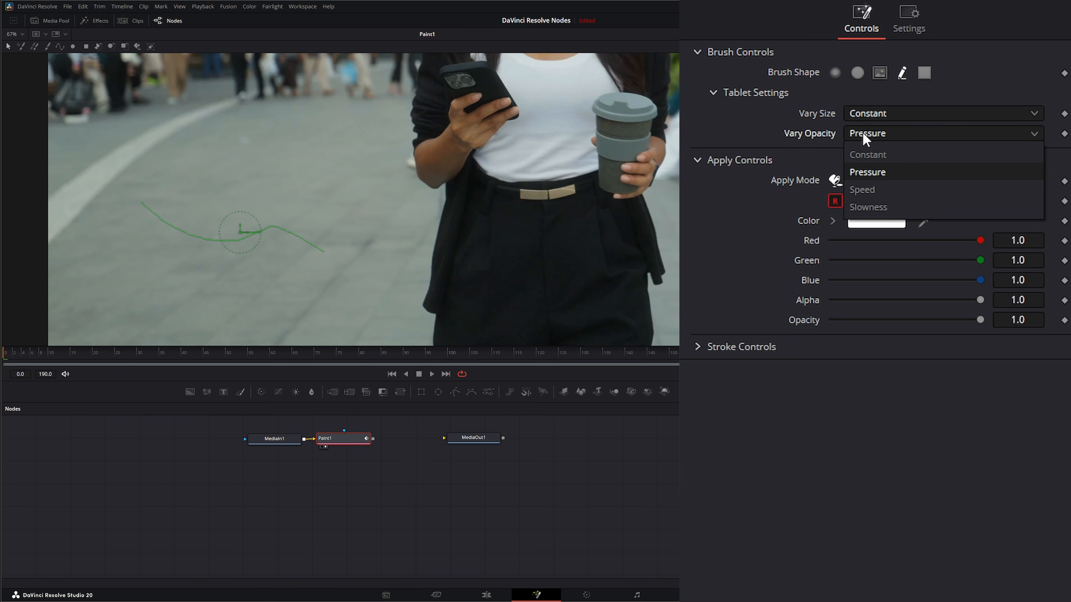
click(781, 119)
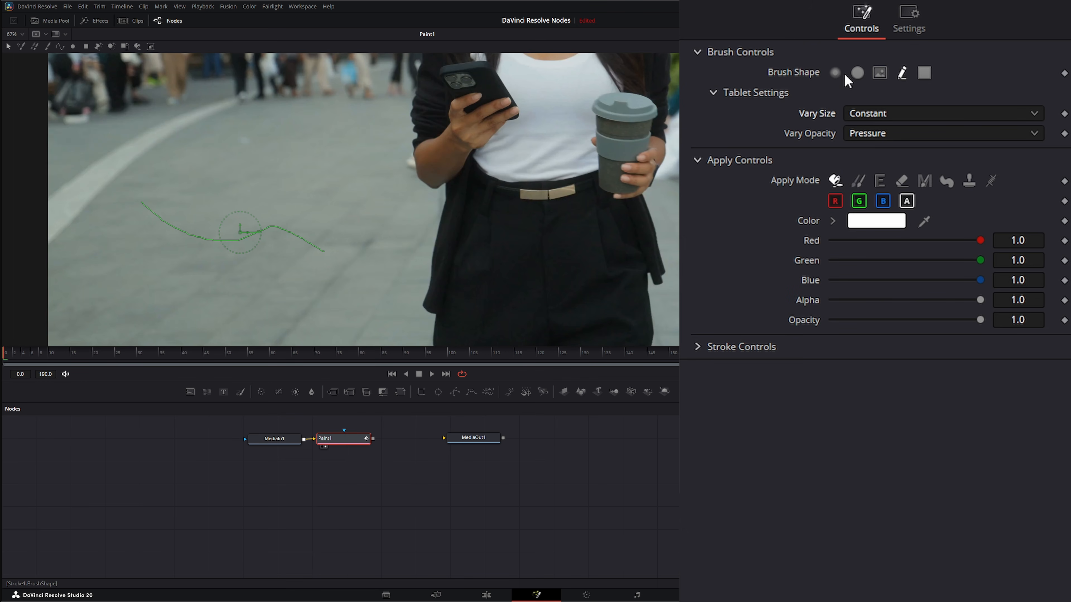
Compare the soft brush with the single pixel brush, inspect the thin line up close, and fit the image to the viewer.
click(835, 72)
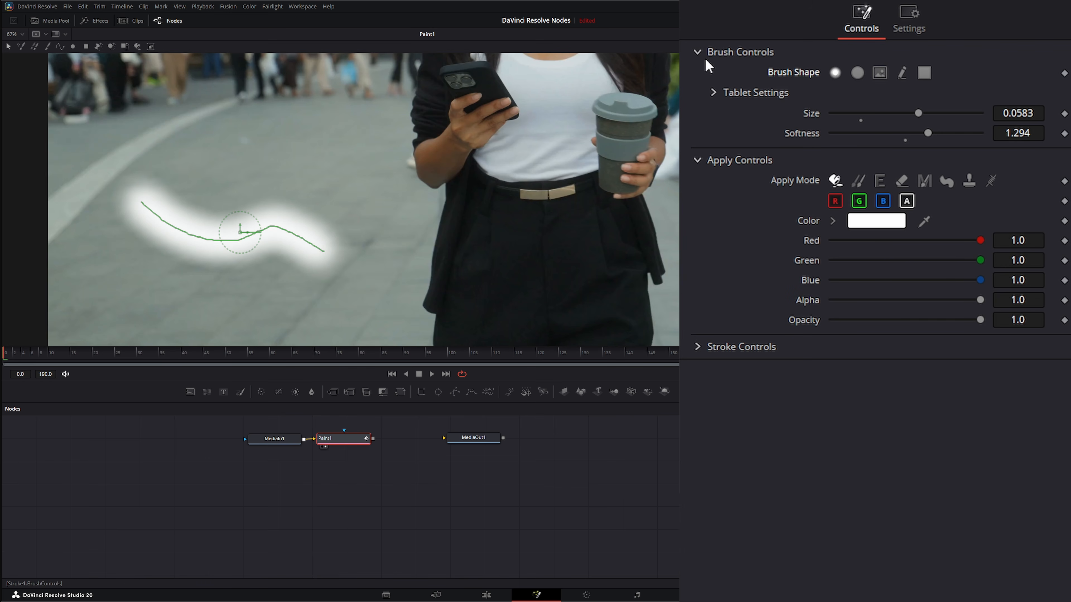
click(902, 72)
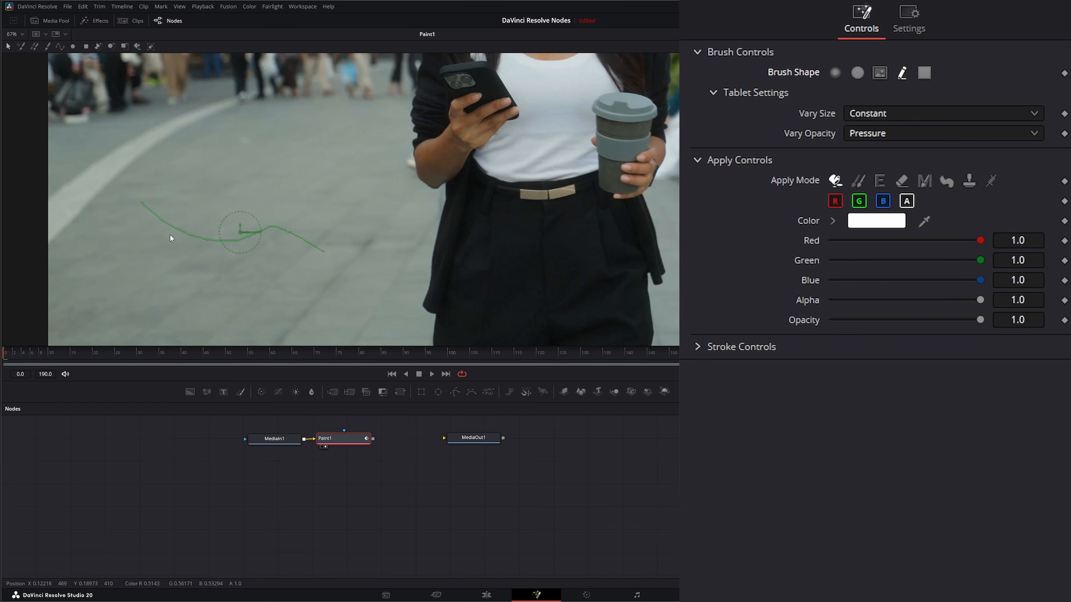
scroll(166, 235, up, 10)
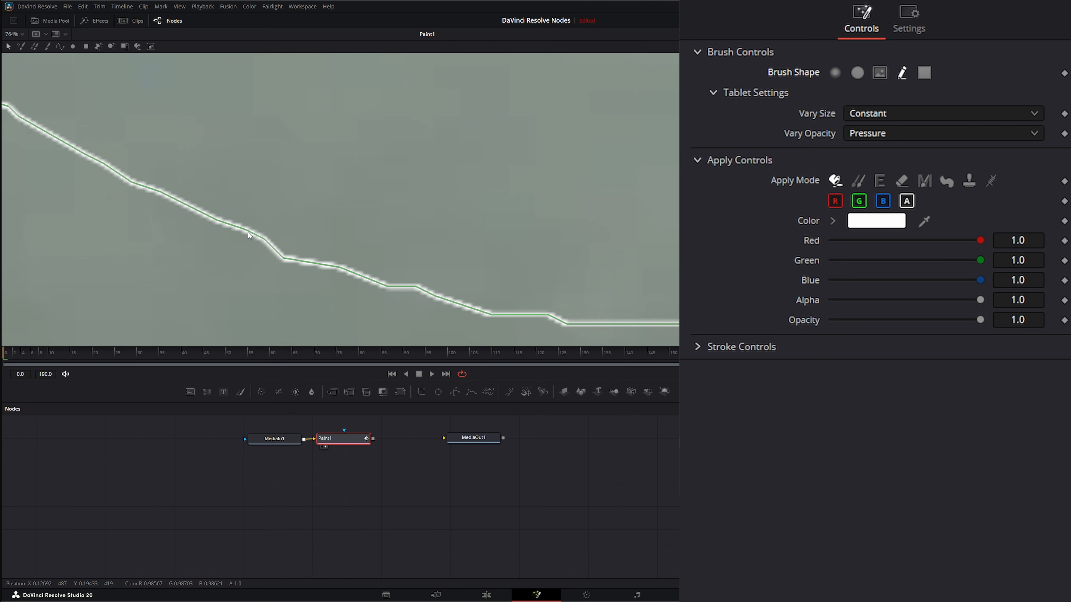
scroll(187, 208, up, 2)
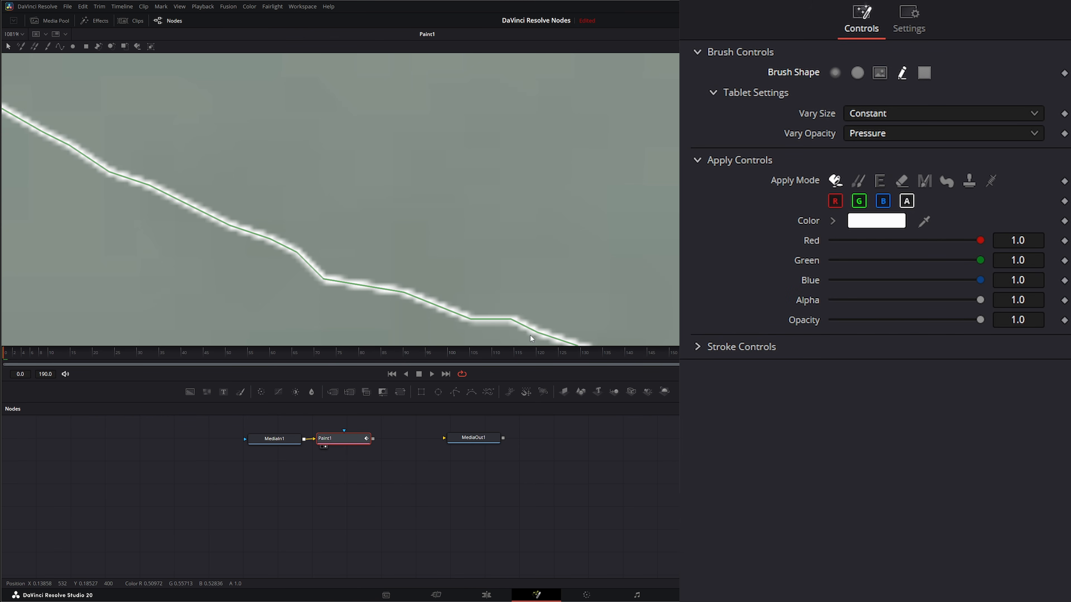
scroll(348, 229, down, 5)
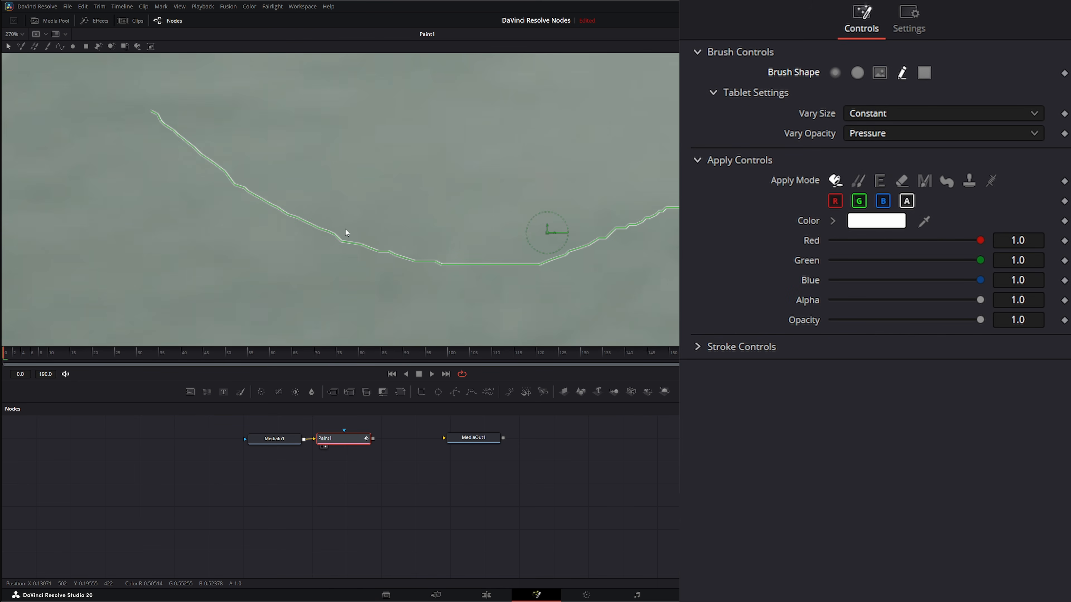
click(14, 34)
click(15, 56)
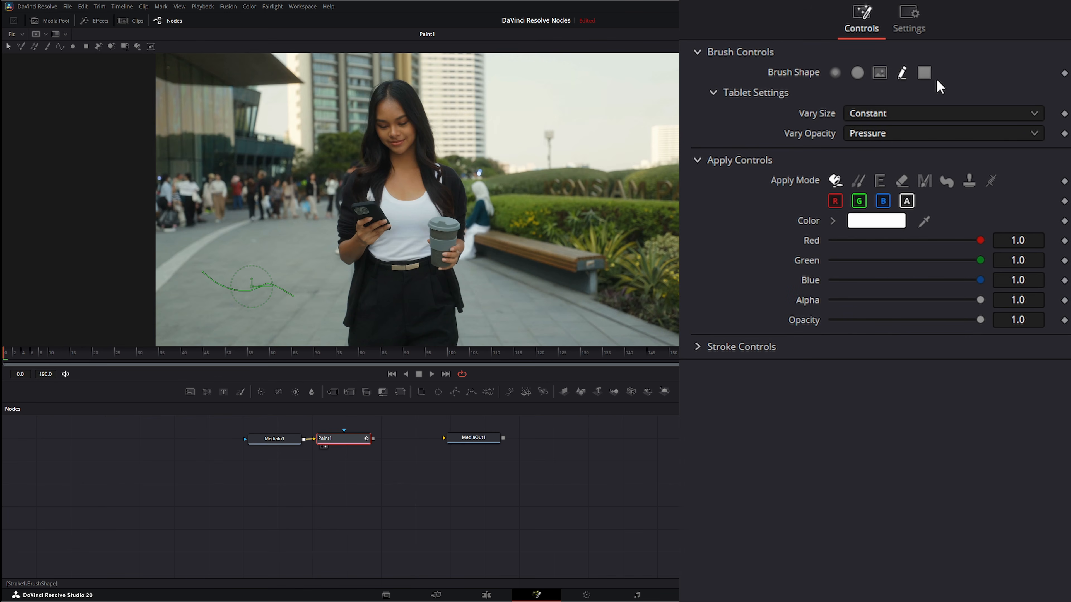
Give the stroke the square brush shape and set its size to 0.0545.
click(927, 75)
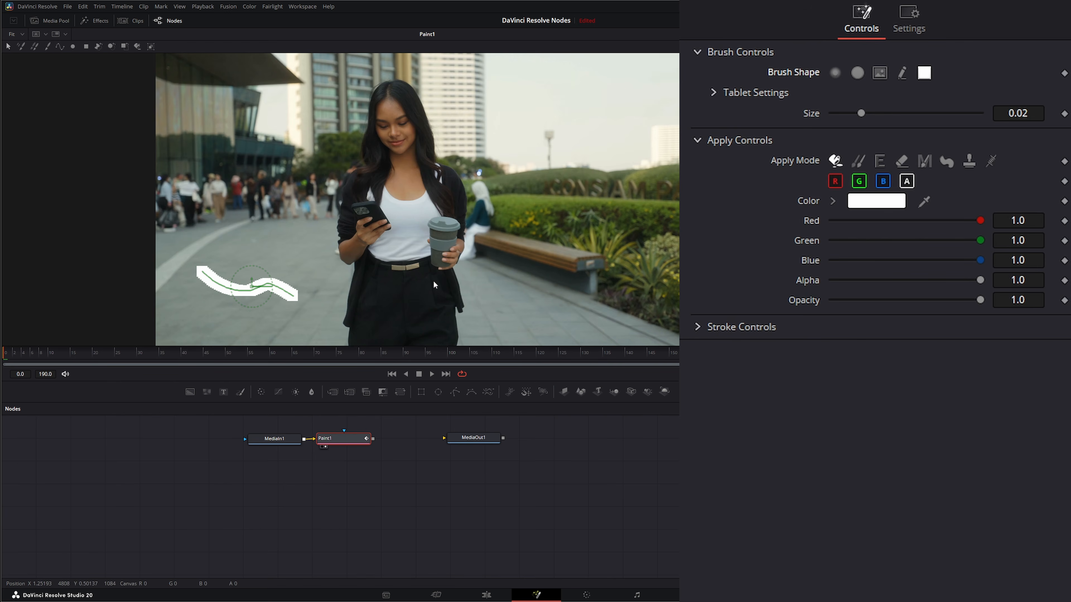
scroll(216, 303, up, 5)
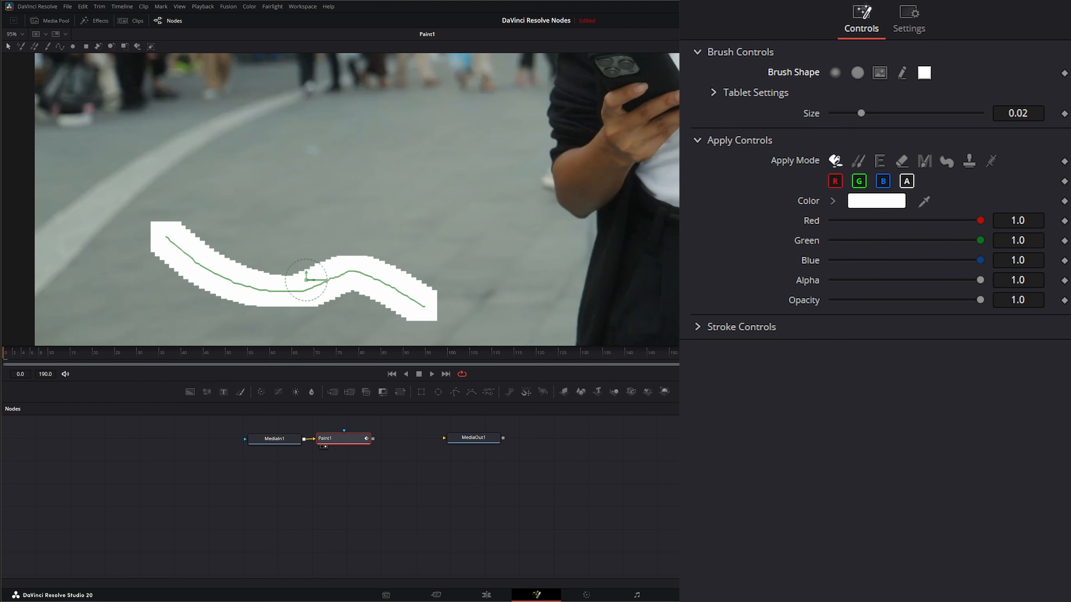
mouse_move(860, 113)
mouse_down()
mouse_move(908, 113)
mouse_move(827, 123)
mouse_move(913, 118)
mouse_up()
Delete the wavy stroke and review the brush and apply settings of the Multistroke and Clone Multistroke tools.
key(Delete)
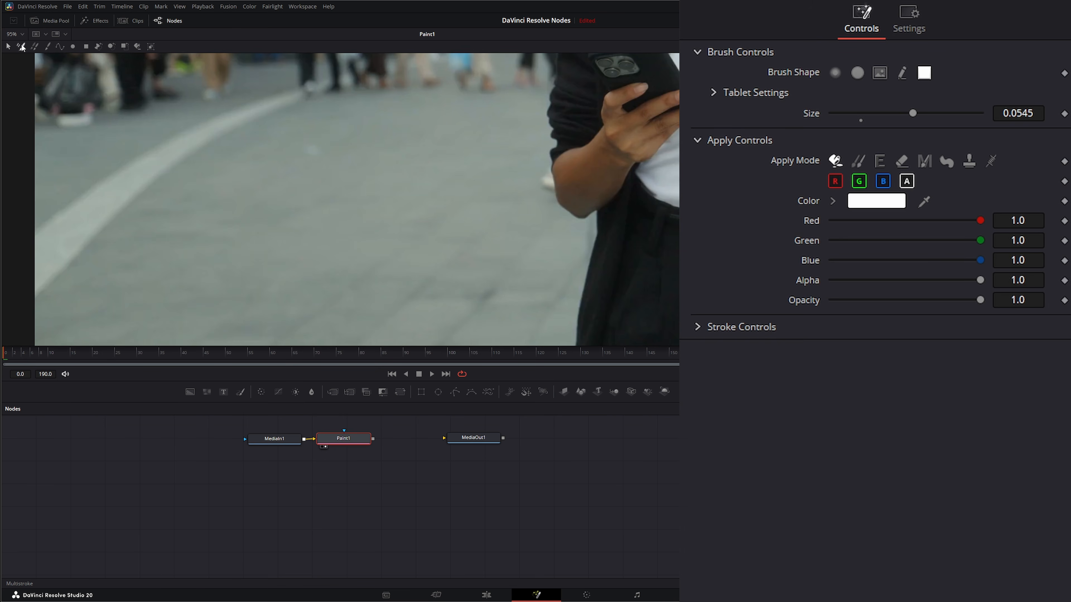
click(22, 46)
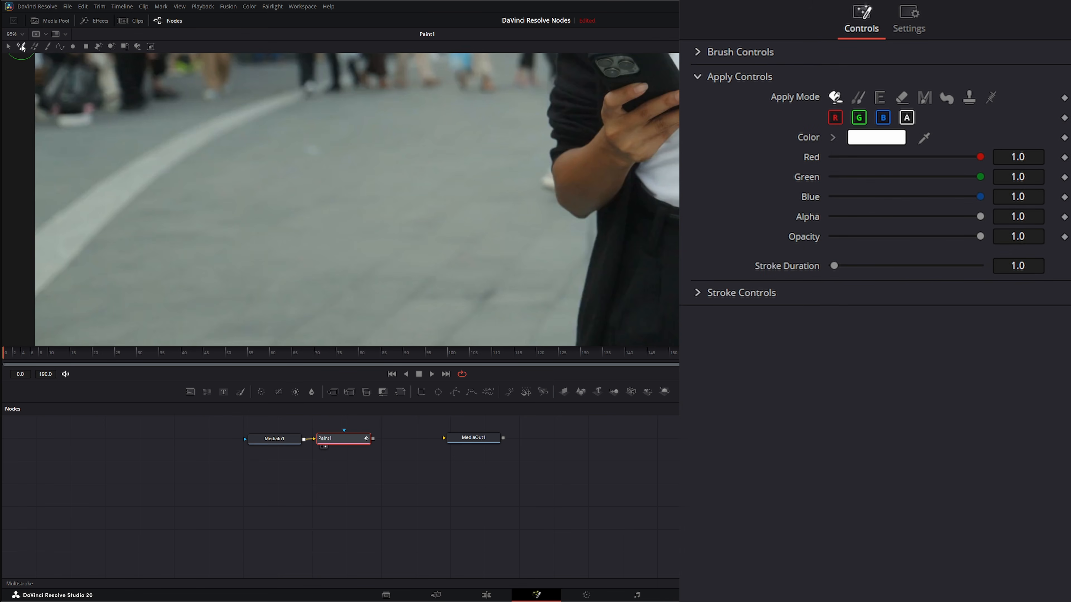
click(698, 52)
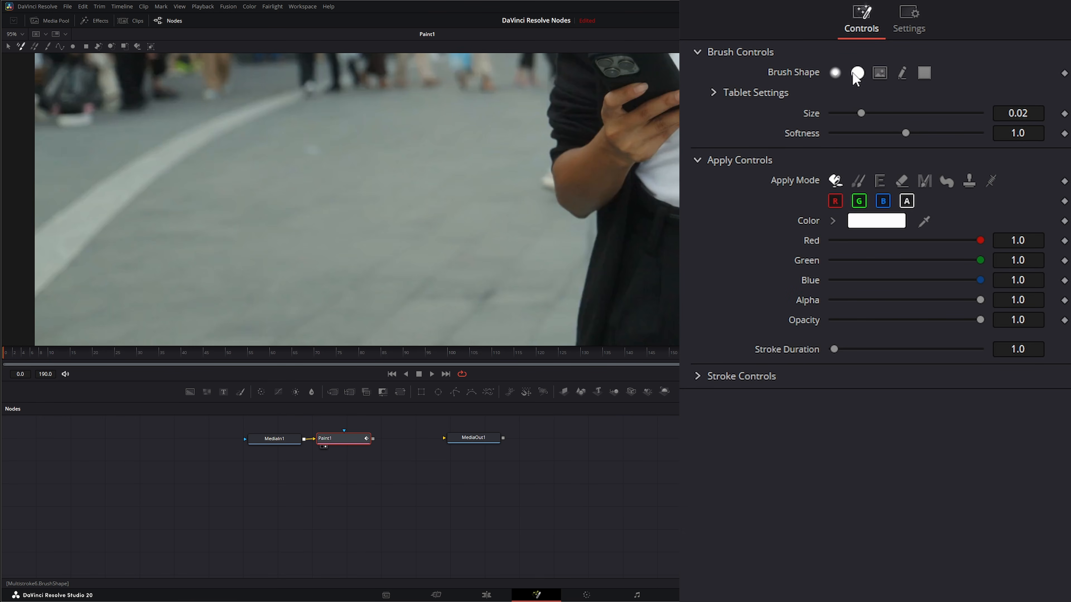
click(34, 46)
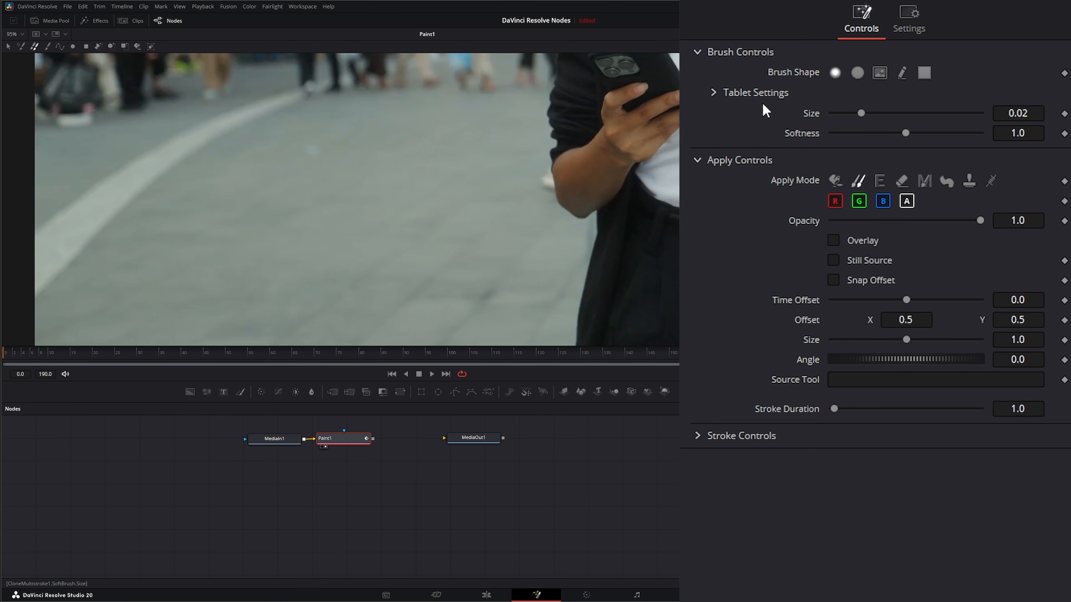
Draw a closed four-sided Polyline Stroke on the pavement in solid white with the Color apply mode and set its brush size to 0.038.
click(60, 46)
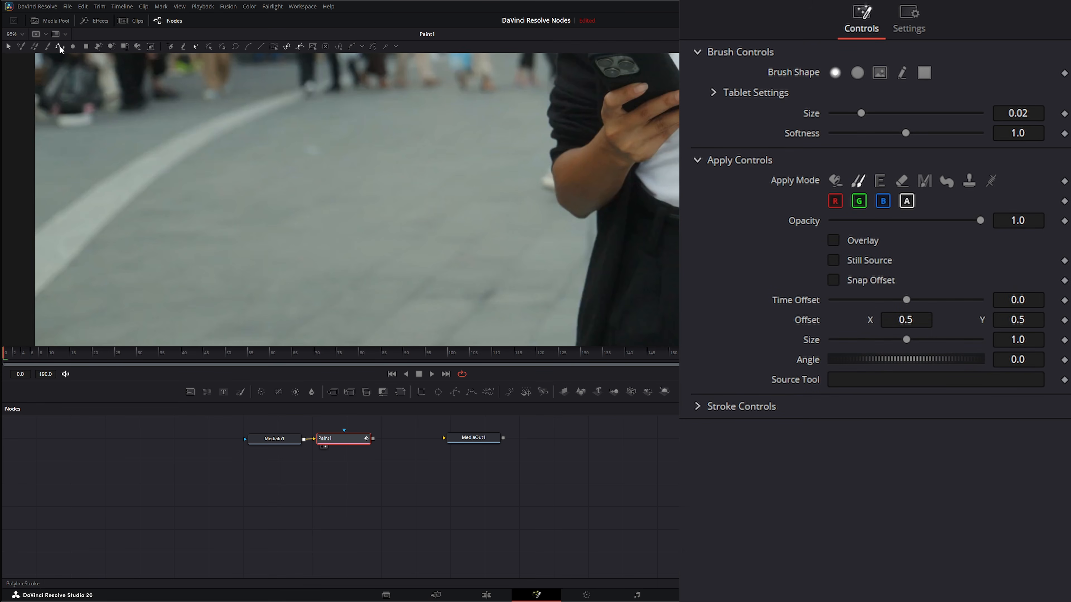
click(835, 180)
click(231, 186)
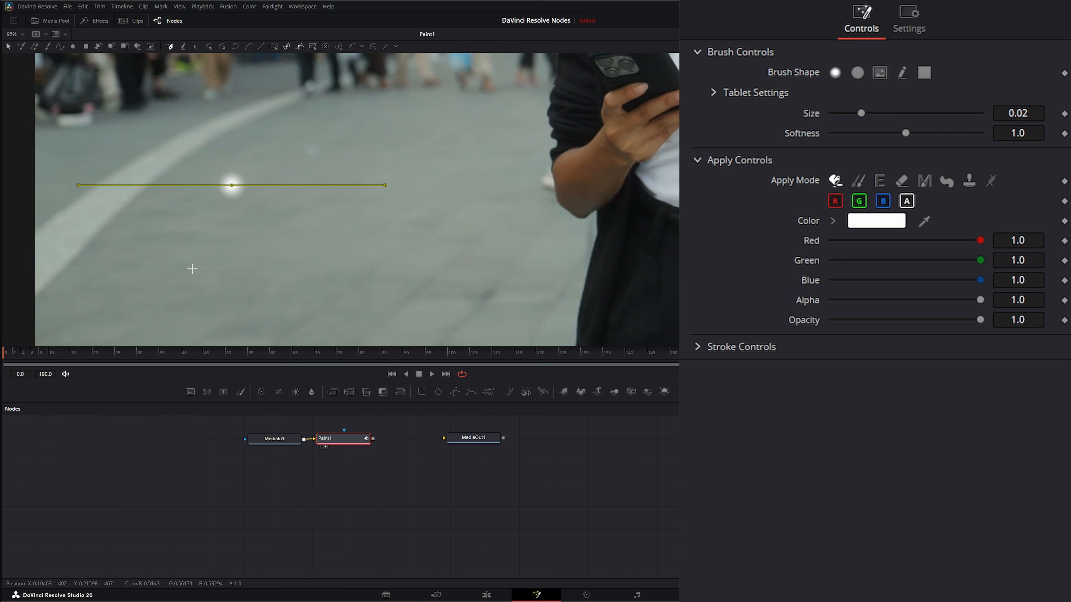
click(185, 280)
click(399, 281)
click(387, 161)
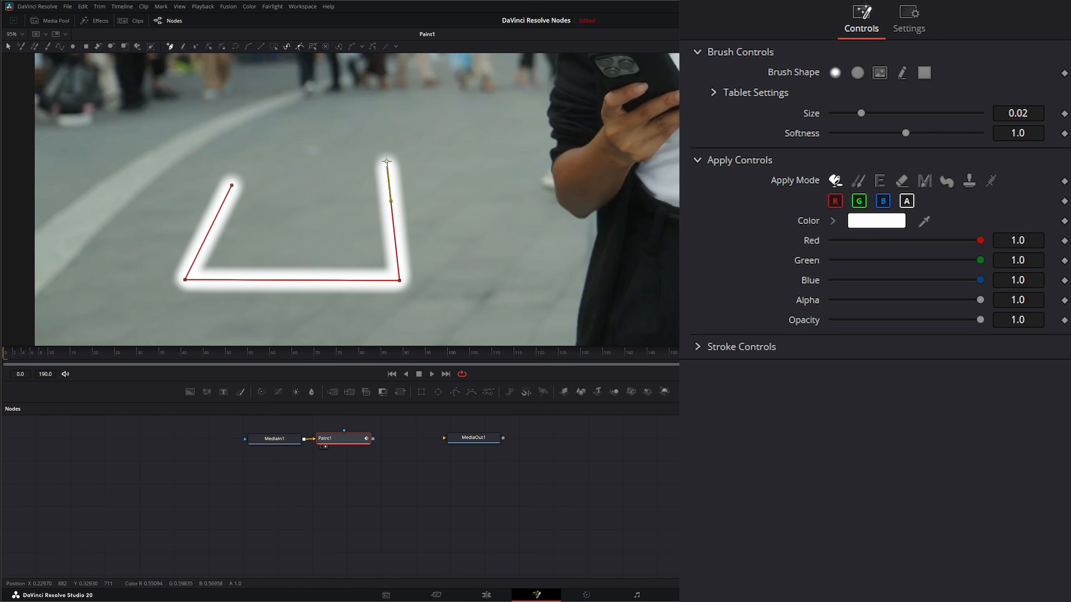
click(234, 186)
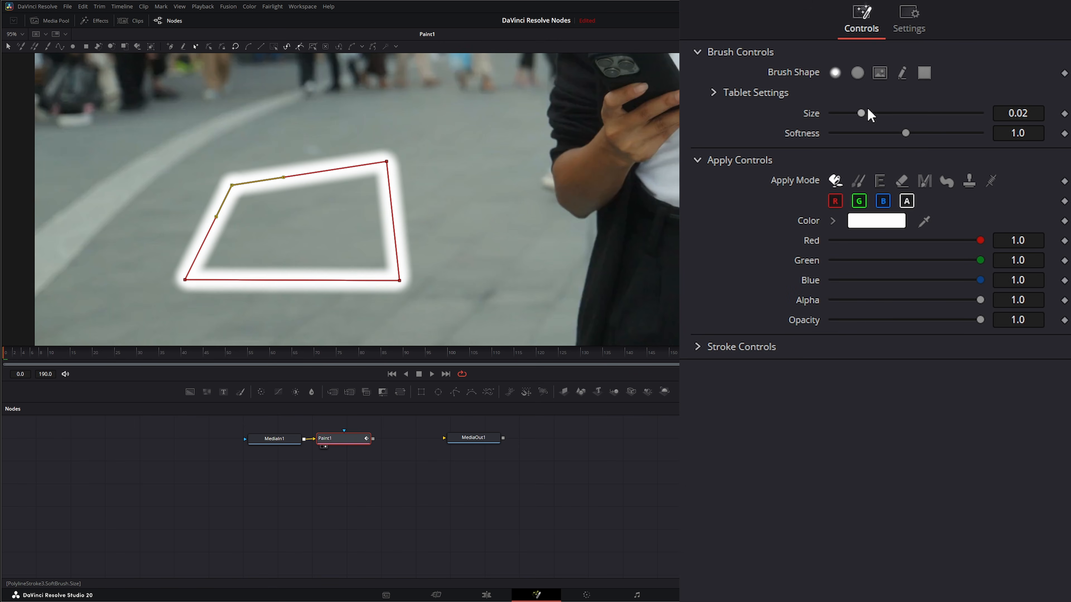
mouse_move(868, 115)
mouse_down()
mouse_move(940, 113)
mouse_move(849, 118)
mouse_move(900, 111)
mouse_up()
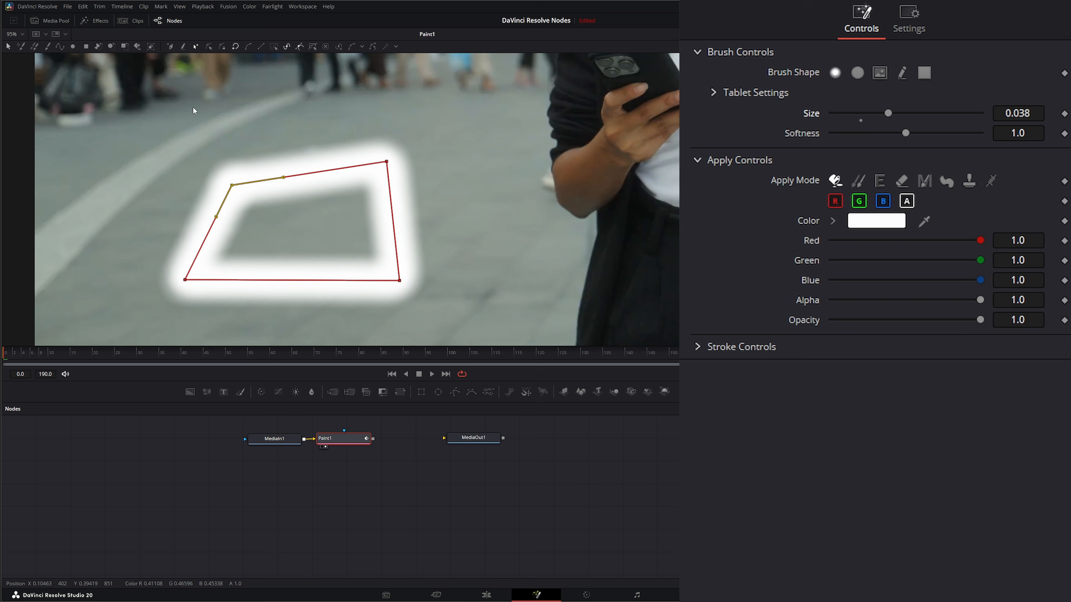
Select the whole four-sided polyline stroke and delete it.
click(8, 46)
mouse_move(67, 94)
mouse_down()
mouse_move(424, 328)
mouse_move(485, 332)
mouse_up()
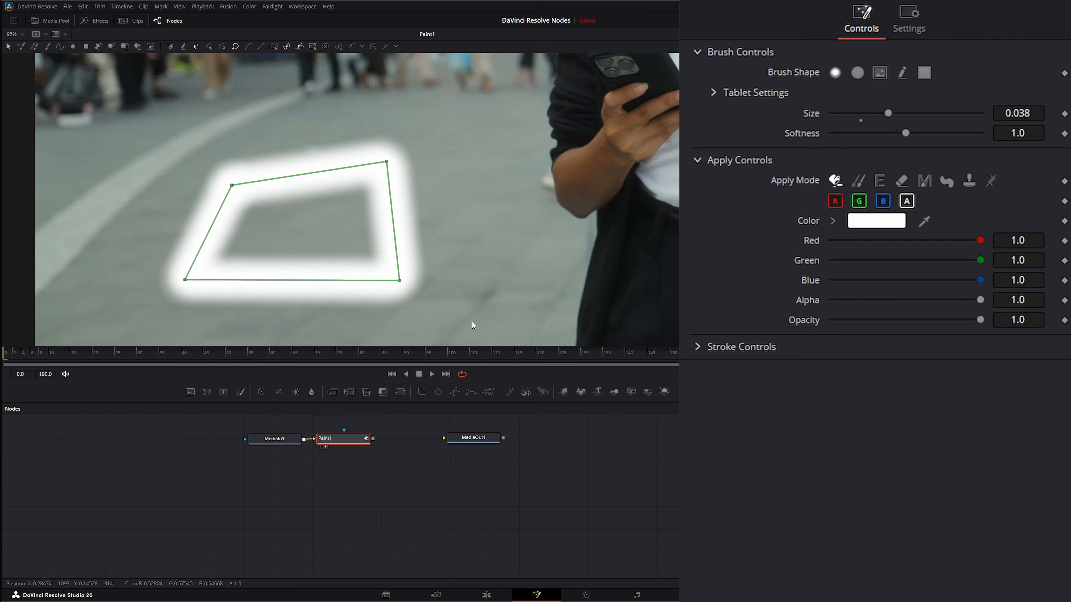
key(Delete)
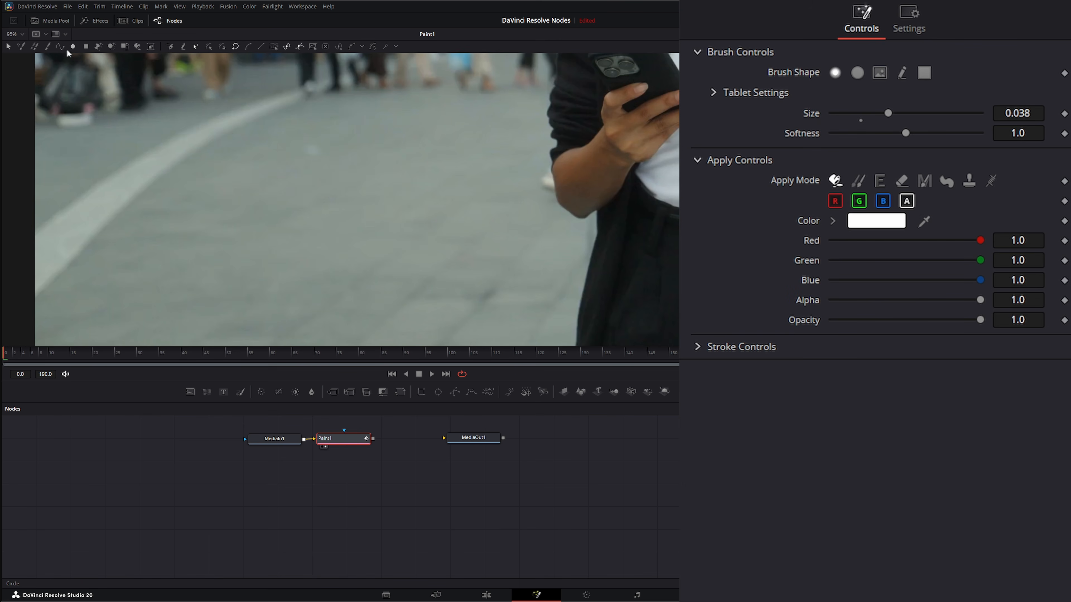
Draw a solid white circle on the pavement with centre X 0.115992 and radius 0.086, and delete all the circles.
click(74, 45)
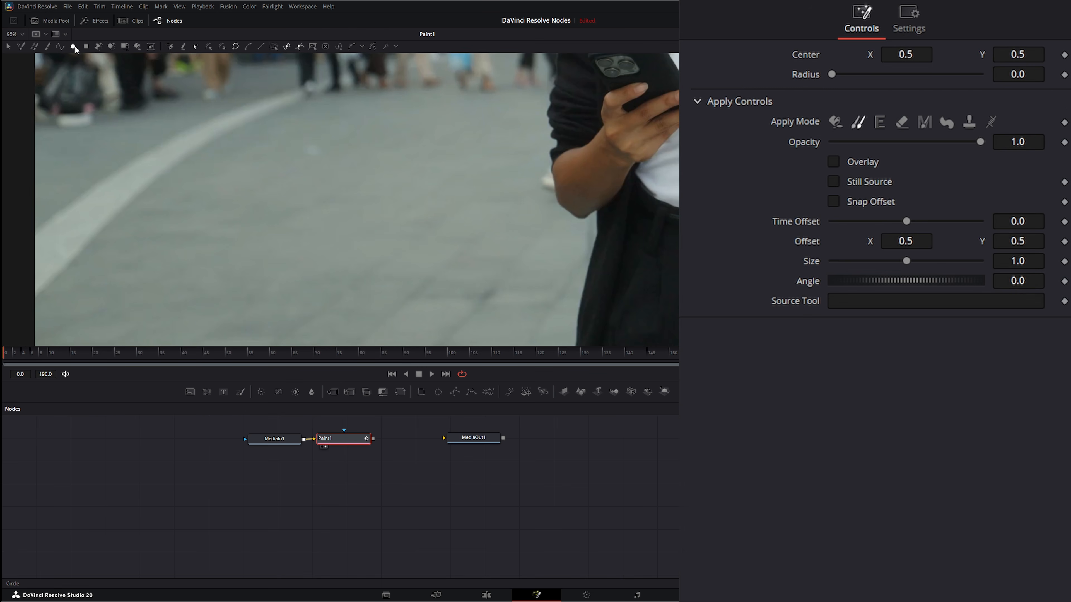
mouse_move(202, 170)
mouse_down()
mouse_move(209, 205)
mouse_move(242, 227)
mouse_up()
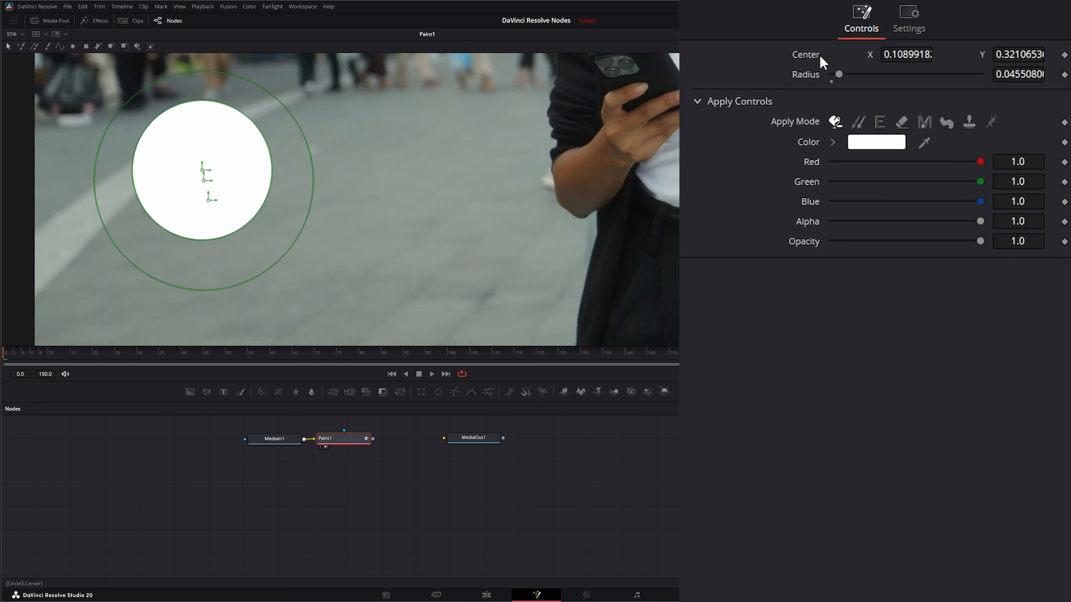
mouse_move(902, 55)
mouse_down()
mouse_move(916, 56)
mouse_move(894, 55)
mouse_move(907, 56)
mouse_up()
mouse_move(838, 75)
mouse_down()
mouse_move(858, 74)
mouse_move(833, 72)
mouse_move(845, 75)
mouse_up()
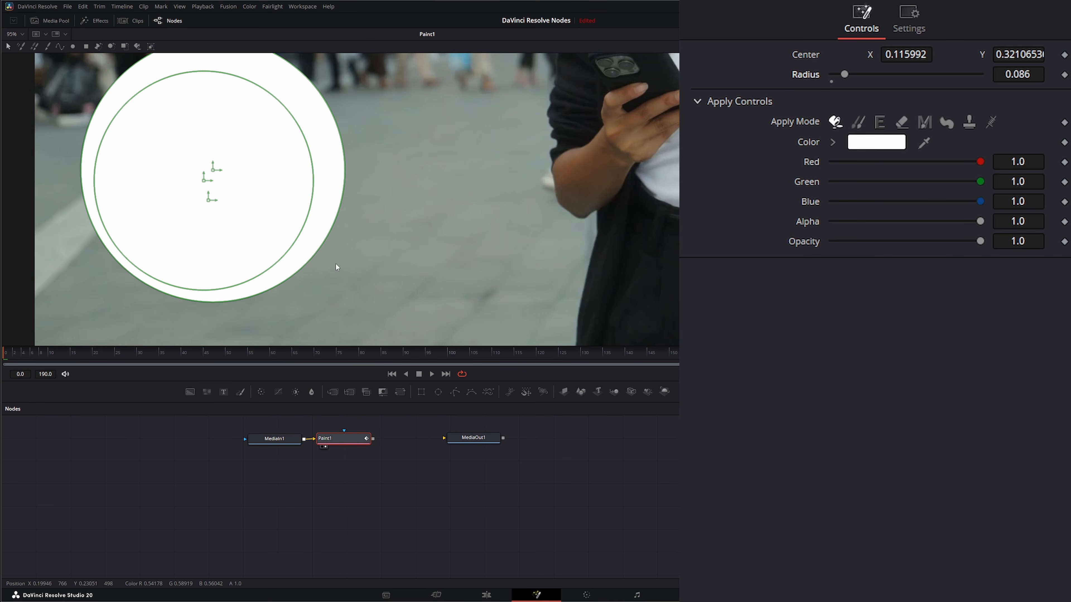
drag(68, 317, 390, 48)
key(Delete)
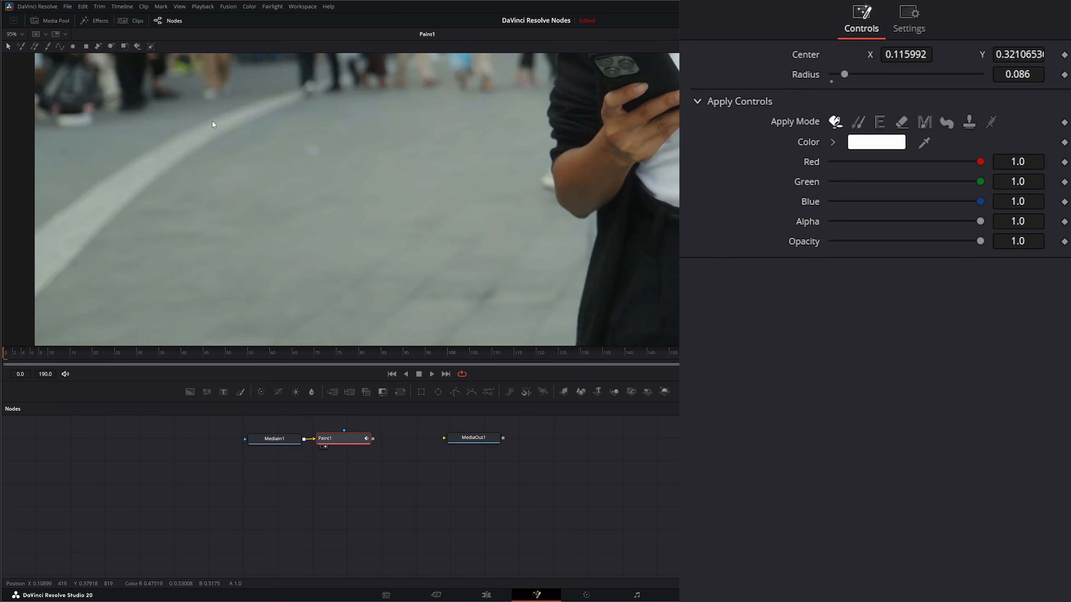
Draw a solid white rectangle about 0.097 wide and 0.084 high on the pavement using the Color apply mode.
click(90, 48)
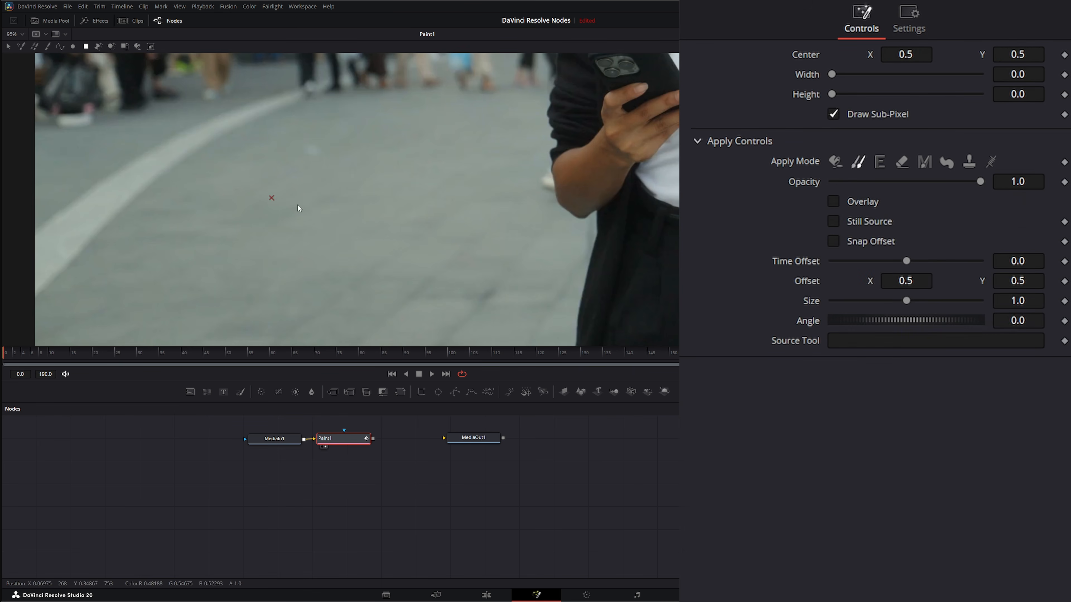
click(835, 162)
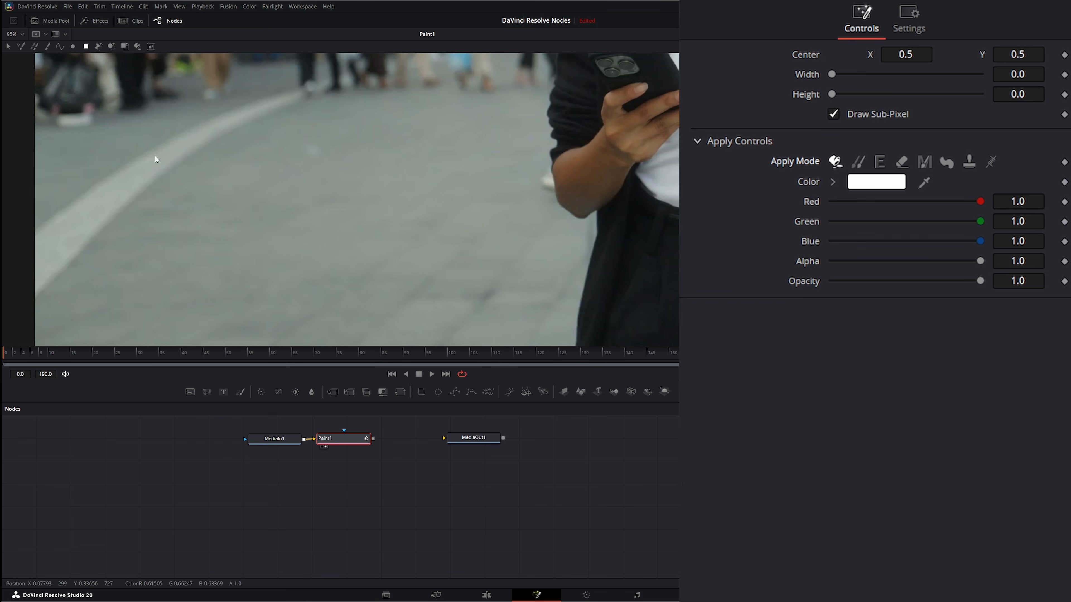
mouse_move(176, 158)
mouse_down()
mouse_move(187, 209)
mouse_move(326, 232)
mouse_up()
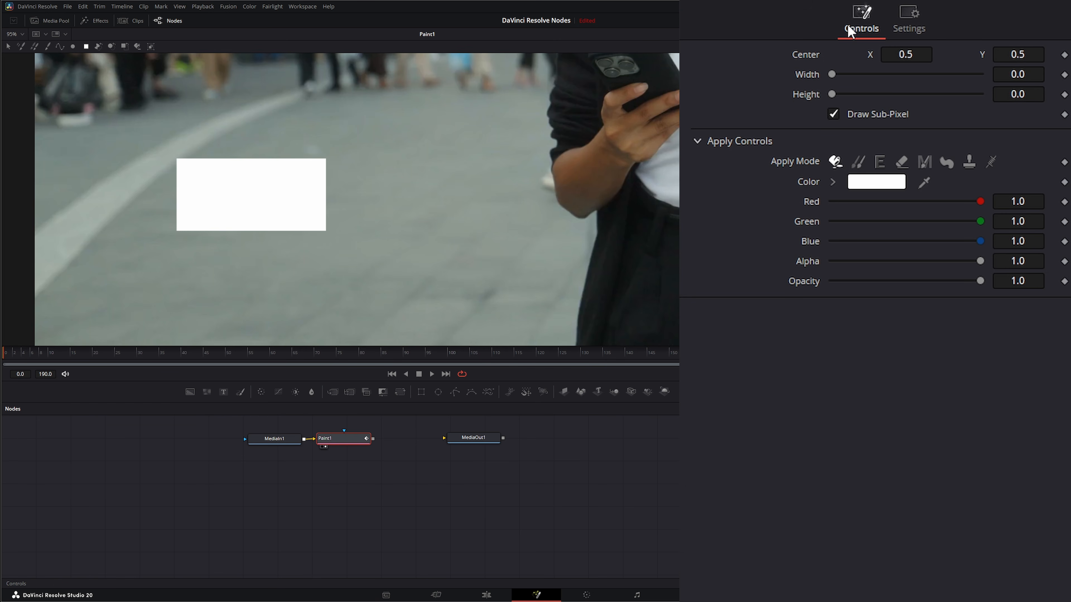
drag(906, 54, 915, 54)
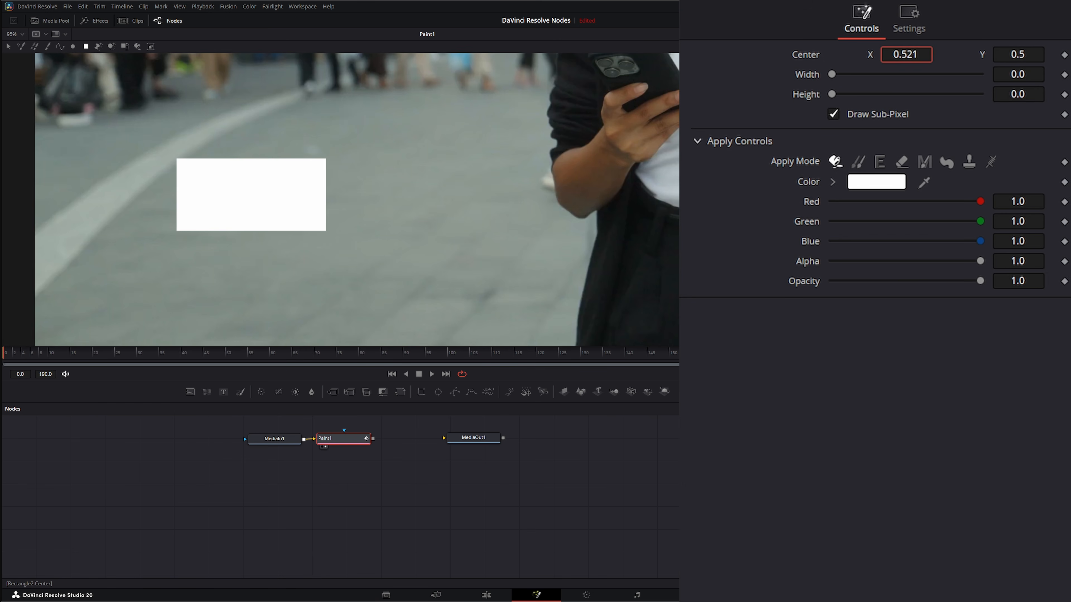
Set the white rectangle's centre X to 0.149008, width to 0.209 and height to 0.23, and delete it.
click(9, 46)
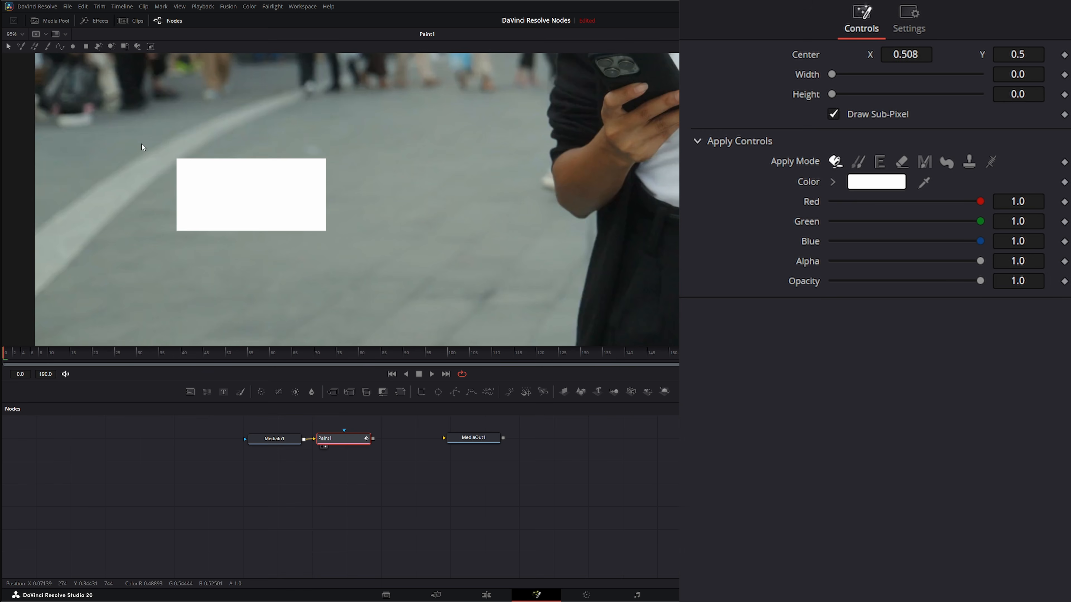
drag(142, 147, 467, 264)
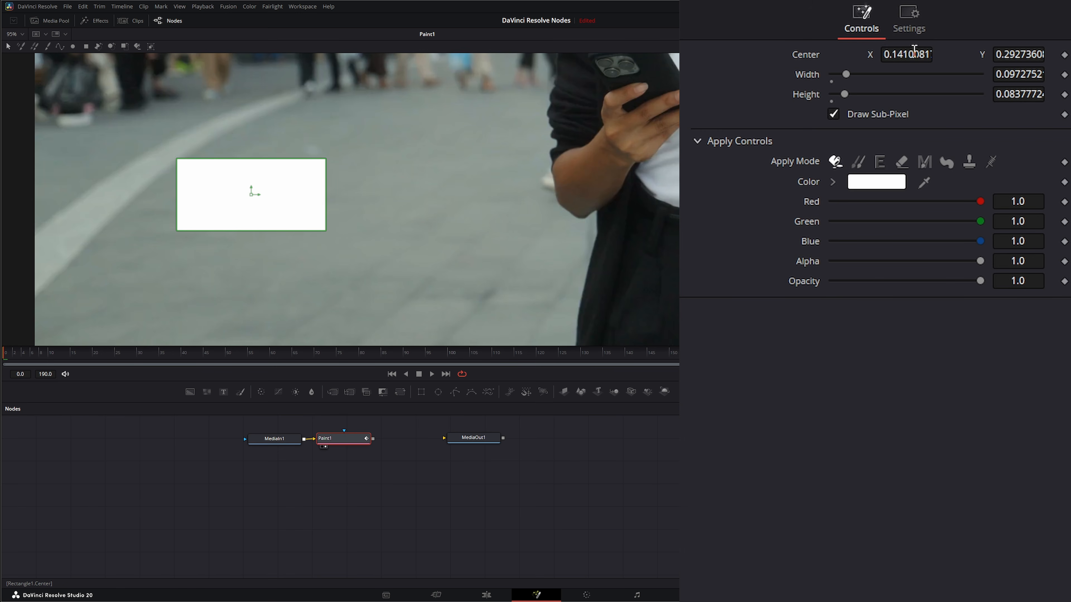
mouse_move(914, 54)
mouse_down()
mouse_move(902, 54)
mouse_move(917, 54)
mouse_up()
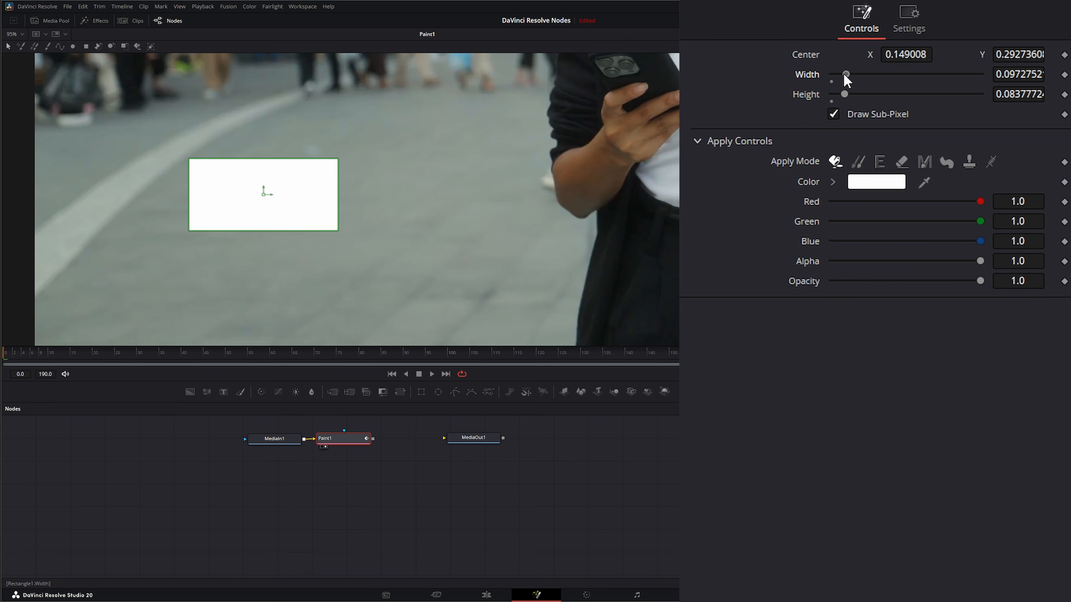
mouse_move(845, 75)
mouse_down()
mouse_move(875, 76)
mouse_move(859, 73)
mouse_move(854, 96)
mouse_move(865, 95)
mouse_up()
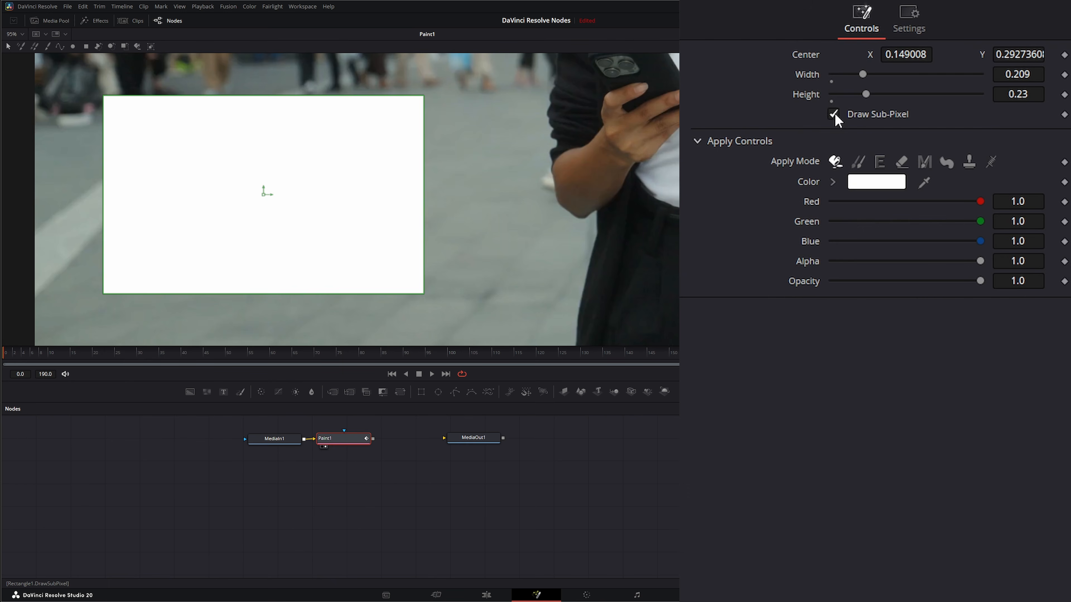
mouse_move(56, 80)
mouse_down()
mouse_move(68, 186)
mouse_move(510, 347)
mouse_move(493, 316)
mouse_up()
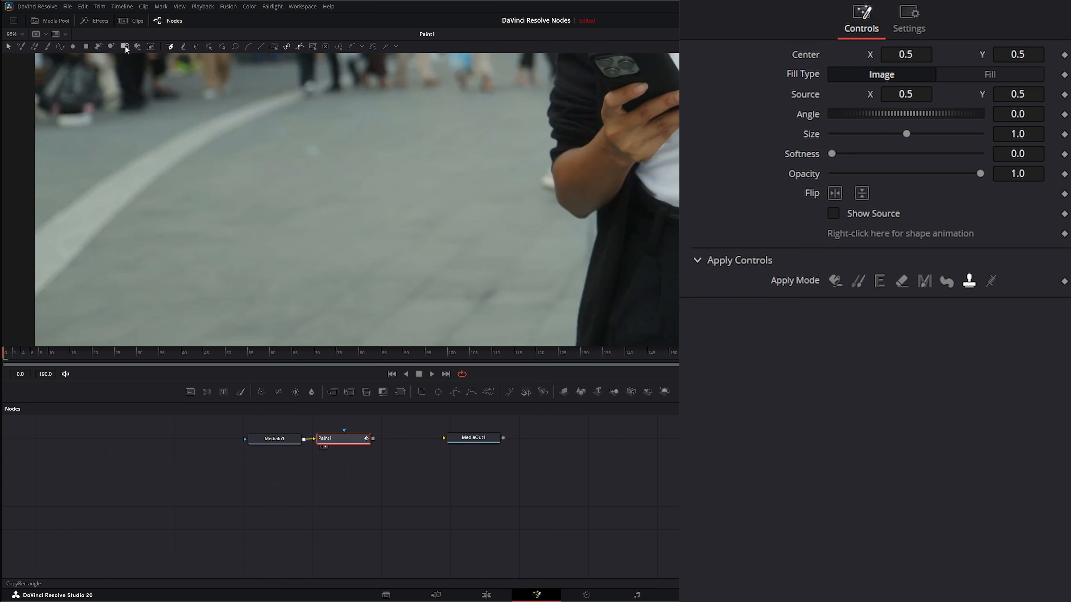
Draw a Copy Ellipse about 0.051 wide around the pale pavement stripe and move the copy beside the woman's arm.
click(112, 46)
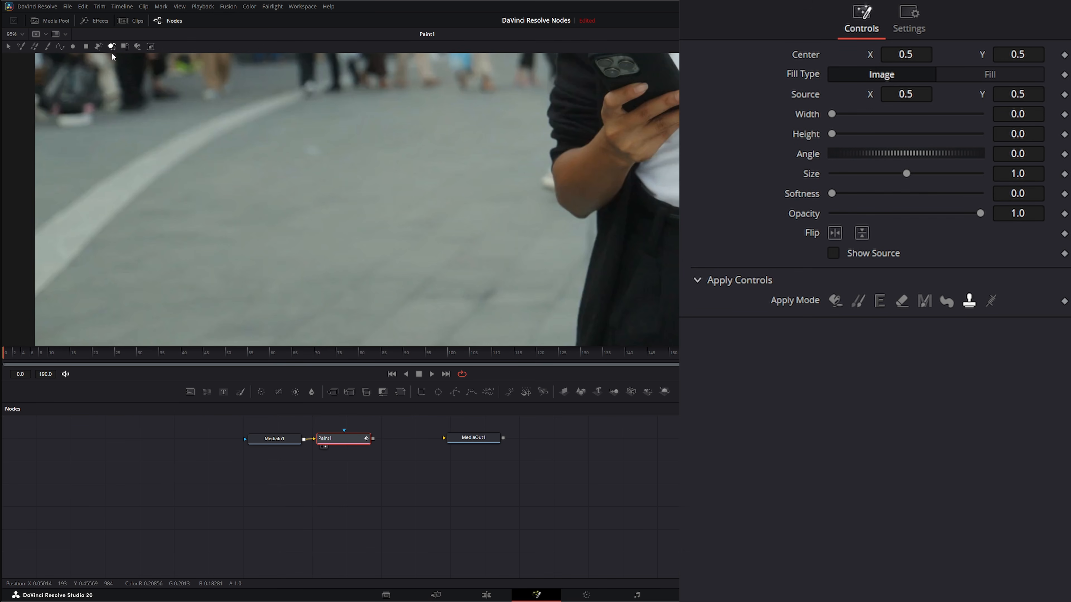
drag(152, 165, 231, 209)
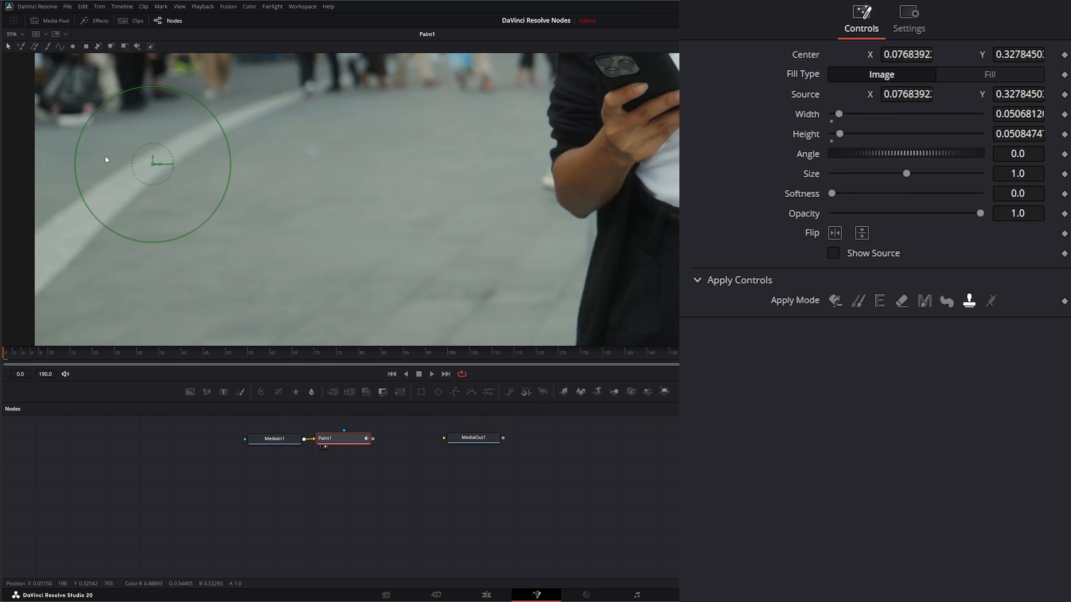
drag(154, 163, 546, 173)
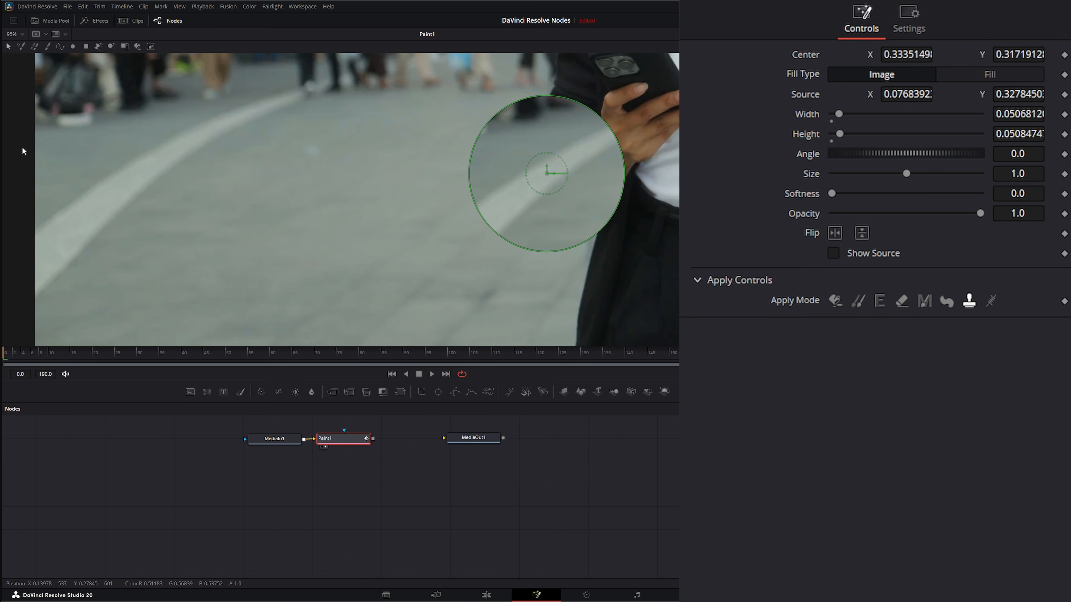
Show the copied ellipse's source and set its centre X to 0.312515 and source X to 0.118839.
click(834, 253)
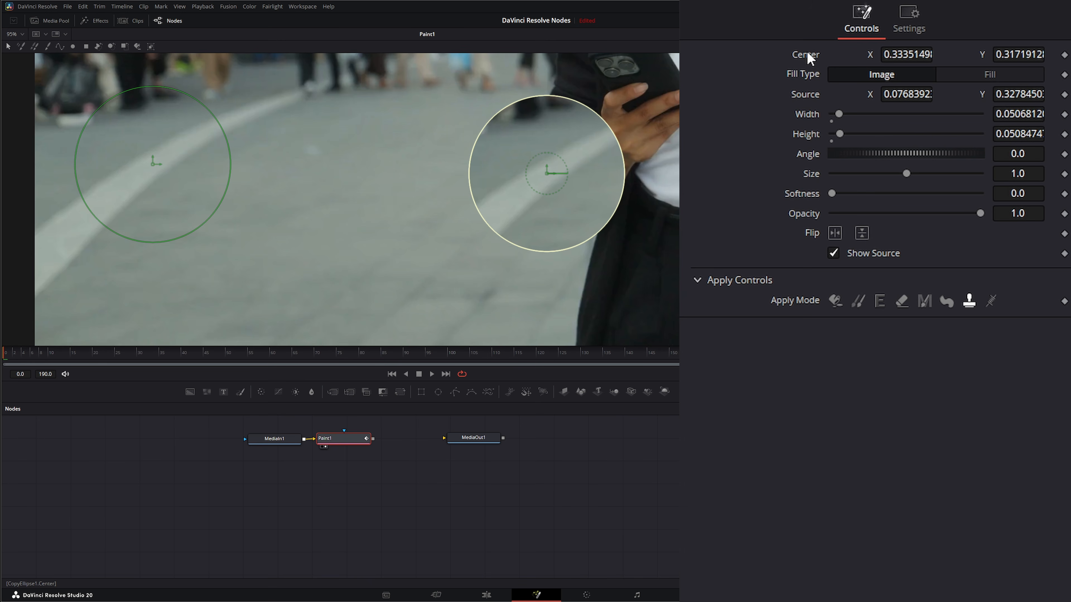
mouse_move(906, 54)
mouse_down()
mouse_move(837, 55)
mouse_move(920, 54)
mouse_move(897, 54)
mouse_up()
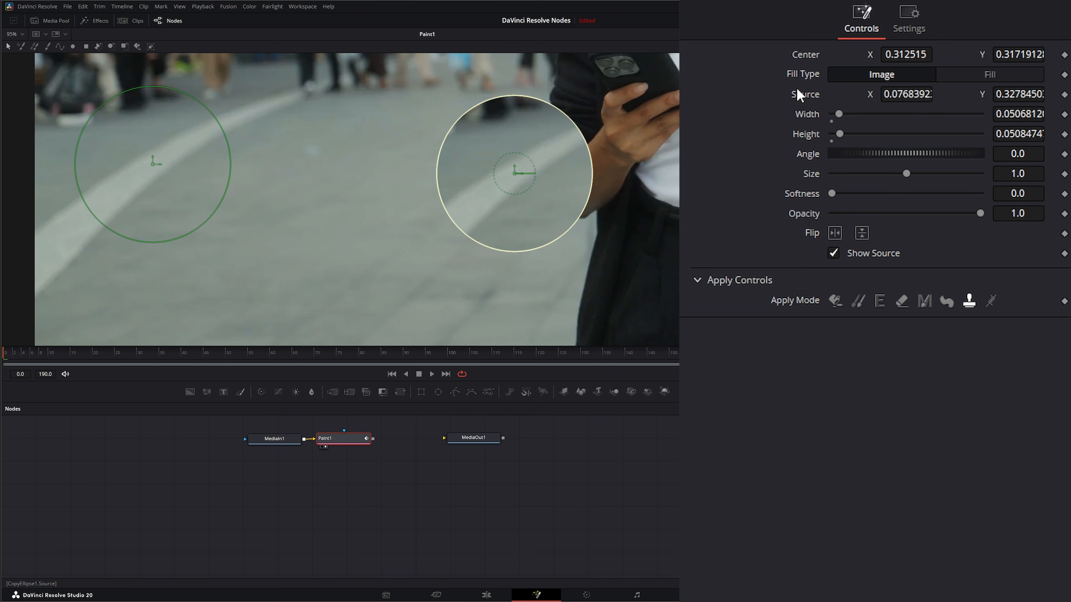
drag(908, 95, 925, 95)
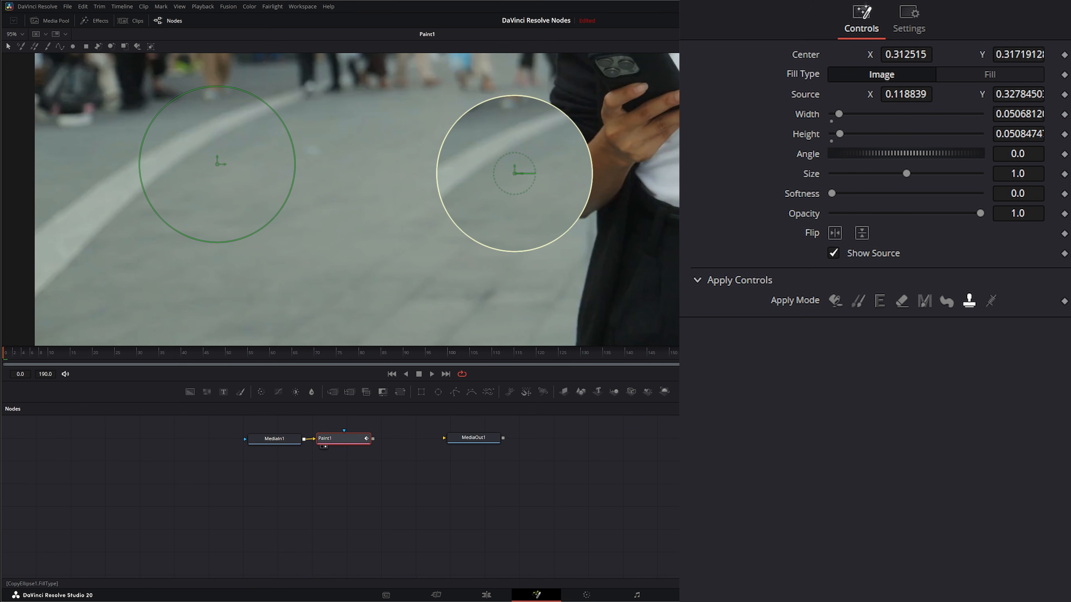
Switch the copied ellipse to the Fill type with the Color apply mode and try the turquoise color #2cffc3.
click(991, 75)
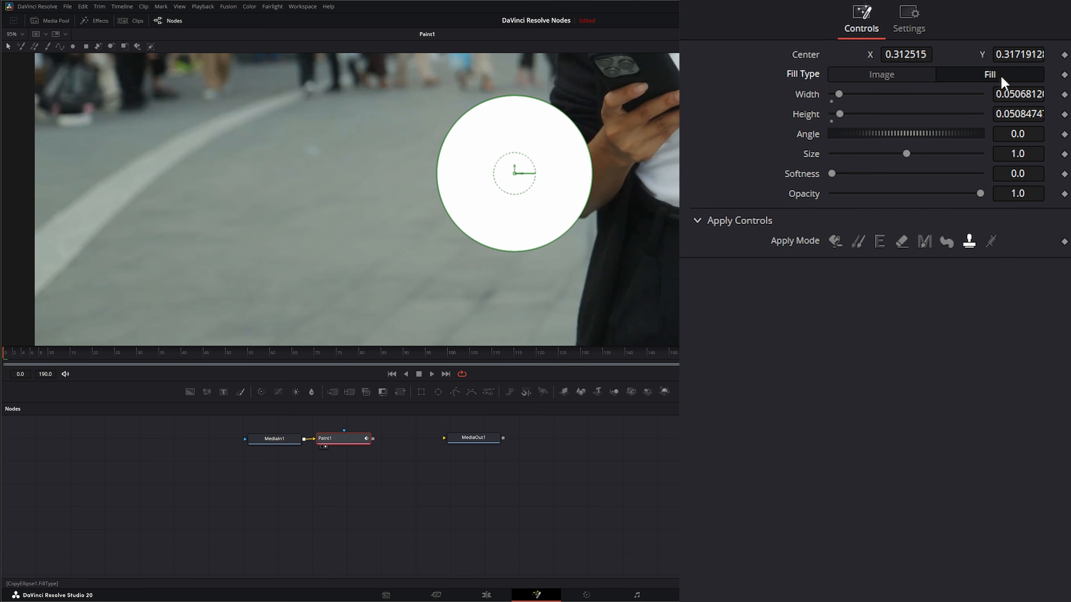
click(834, 242)
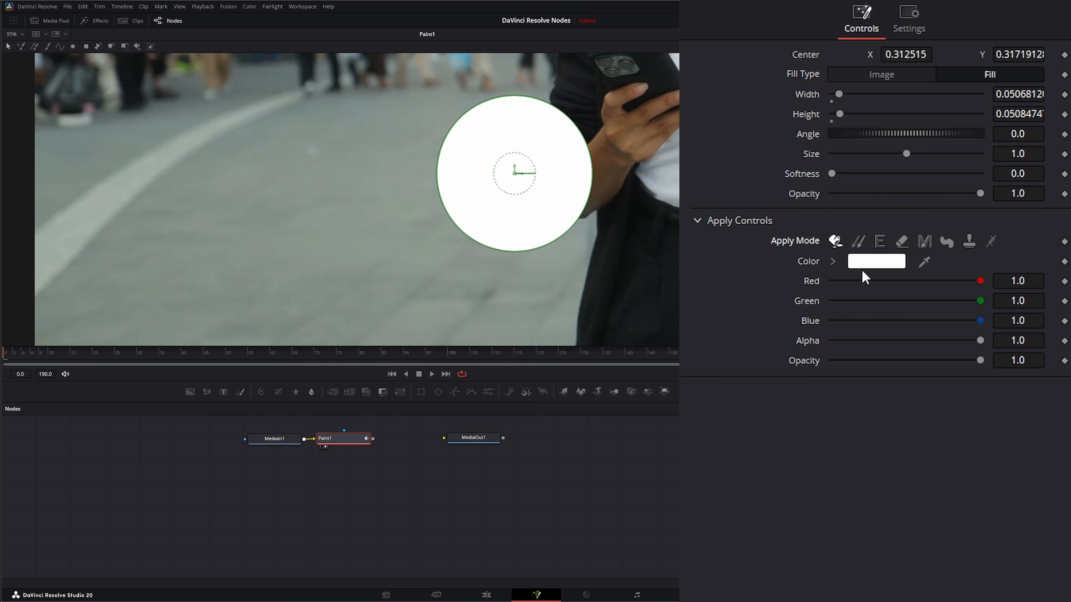
click(854, 266)
click(578, 262)
drag(577, 262, 580, 240)
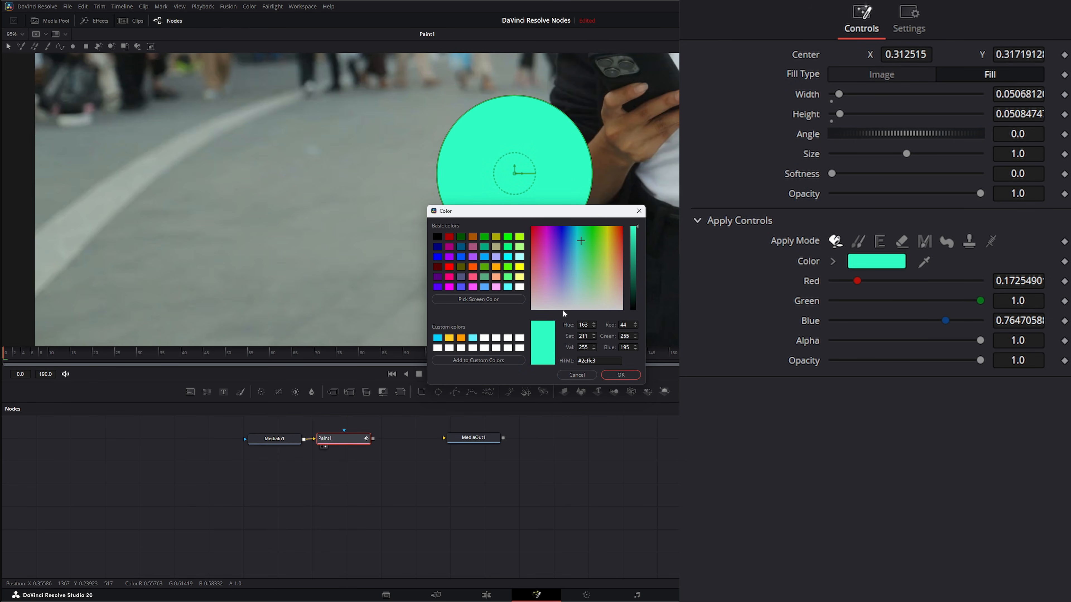
click(585, 376)
Return the ellipse to the Image fill type and Stamp apply mode, shifting it slightly away from the woman.
click(898, 75)
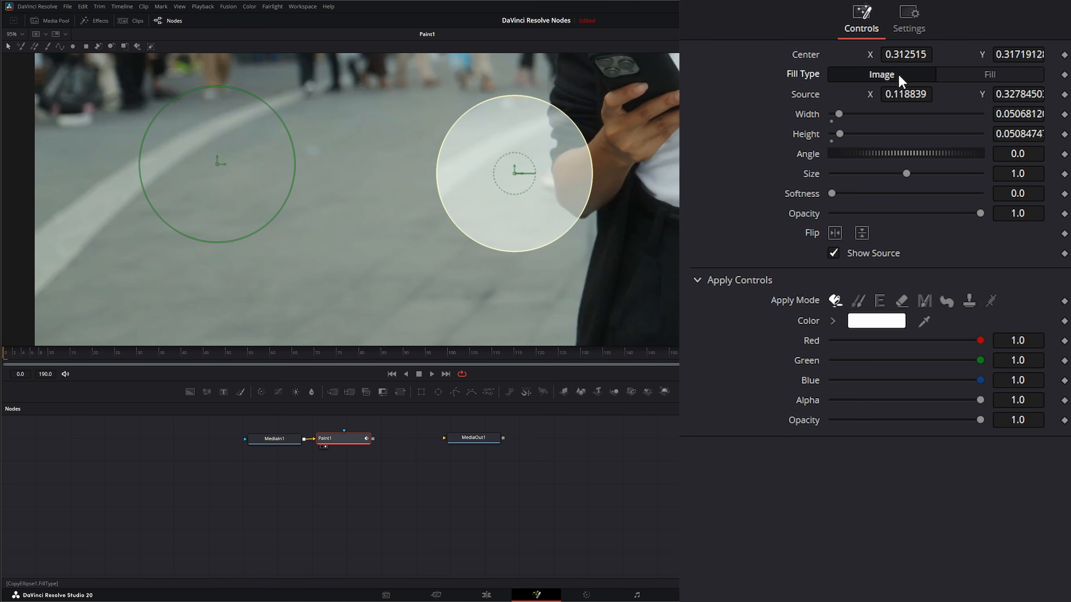
drag(528, 187, 510, 181)
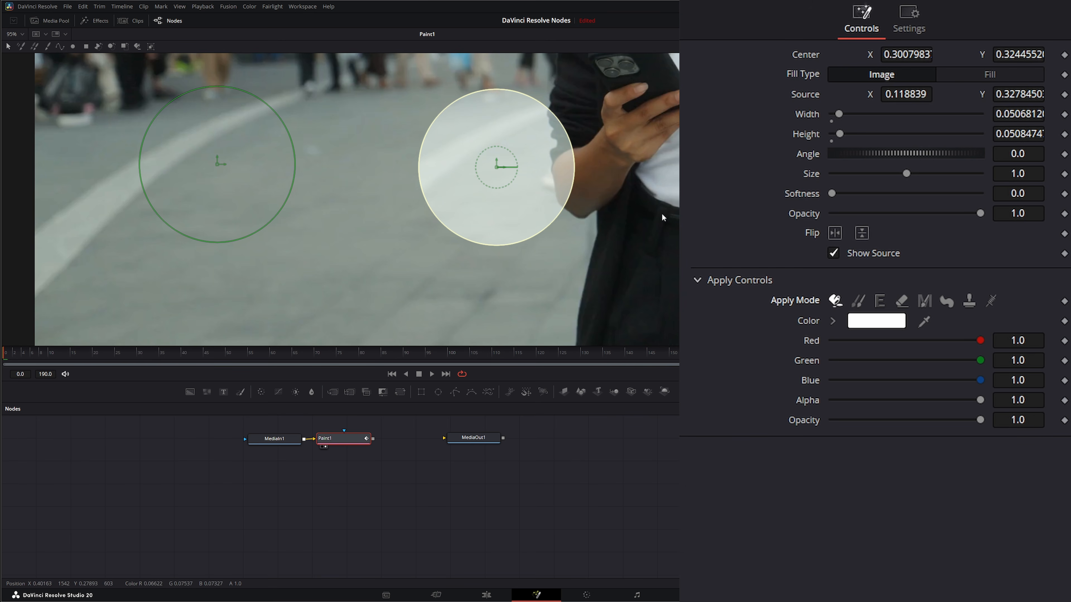
click(969, 302)
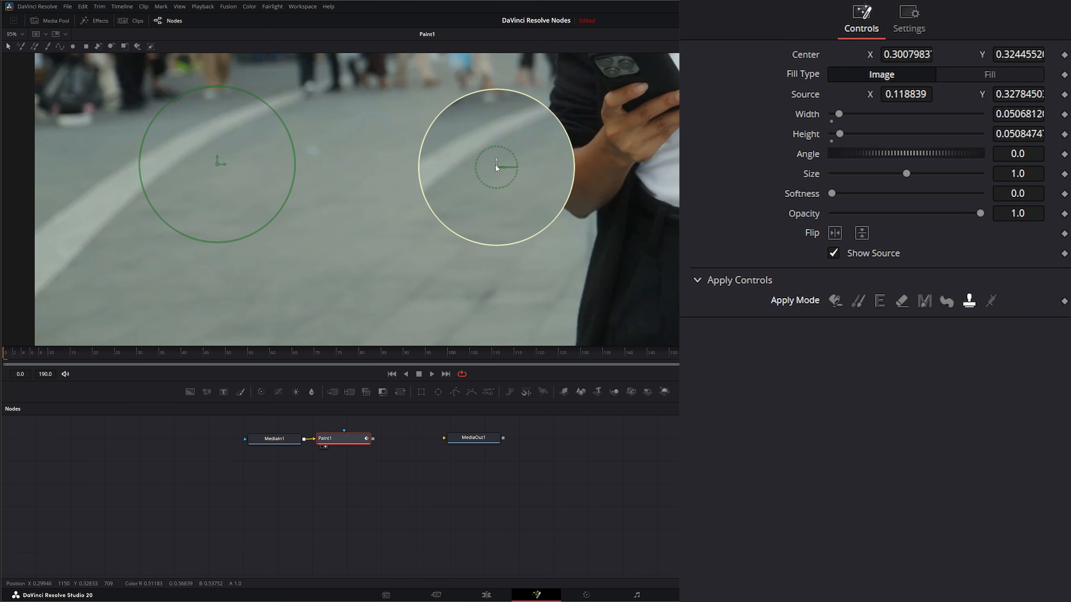
Move the ellipse copy to about X 0.314, Y 0.330 and set its width to 0.08 and height to 0.075.
mouse_move(498, 168)
mouse_down()
mouse_move(528, 161)
mouse_move(518, 162)
mouse_up()
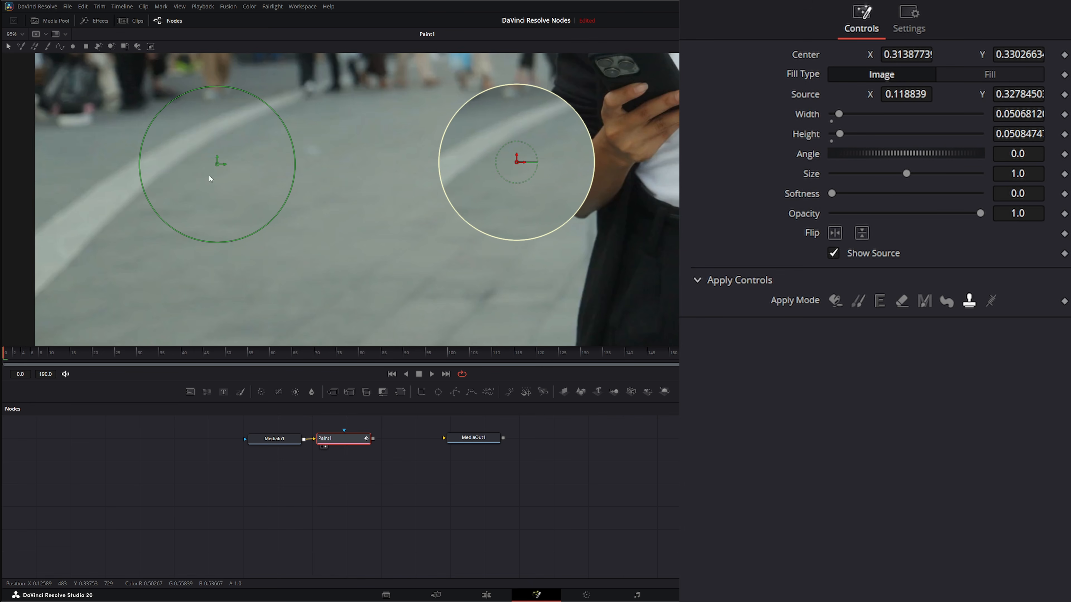
drag(843, 120, 845, 136)
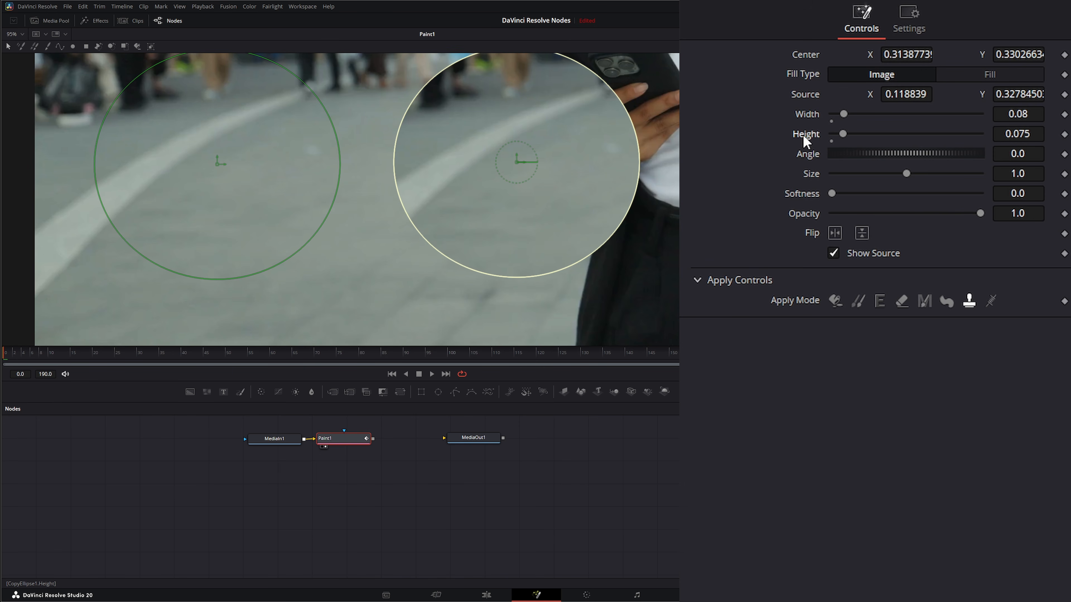
Set the ellipse copy's angle to 7.3 and its size to 0.915, after checking the polyline copy's controls.
click(98, 47)
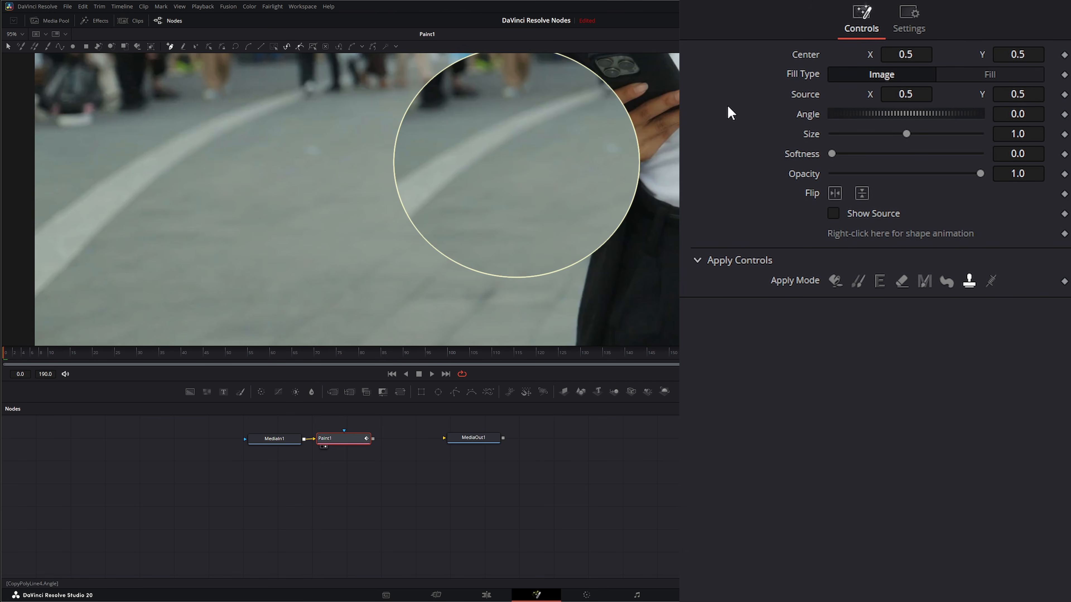
click(113, 47)
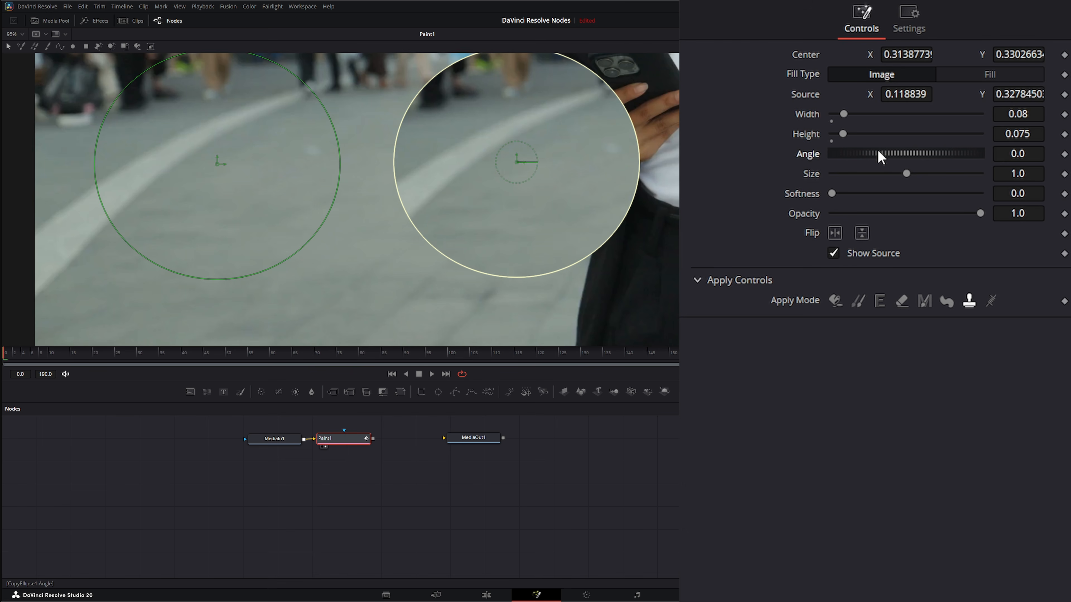
drag(878, 153, 900, 173)
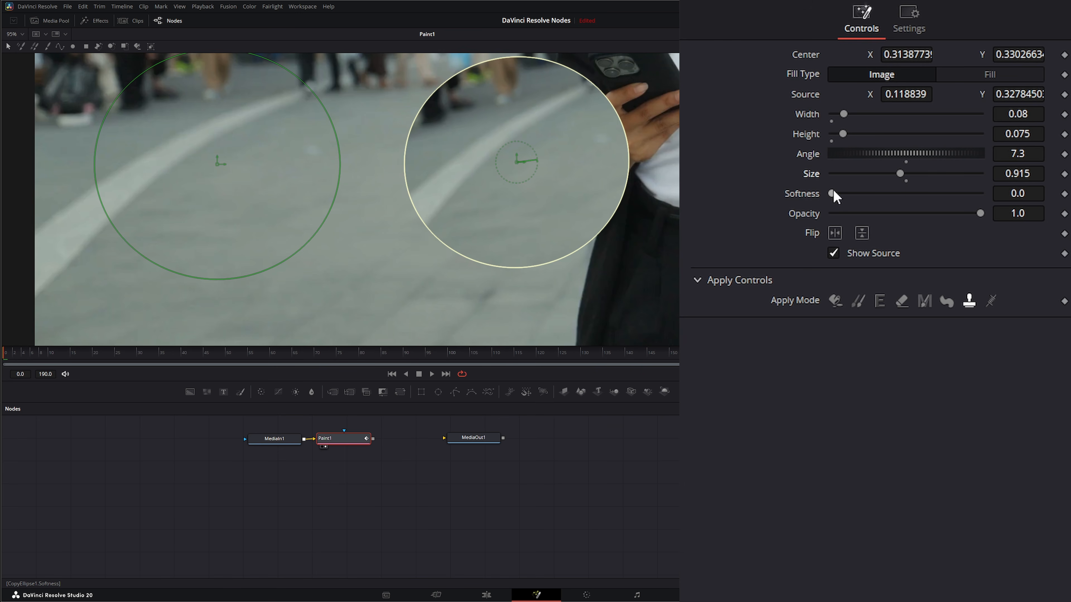
Soften the ellipse copy to 0.0321 at opacity 1.0 and flip it both horizontally and vertically.
mouse_move(831, 193)
mouse_down()
mouse_move(870, 194)
mouse_move(847, 193)
mouse_move(858, 194)
mouse_up()
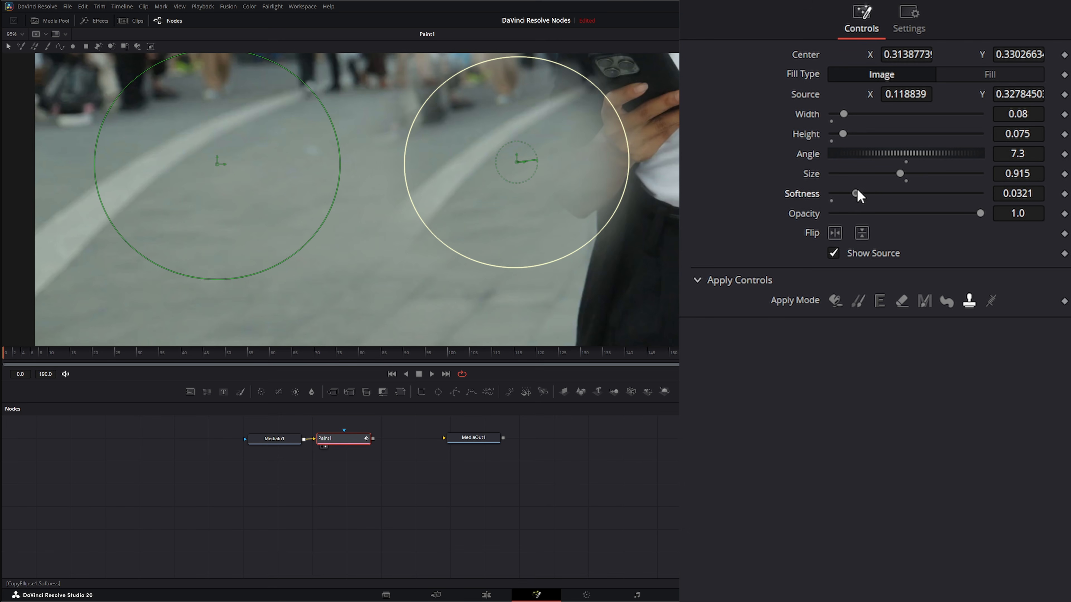
mouse_move(979, 214)
mouse_down()
mouse_move(851, 213)
mouse_move(984, 211)
mouse_up()
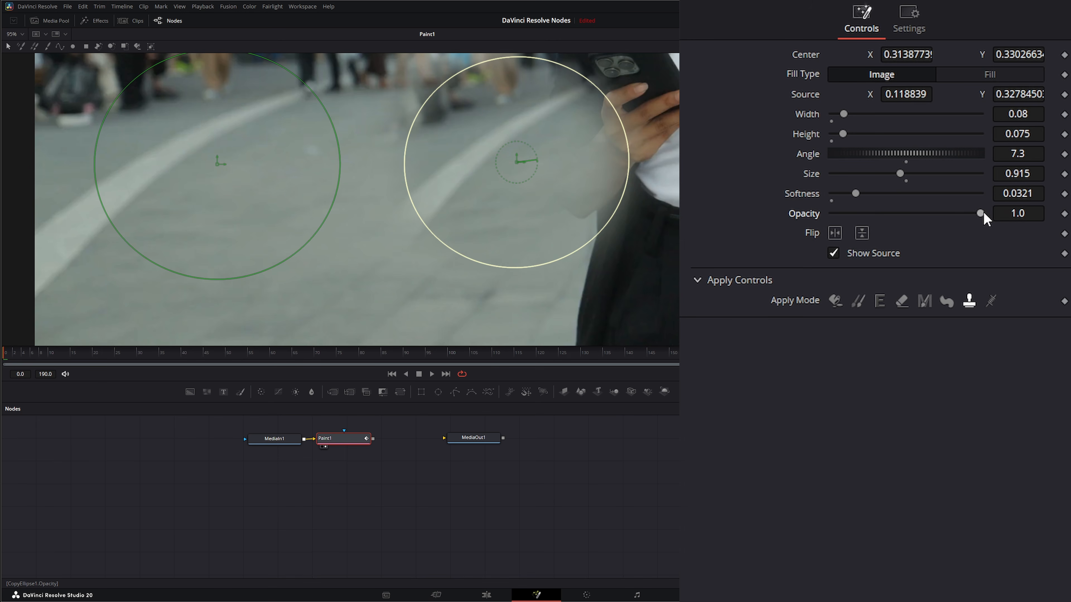
click(834, 233)
click(862, 234)
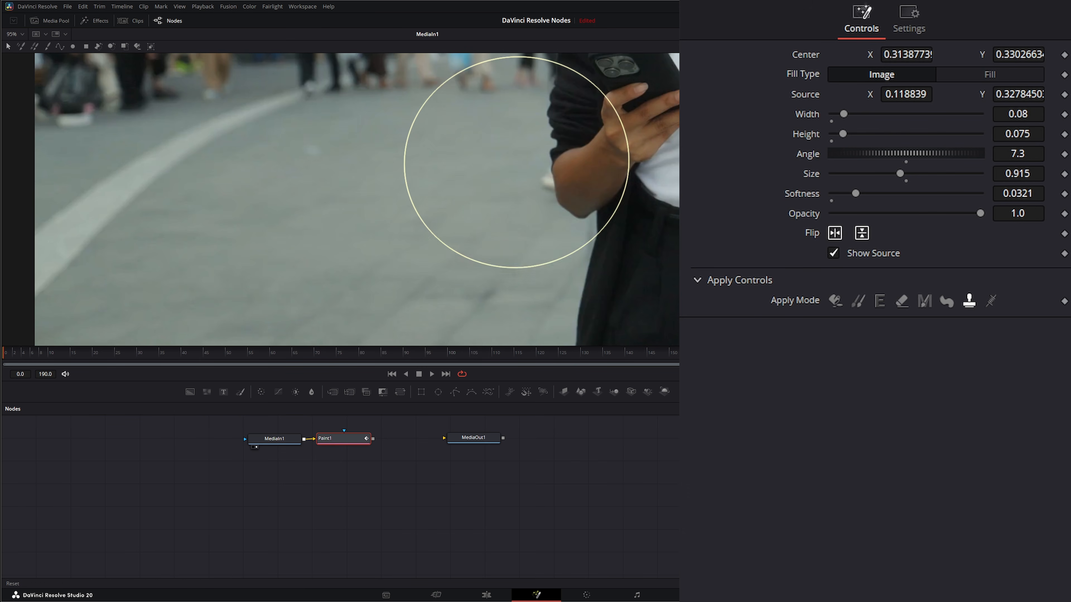
Fit the whole image in the viewer and apply a white Fill to the sky, centered at about X 0.813, Y 0.778.
click(22, 35)
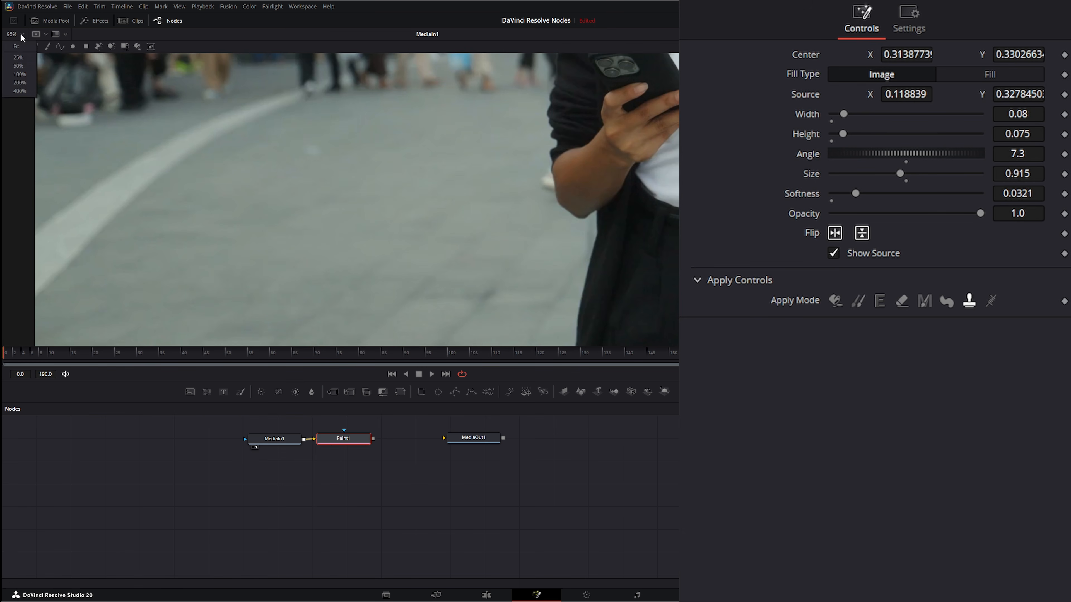
click(17, 48)
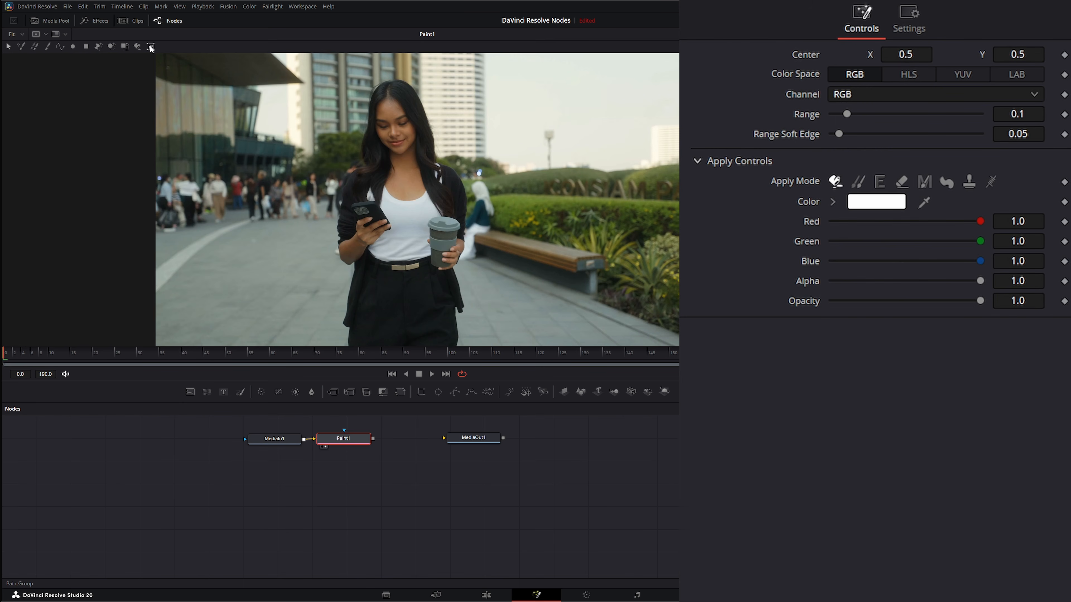
click(137, 46)
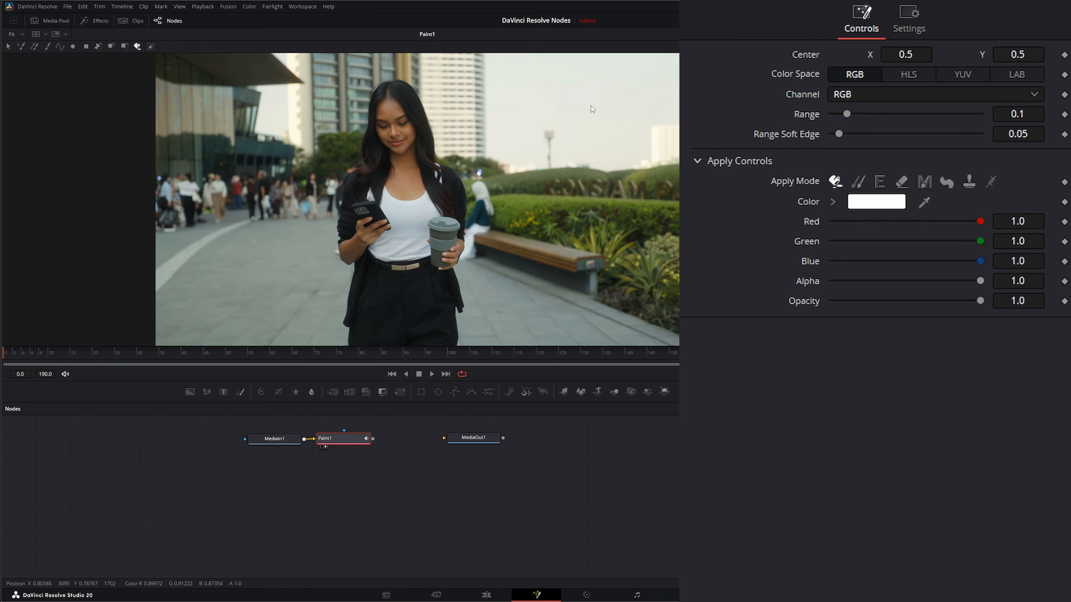
click(596, 139)
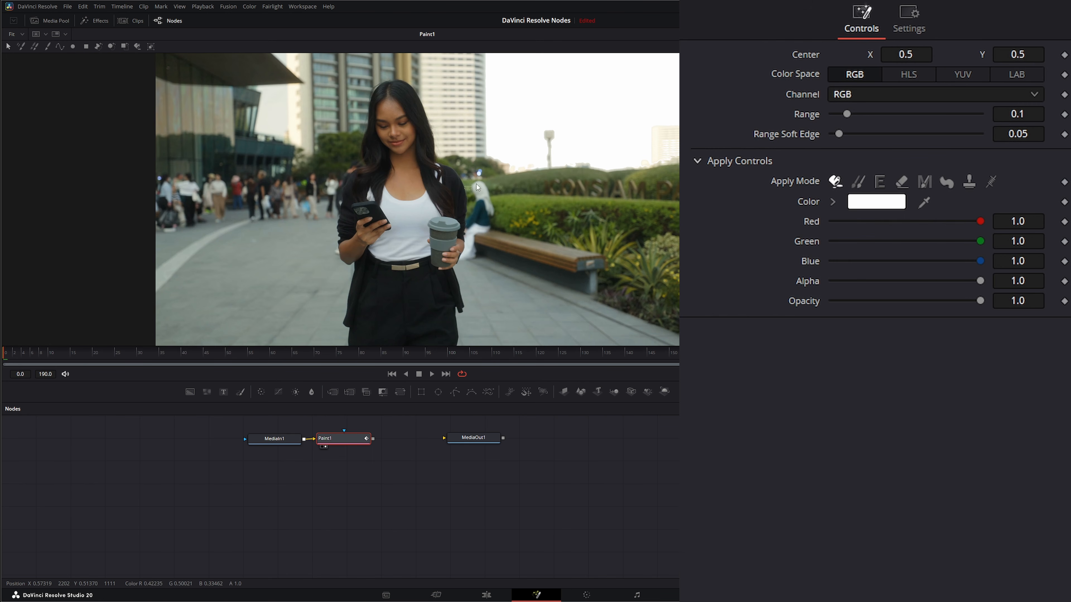
click(595, 138)
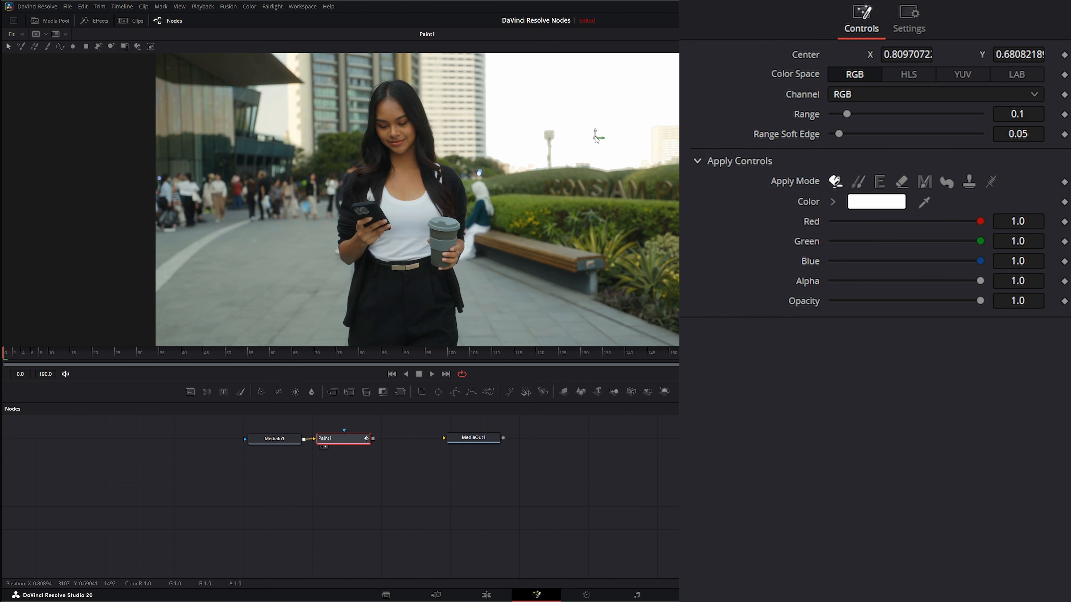
drag(592, 138, 599, 108)
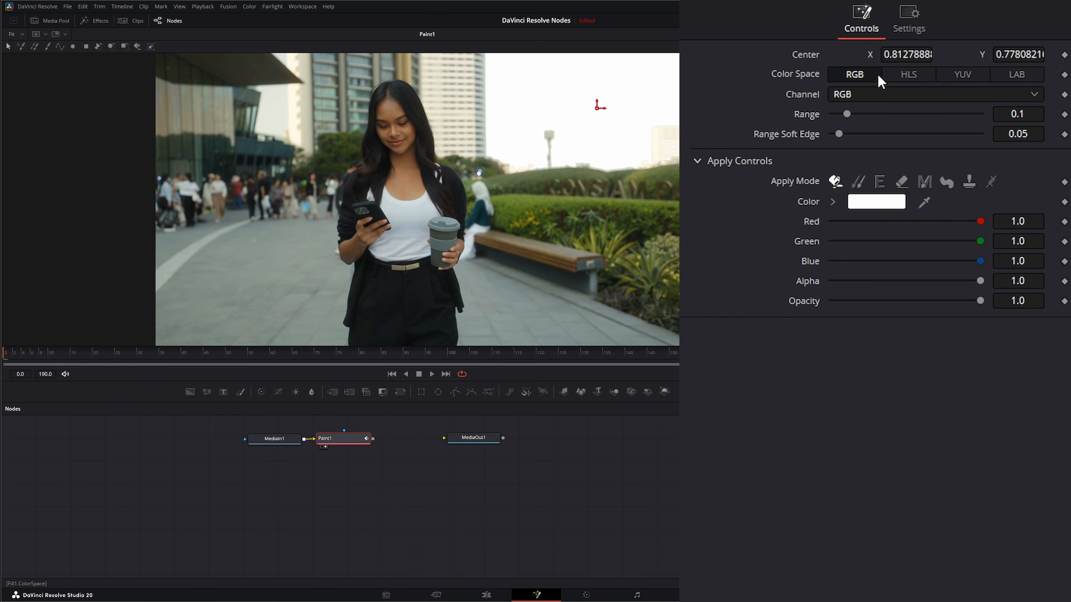
Try the other color spaces, such as HLS and YUV, on the sky fill and return to RGB.
click(908, 77)
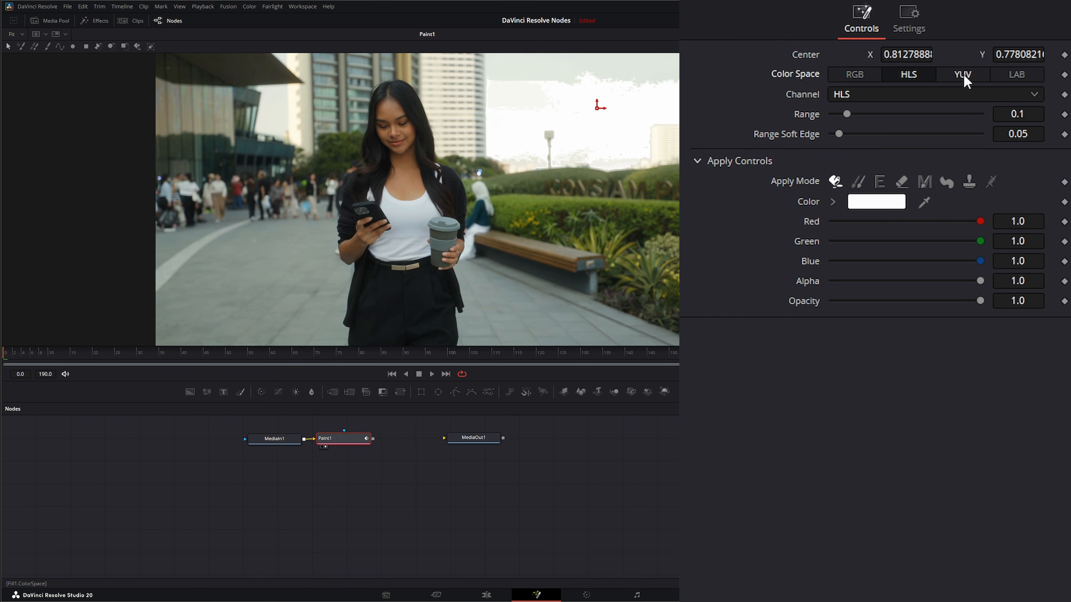
click(966, 78)
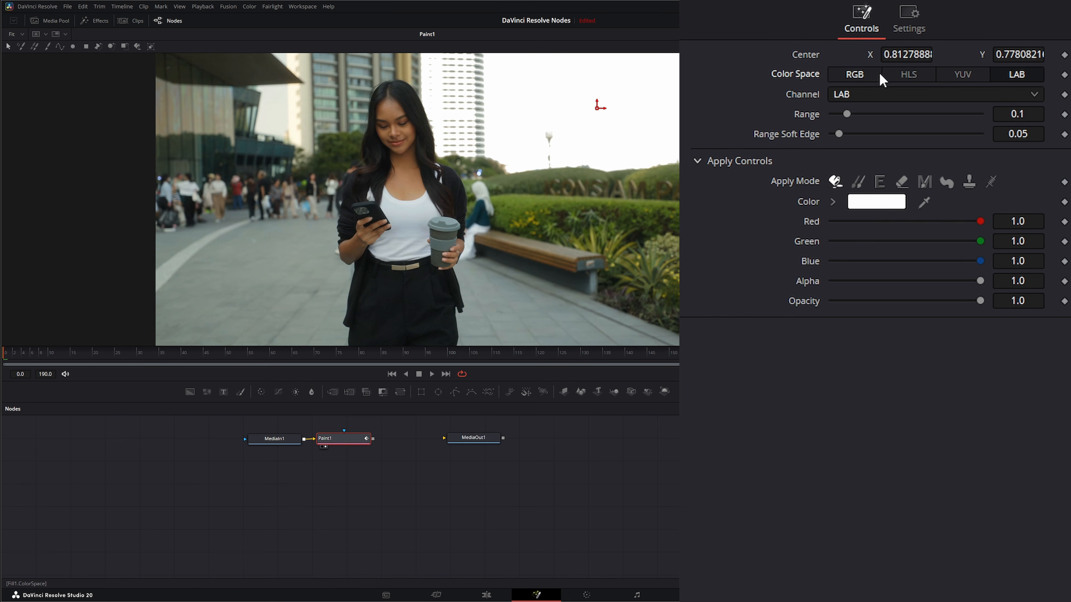
click(852, 76)
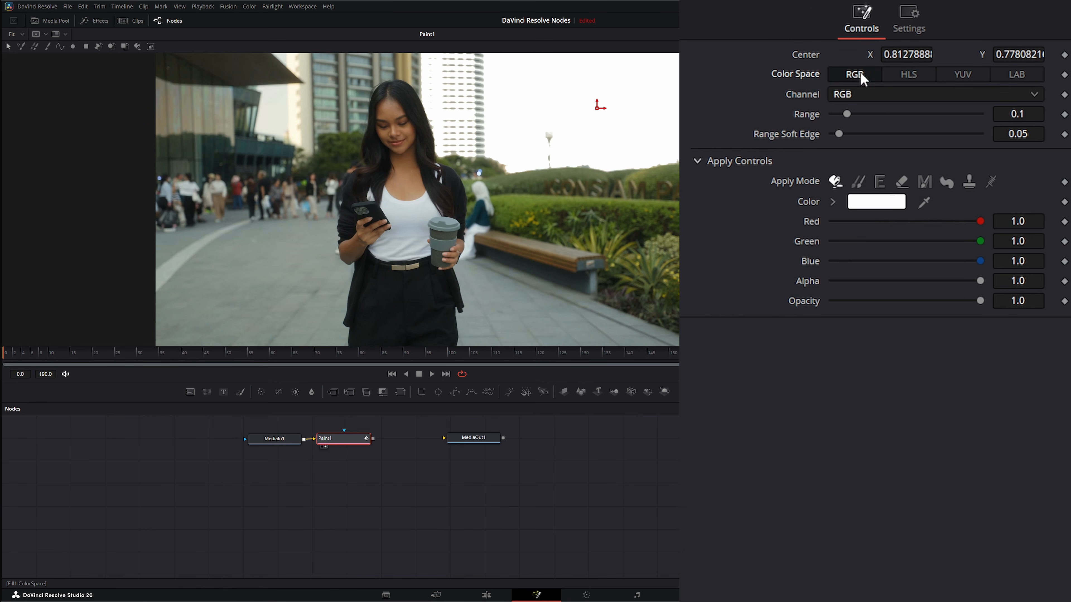
Compare the Red, Green, Blue and Alpha channels for the sky fill and settle on Red.
click(856, 93)
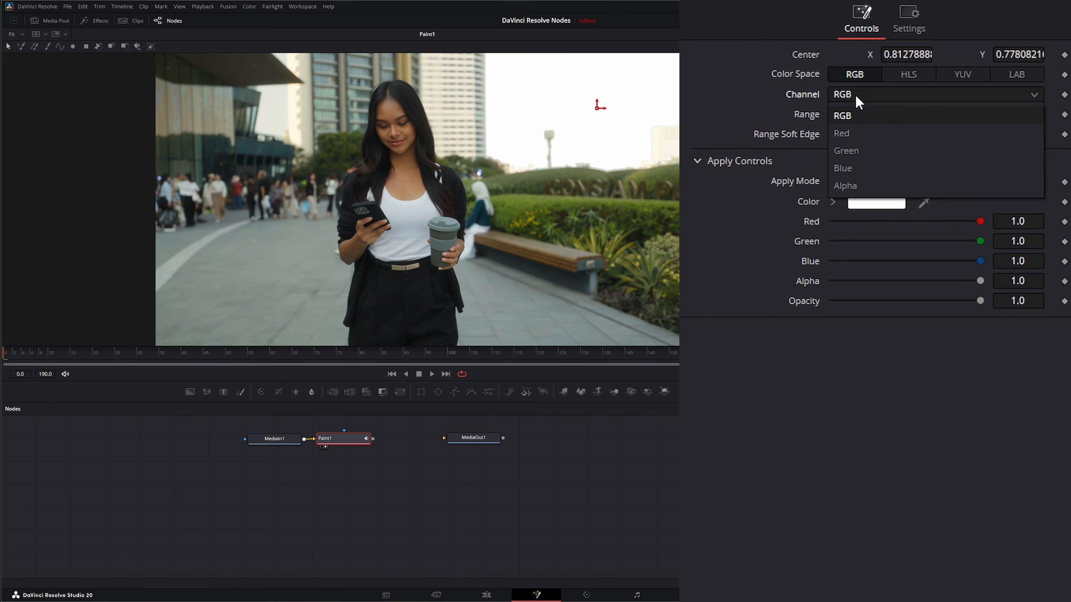
click(869, 134)
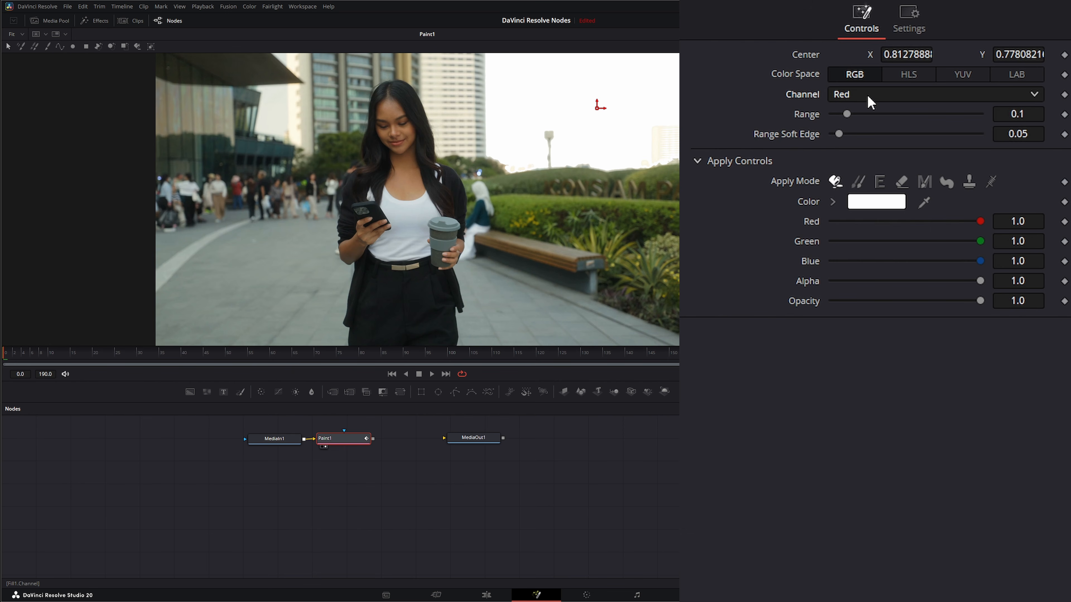
click(869, 101)
click(875, 152)
click(865, 93)
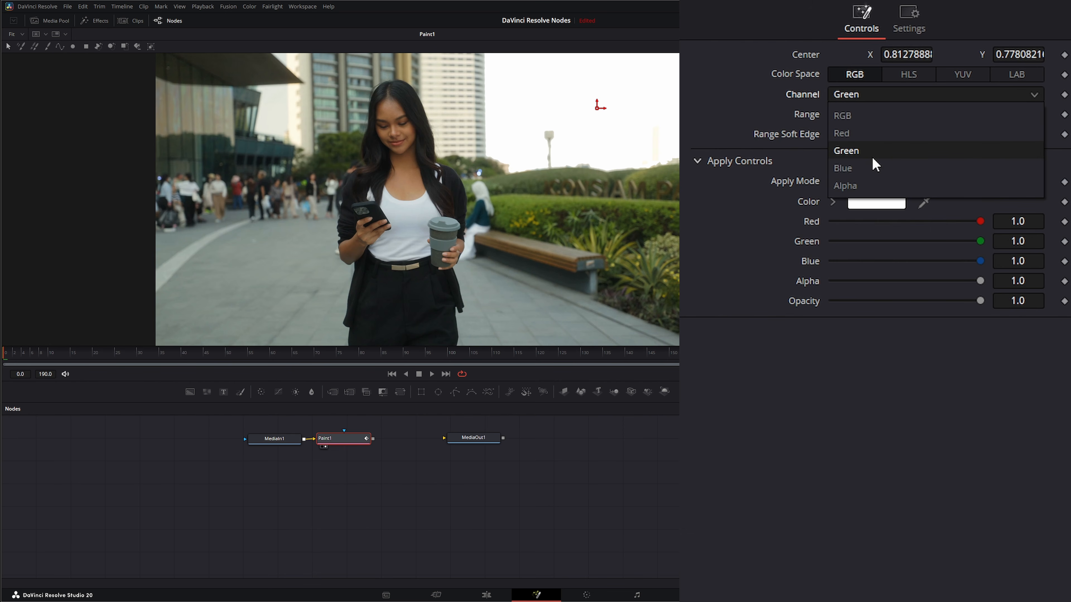
click(872, 167)
click(867, 95)
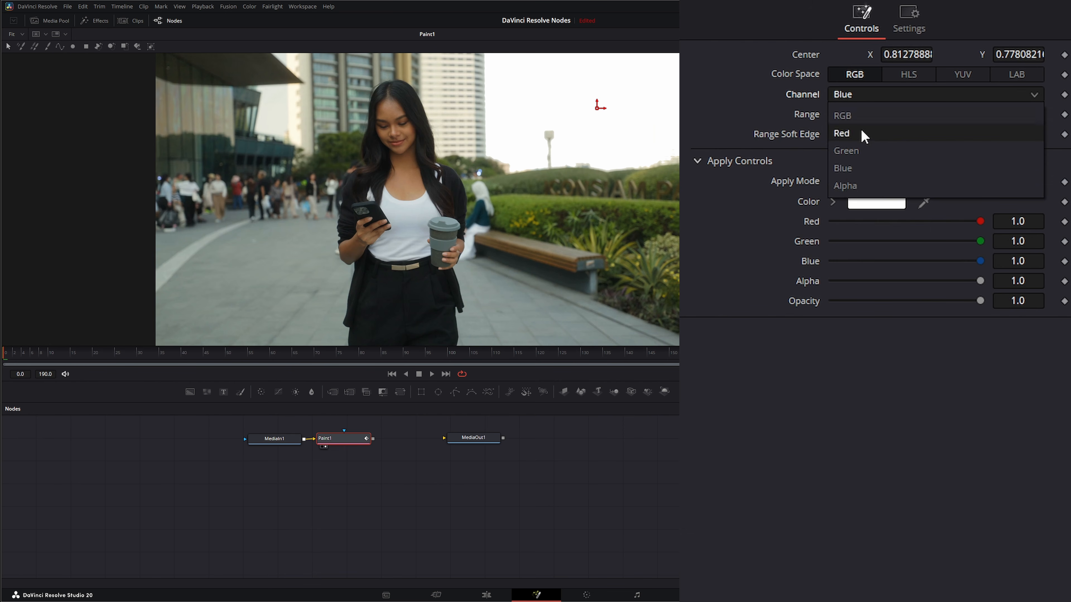
click(871, 187)
click(846, 97)
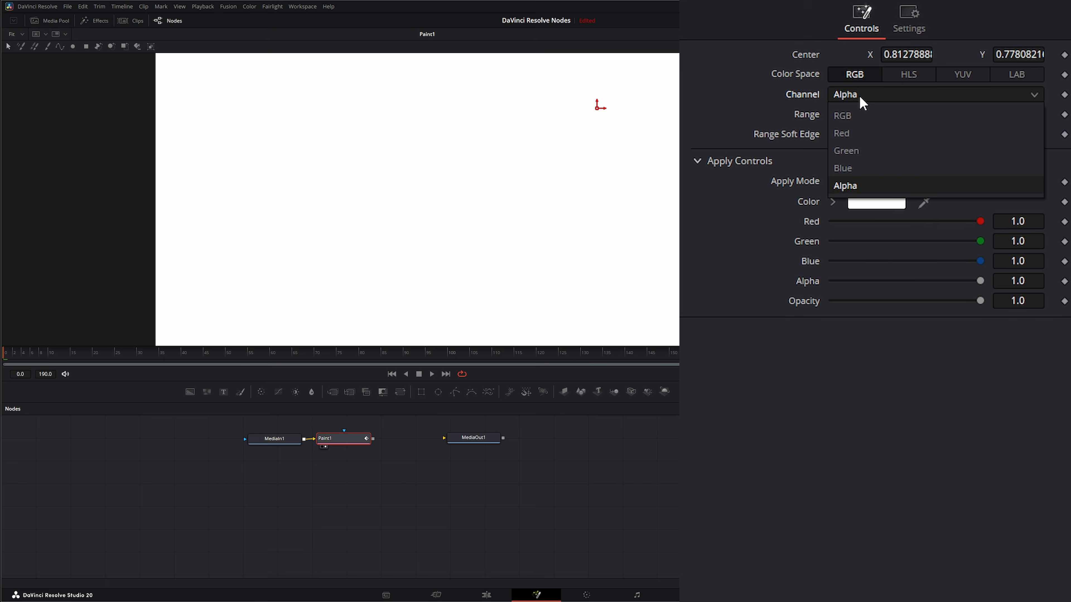
click(872, 134)
Test the single-channel fill in the HLS, YUV and LAB color spaces, then go back to RGB.
click(913, 76)
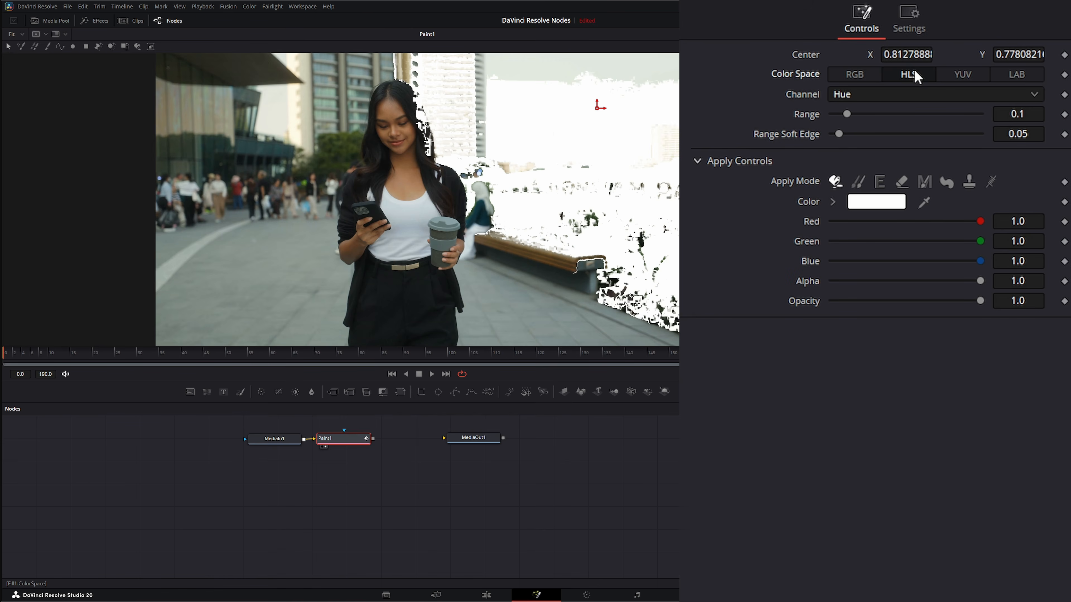
click(965, 75)
click(1016, 74)
click(857, 73)
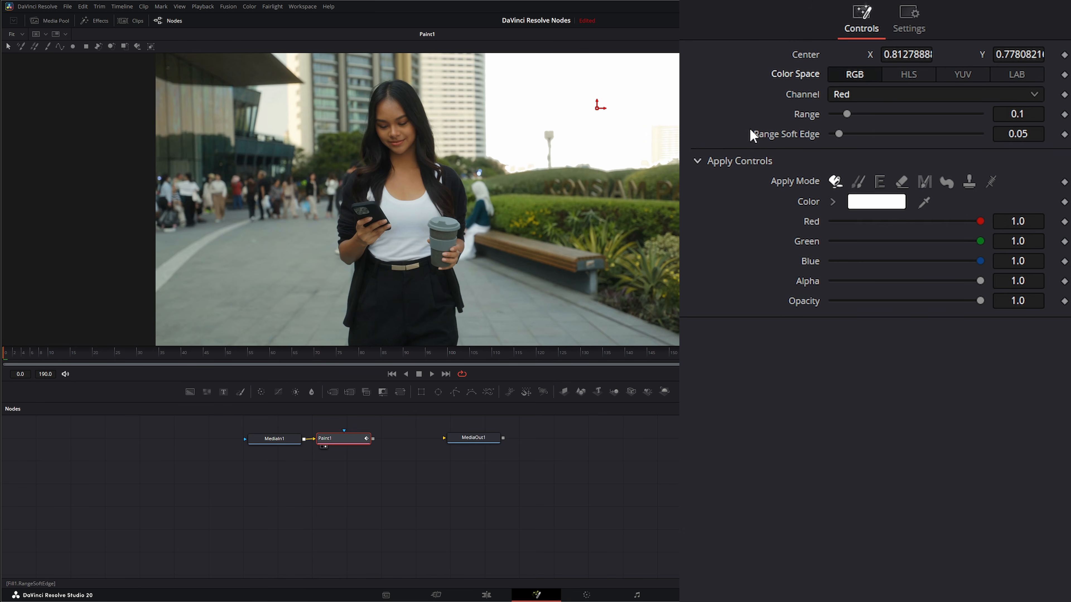
Set the sky fill's range to 0.31 and its range soft edge to 0.551.
drag(845, 114, 890, 111)
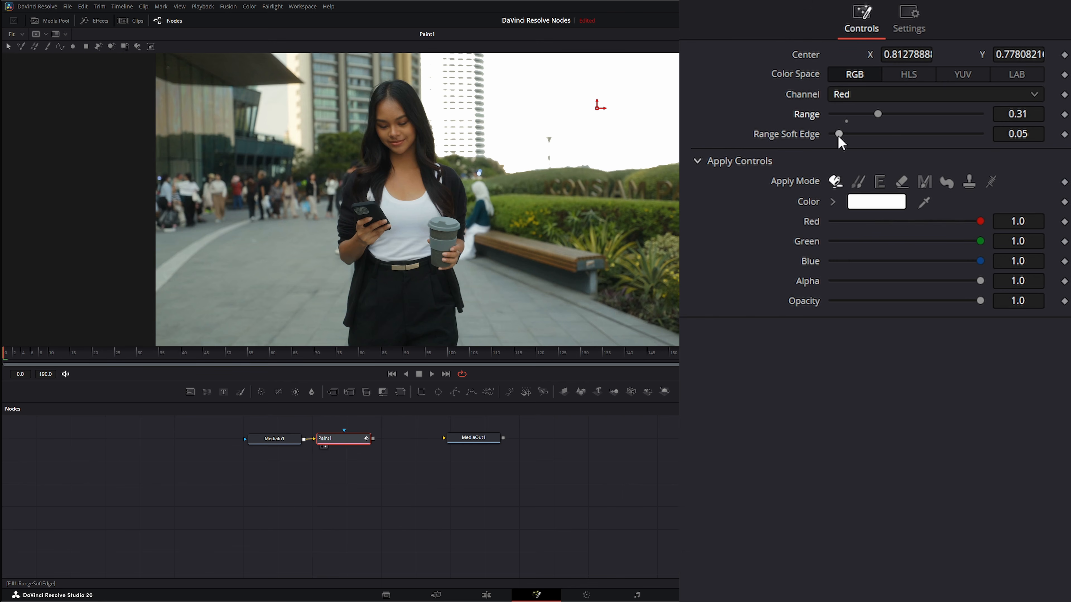
drag(839, 135, 915, 143)
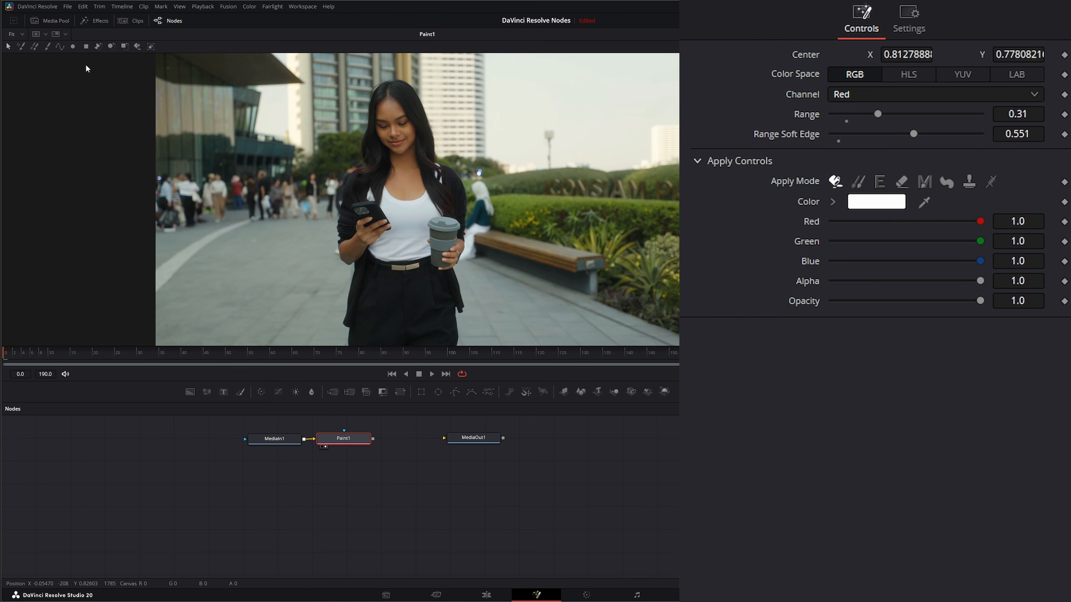
Paint six scattered white Multistroke dots on the pavement and background beside the woman.
click(21, 46)
click(223, 239)
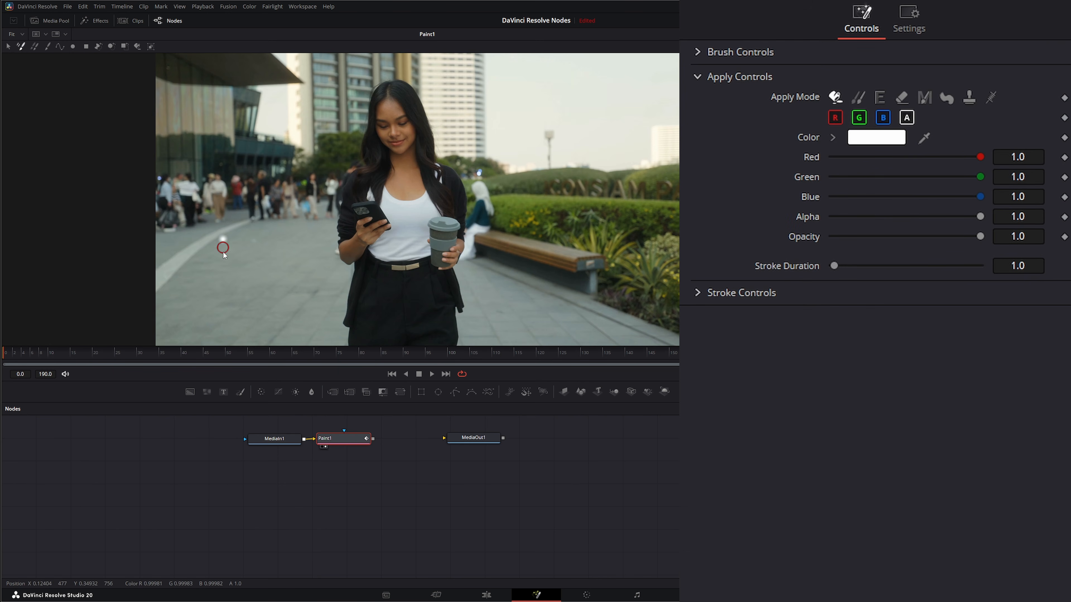
click(225, 288)
click(291, 262)
click(286, 218)
click(261, 219)
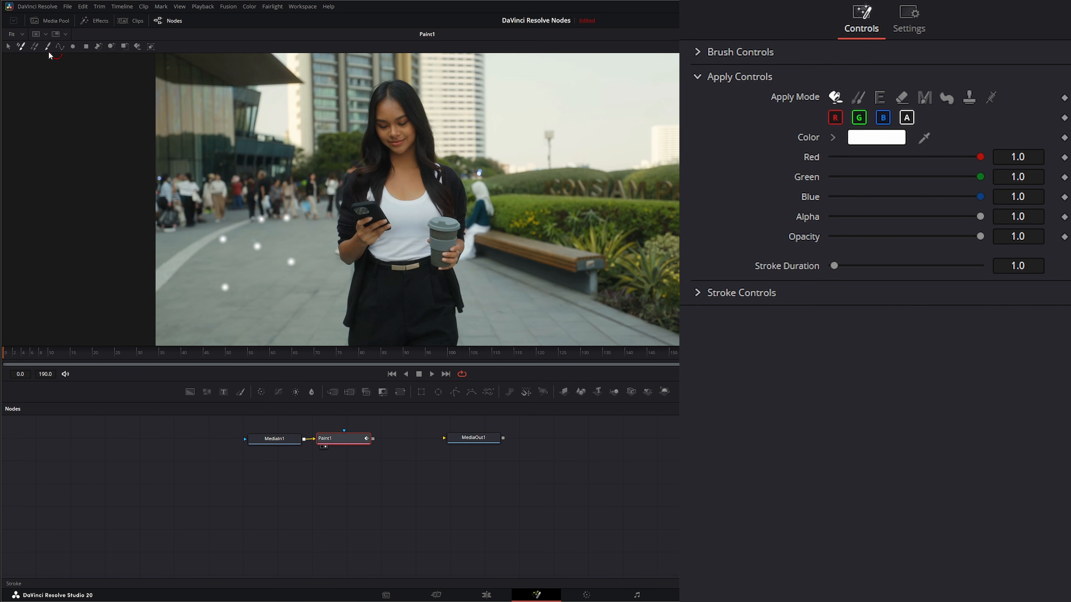
Select all the white dots around the pavement and combine them into a paint group.
click(7, 48)
mouse_move(162, 160)
mouse_down()
mouse_move(238, 291)
mouse_move(328, 328)
mouse_up()
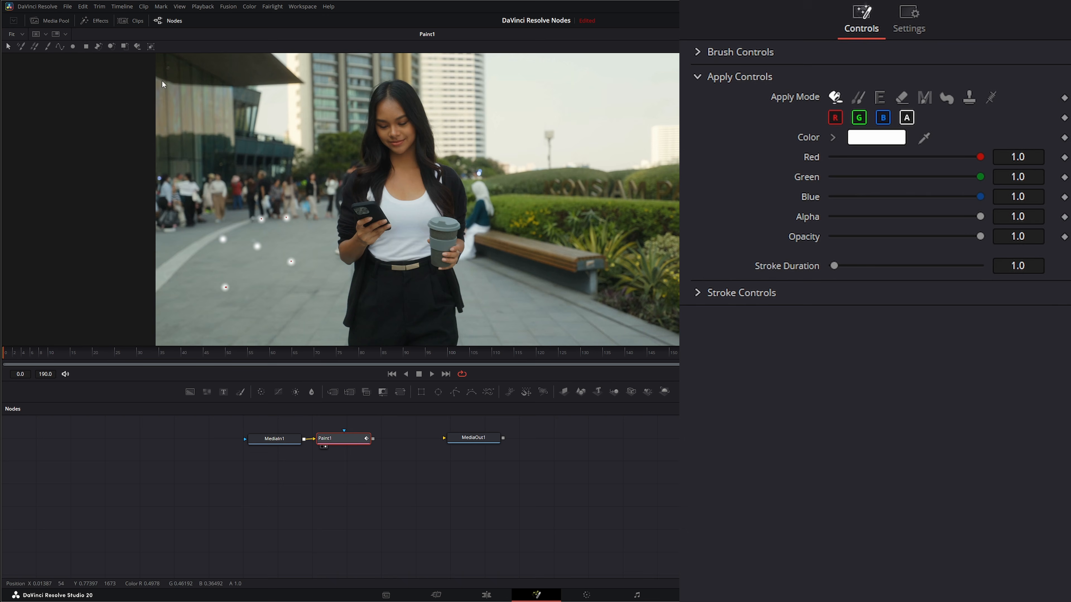
click(151, 46)
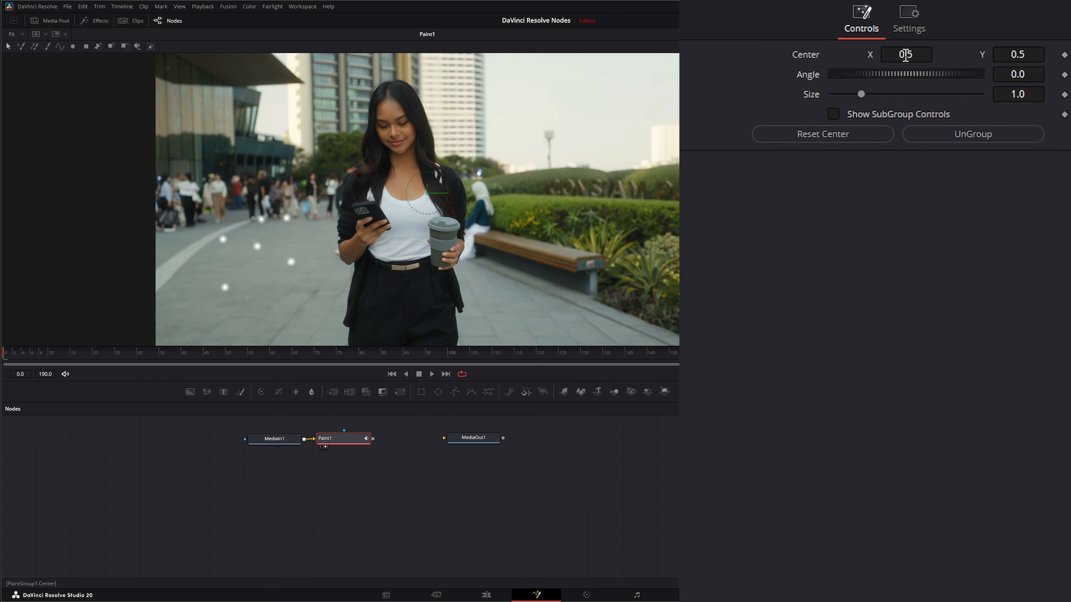
Move the group's center onto the dots, then set its center X to 0.179441, angle to -12.7 and size to 1.819.
mouse_move(905, 55)
mouse_down()
mouse_move(914, 55)
mouse_move(904, 55)
mouse_up()
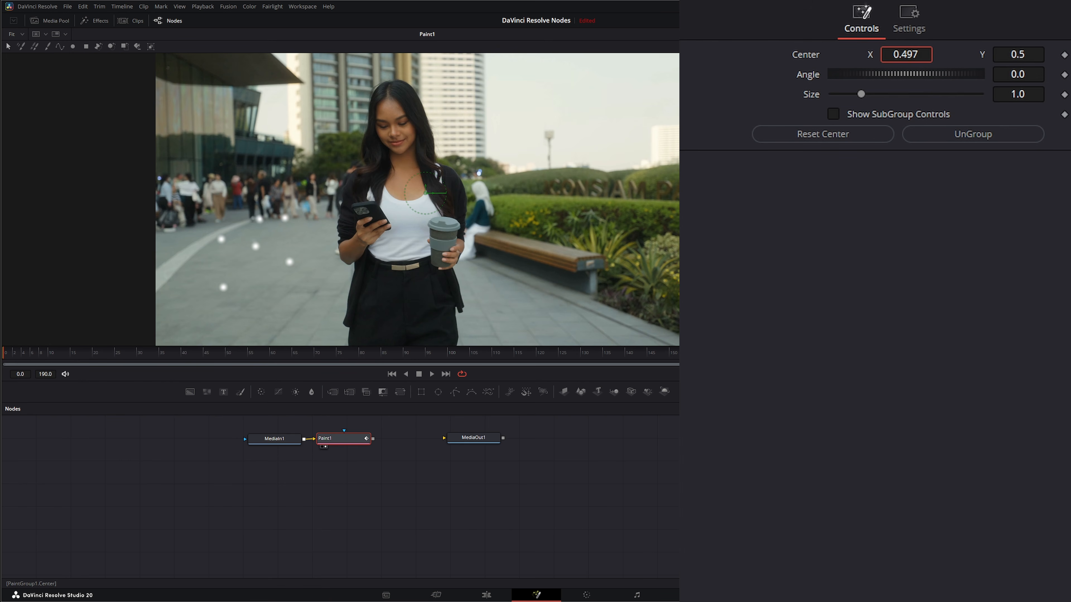
mouse_move(426, 195)
mouse_down()
mouse_move(420, 211)
mouse_move(291, 252)
mouse_move(248, 256)
mouse_move(255, 246)
mouse_up()
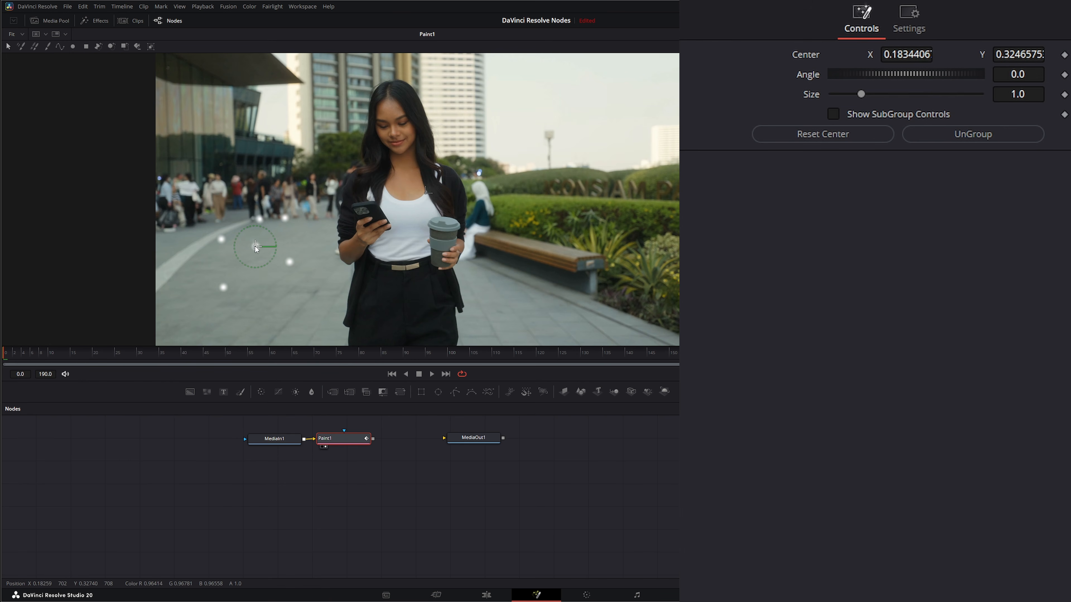
mouse_move(906, 54)
mouse_down()
mouse_move(918, 54)
mouse_move(904, 54)
mouse_move(918, 74)
mouse_move(894, 74)
mouse_move(909, 74)
mouse_move(874, 97)
mouse_move(886, 100)
mouse_up()
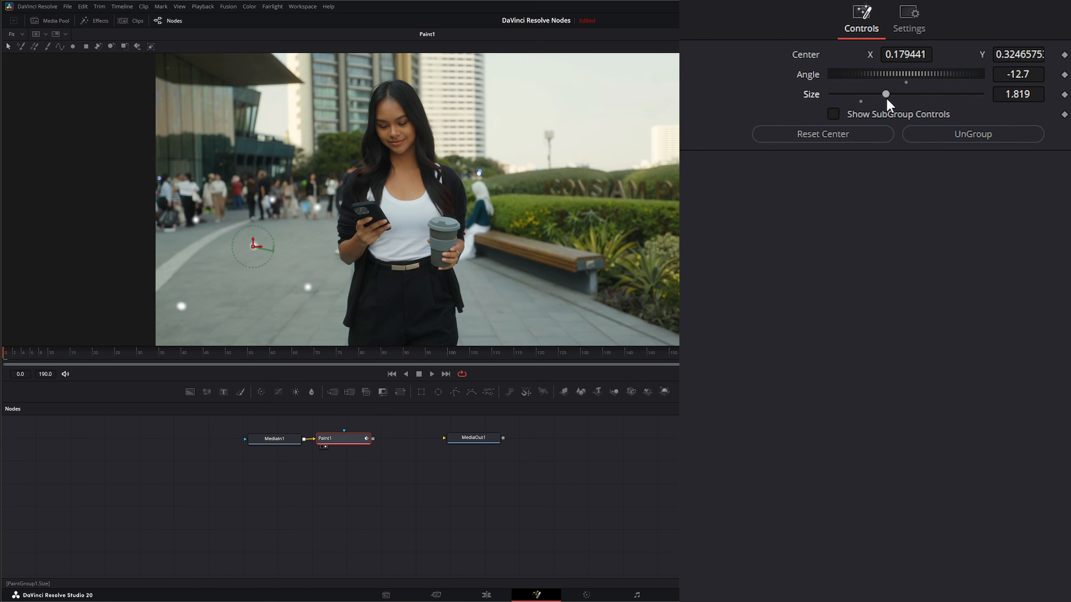
Show the paint group's subgroup controls and try the Clone apply mode on its strokes.
click(833, 115)
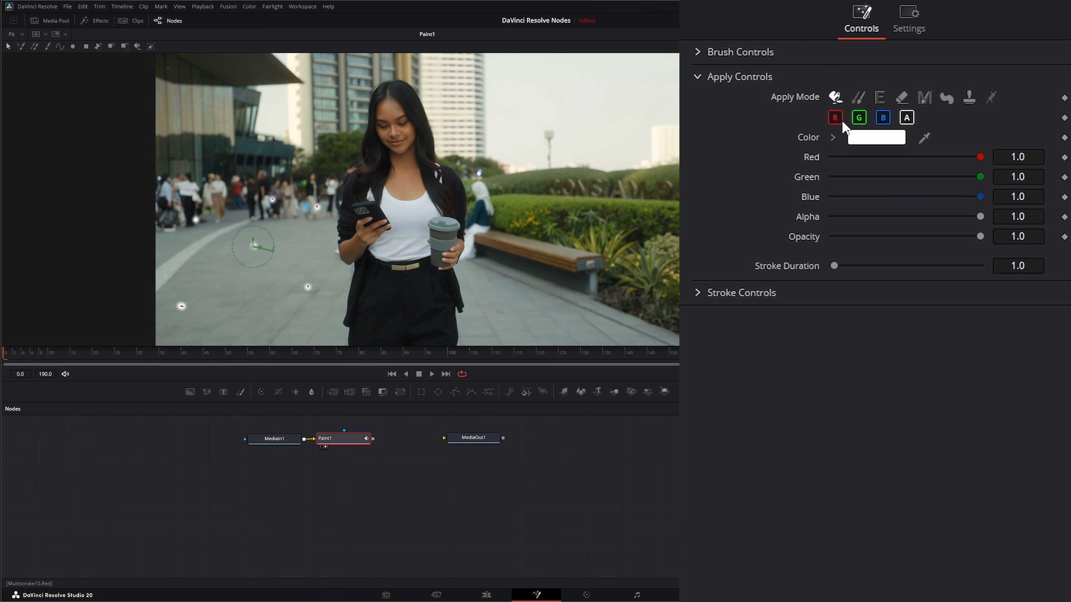
click(858, 98)
drag(878, 149, 990, 162)
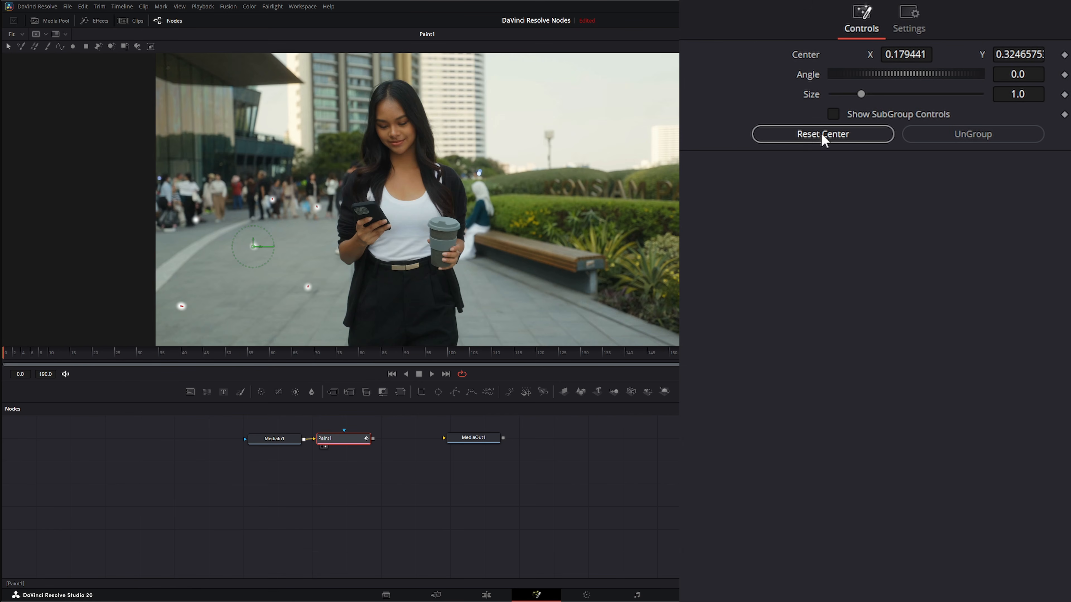
Try moving the group's center toward the woman, reset it, and ungroup the strokes.
drag(254, 246, 353, 230)
click(828, 142)
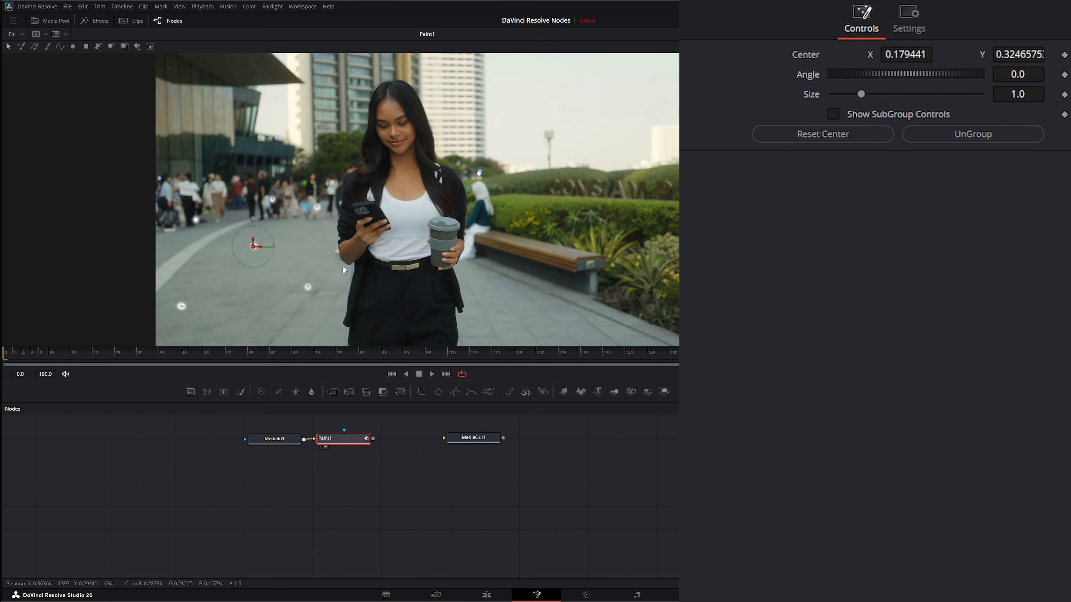
click(994, 138)
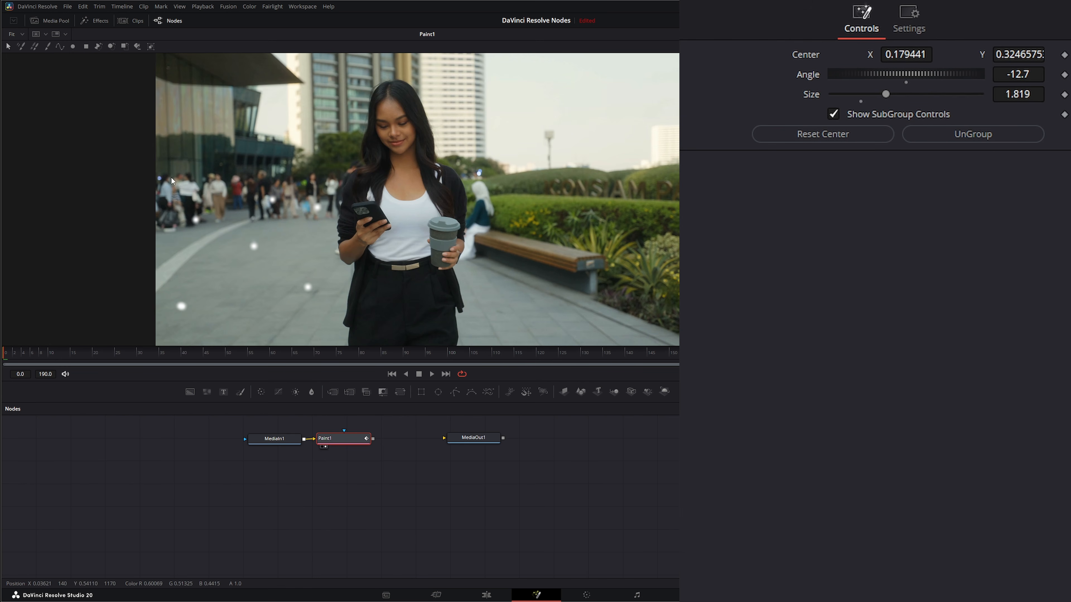
Delete the white dots on the pavement and paint a wavy white stroke from the pavement across the woman's trousers.
mouse_move(170, 177)
mouse_down()
mouse_move(221, 247)
mouse_move(332, 306)
mouse_up()
drag(285, 179, 370, 223)
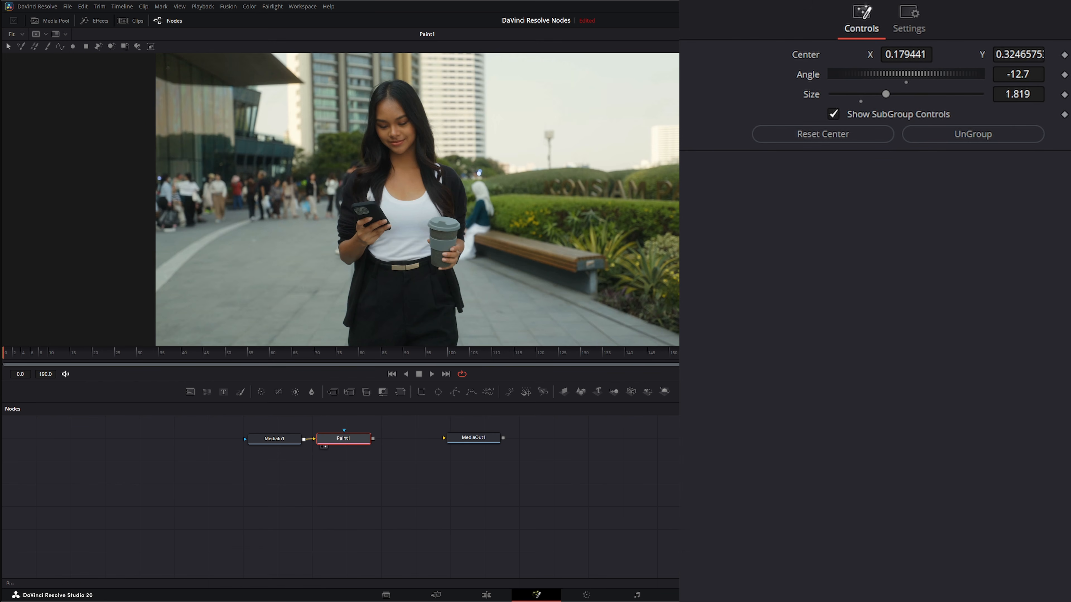
click(47, 46)
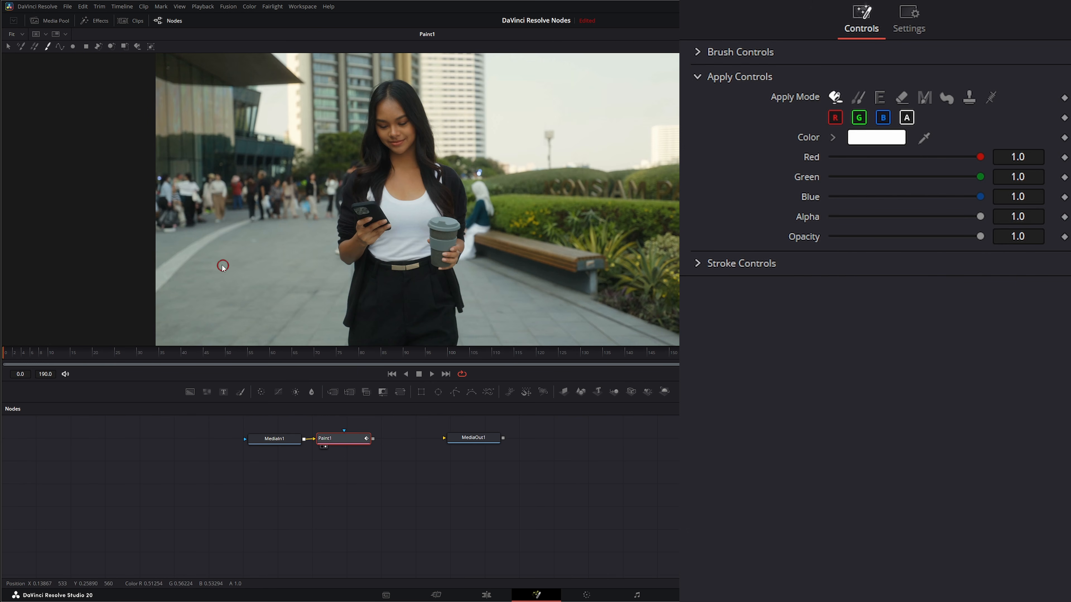
mouse_move(318, 284)
mouse_down()
mouse_move(393, 284)
mouse_move(450, 312)
mouse_move(562, 311)
mouse_up()
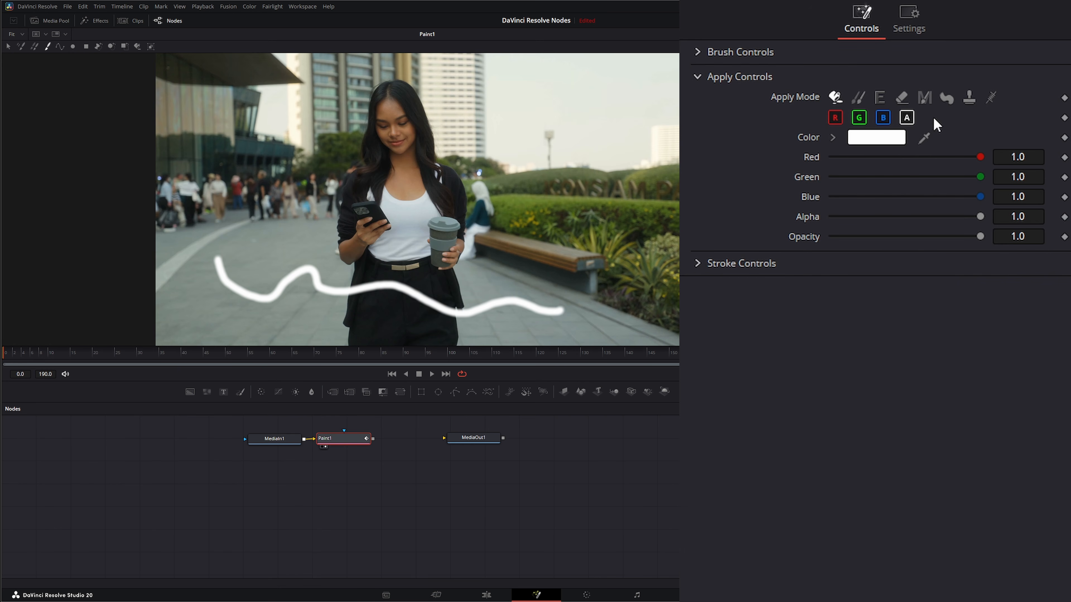
Try switching the green channel off and on, and set the brush color to orange #ff8623.
click(863, 120)
click(859, 118)
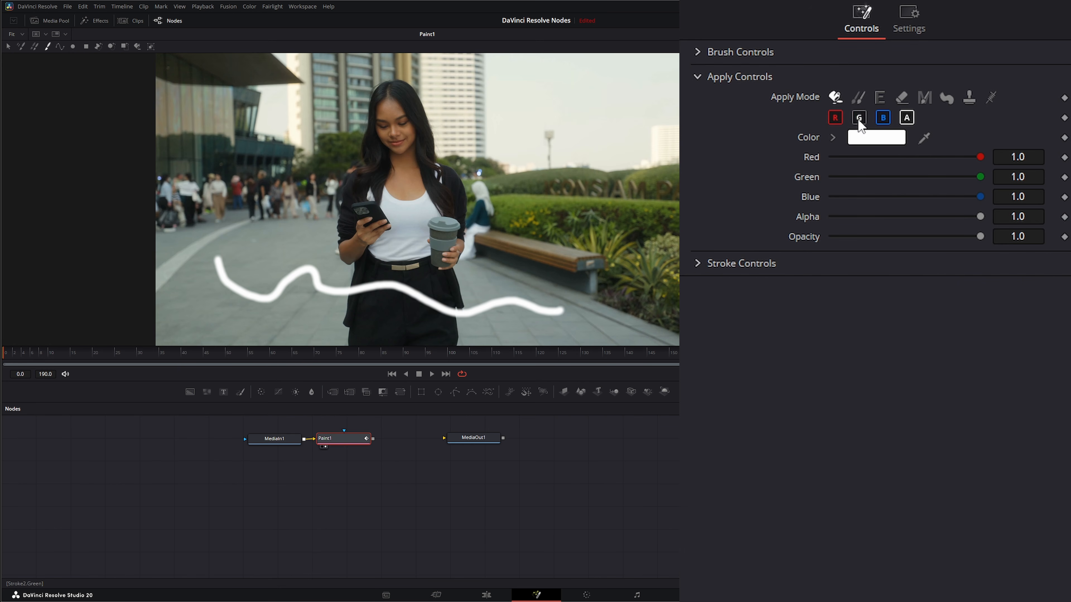
click(877, 142)
mouse_move(617, 258)
mouse_down()
mouse_move(596, 244)
mouse_move(615, 238)
mouse_up()
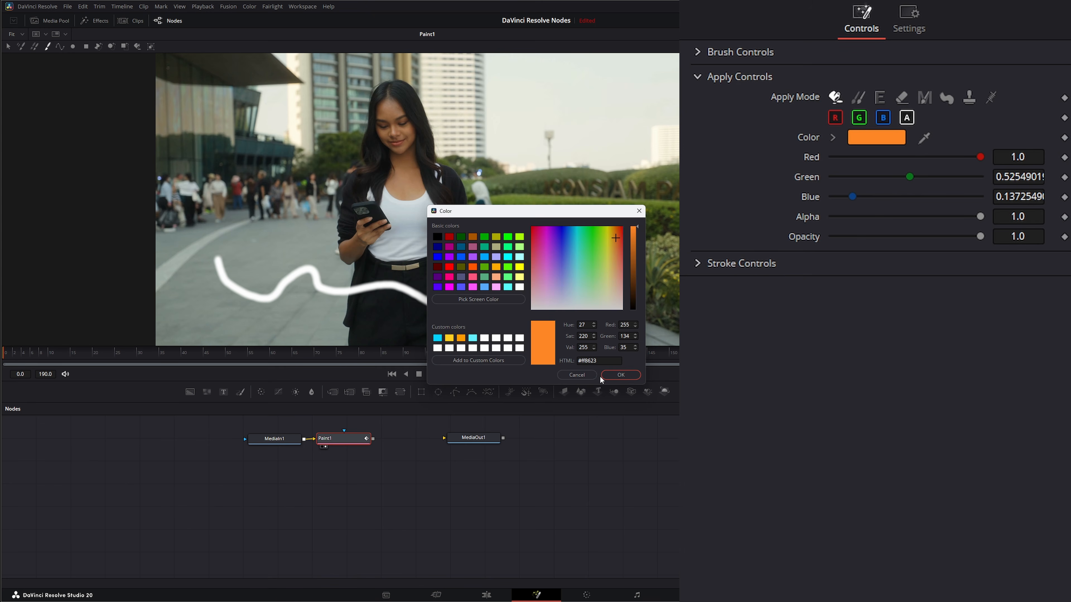
click(615, 374)
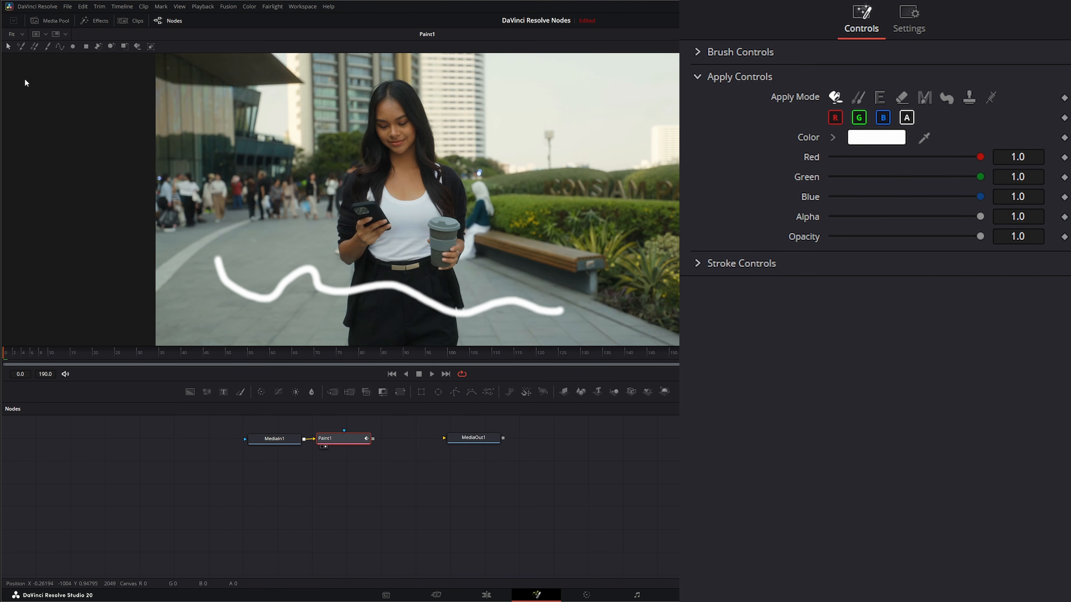
Select the wavy stroke, change its color to green #23ffab and set its red value to 0.428.
drag(186, 197, 602, 342)
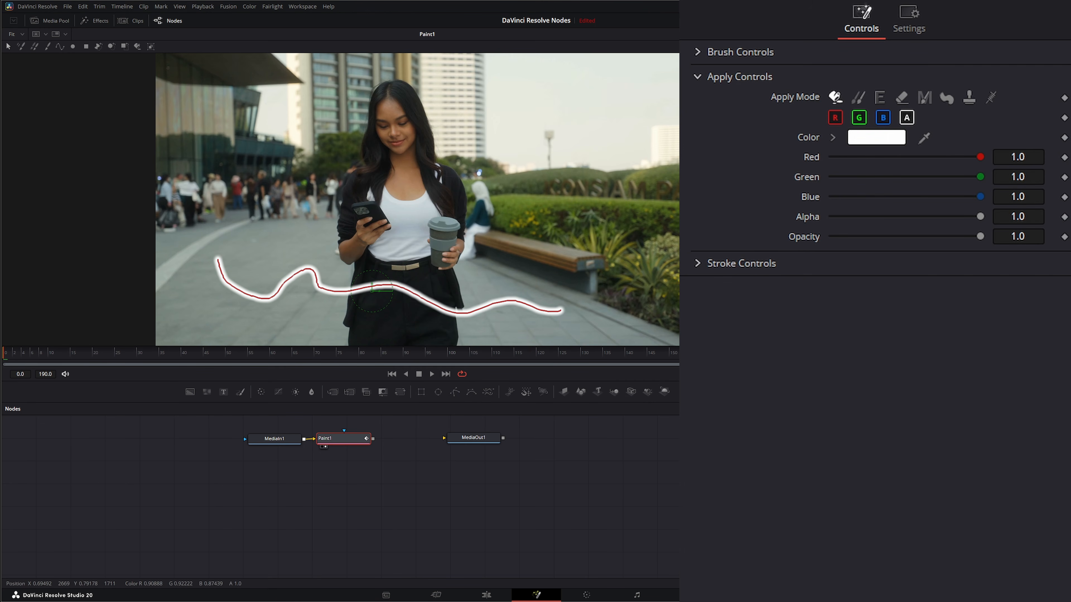
click(879, 143)
drag(533, 255, 583, 239)
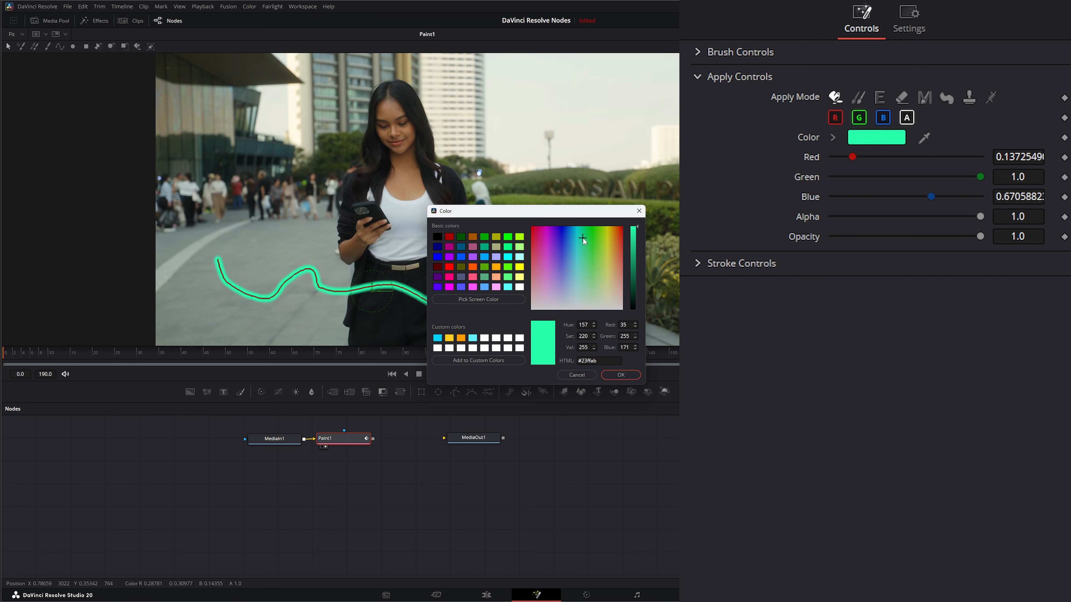
click(621, 375)
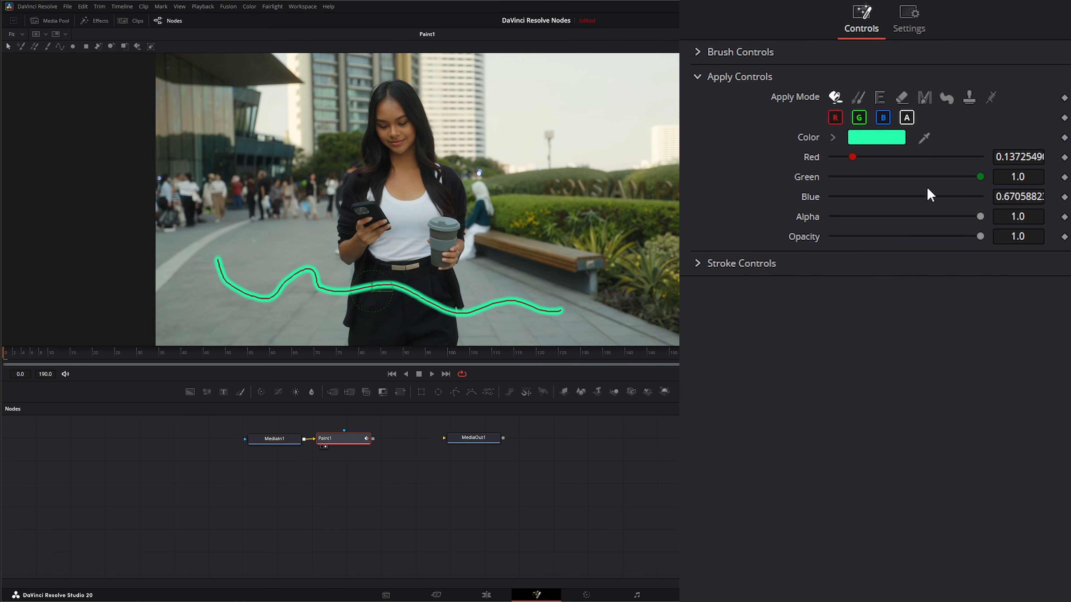
mouse_move(852, 157)
mouse_down()
mouse_move(948, 157)
mouse_move(895, 157)
mouse_up()
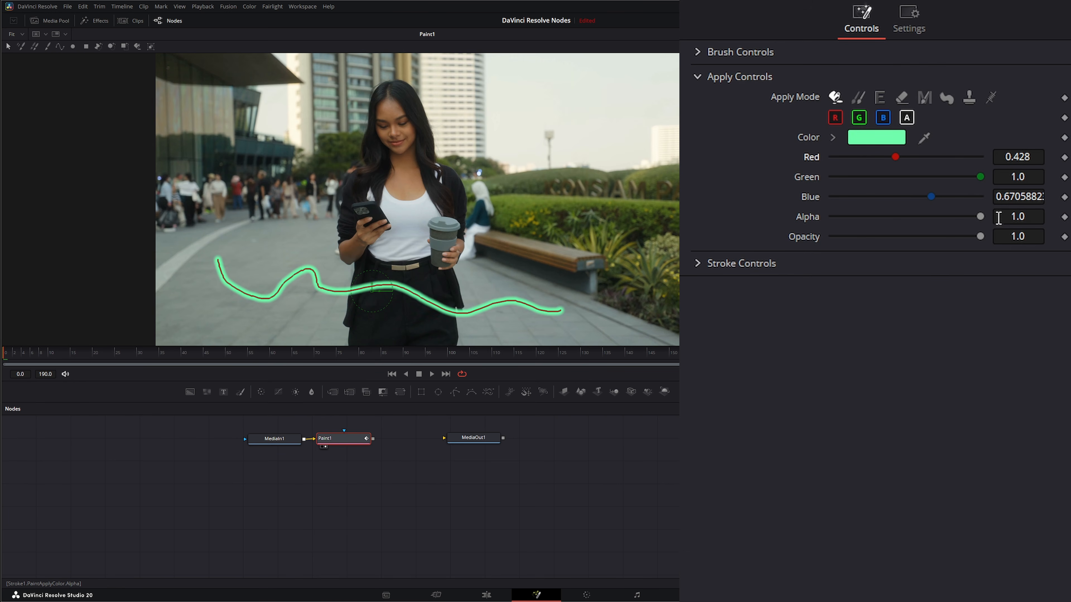
Try an alpha of 0.925 on the stroke, check it in the alpha channel view, and restore alpha to 1.0.
mouse_move(981, 216)
mouse_down()
mouse_move(870, 218)
mouse_move(1003, 225)
mouse_up()
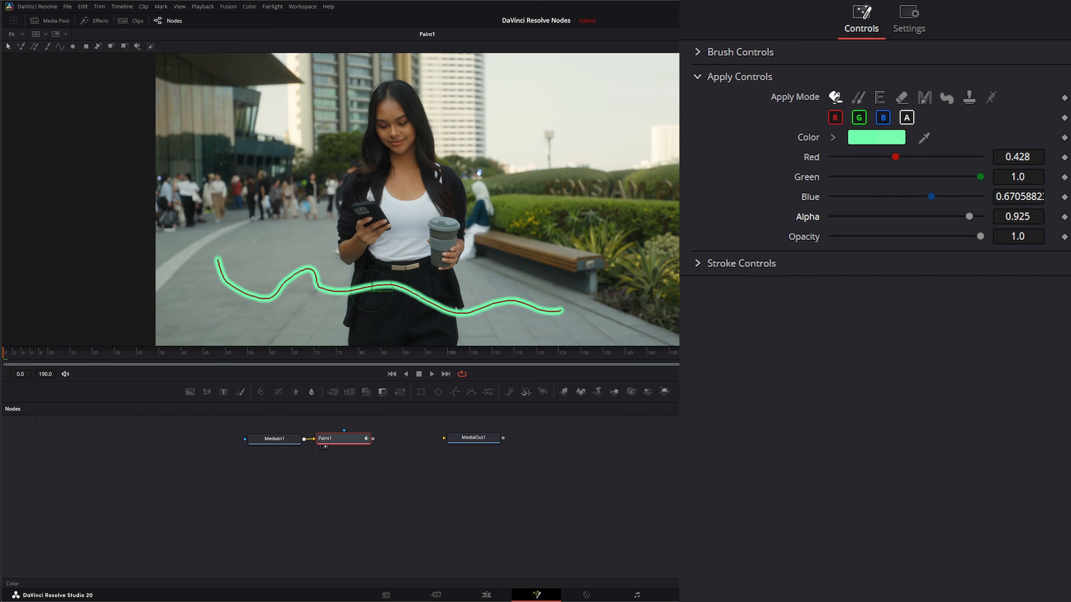
key(a)
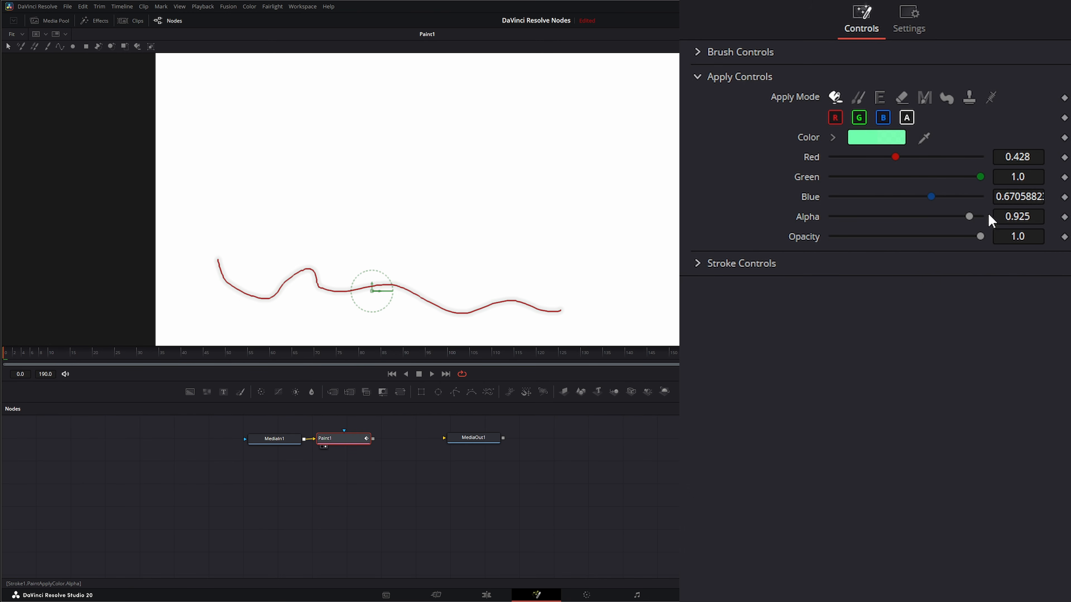
mouse_move(972, 223)
mouse_down()
mouse_move(827, 220)
mouse_move(992, 263)
mouse_move(830, 227)
mouse_move(795, 232)
mouse_move(1022, 230)
mouse_move(792, 233)
mouse_move(908, 247)
mouse_move(978, 249)
mouse_move(849, 240)
mouse_move(1027, 244)
mouse_up()
key(c)
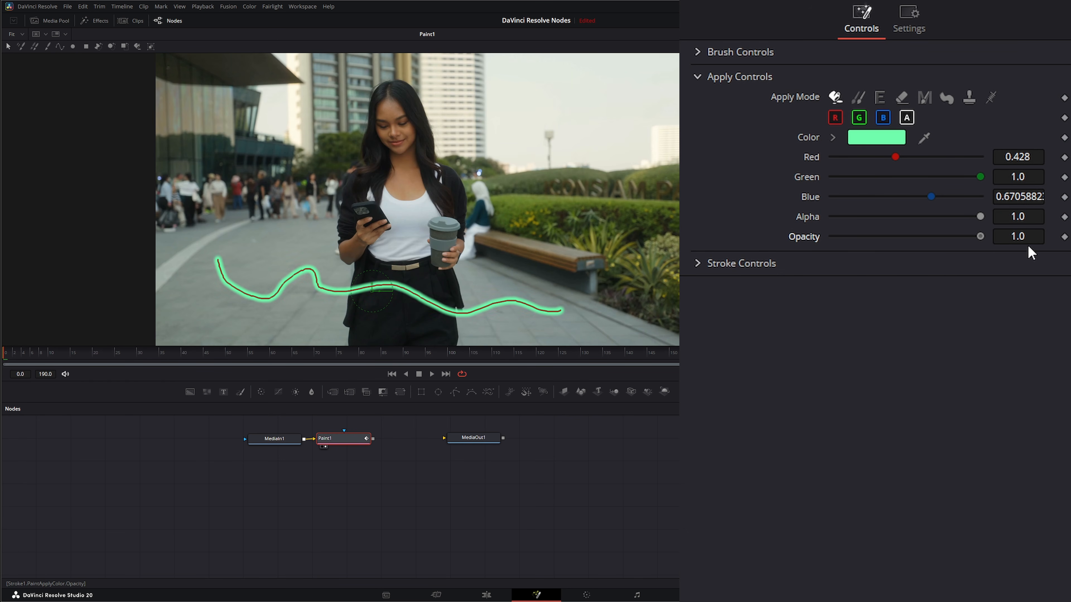
mouse_move(981, 216)
mouse_down()
mouse_move(841, 220)
mouse_move(1055, 218)
mouse_up()
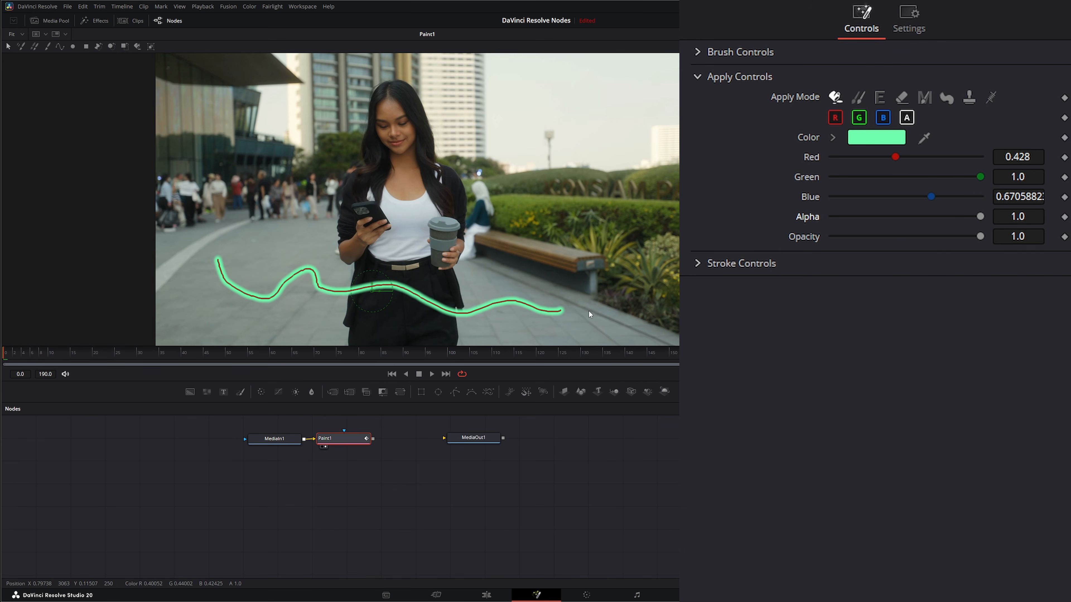
Try the Clone apply mode with a shifted source offset on the wavy stroke, and delete the stroke.
click(856, 97)
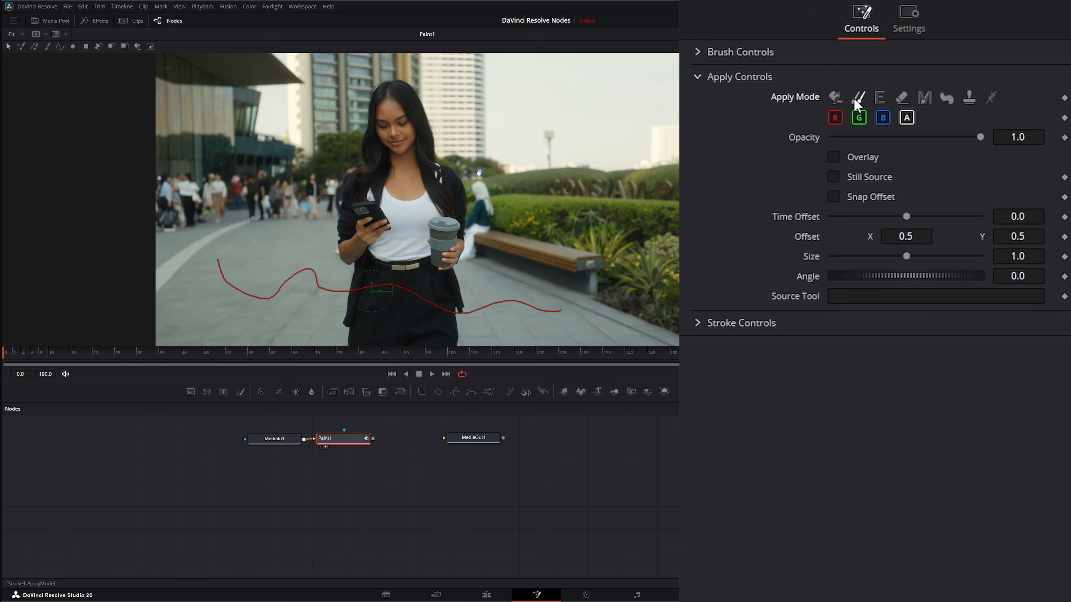
mouse_move(549, 212)
mouse_down()
mouse_move(571, 240)
mouse_move(578, 206)
mouse_move(580, 228)
mouse_up()
click(8, 46)
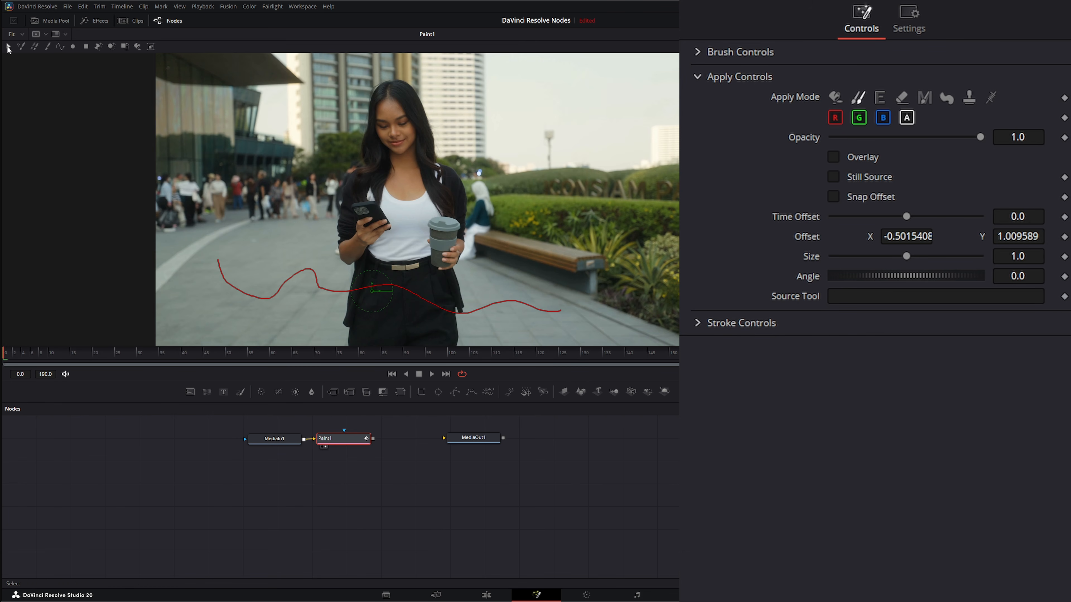
click(130, 164)
mouse_move(119, 121)
mouse_down()
mouse_move(234, 215)
mouse_move(678, 342)
mouse_up()
click(620, 302)
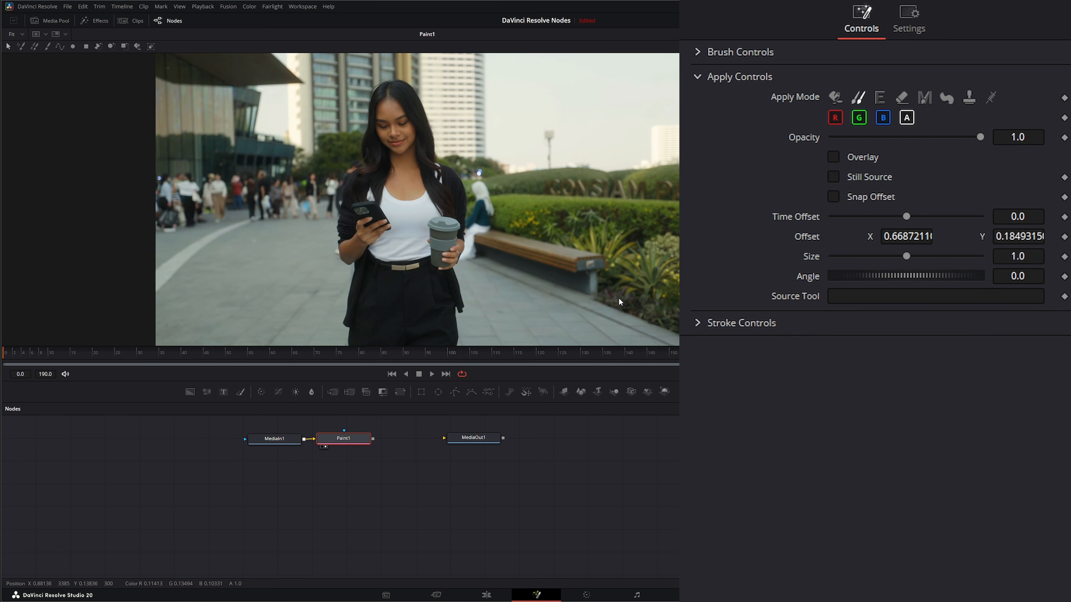
With a new stroke in Clone mode, sample the greenery beside the blue light and paint the light out.
click(46, 46)
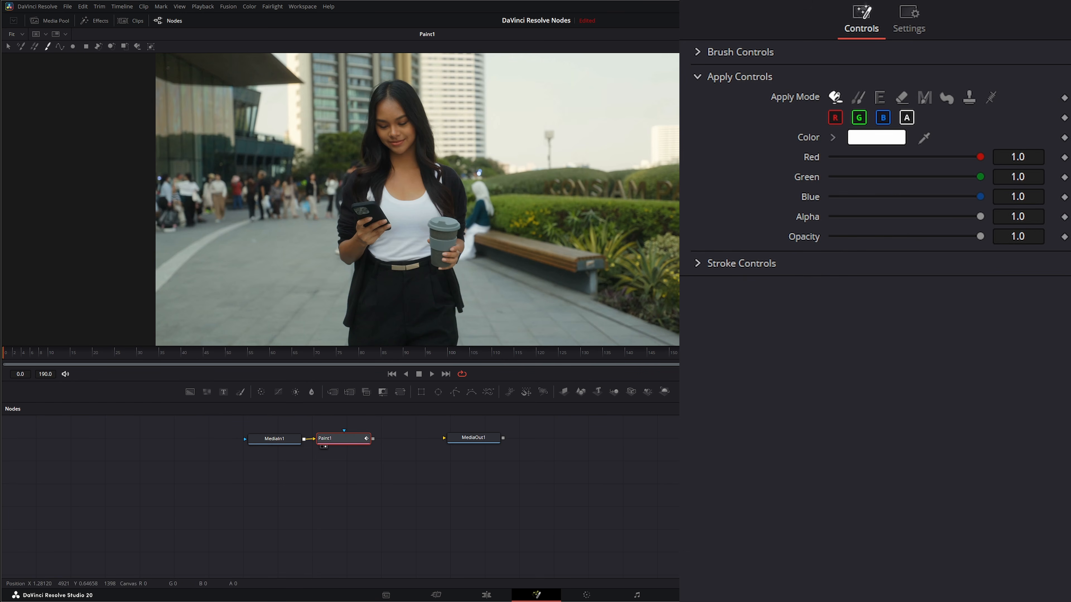
click(860, 95)
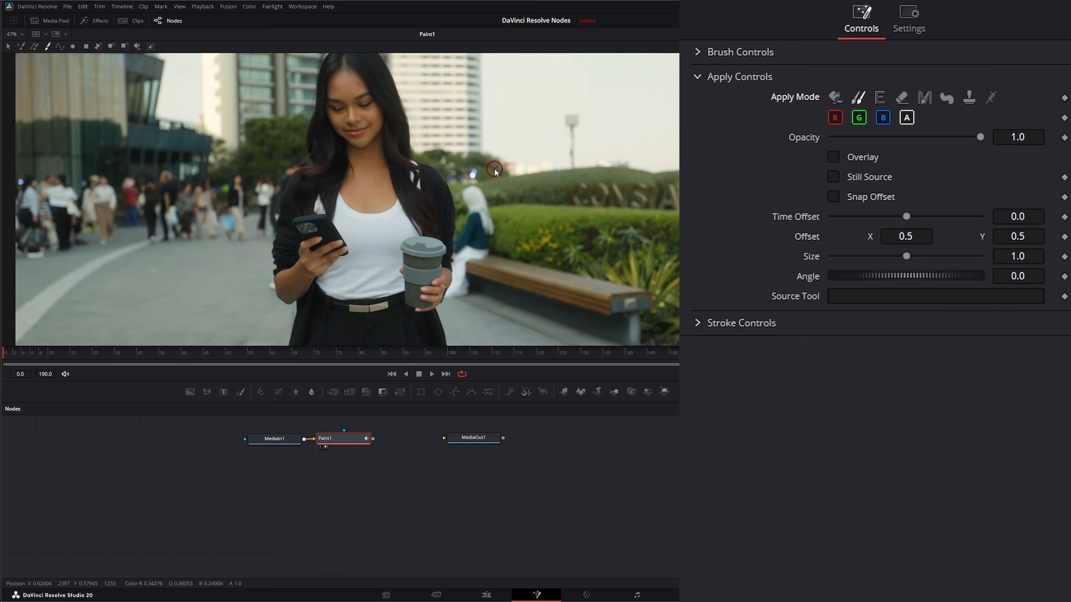
scroll(495, 171, up, 5)
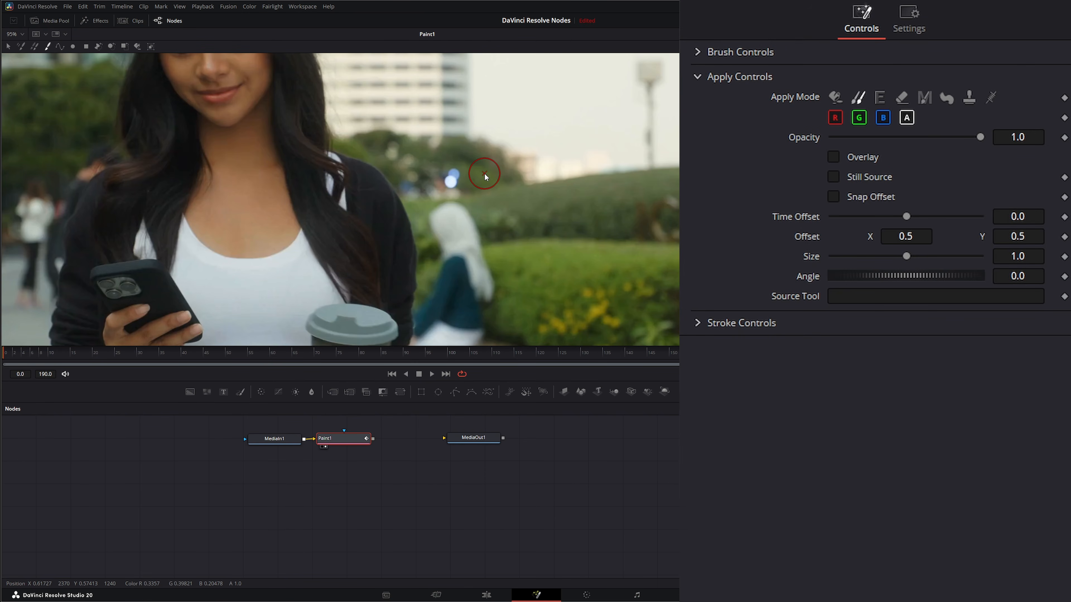
alt+click(485, 173)
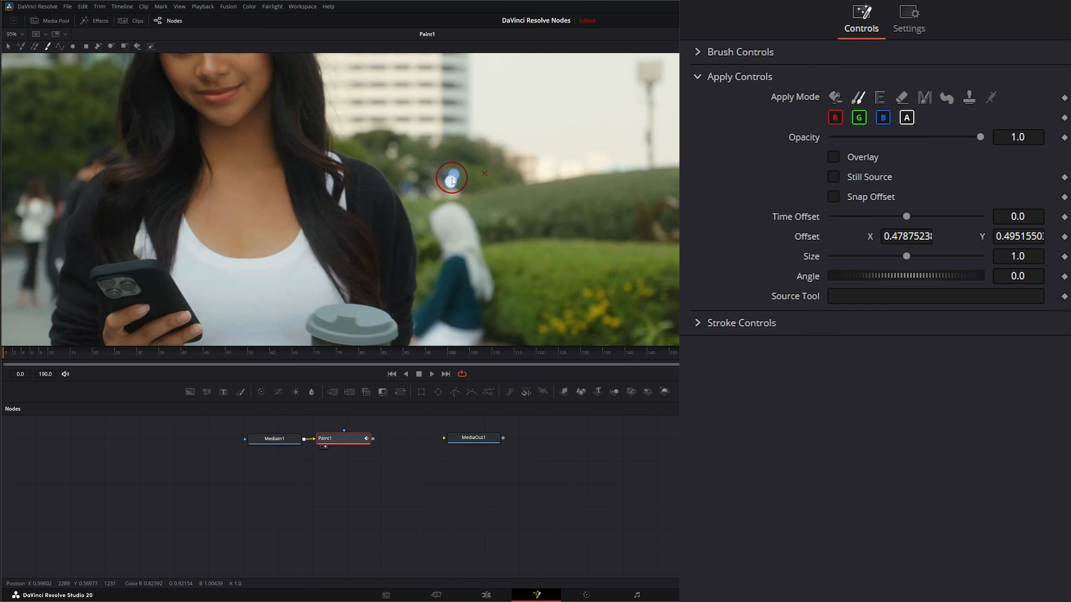
click(450, 179)
drag(450, 178, 451, 175)
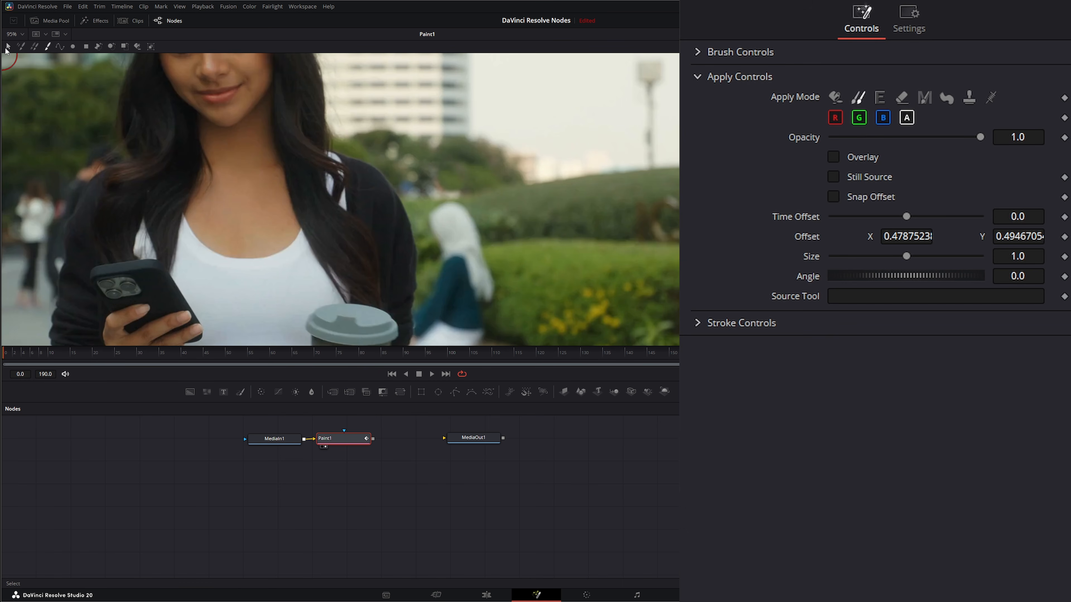
Select the clone stroke and try its Opacity, Overlay, Still Source and Snap Offset settings.
drag(605, 227, 622, 239)
drag(979, 137, 1009, 145)
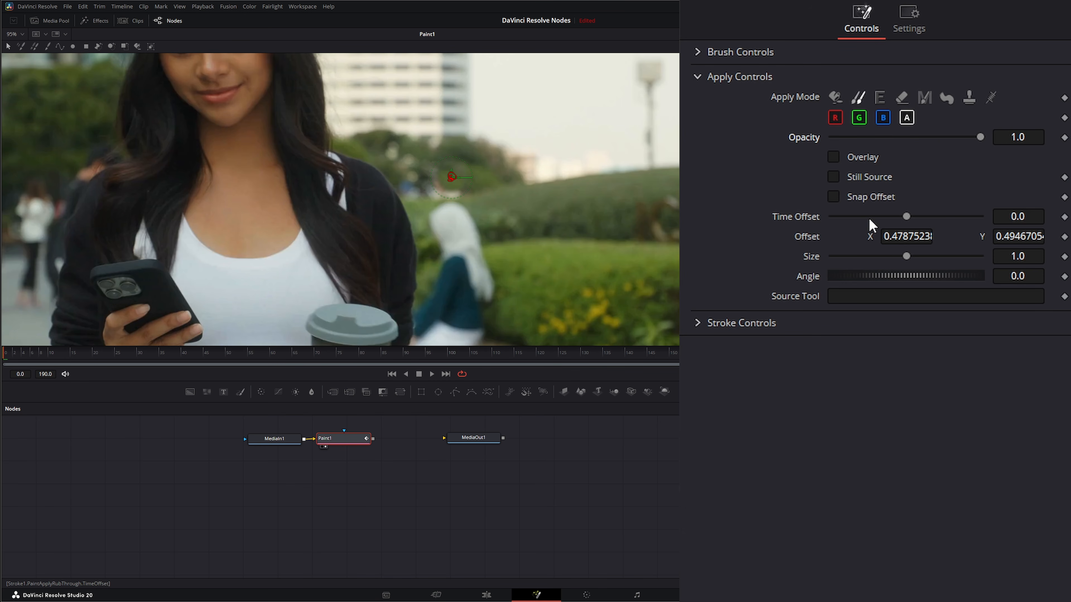
click(833, 158)
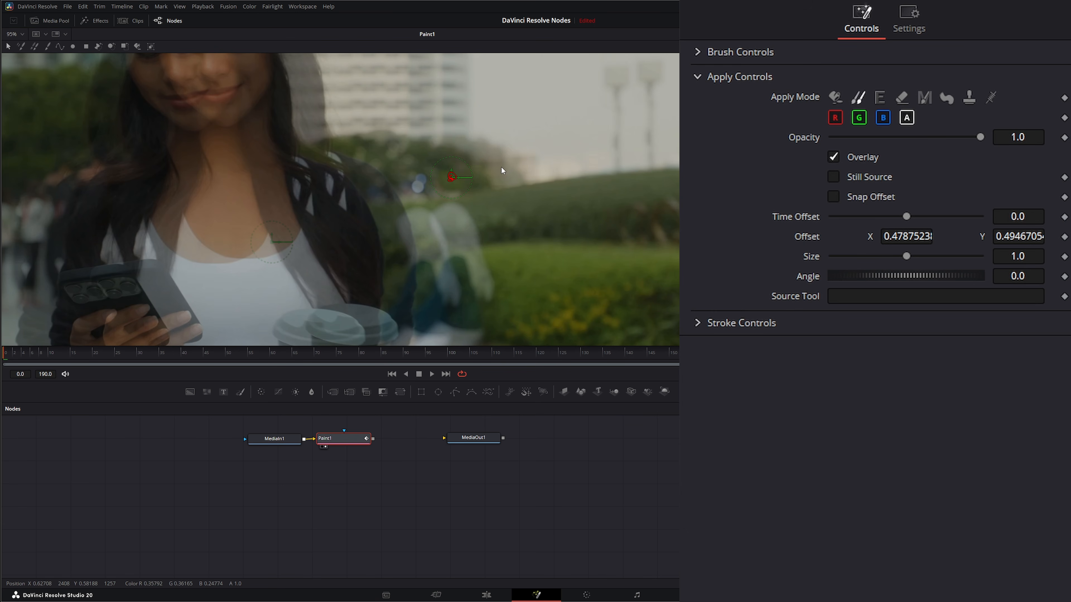
click(833, 177)
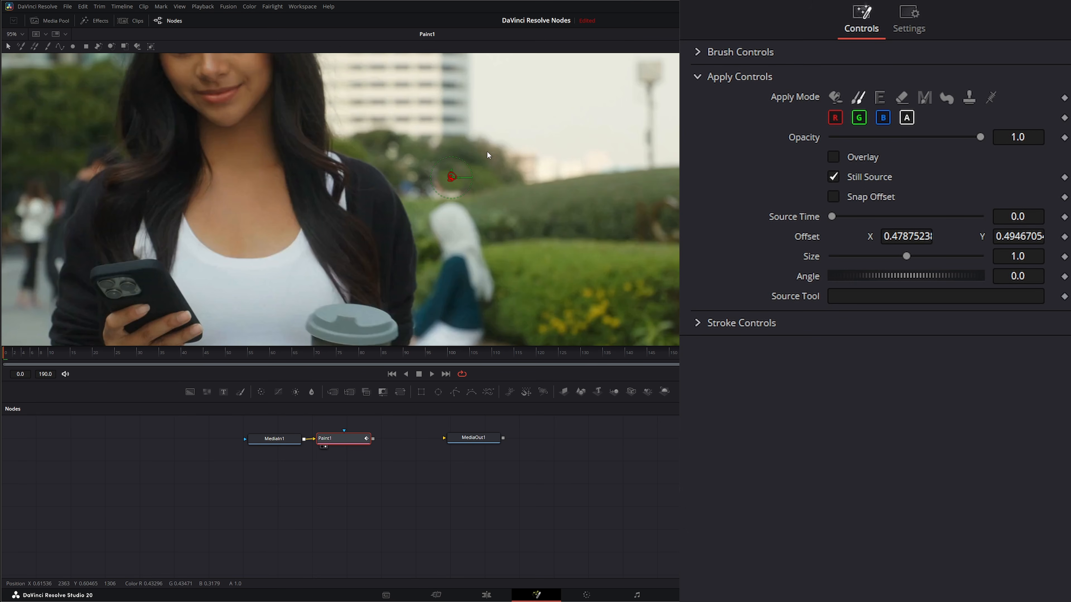
click(834, 178)
click(832, 197)
Try a time offset of 10 on the clone stroke, check it at another frame, and shift its source X offset.
mouse_move(12, 357)
mouse_down()
mouse_move(303, 357)
mouse_move(2, 353)
mouse_up()
drag(906, 216, 1027, 230)
click(48, 352)
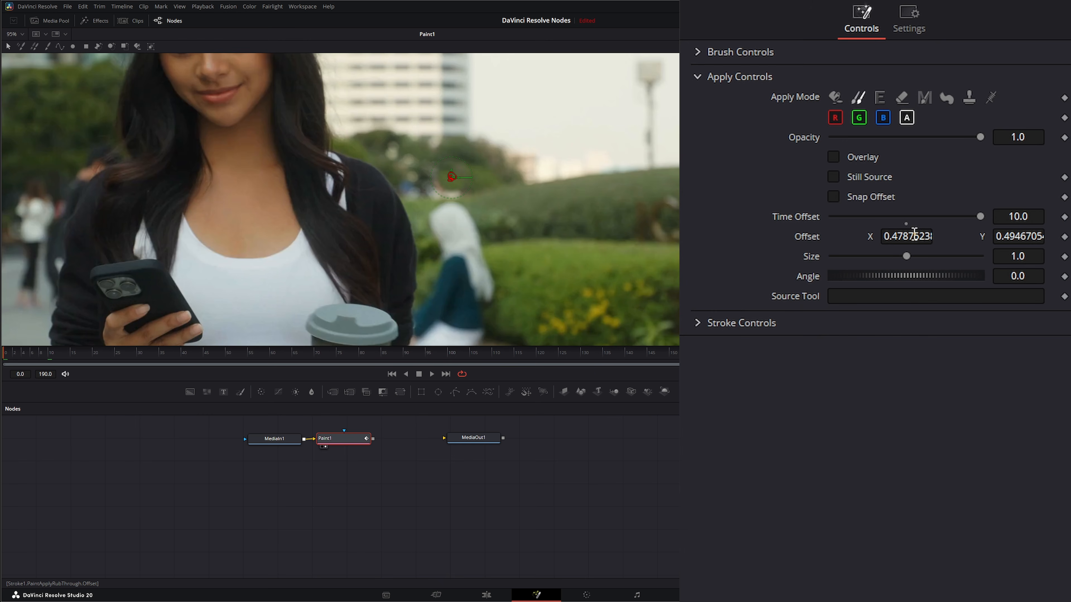
mouse_move(914, 235)
mouse_down()
mouse_move(917, 256)
mouse_move(895, 256)
mouse_move(913, 256)
mouse_move(898, 256)
mouse_move(911, 276)
mouse_move(896, 272)
mouse_move(925, 272)
mouse_move(900, 270)
mouse_up()
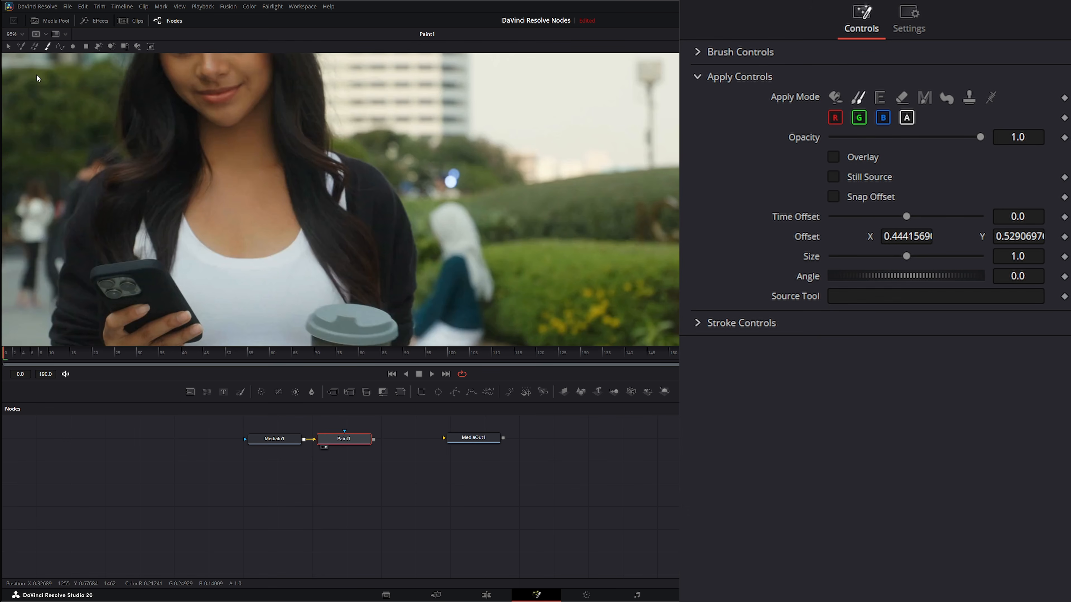
Show Paint1 in a second viewer beside the first, add the waterfall clip as MediaIn2 and view it next to Paint1.
click(21, 36)
click(16, 47)
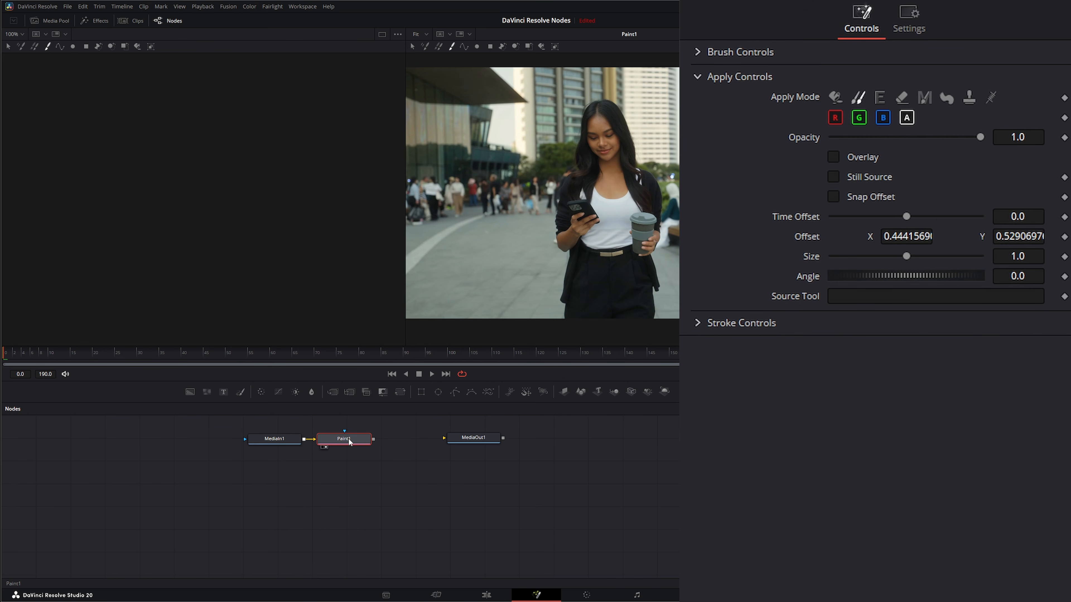
key(1)
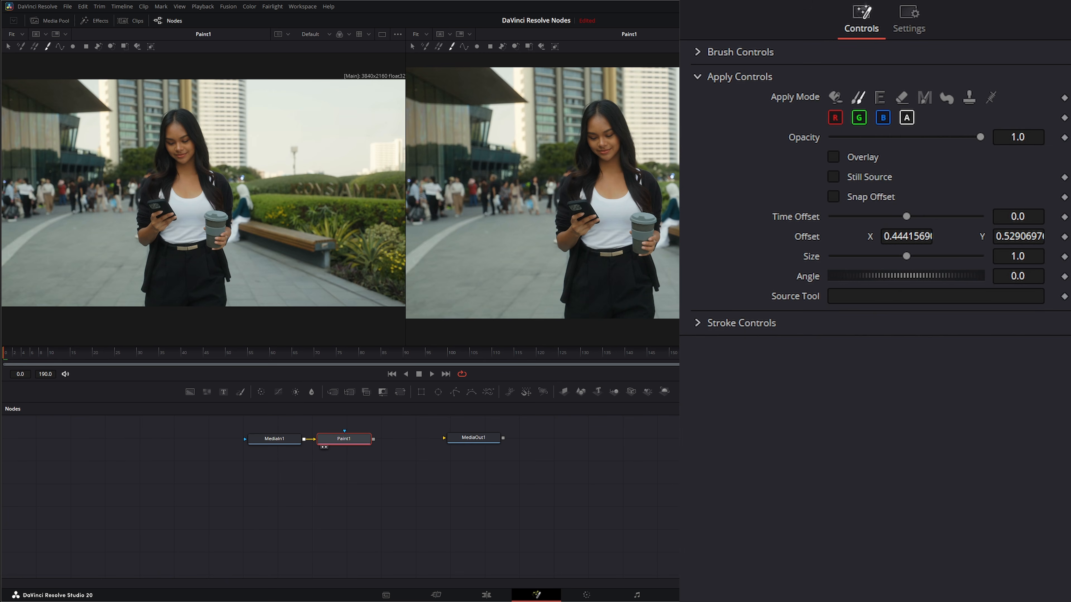
drag(567, 509, 360, 494)
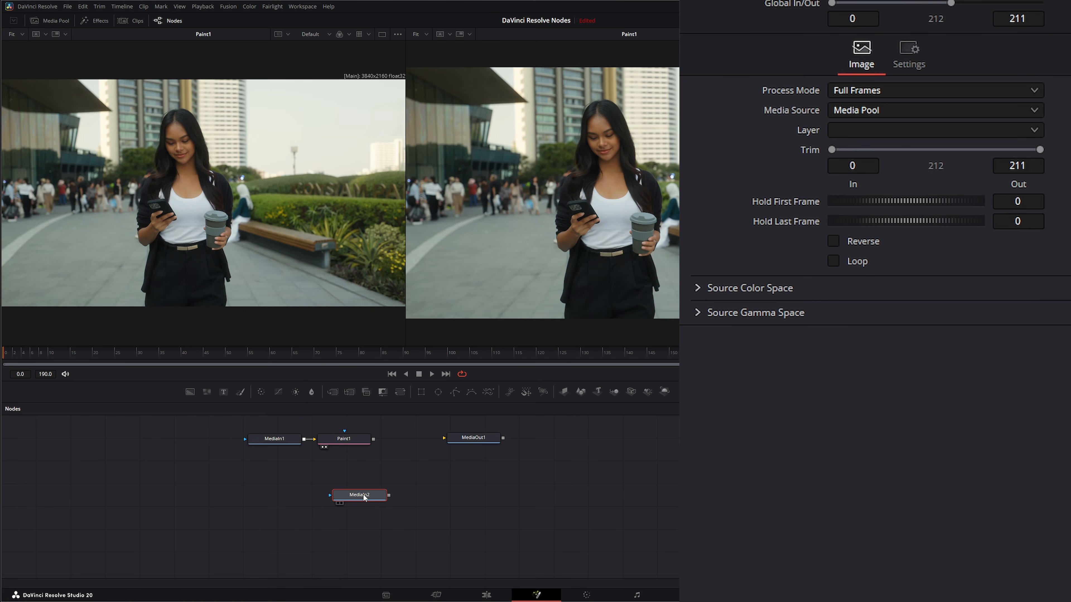
key(2)
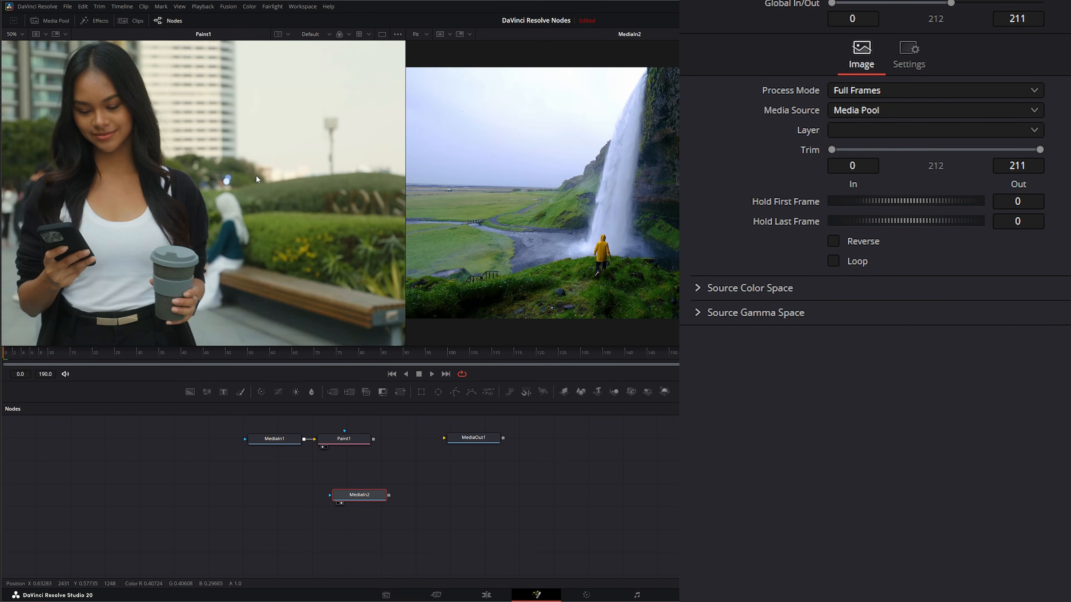
Assign MediaIn2 as the Source Tool of Paint1's clone brush and sample the green field above the bridge.
key(ctrl+1)
scroll(443, 247, up, 3)
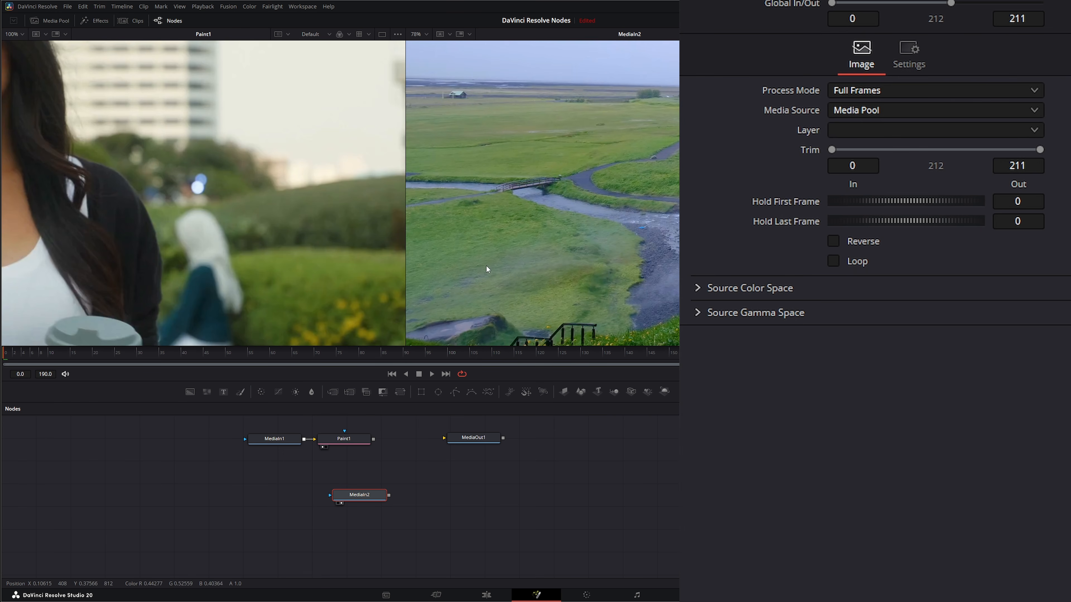
click(354, 440)
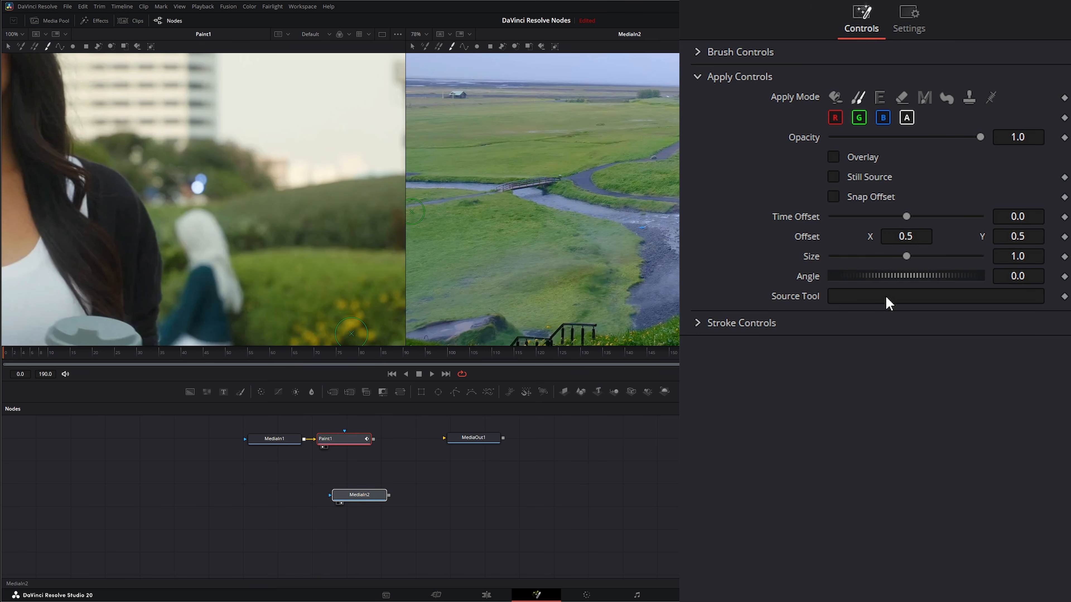
drag(889, 303, 889, 302)
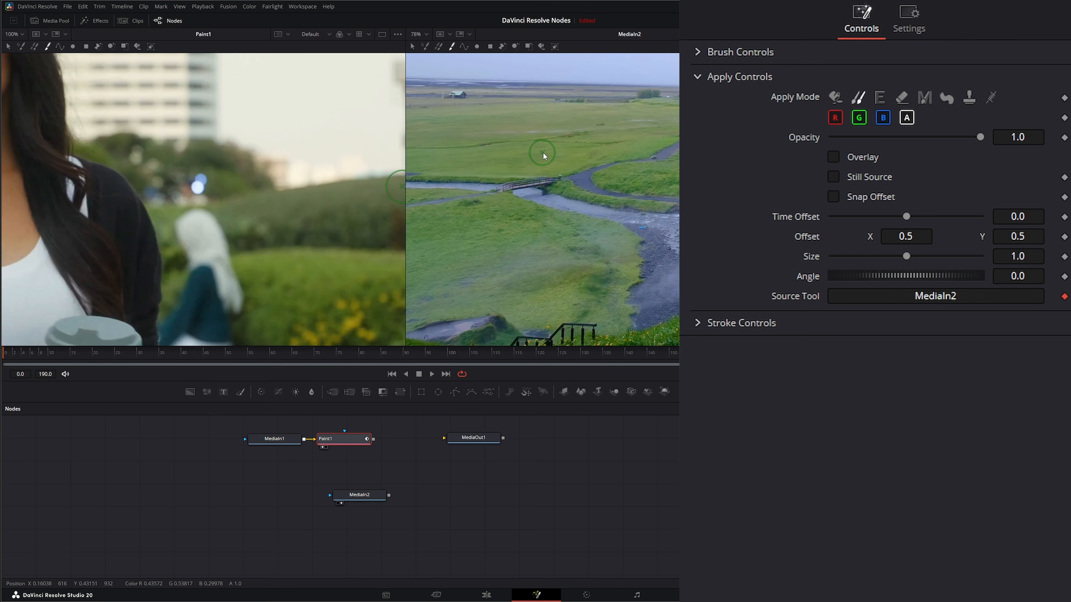
alt+click(532, 157)
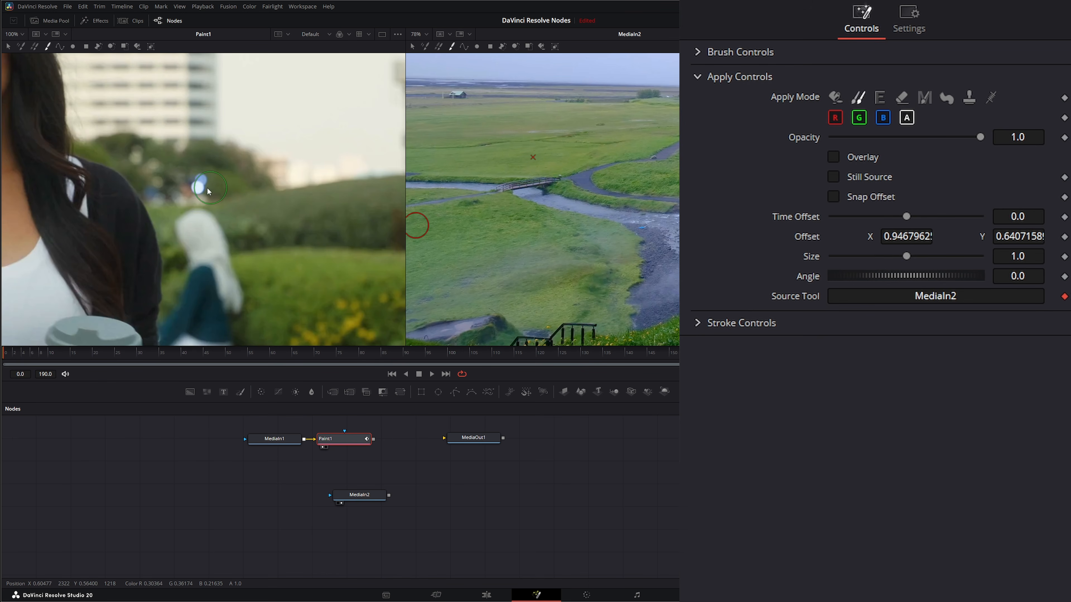
Clone the green field over the bright spot beside the woman and play the clip briefly to check the patch.
drag(197, 186, 207, 183)
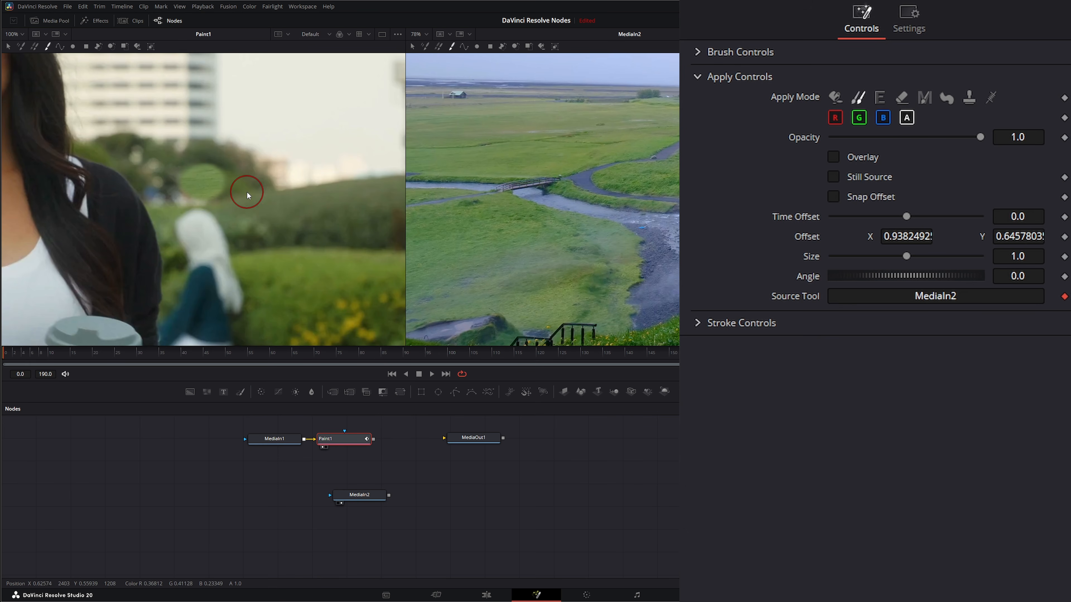
click(433, 375)
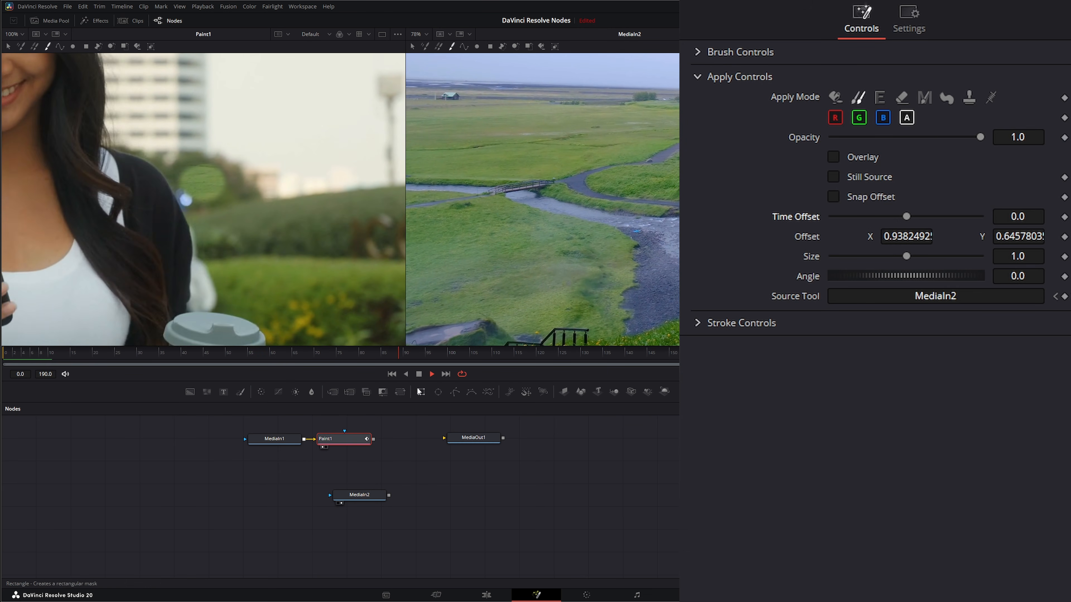
click(420, 376)
Delete the MediaIn2 node and show Paint1 in a single viewer, fitted to the frame.
mouse_move(268, 532)
mouse_down()
mouse_move(396, 502)
mouse_move(420, 470)
mouse_up()
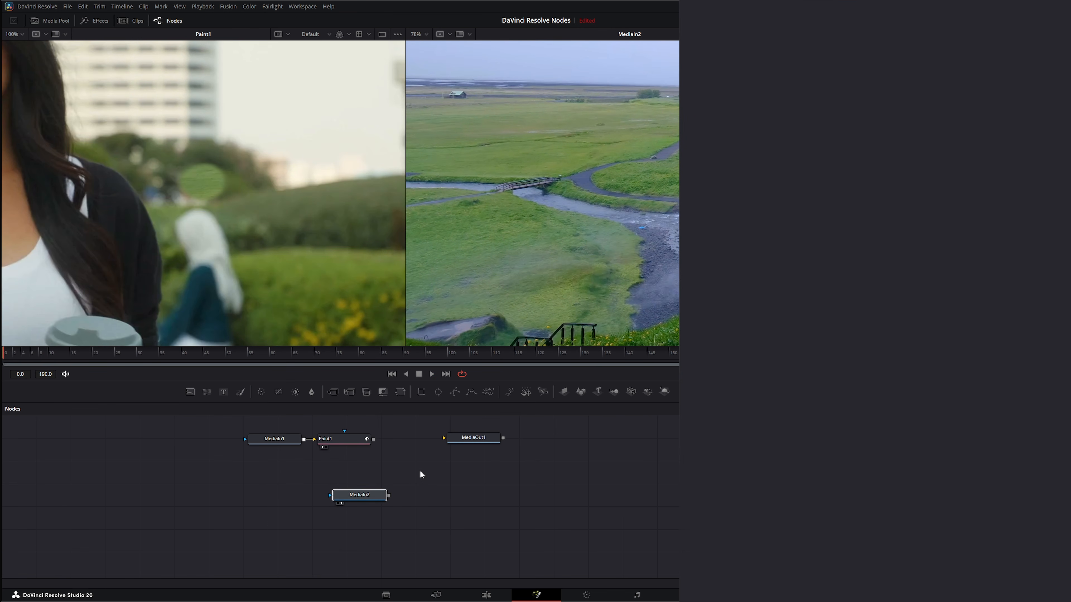
key(Delete)
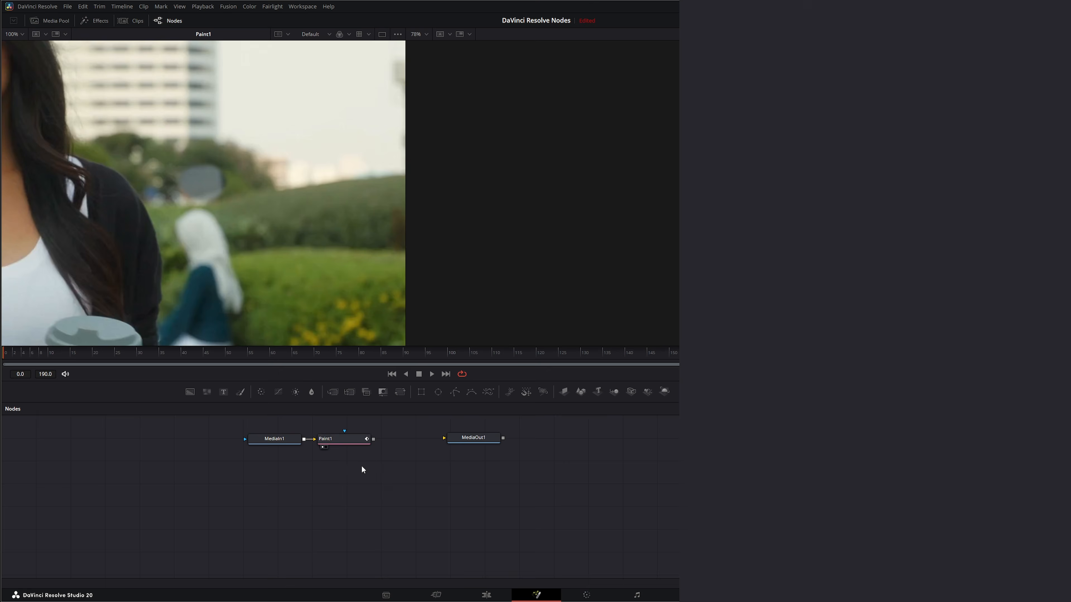
click(340, 441)
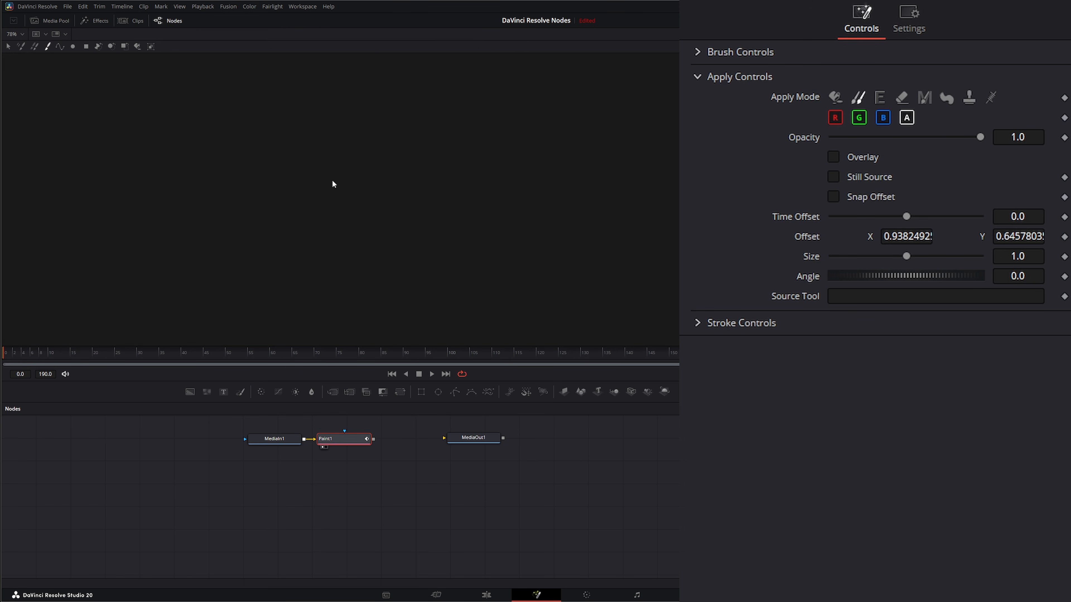
drag(344, 441, 351, 202)
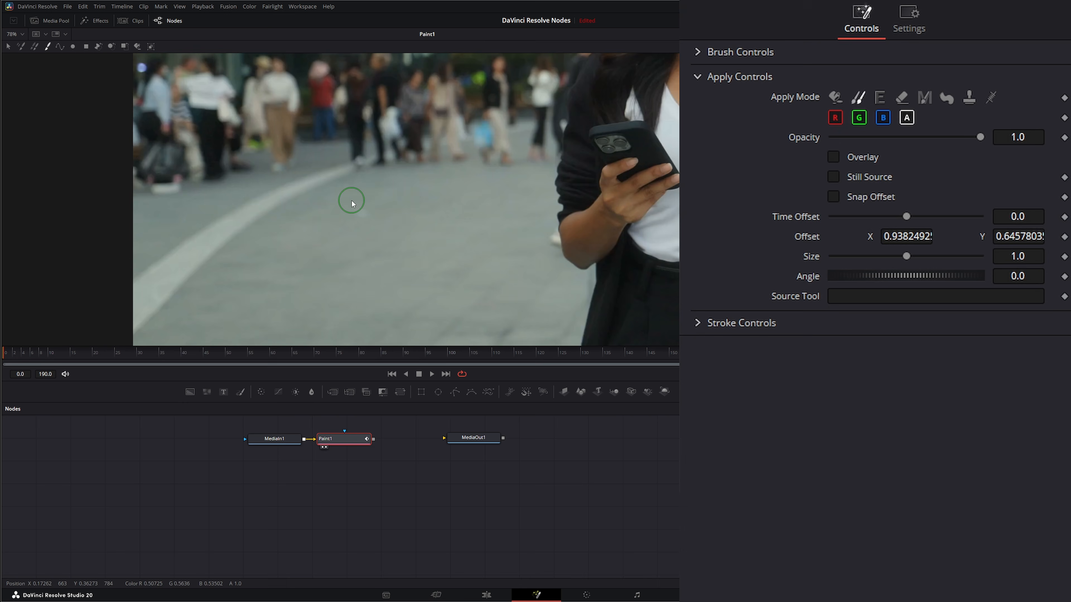
click(15, 33)
click(13, 43)
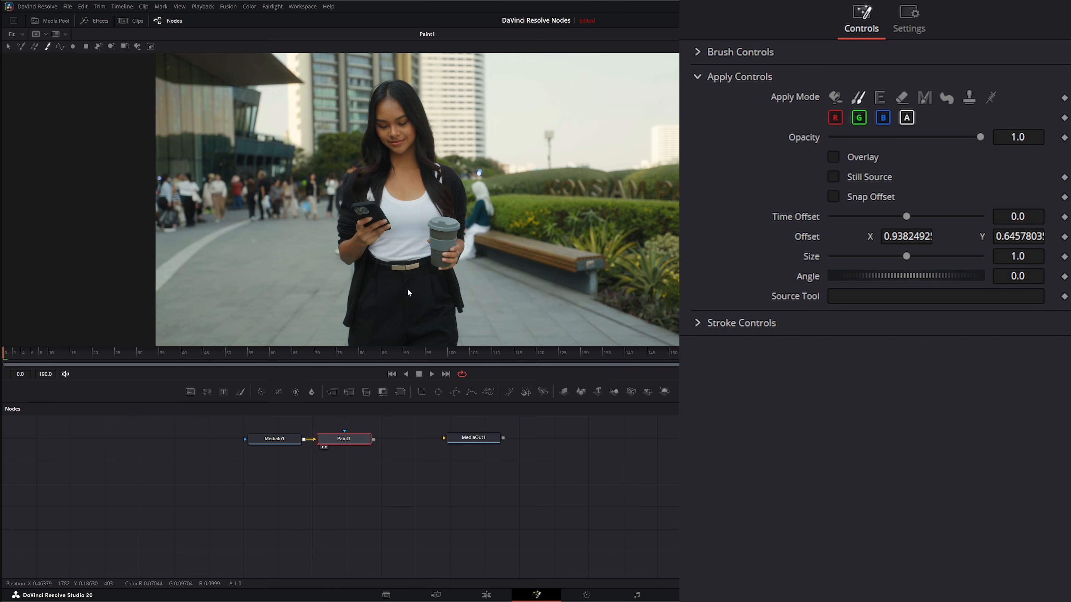
Try the Emboss apply mode with a brush size of 0.0957 over the woman, and undo the stroke.
click(857, 96)
click(880, 100)
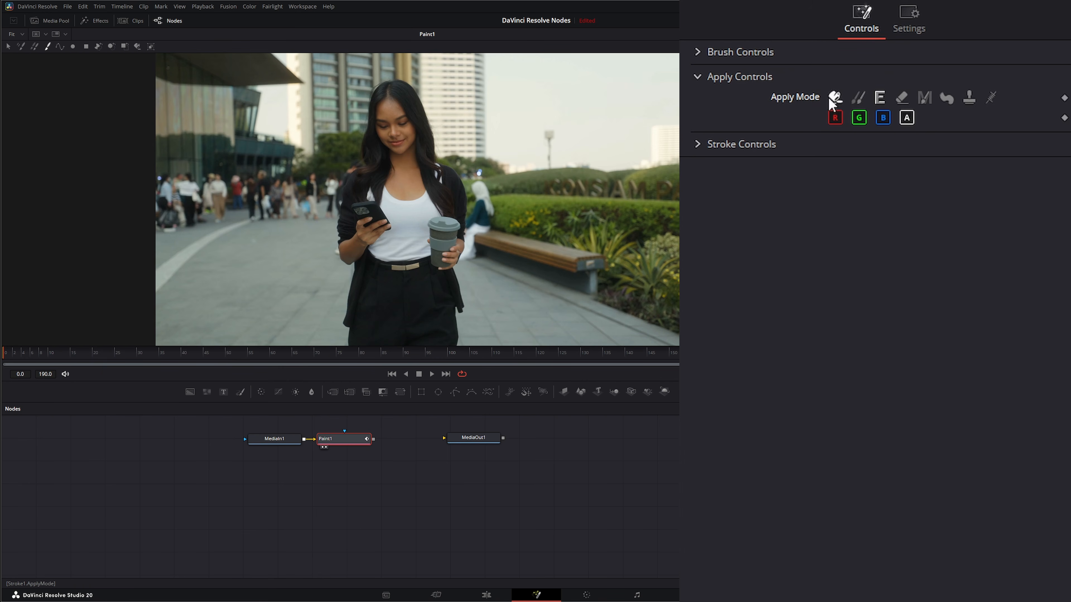
click(698, 51)
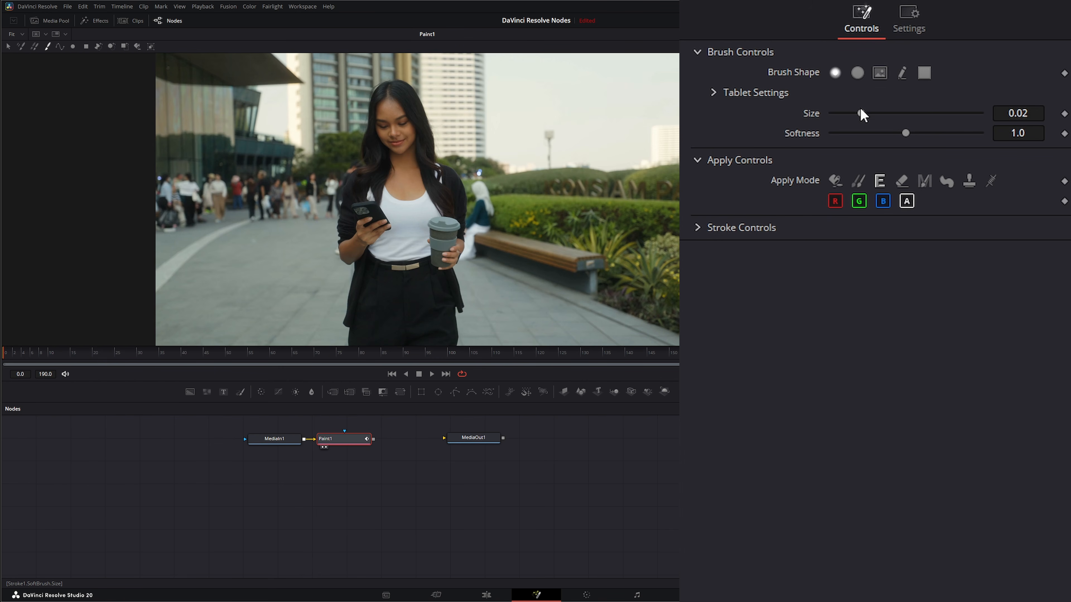
drag(861, 113, 974, 113)
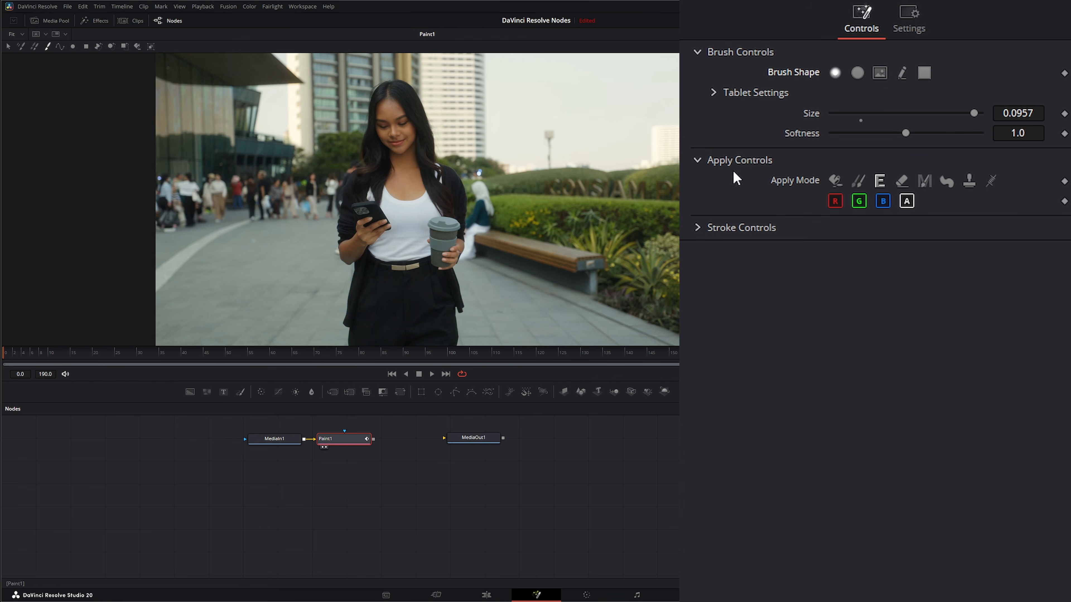
mouse_move(278, 246)
mouse_down()
mouse_move(387, 257)
mouse_move(313, 303)
mouse_move(452, 306)
mouse_move(395, 137)
mouse_move(331, 109)
mouse_move(506, 230)
mouse_move(490, 246)
mouse_move(294, 243)
mouse_move(337, 258)
mouse_move(473, 139)
mouse_up()
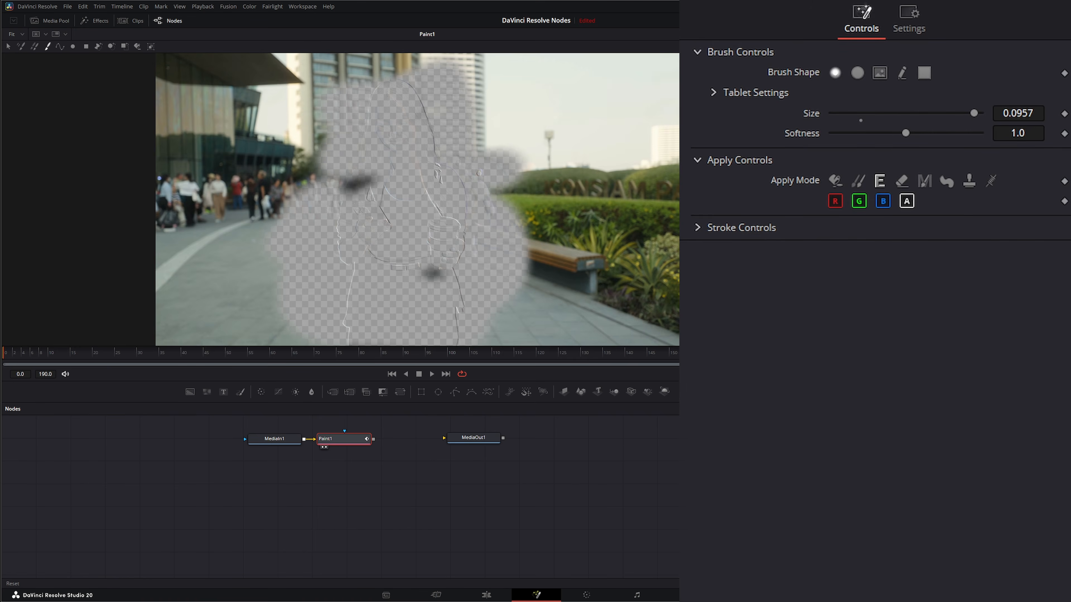
key(ctrl+z)
Try the Erase apply mode on a white Color stroke painted across the pavement and the woman's trousers, clearing the test and reselecting the Stroke tool.
click(906, 180)
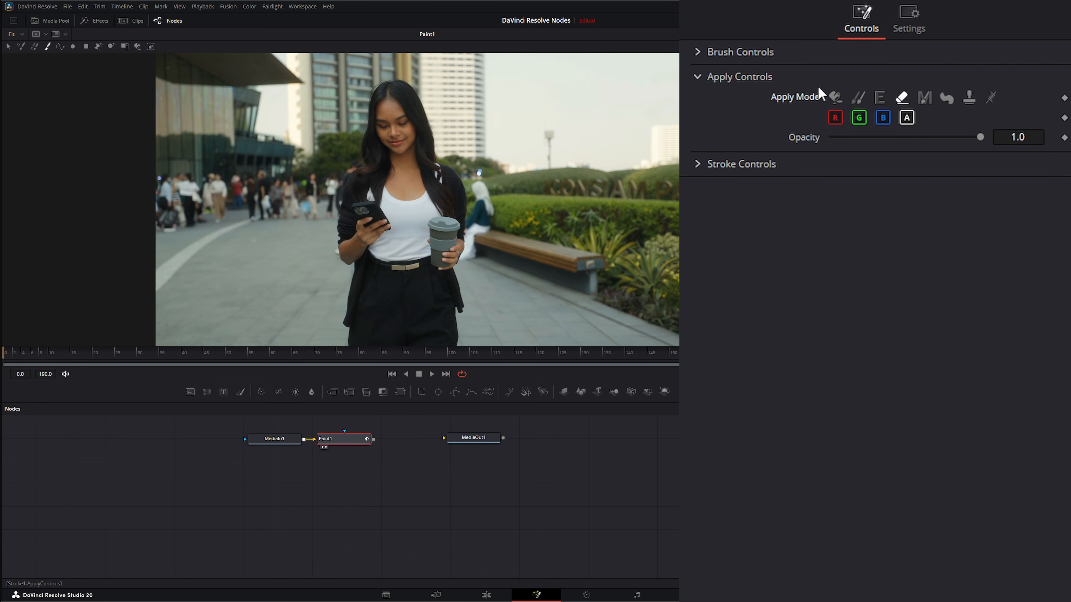
click(835, 97)
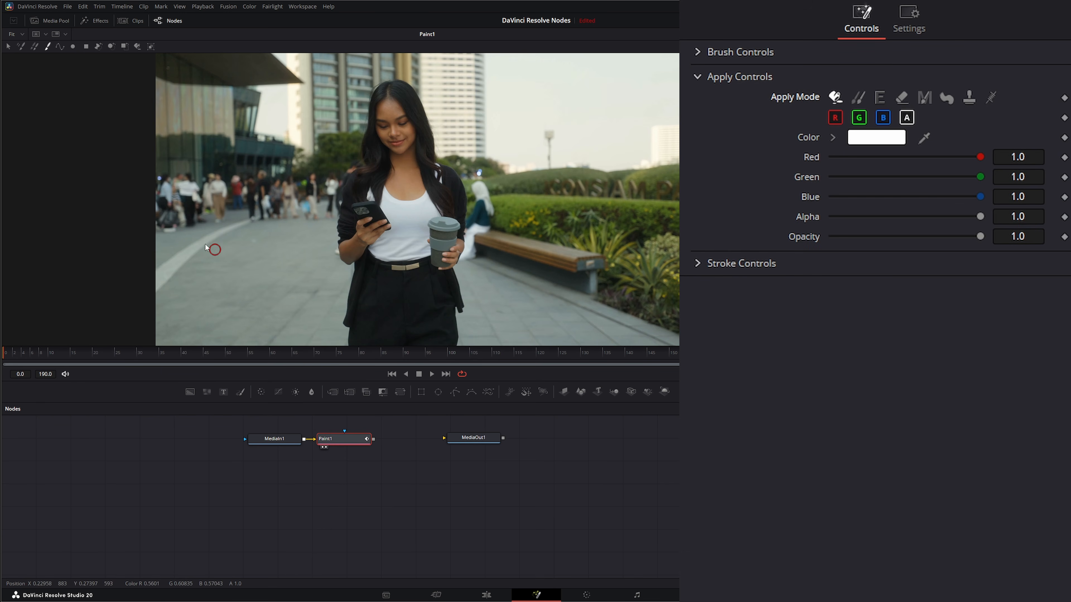
mouse_move(234, 254)
mouse_down()
mouse_move(382, 279)
mouse_move(415, 296)
mouse_up()
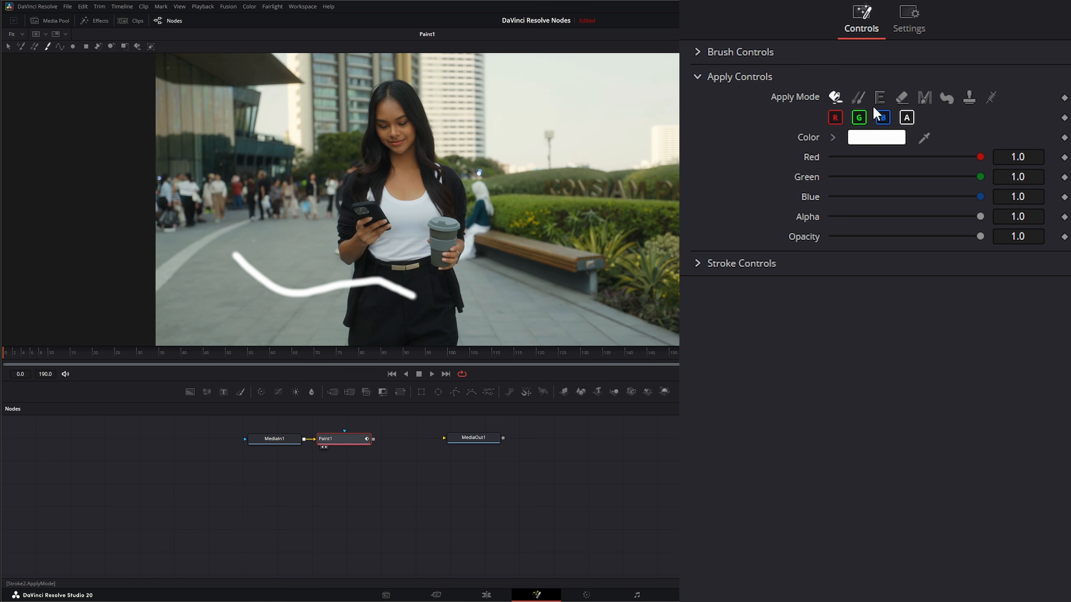
click(903, 99)
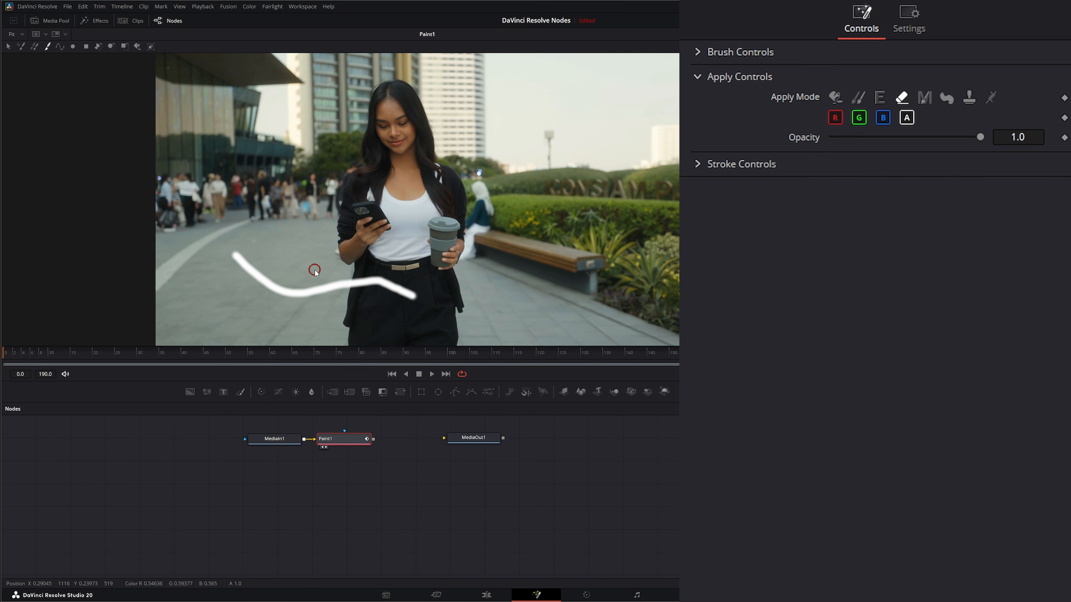
mouse_move(313, 271)
mouse_down()
mouse_move(298, 290)
mouse_move(318, 300)
mouse_move(391, 281)
mouse_move(407, 306)
mouse_move(271, 283)
mouse_move(247, 274)
mouse_move(249, 262)
mouse_move(258, 300)
mouse_move(309, 288)
mouse_up()
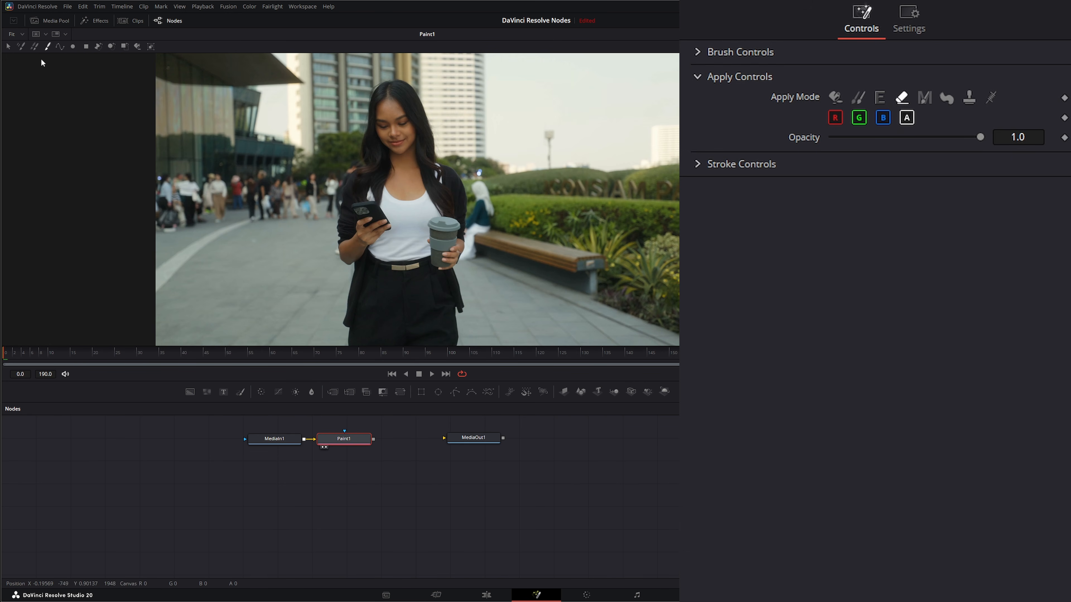
click(49, 47)
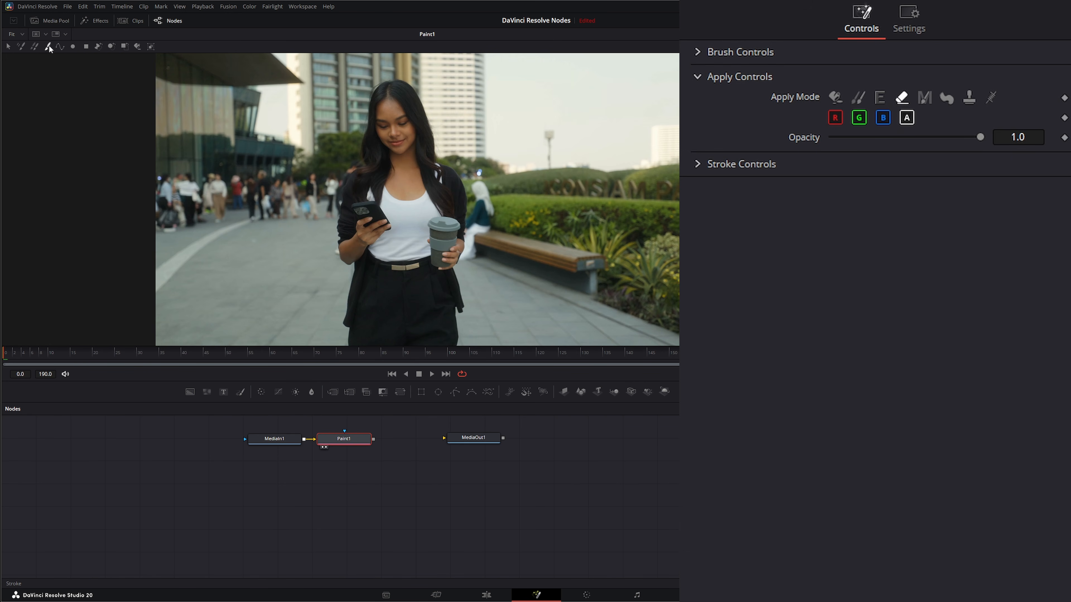
Paint a wavy stroke across the pavement and the woman's trousers in Merge apply mode with a brush size of 0.0738.
click(924, 101)
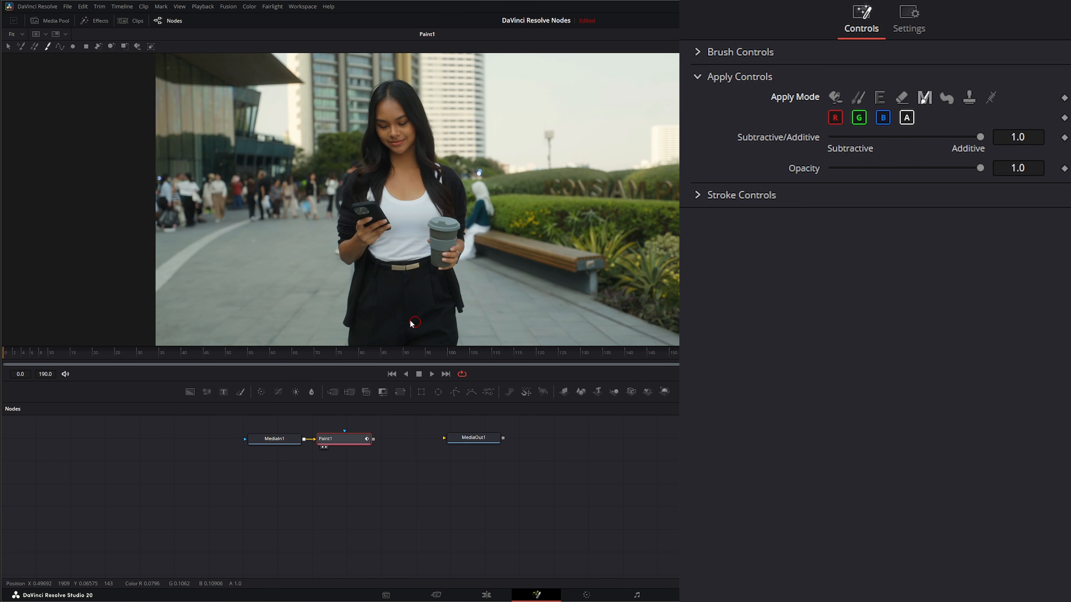
click(700, 51)
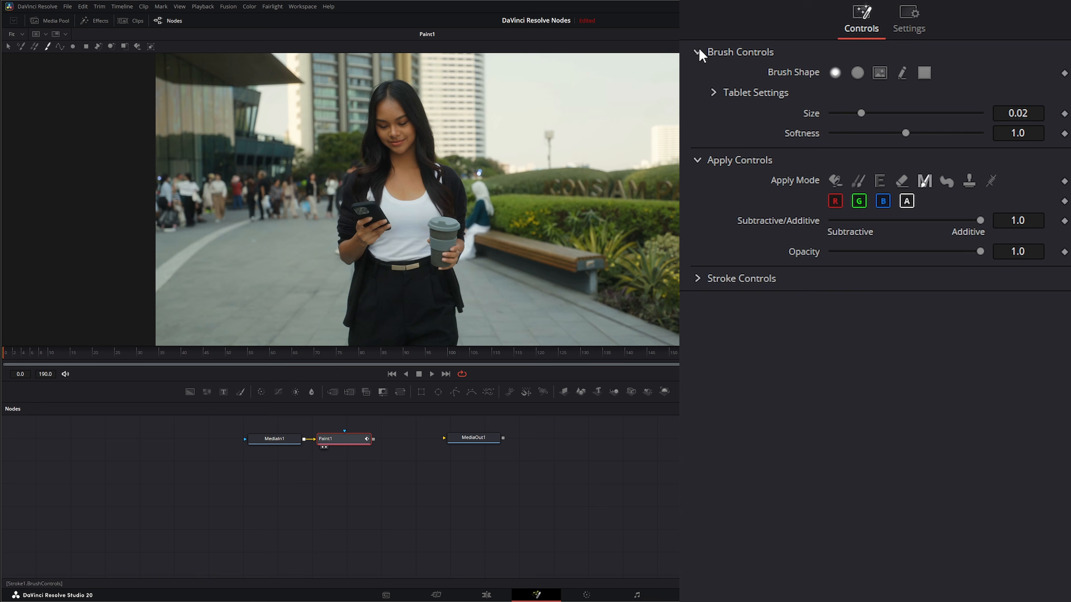
drag(860, 113, 939, 114)
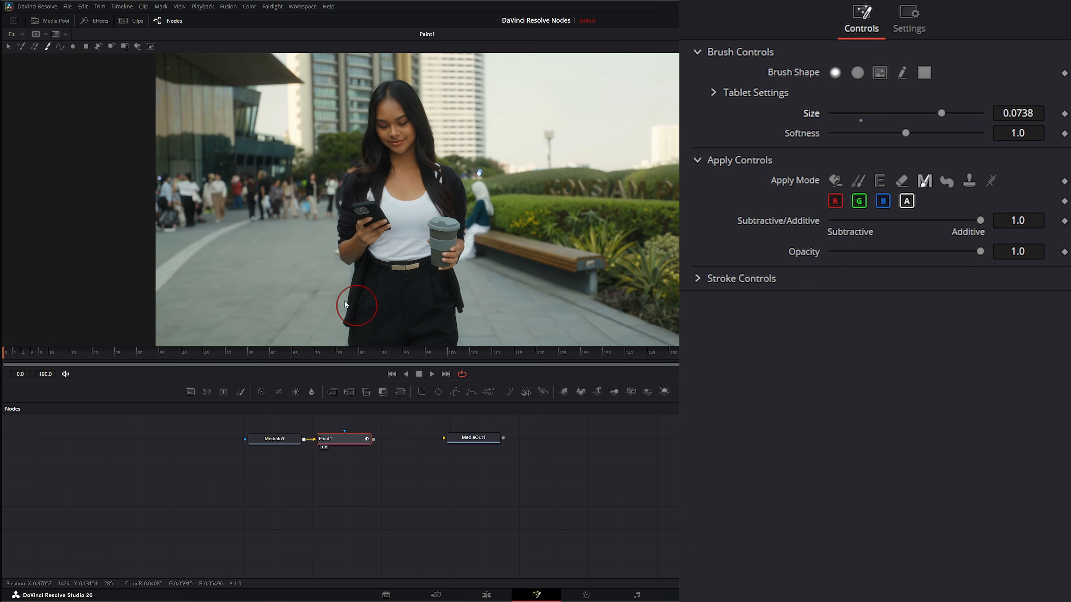
mouse_move(228, 264)
mouse_down()
mouse_move(280, 295)
mouse_move(352, 286)
mouse_move(393, 306)
mouse_move(480, 298)
mouse_move(522, 307)
mouse_move(554, 295)
mouse_up()
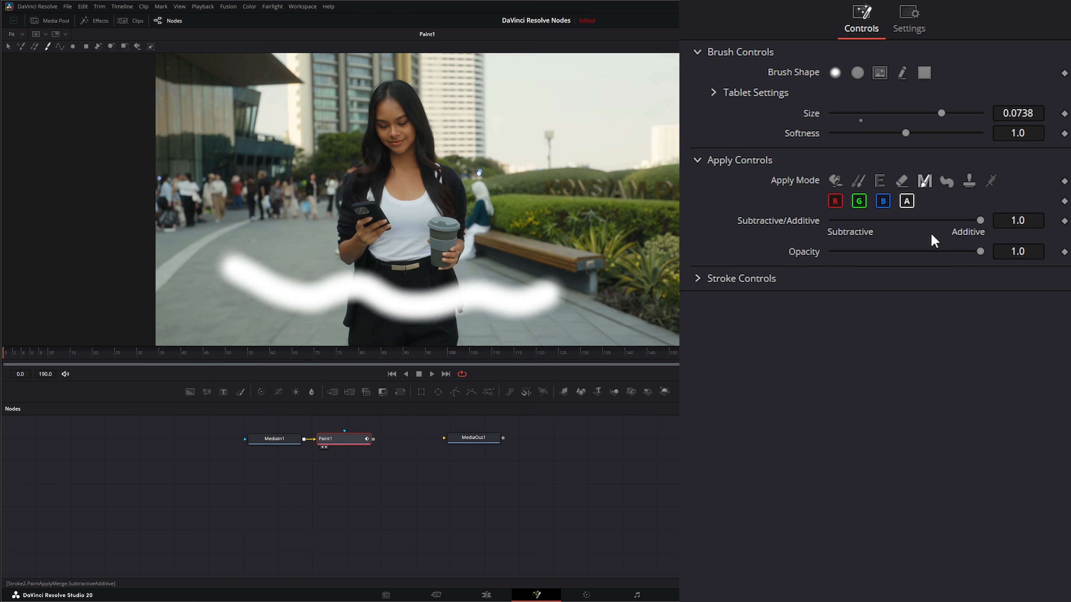
Select the Merge stroke, try Subtractive/Additive at 0.61, compare it with Color mode, and return to Merge at 1.0.
drag(978, 220, 981, 226)
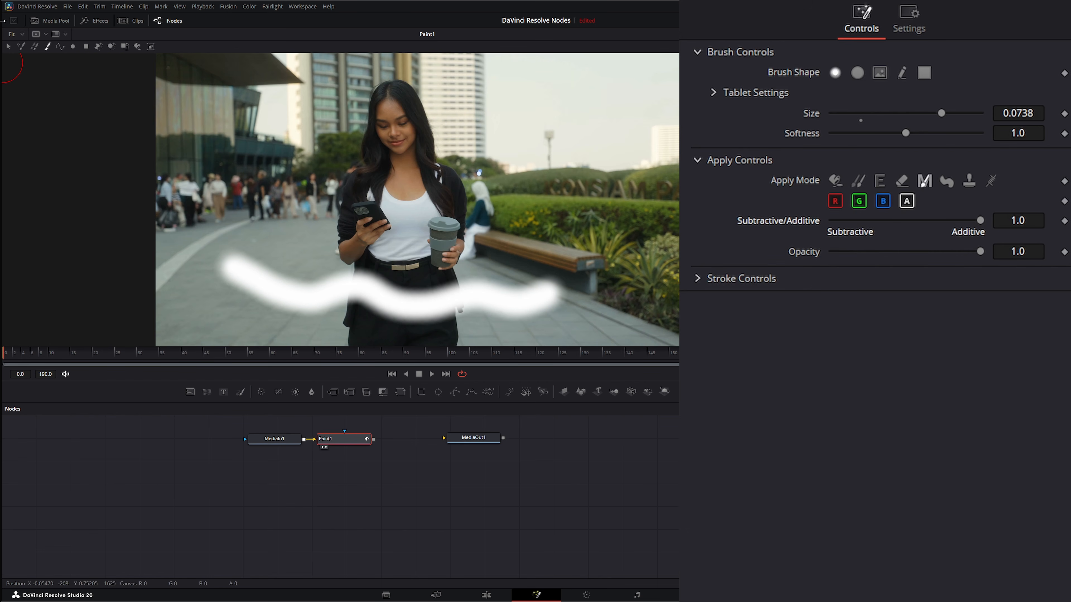
click(7, 47)
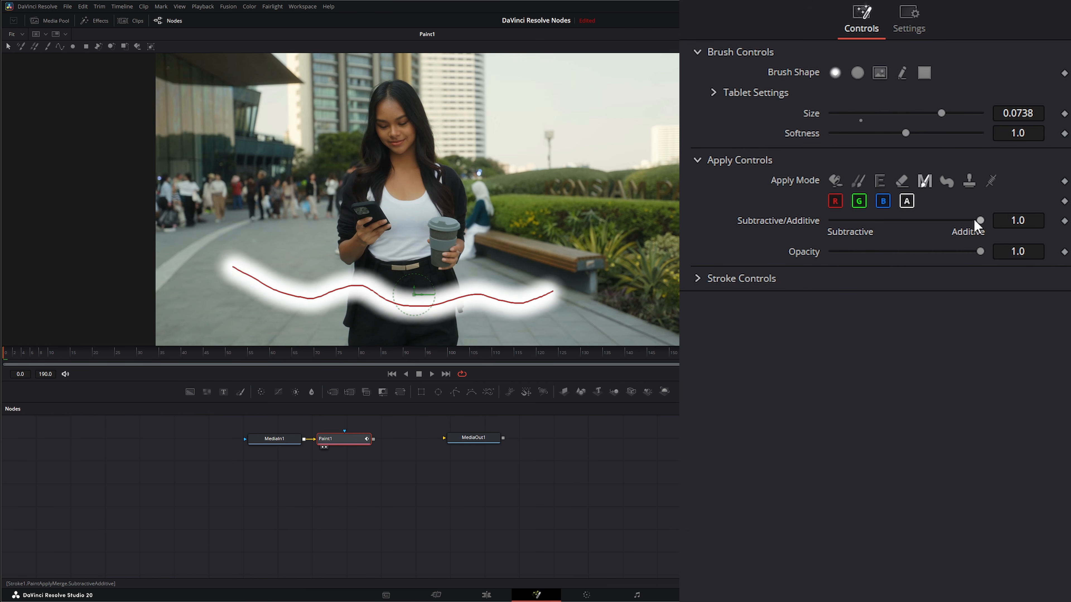
mouse_move(979, 220)
mouse_down()
mouse_move(866, 223)
mouse_move(939, 229)
mouse_move(901, 240)
mouse_move(926, 244)
mouse_up()
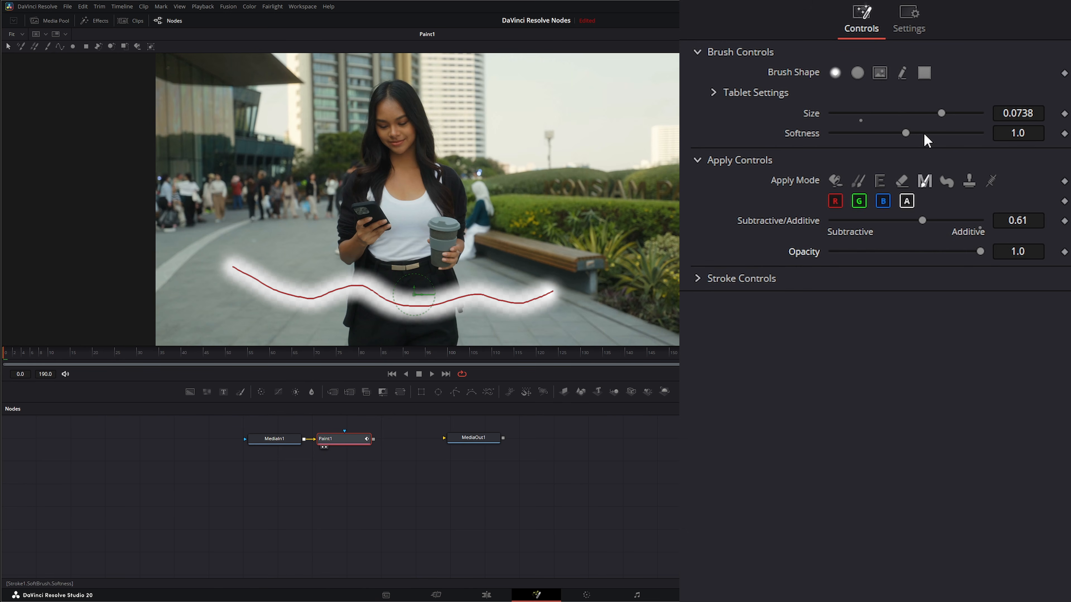
click(835, 182)
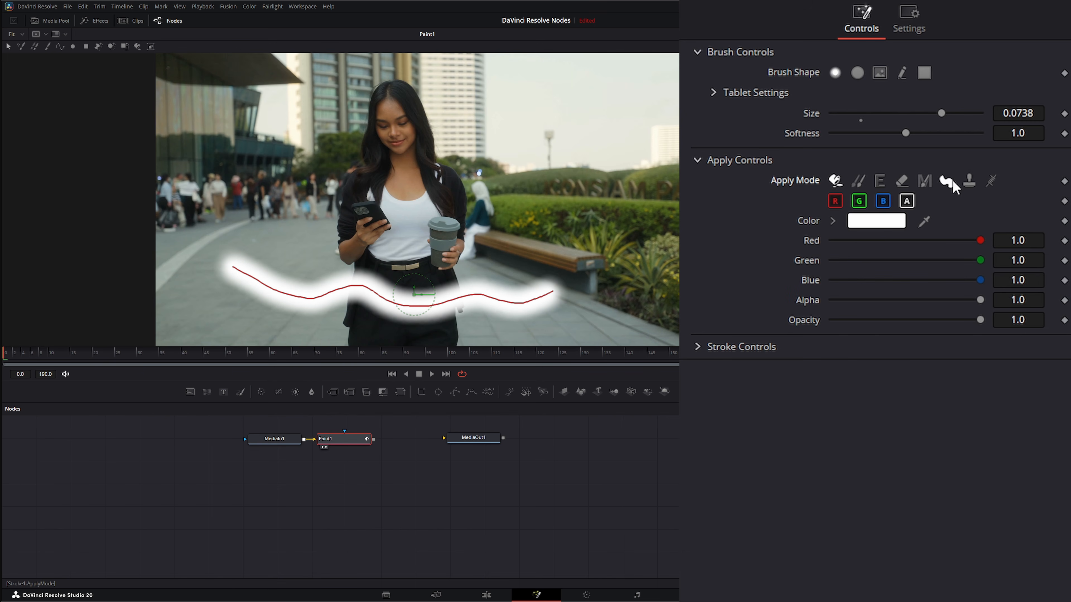
click(928, 180)
drag(922, 221, 1003, 223)
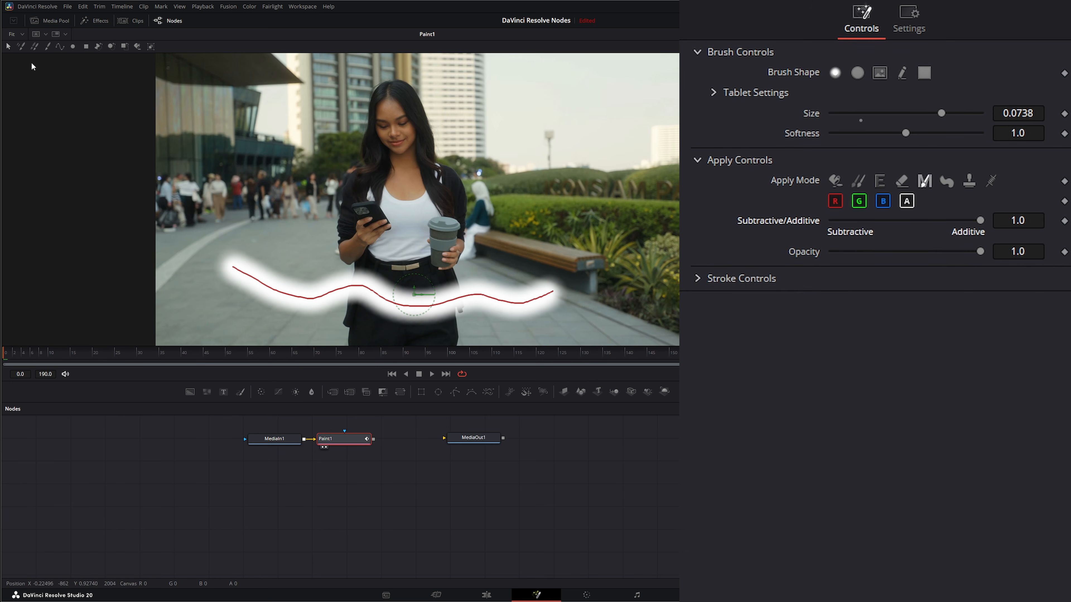
Select the wavy Merge stroke and delete it.
click(7, 46)
mouse_move(161, 199)
mouse_down()
mouse_move(534, 331)
mouse_move(598, 337)
mouse_up()
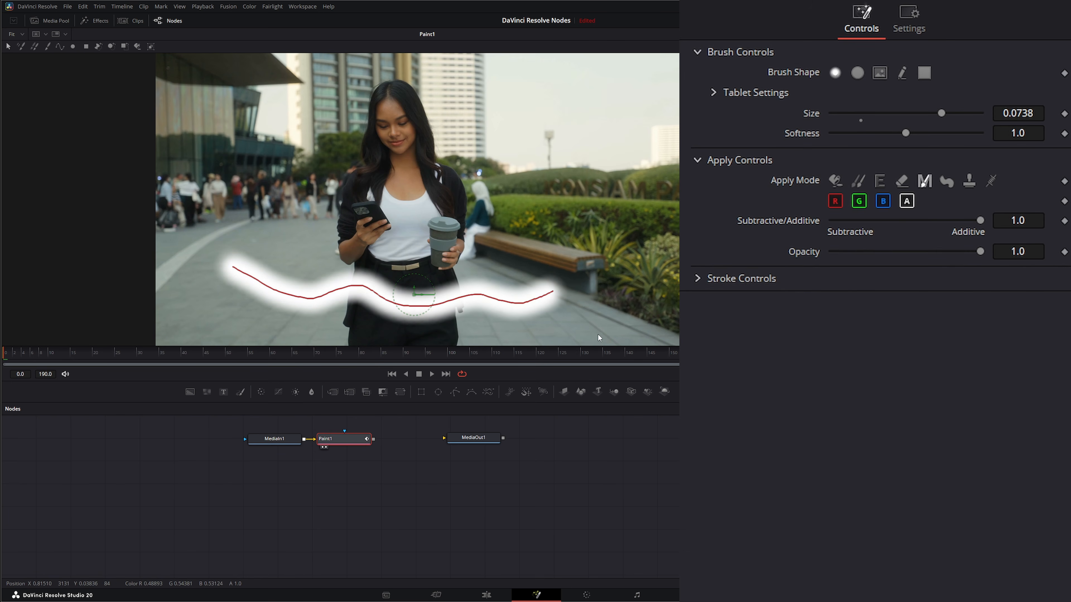
key(Delete)
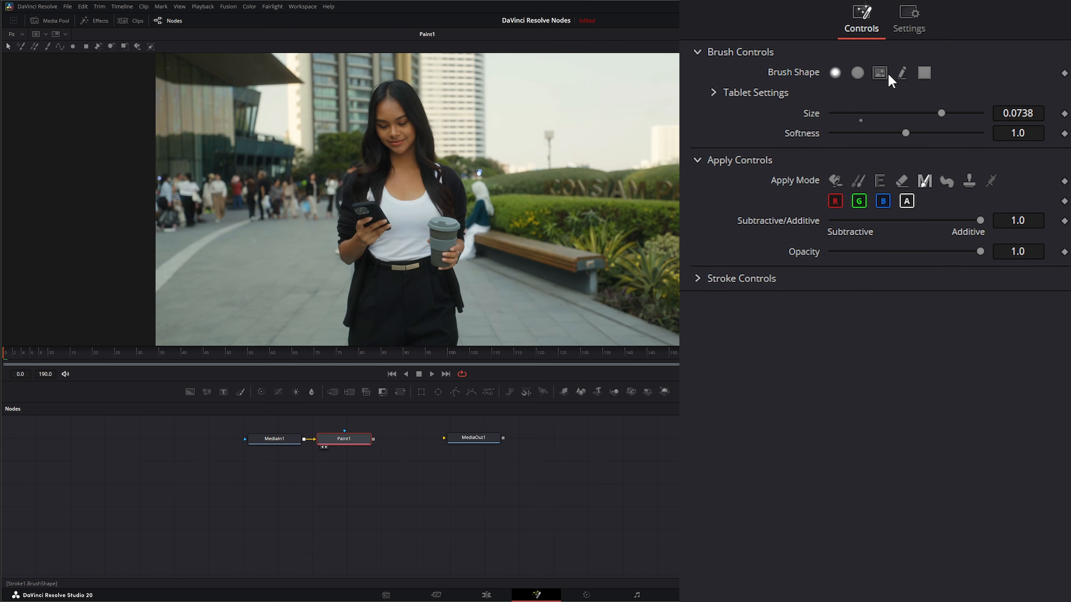
Load Album Cover - Stuck Down as an image brush of size 0.1 and stamp it on the pavement beside the woman.
click(879, 72)
click(864, 172)
click(247, 146)
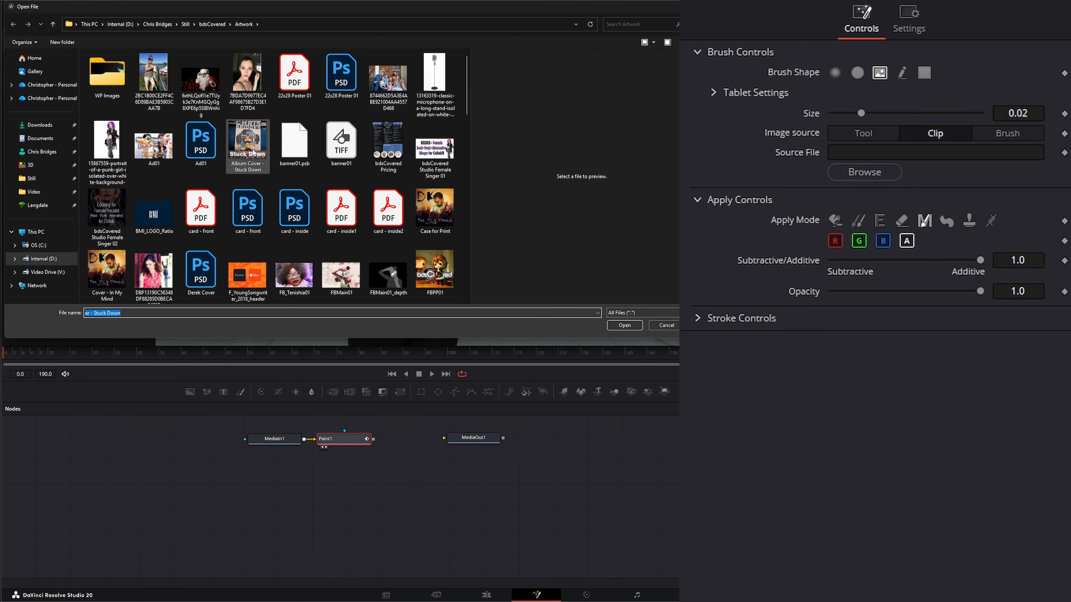
click(624, 325)
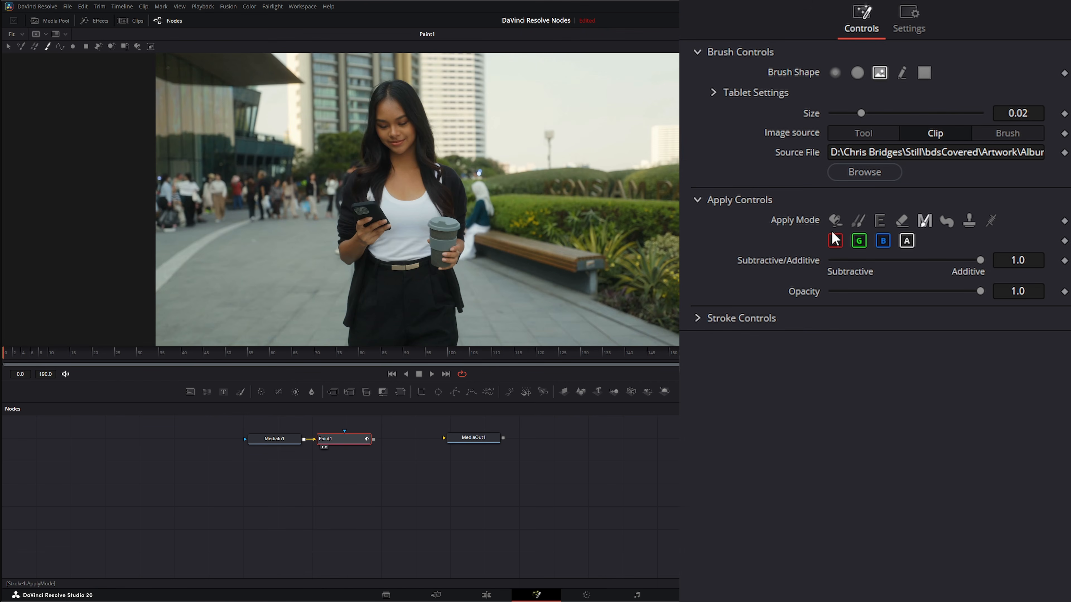
drag(860, 113, 980, 112)
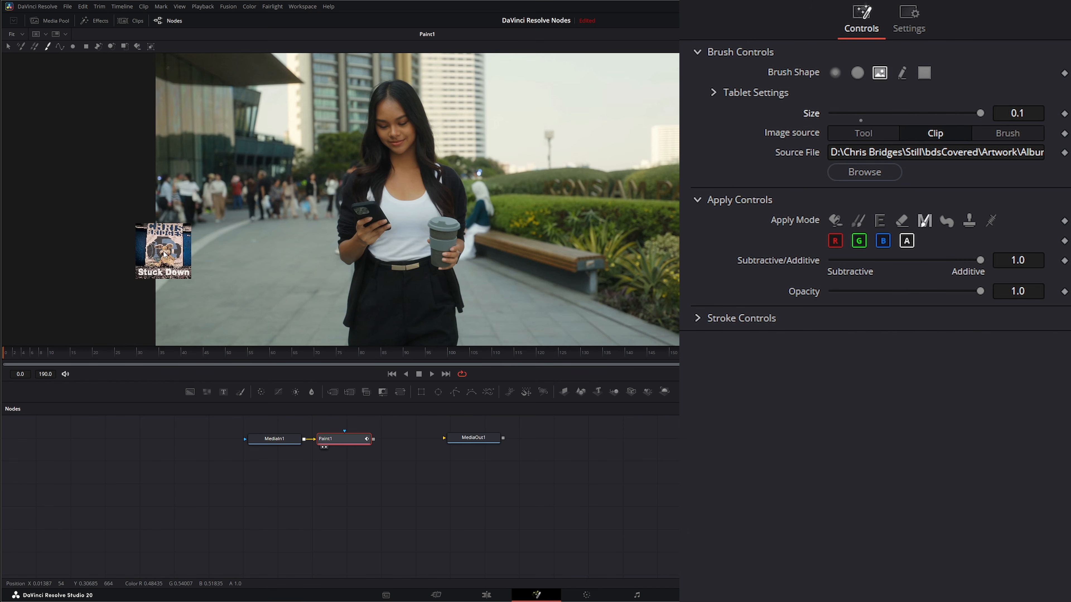
click(251, 266)
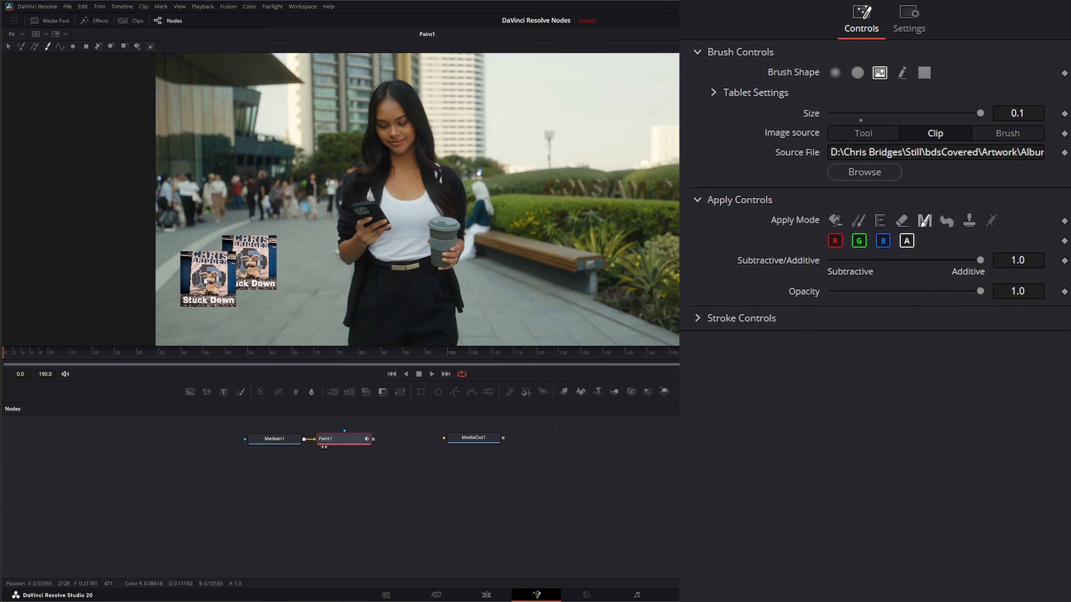
Stamp the album cover again beside the first one in Color apply mode, and switch the apply mode back to Merge.
click(836, 221)
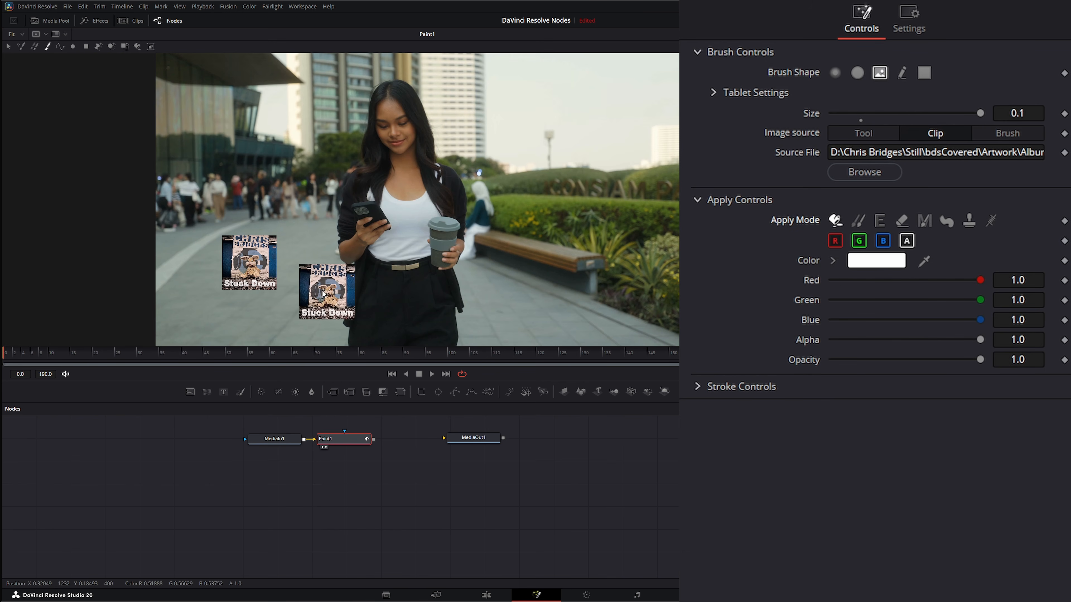
click(315, 274)
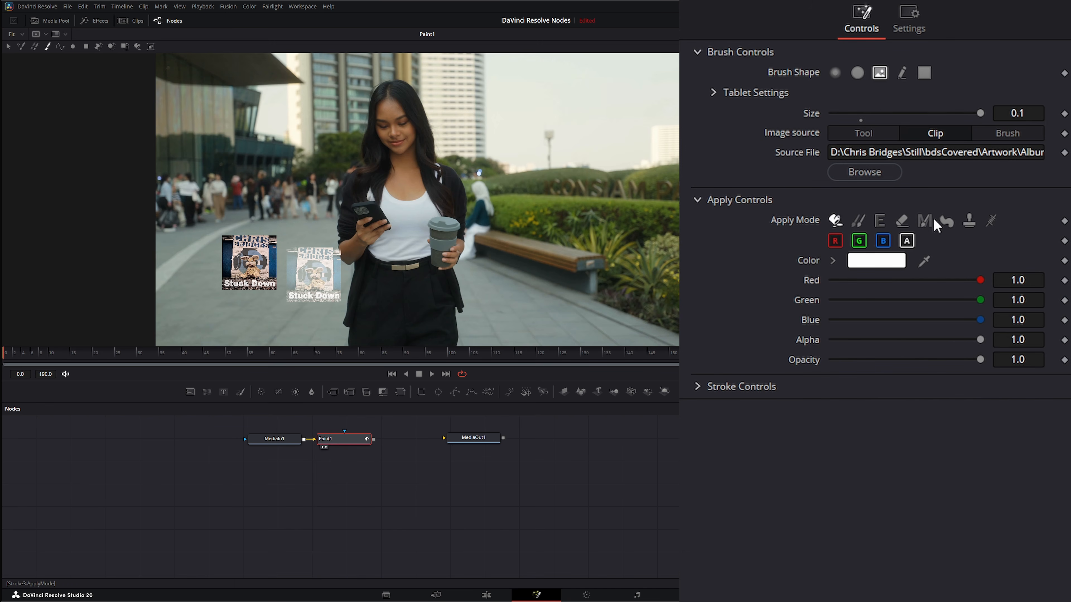
click(923, 221)
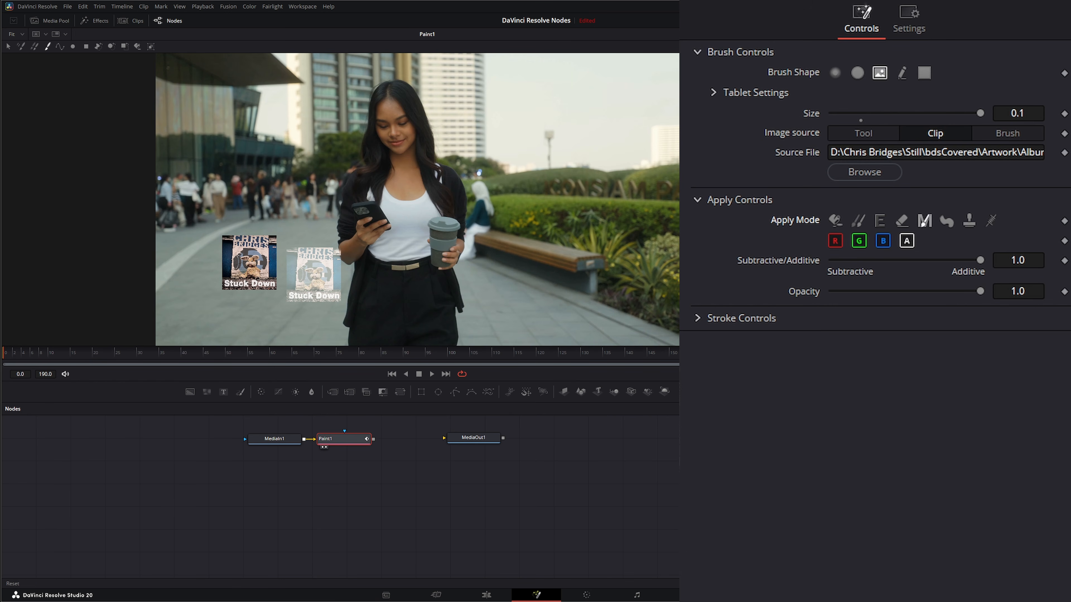
Undo the album cover stamps and smear the woman's trouser leg below the cup in Smear mode with brush size 0.061.
key(ctrl+z)
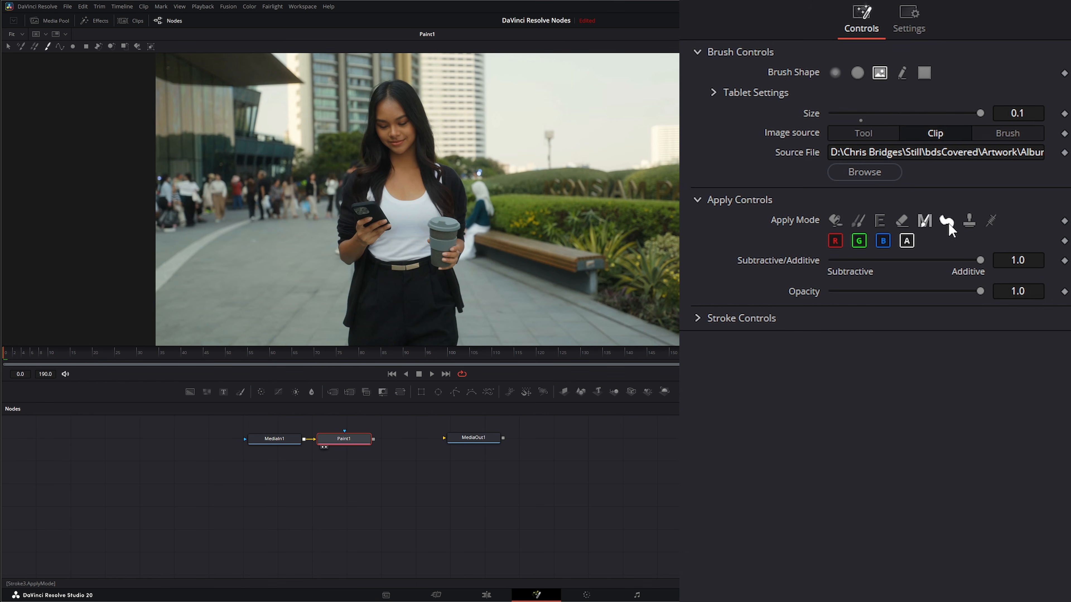
click(947, 223)
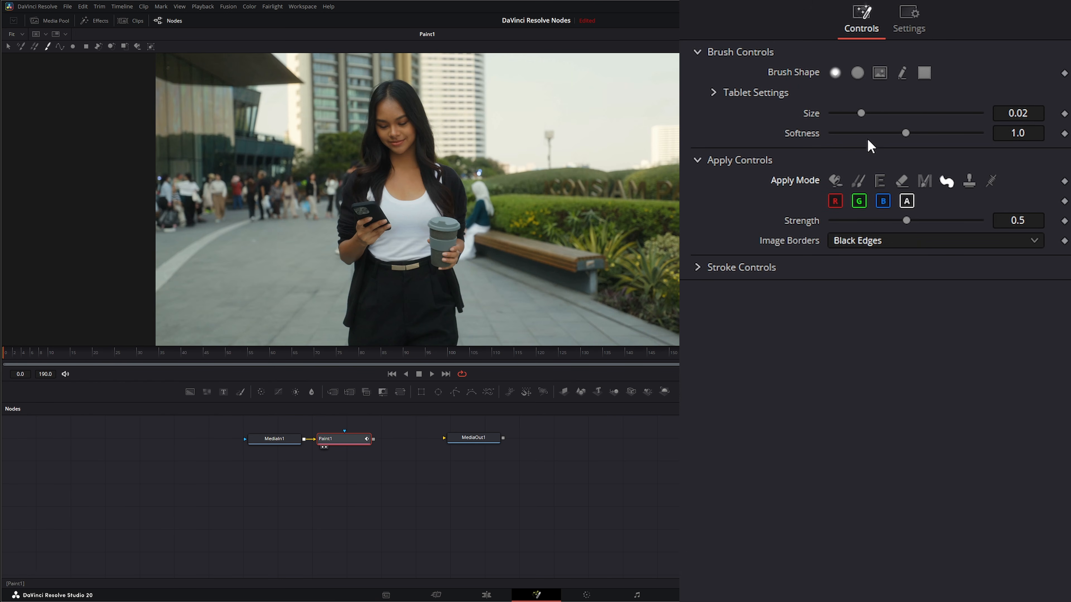
drag(861, 113, 922, 112)
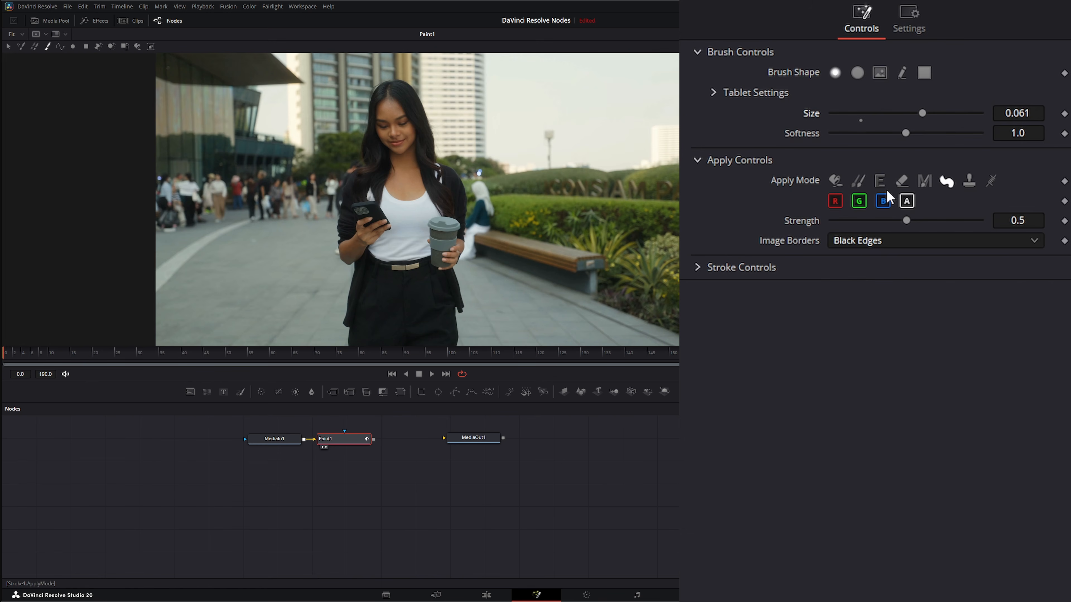
mouse_move(475, 240)
mouse_down()
mouse_move(419, 259)
mouse_move(460, 270)
mouse_move(405, 279)
mouse_move(475, 288)
mouse_move(425, 297)
mouse_move(467, 301)
mouse_move(417, 306)
mouse_move(473, 319)
mouse_move(391, 324)
mouse_move(462, 293)
mouse_move(409, 288)
mouse_move(452, 275)
mouse_up()
mouse_move(323, 152)
mouse_down()
mouse_move(523, 334)
mouse_move(565, 346)
mouse_up()
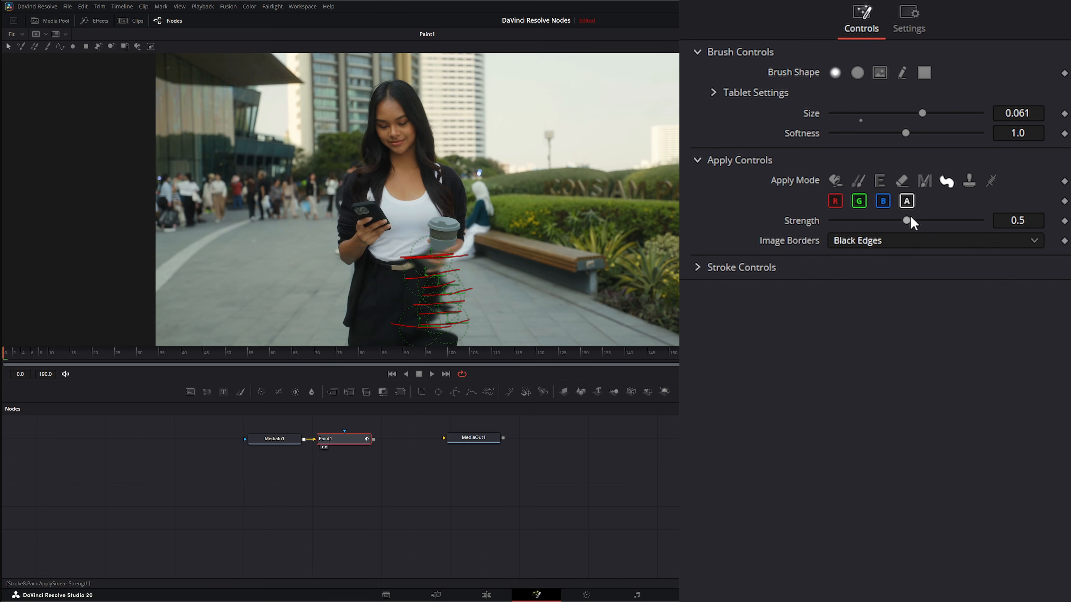
Set the smear stroke's strength to 0.62 and its image borders to Duplicate Edges.
mouse_move(908, 222)
mouse_down()
mouse_move(951, 221)
mouse_move(874, 236)
mouse_move(821, 228)
mouse_move(983, 221)
mouse_move(904, 223)
mouse_move(923, 221)
mouse_up()
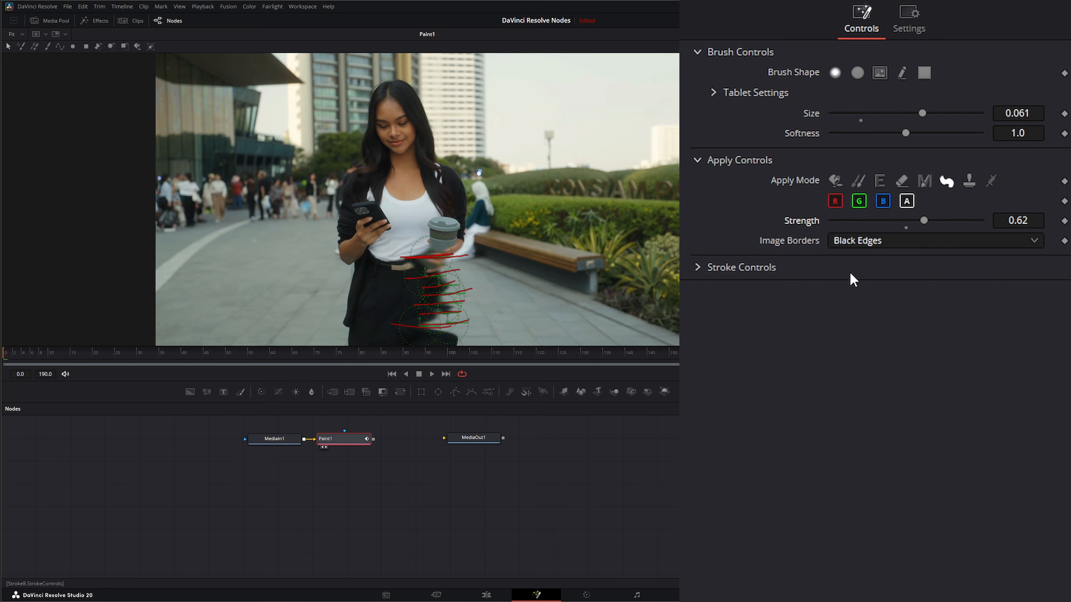
click(856, 242)
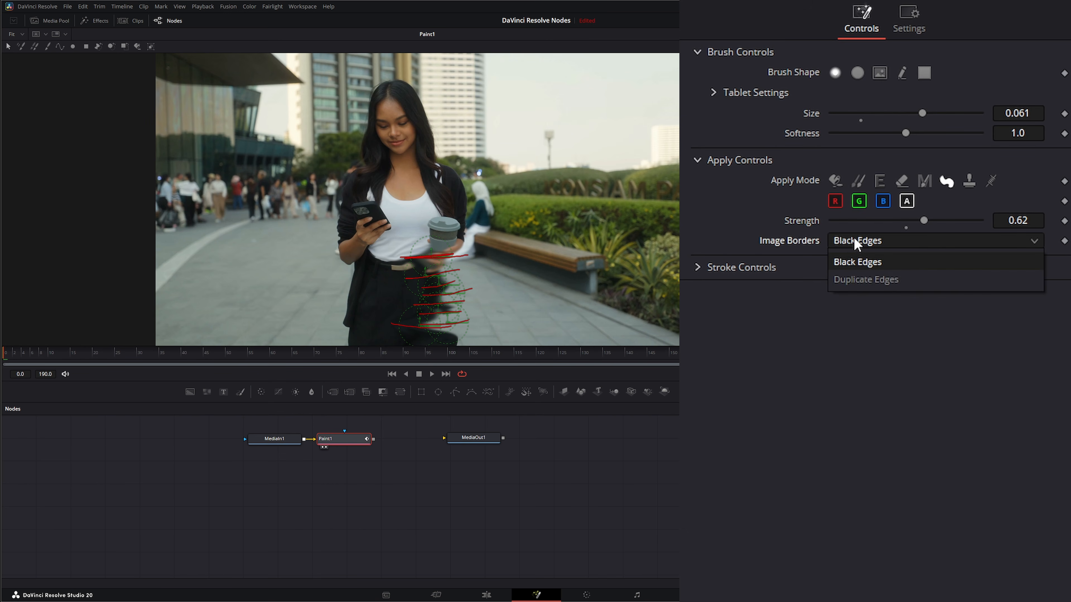
click(868, 280)
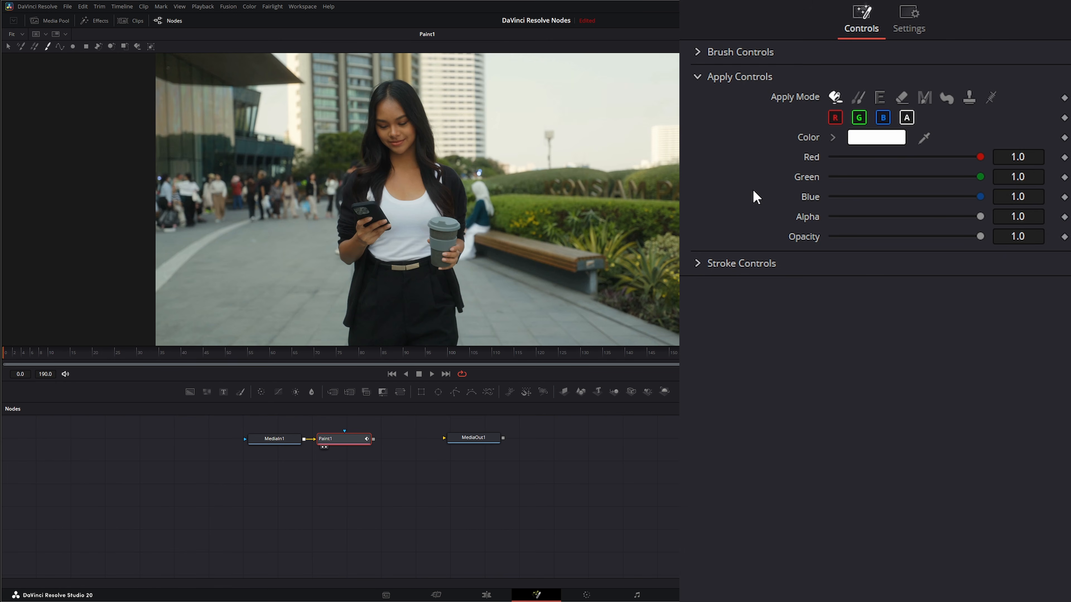
Stamp a soft brush of size 0.0759 on the pavement beside the woman in Stamp apply mode.
click(969, 99)
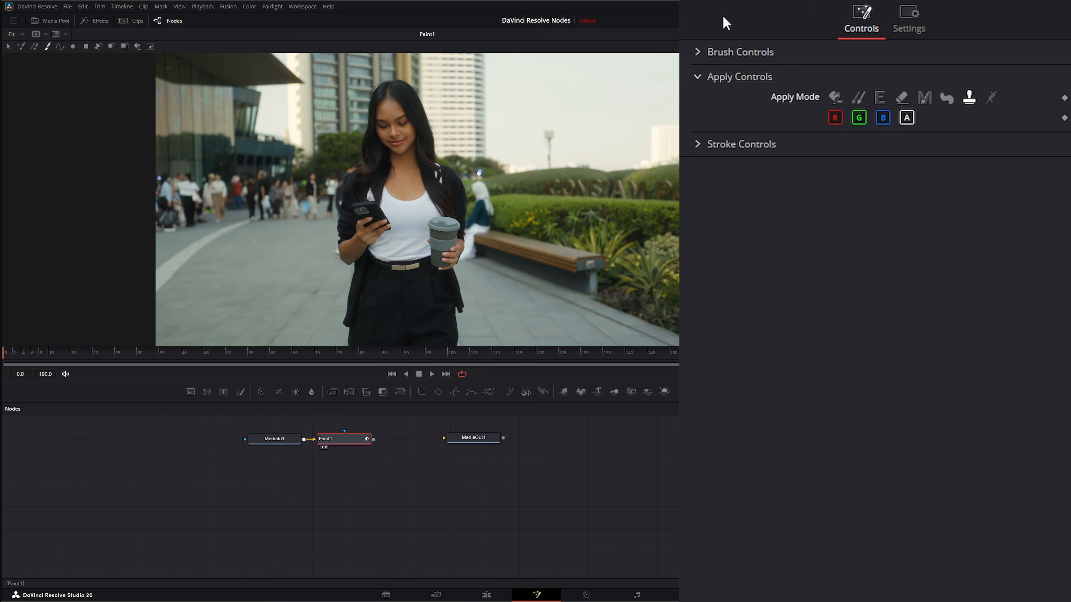
click(739, 52)
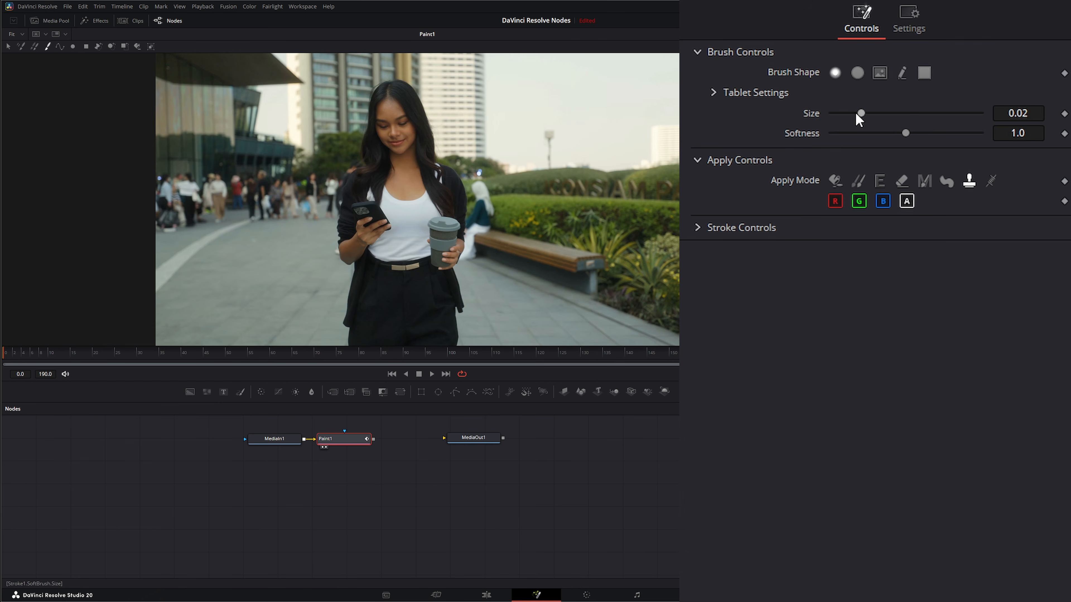
drag(860, 113, 944, 113)
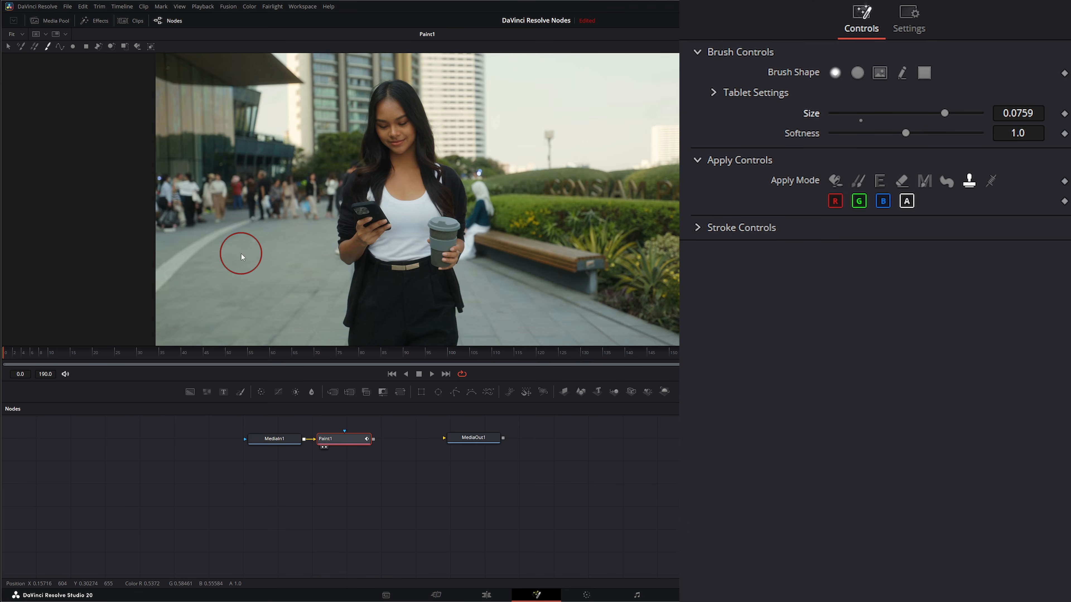
scroll(242, 253, up, 5)
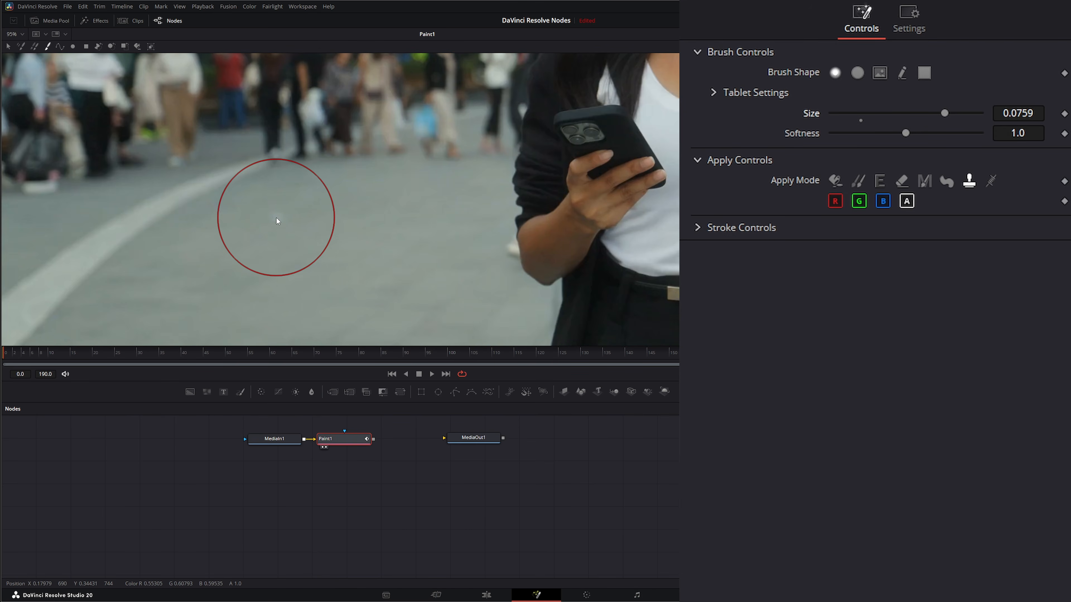
click(276, 218)
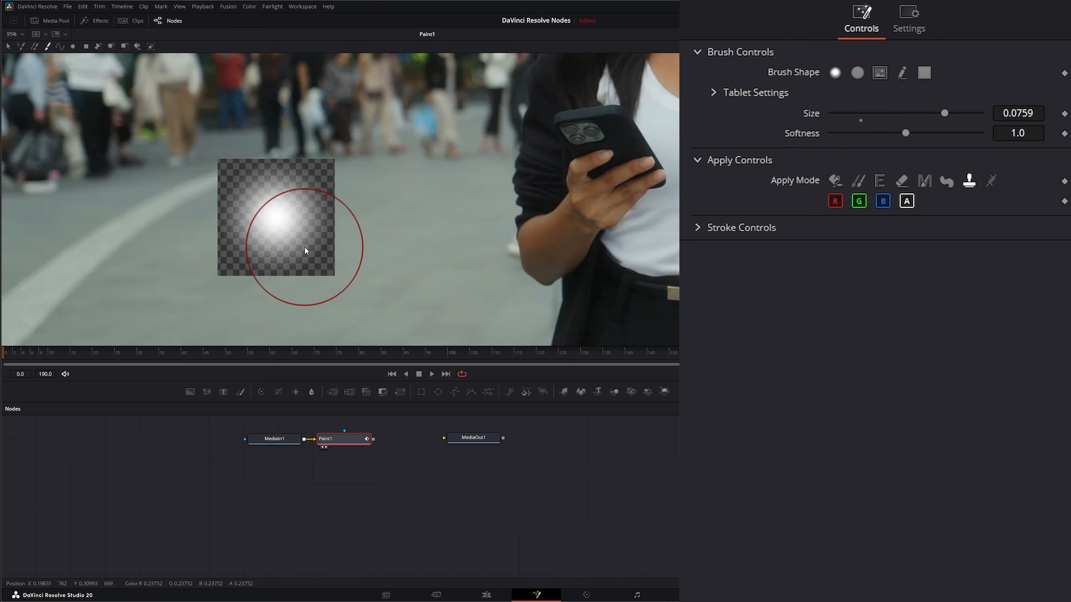
Inspect the stamped area in the alpha channel and return the viewer to full color.
scroll(305, 246, down, 4)
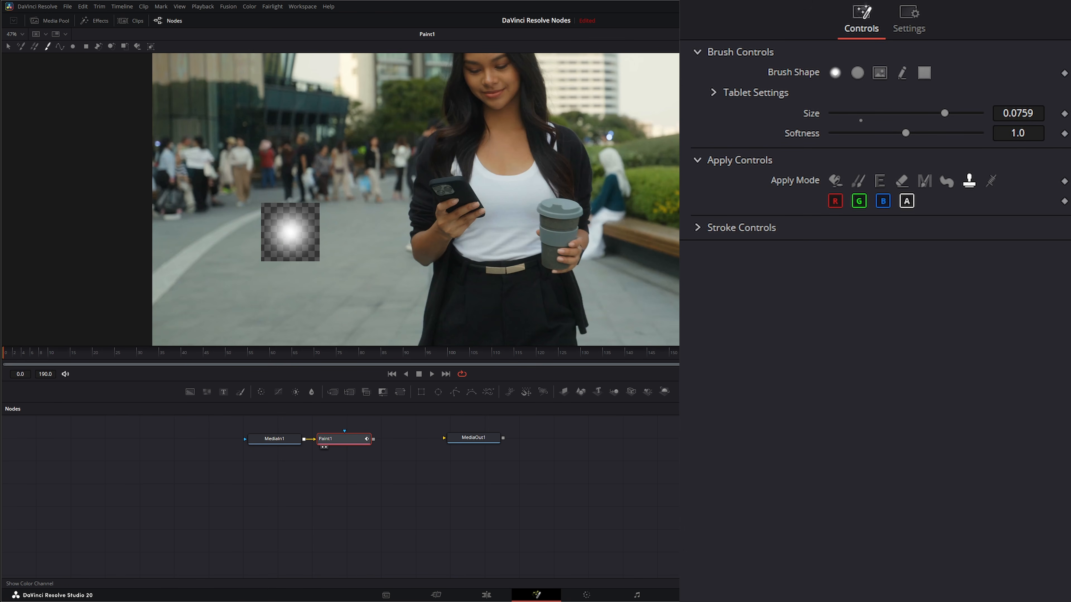
key(a)
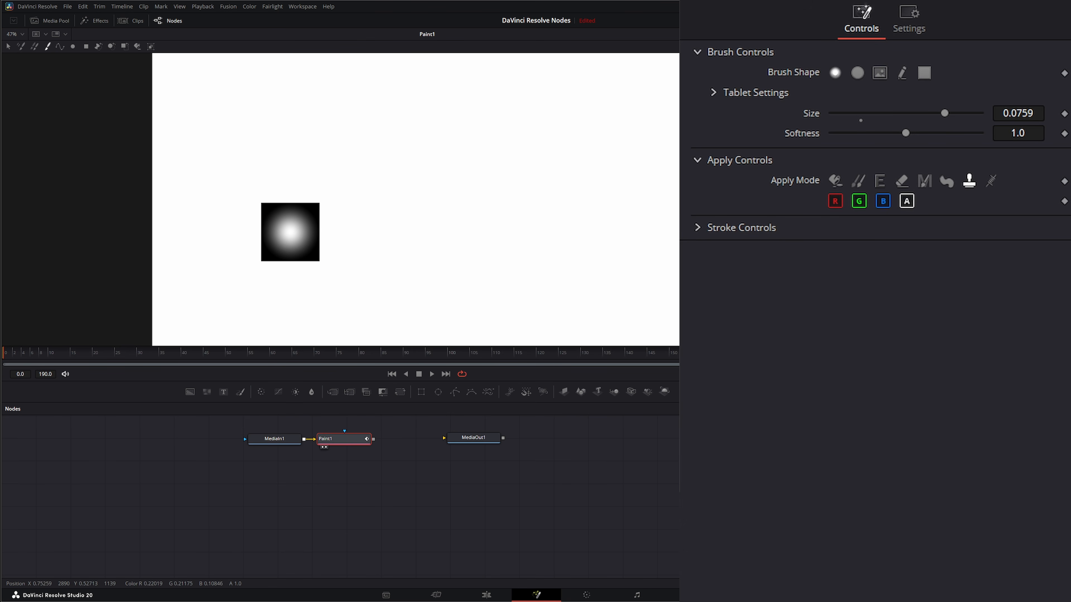
key(a)
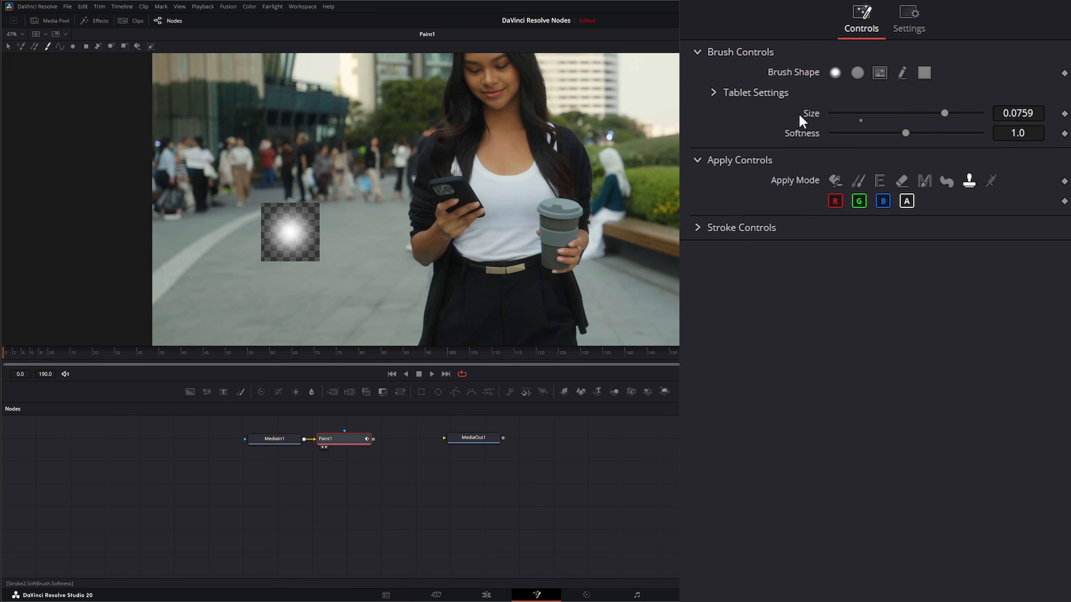
Load Album Cover - Stuck Down as an image brush of size 0.1 and stamp it above the soft brush stamp.
click(880, 72)
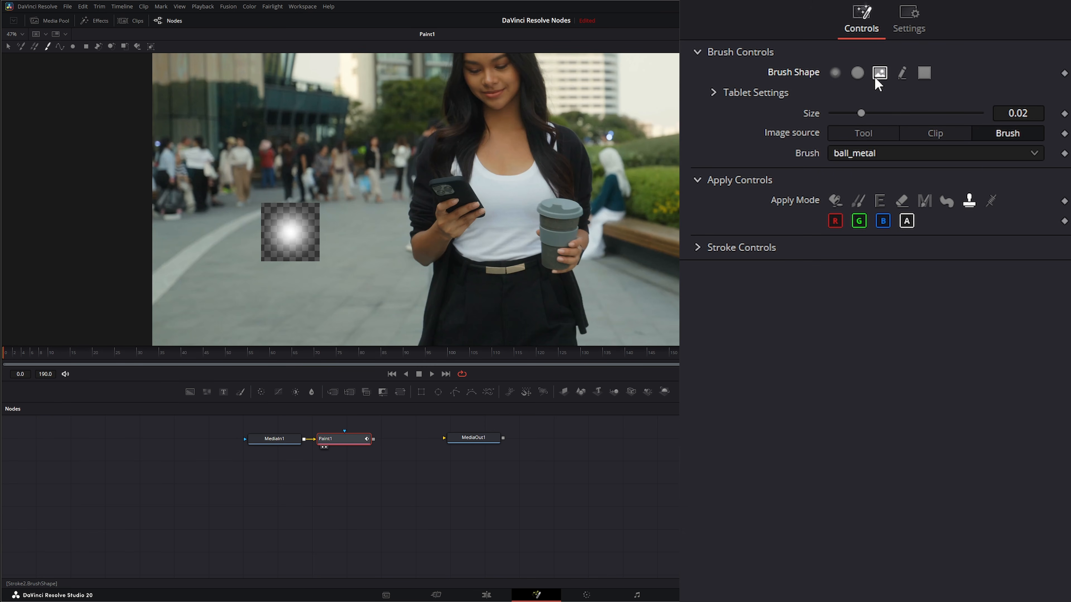
click(934, 134)
click(865, 172)
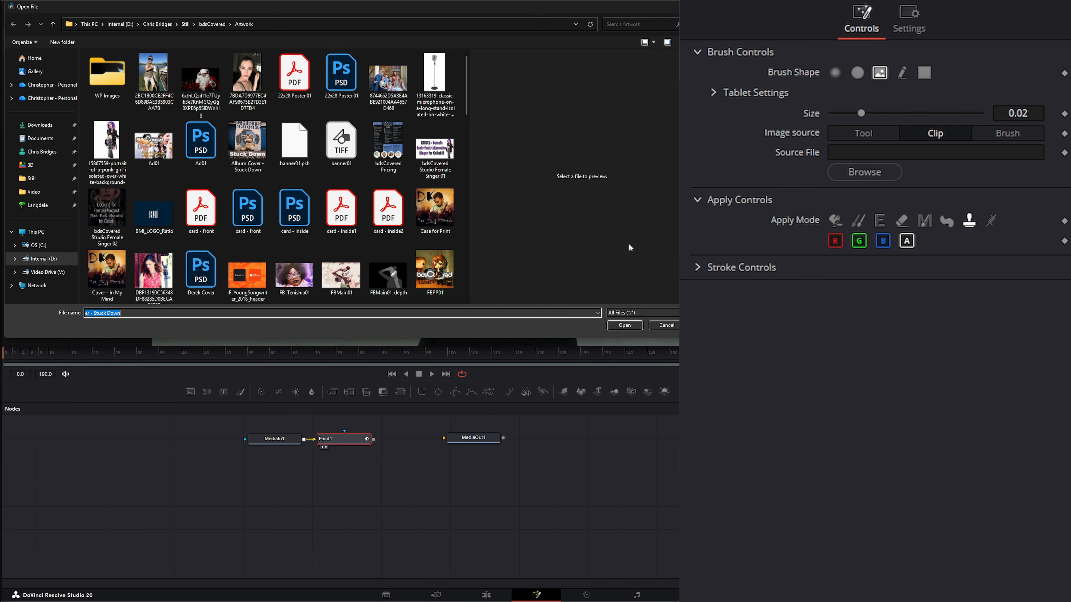
click(247, 148)
double_click(248, 148)
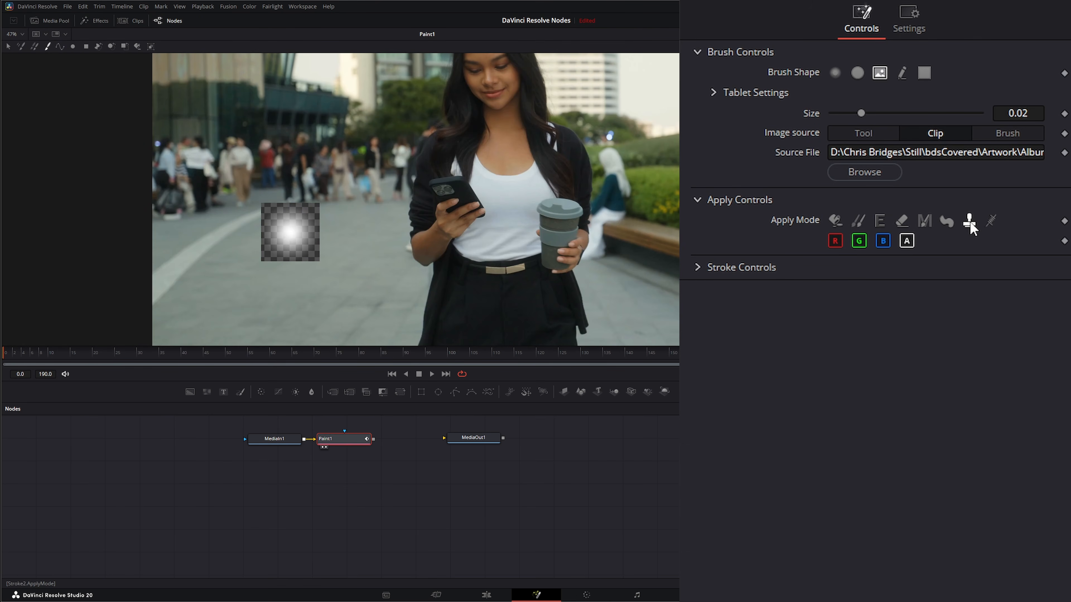
drag(861, 112, 980, 113)
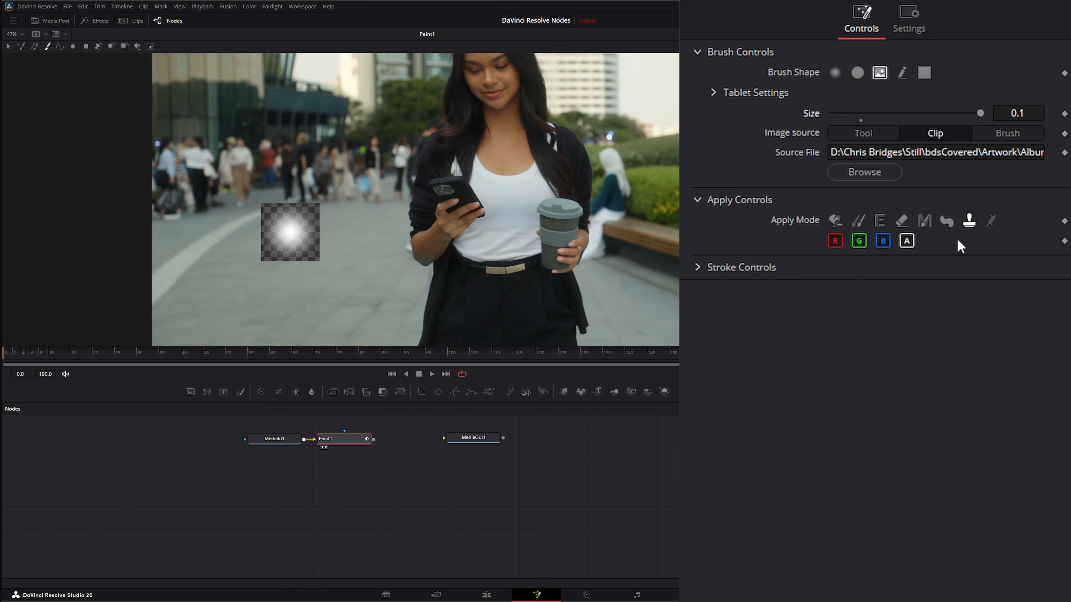
click(255, 135)
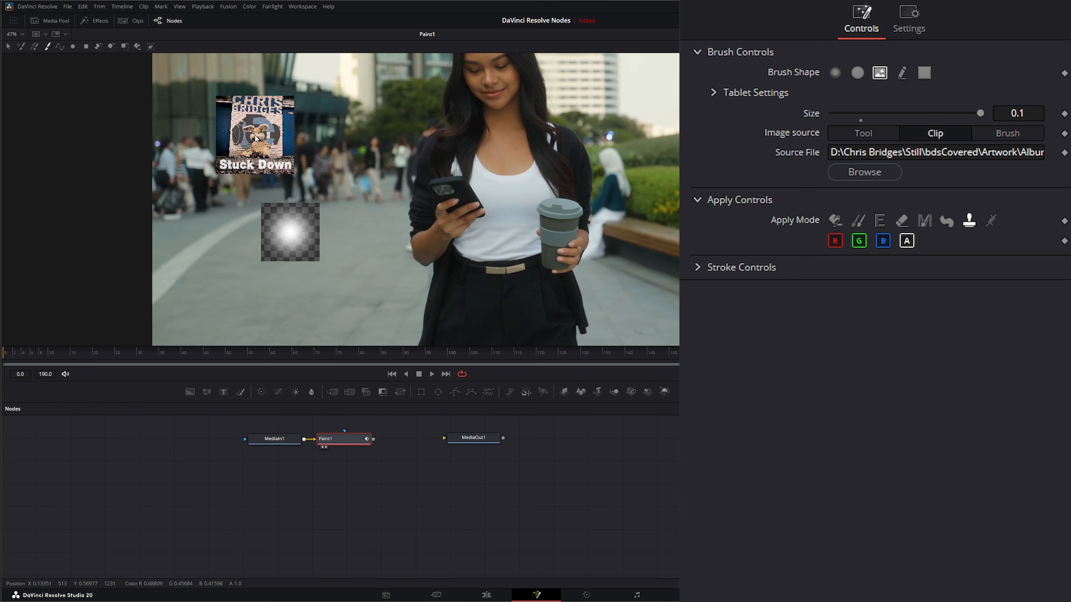
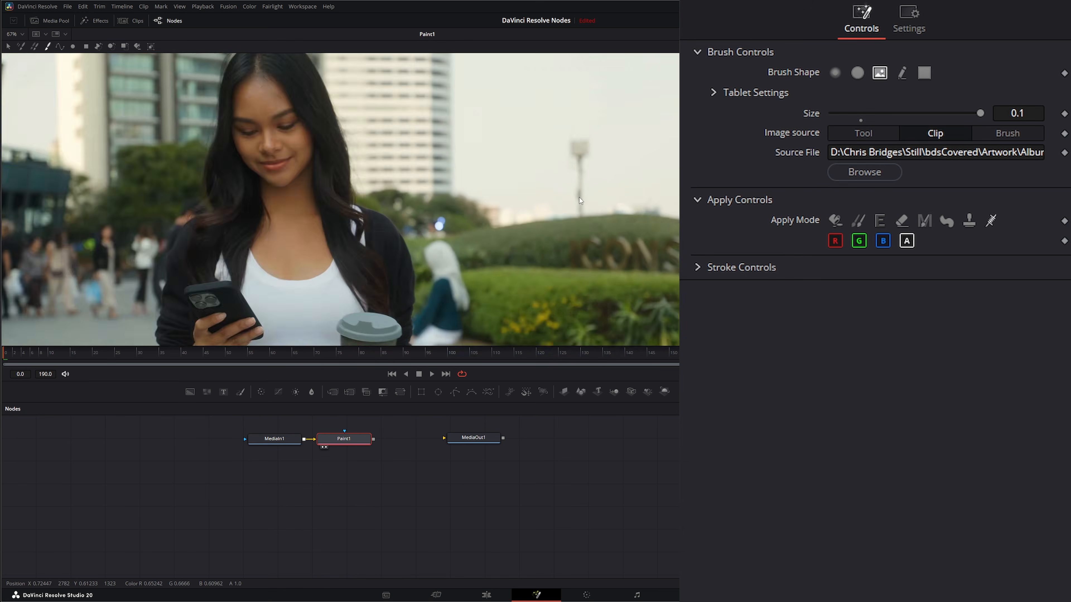
Draw a polyline stroke down the lamp post's pole in Wire Removal apply mode and reselect the finished stroke.
scroll(579, 196, up, 5)
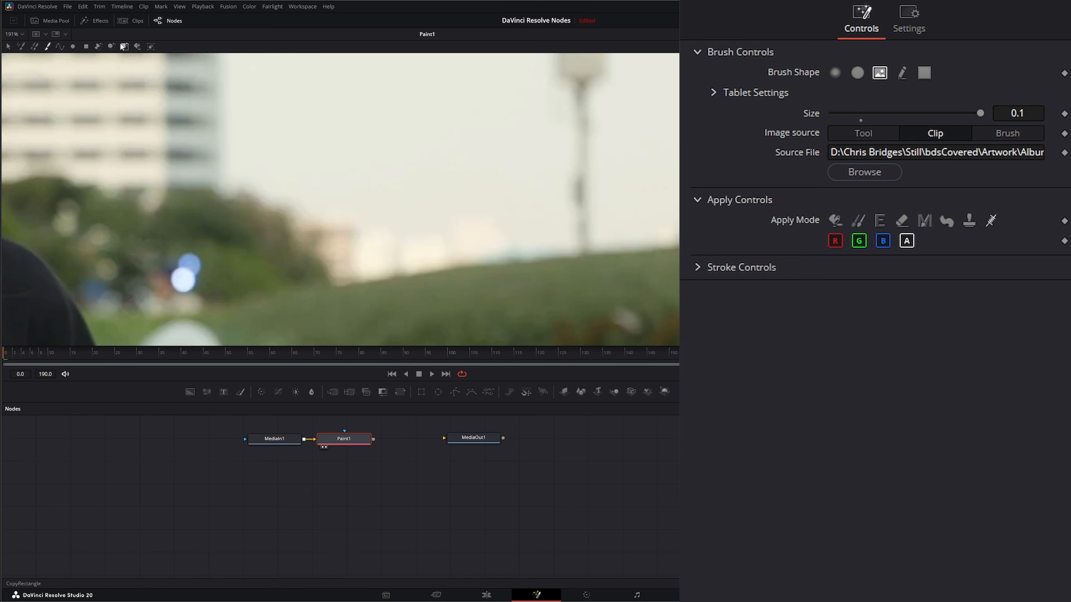
click(61, 47)
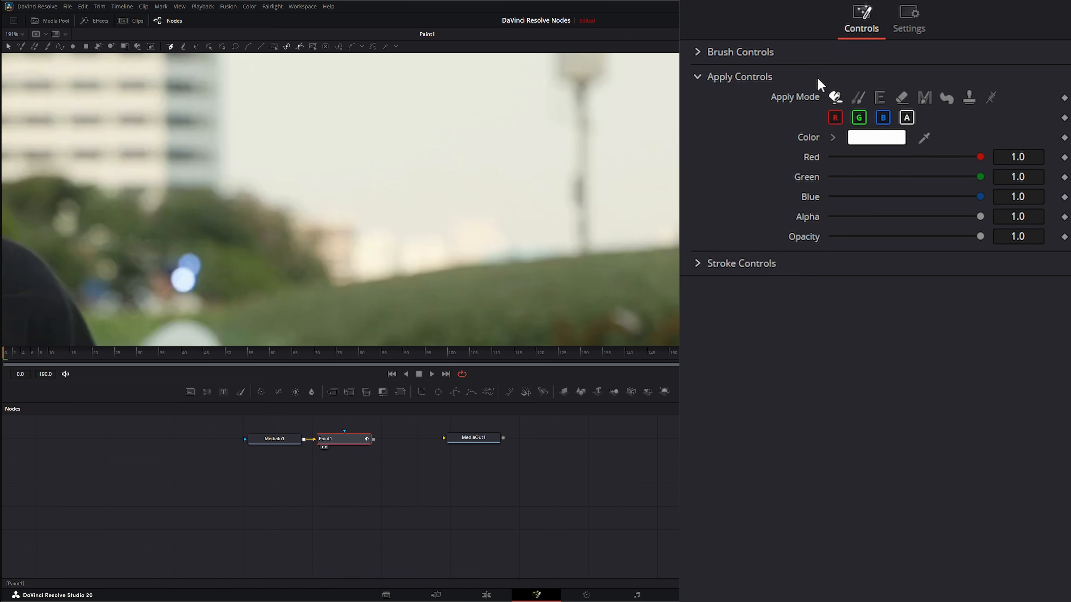
click(991, 98)
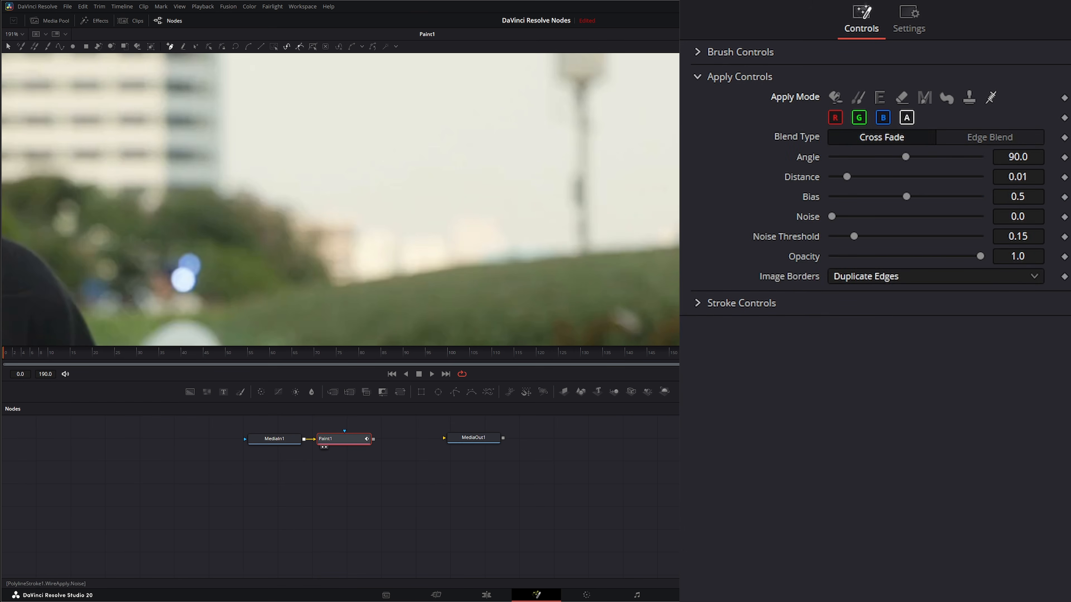
click(580, 86)
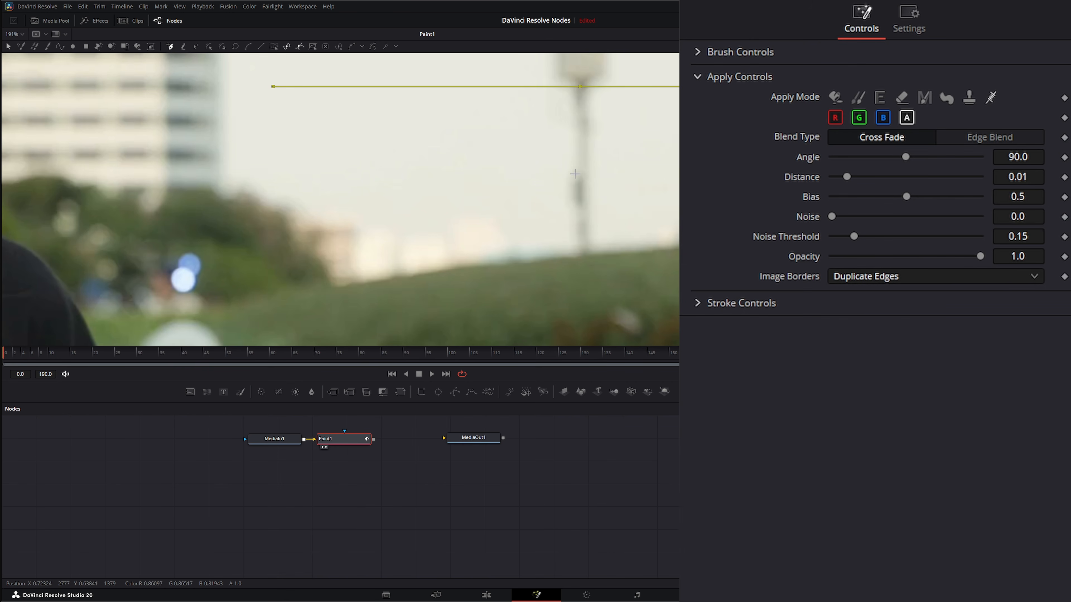
click(583, 249)
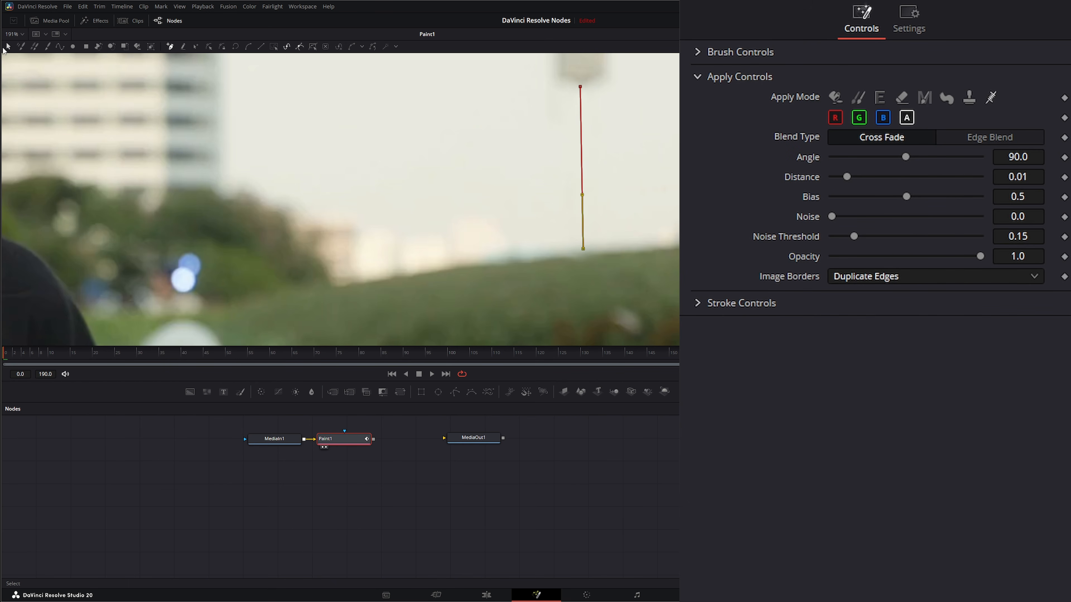
click(8, 46)
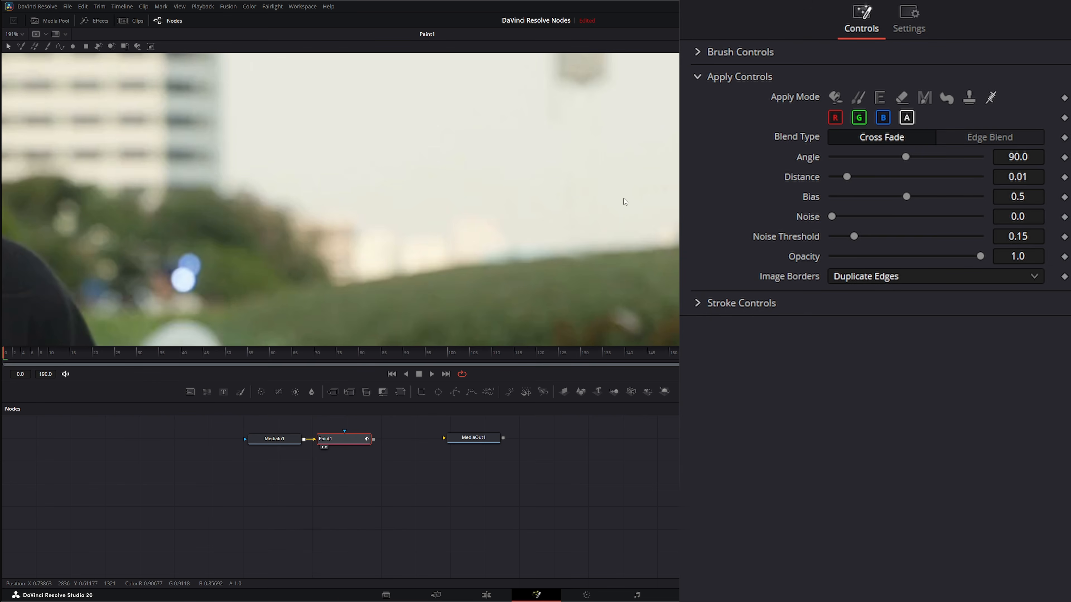
scroll(625, 202, down, 5)
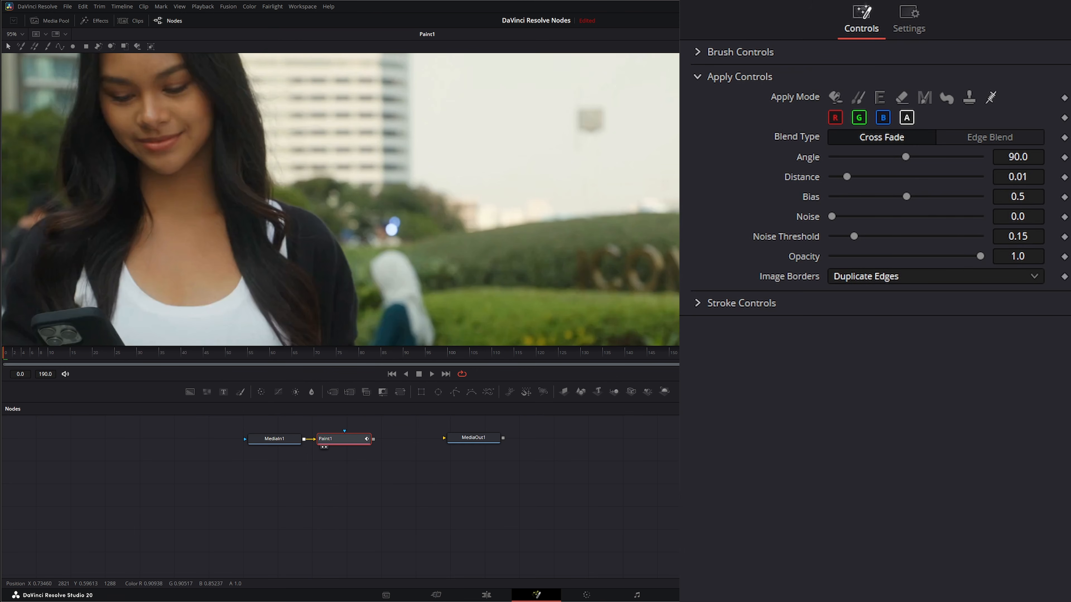
click(604, 201)
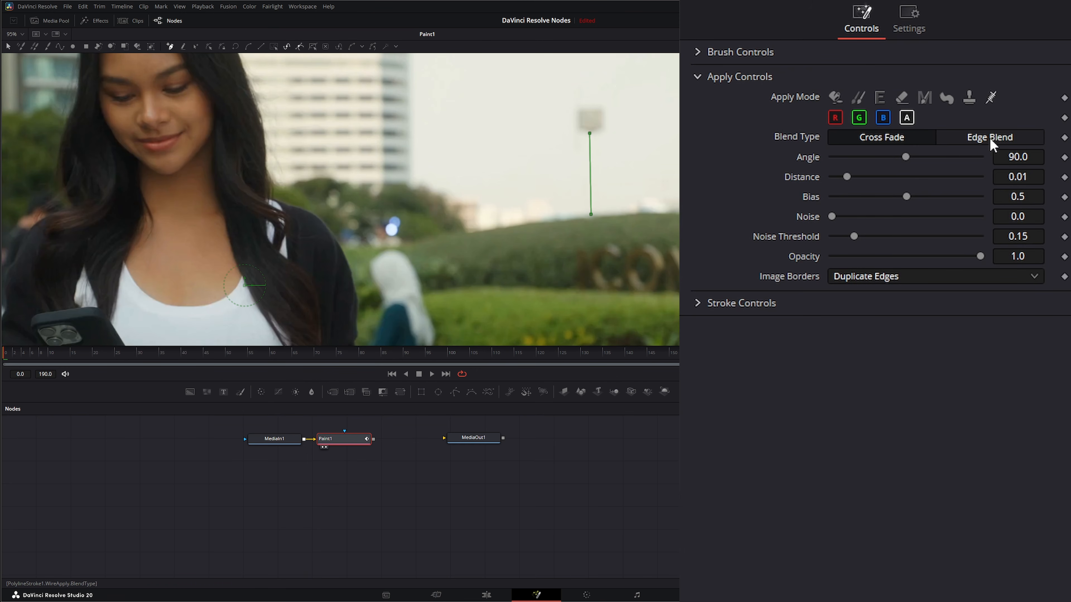
Try the Edge Blend type on the lamp post's wire removal stroke and return it to Cross Fade.
click(997, 138)
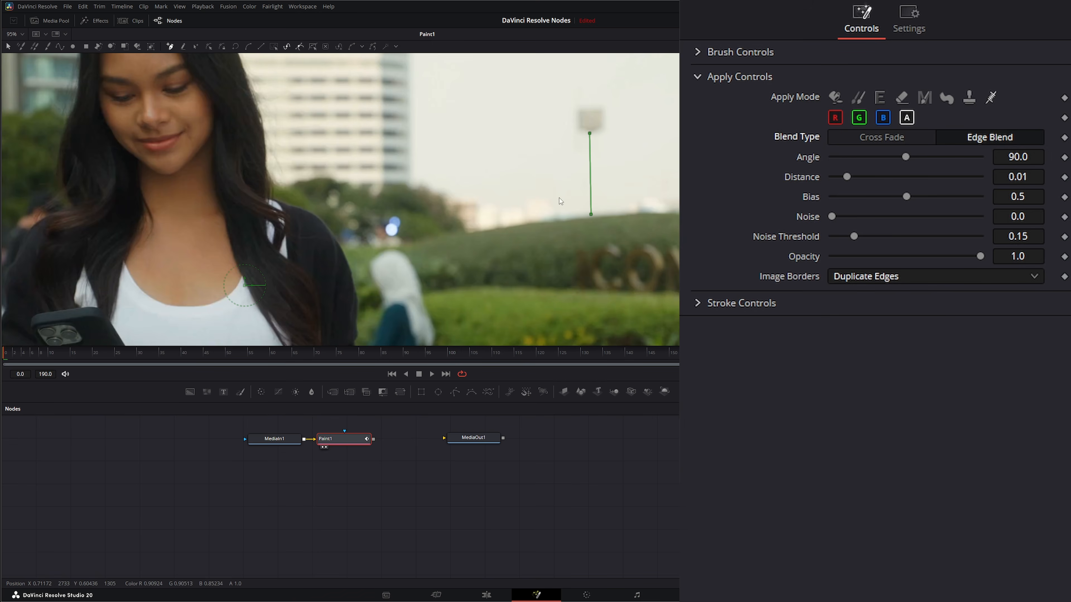
scroll(612, 176, up, 6)
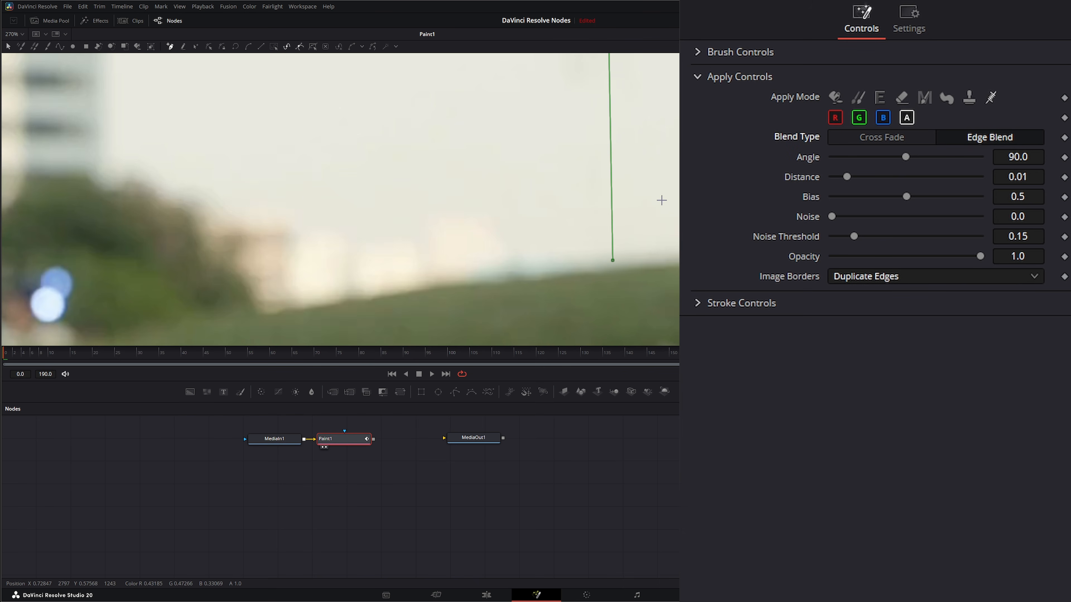
mouse_move(693, 149)
mouse_down()
mouse_move(664, 177)
mouse_move(602, 202)
mouse_up()
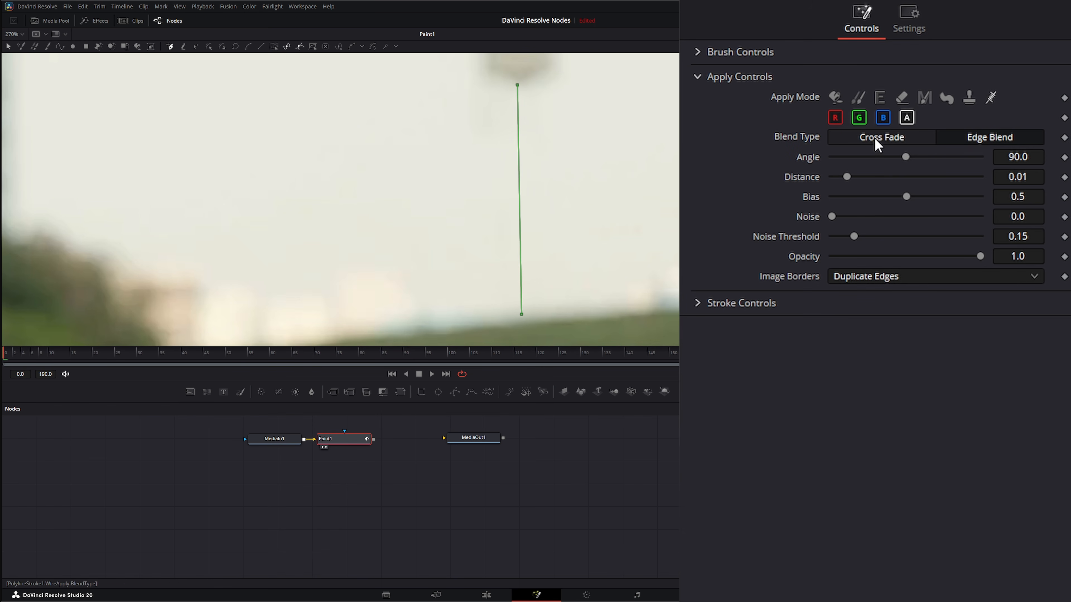
click(881, 143)
Set the wire removal stroke's distance to 0.0112, bias to 0.647 and noise to 0.316, keeping the angle at 90.0.
mouse_move(906, 157)
mouse_down()
mouse_move(938, 158)
mouse_move(876, 155)
mouse_move(928, 147)
mouse_move(896, 151)
mouse_up()
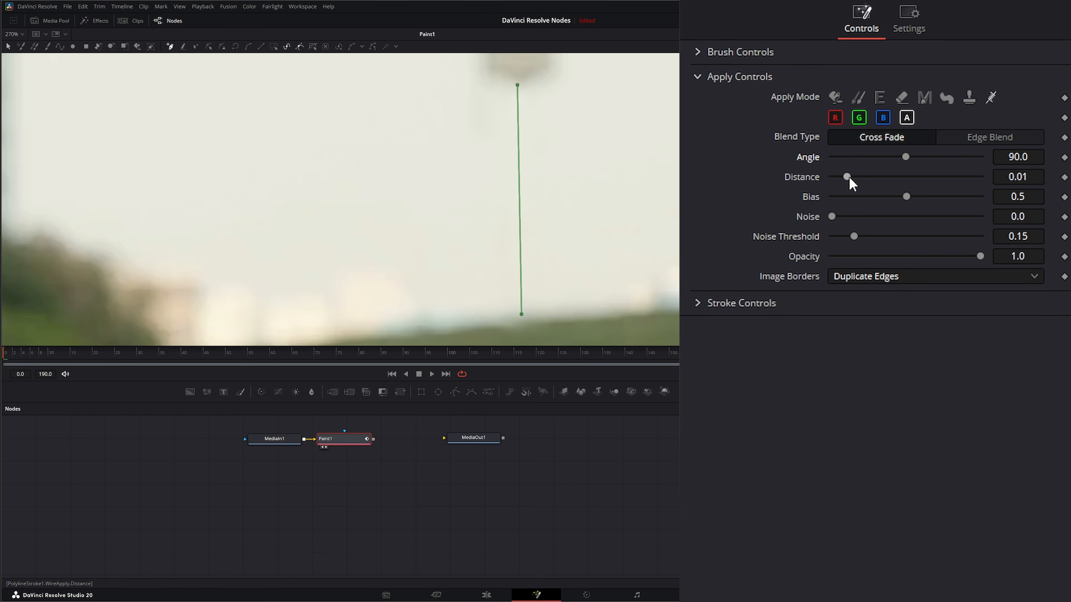
mouse_move(847, 177)
mouse_down()
mouse_move(895, 177)
mouse_move(839, 177)
mouse_move(851, 176)
mouse_up()
mouse_move(907, 197)
mouse_down()
mouse_move(949, 196)
mouse_move(886, 201)
mouse_move(953, 185)
mouse_move(886, 192)
mouse_move(896, 189)
mouse_up()
drag(910, 190, 929, 190)
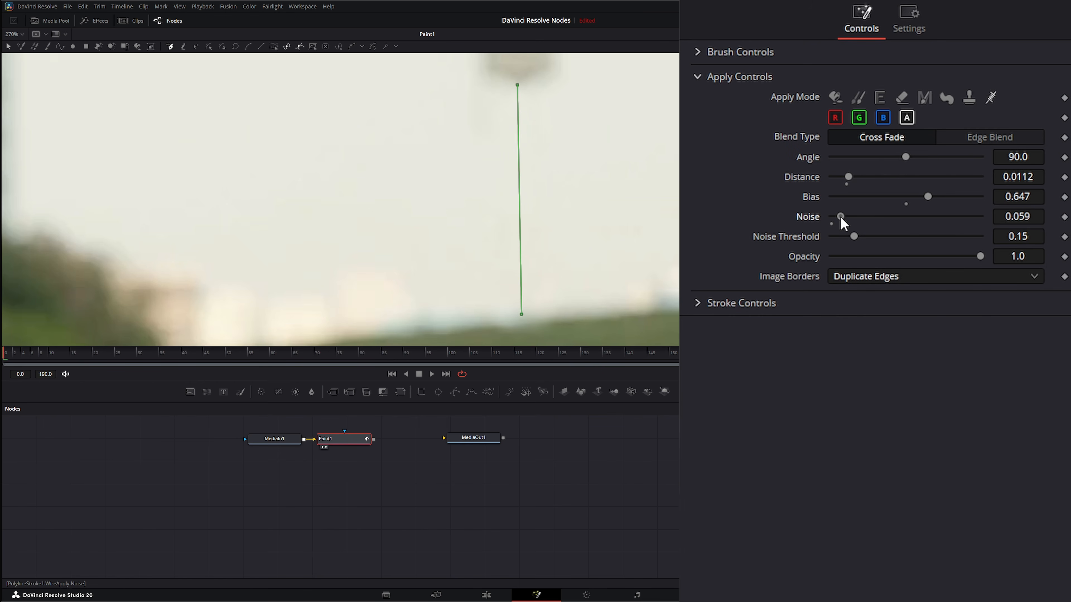
drag(840, 217, 879, 216)
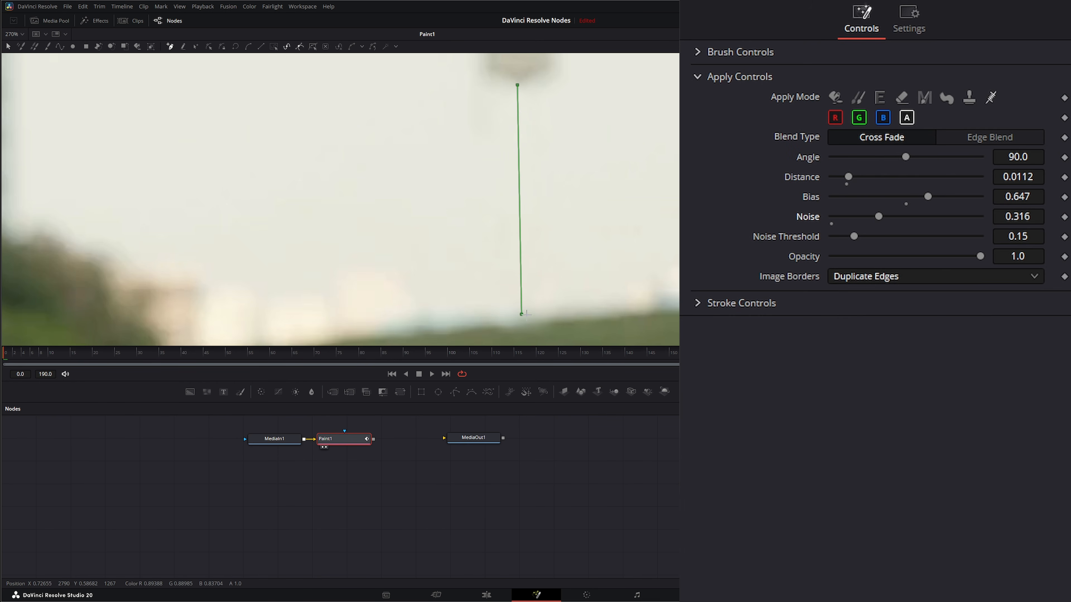
Set the wire removal stroke's noise to 0.567 and noise threshold to 0.439, keeping its opacity at 1.0.
scroll(525, 254, up, 2)
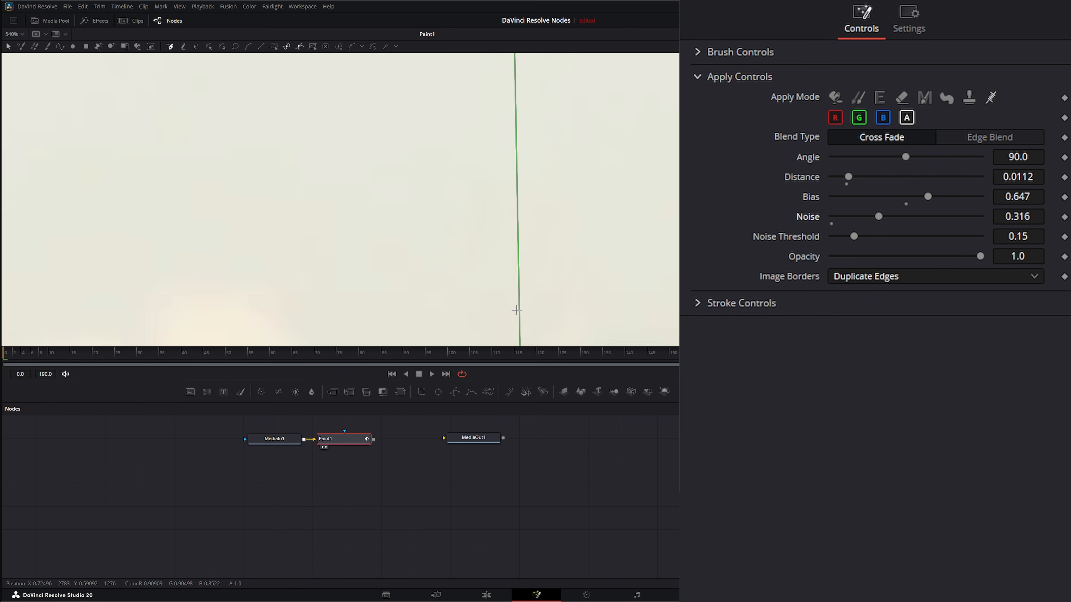
scroll(524, 279, down, 3)
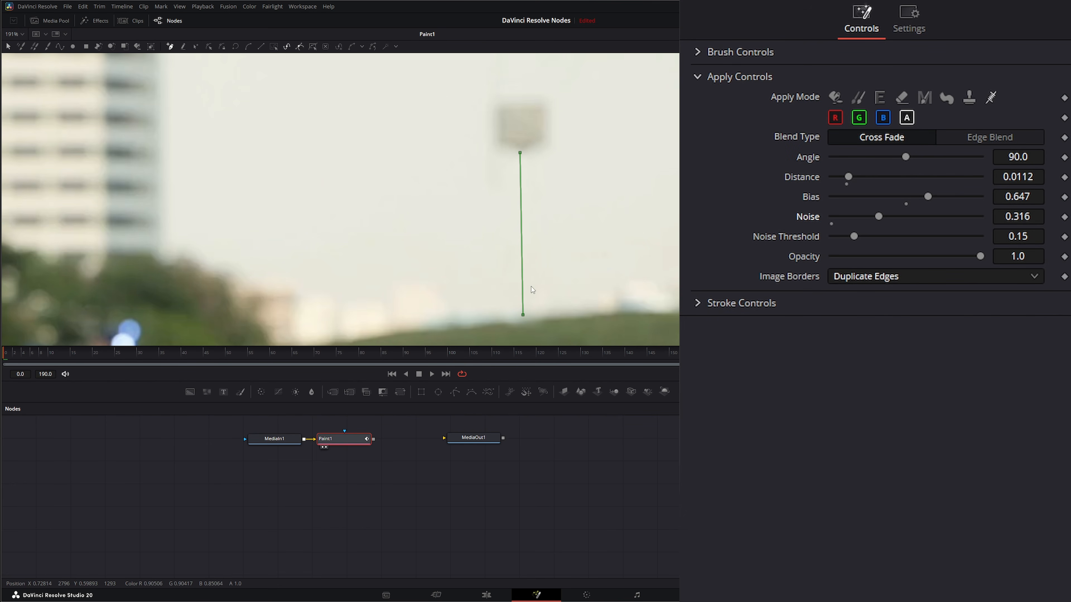
scroll(532, 290, up, 1)
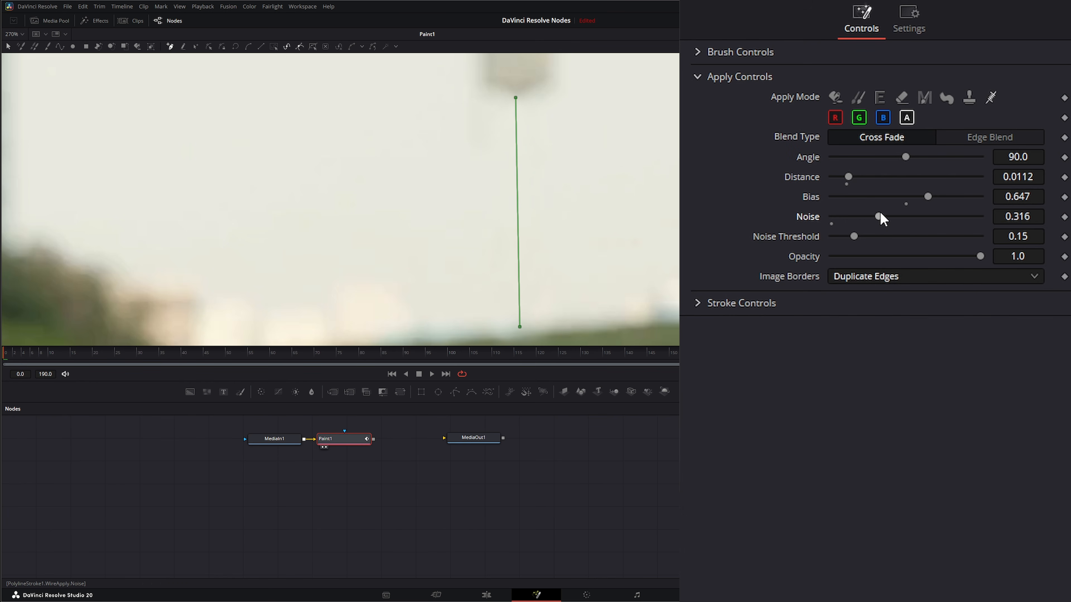
drag(831, 217, 918, 226)
drag(854, 237, 895, 237)
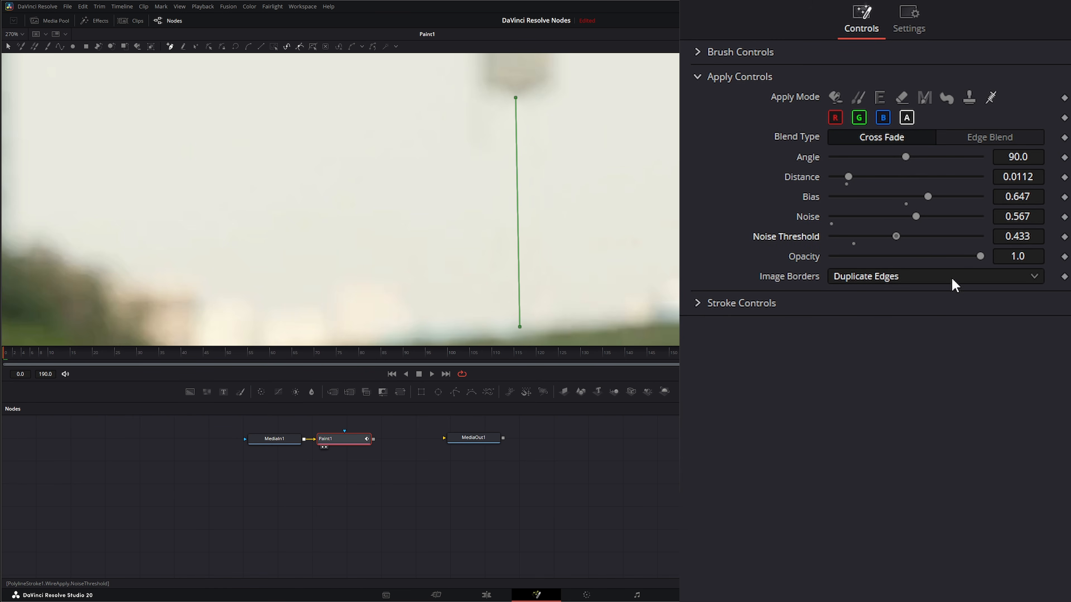
drag(980, 256, 1024, 261)
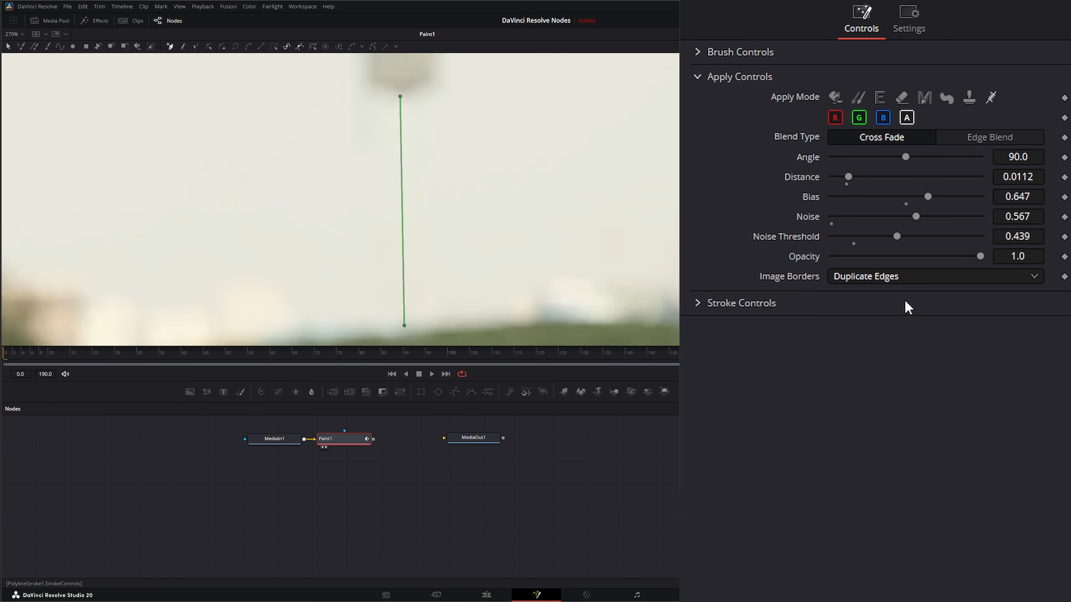
Set the wire removal stroke's image borders to Black Edges and show its stroke controls.
click(865, 278)
click(878, 302)
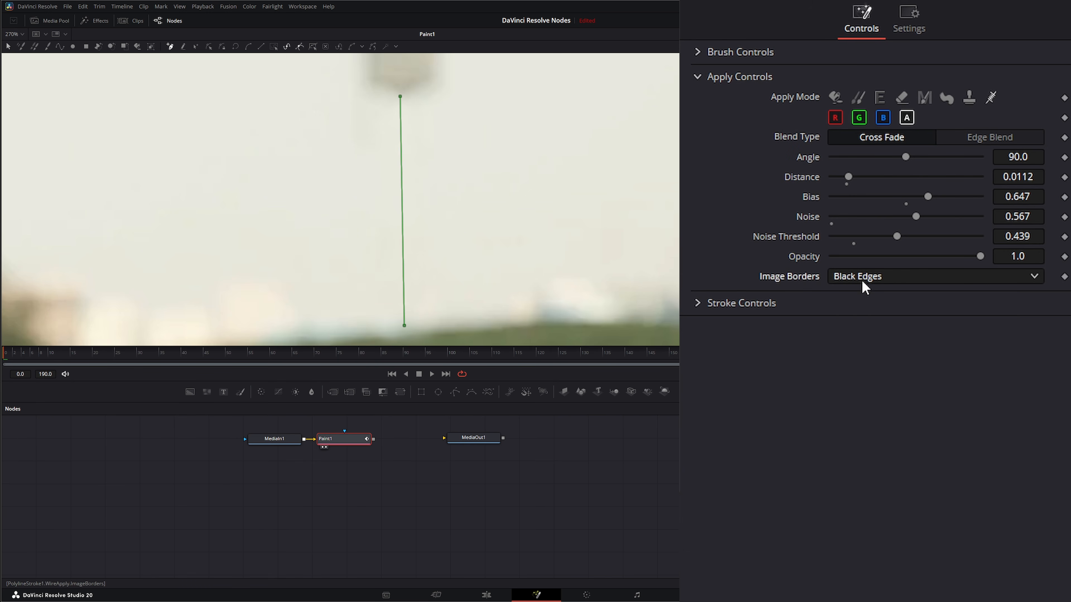
click(864, 303)
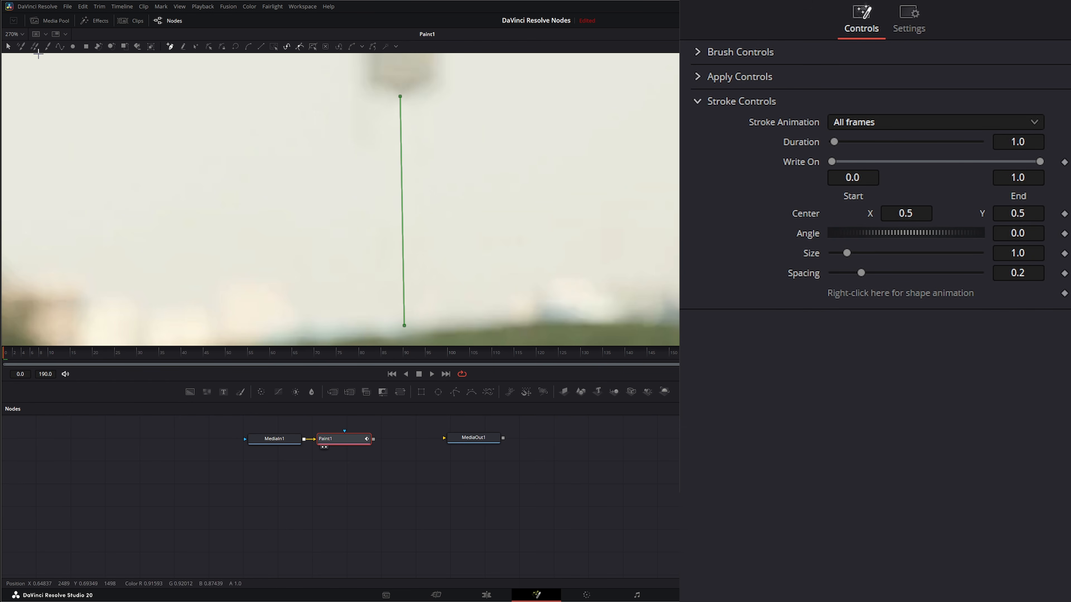
Paint a single white dot on the pavement beside the woman with the Multistroke tool in Color apply mode.
click(23, 48)
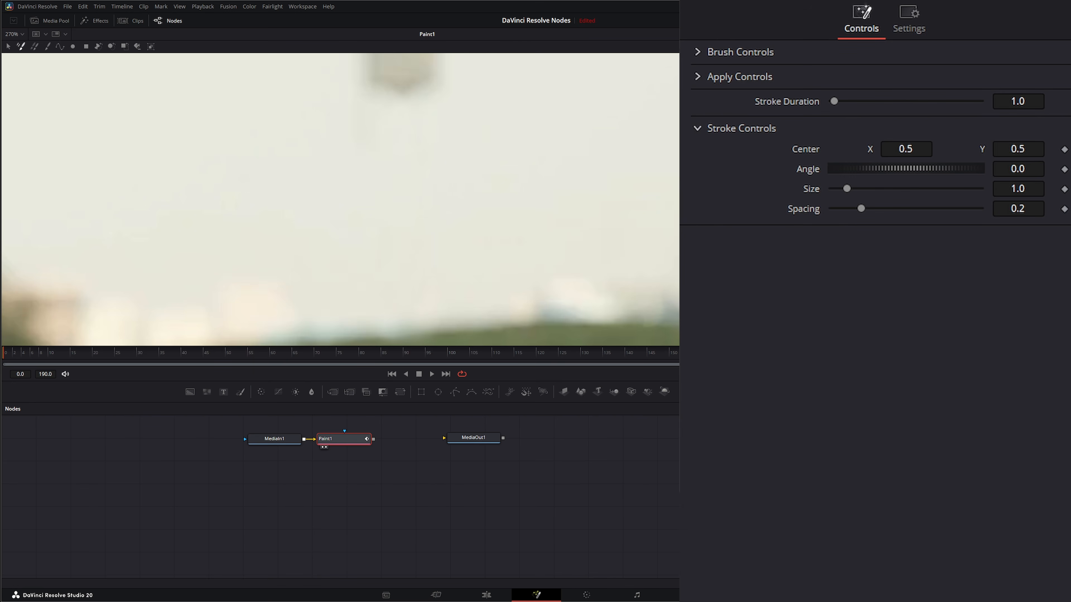
scroll(383, 251, down, 8)
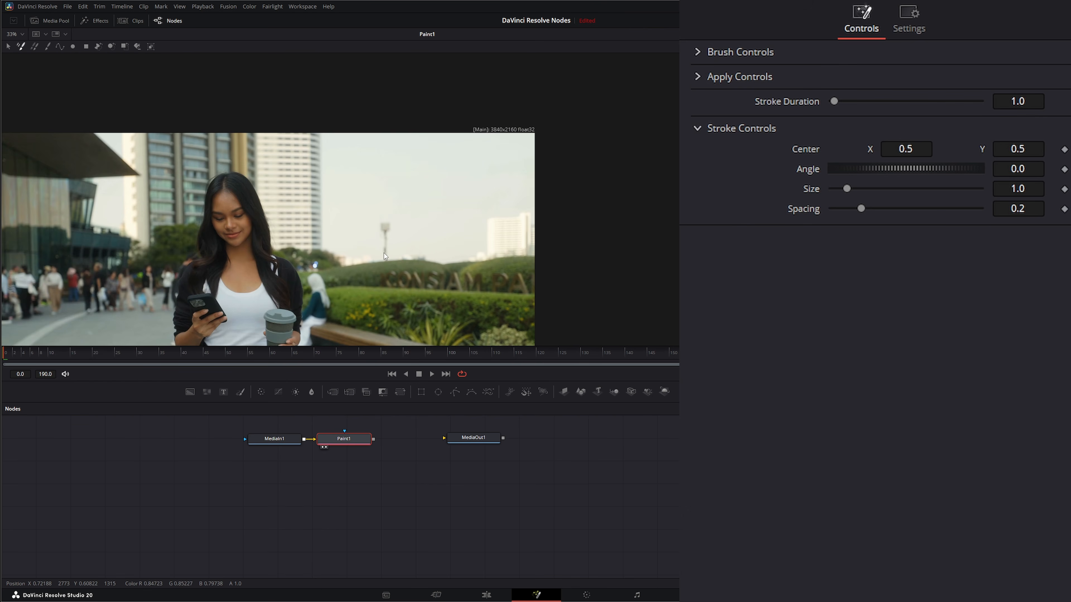
drag(445, 186, 414, 167)
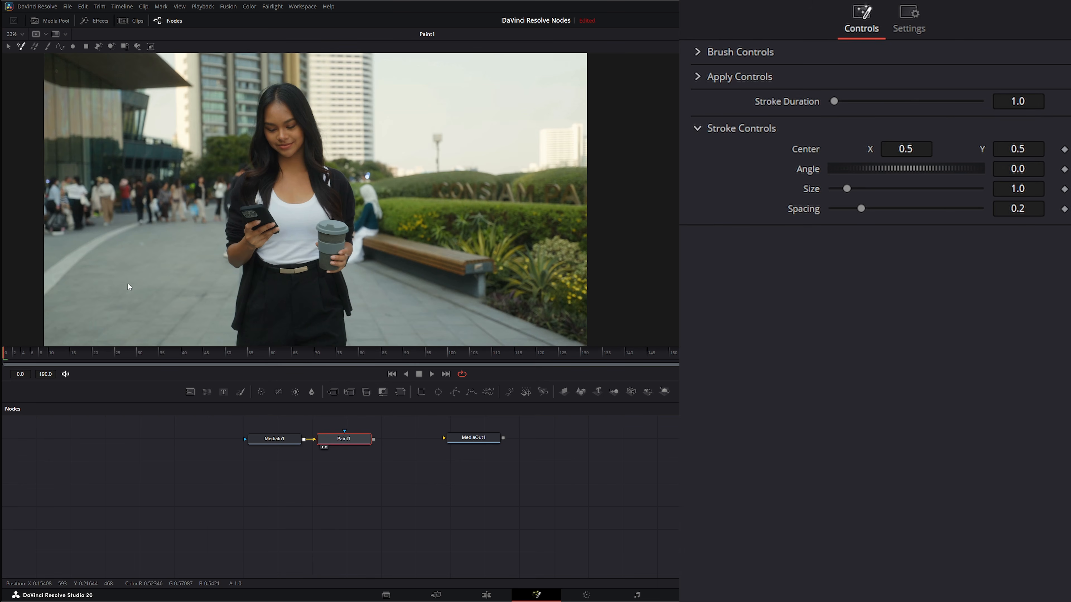
click(21, 46)
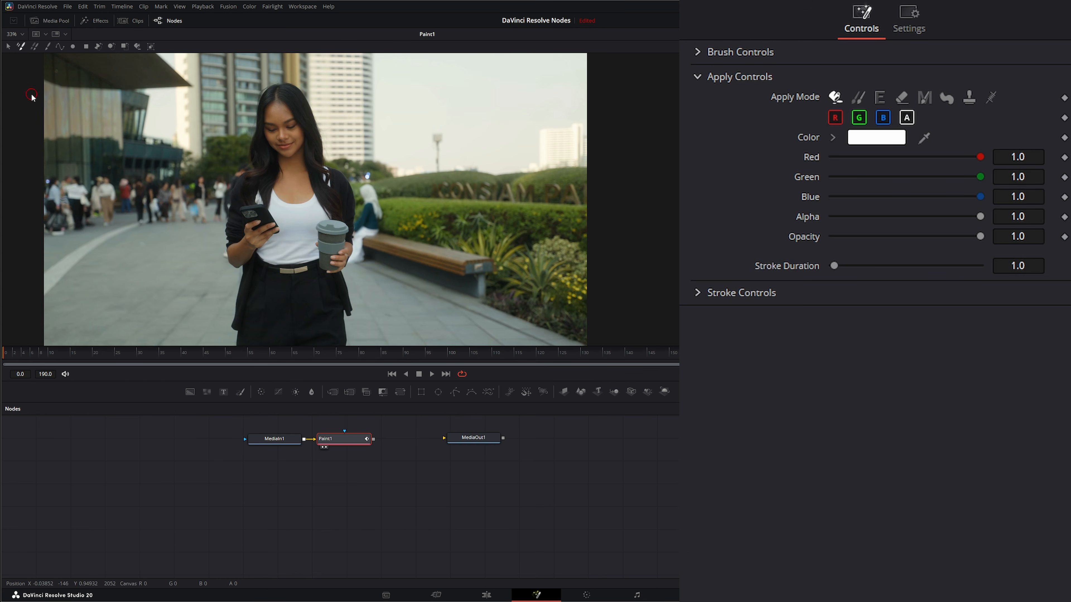
click(144, 280)
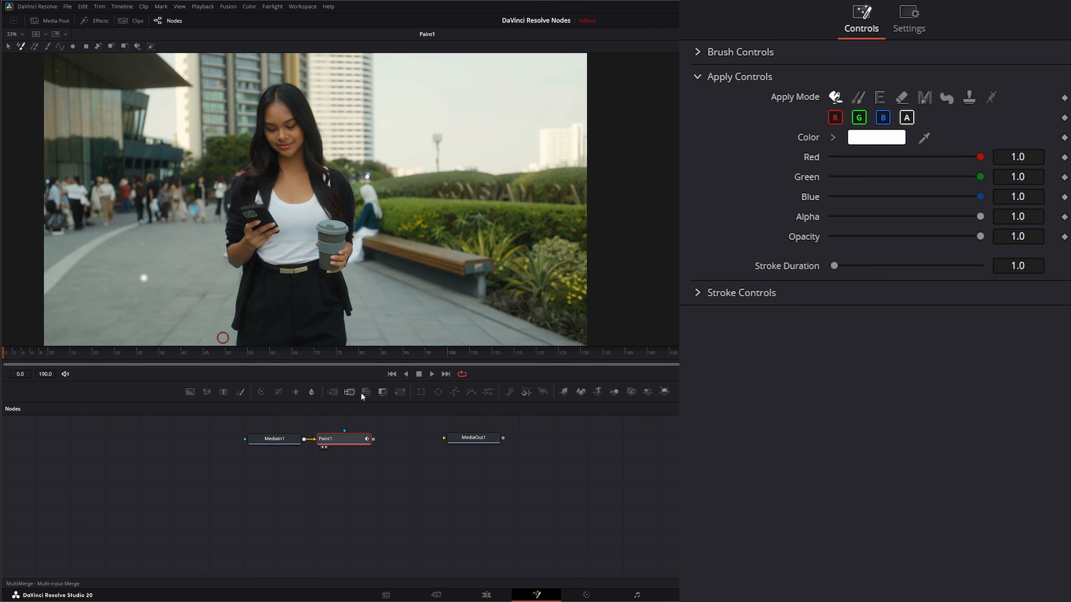
Play the clip briefly to check how long the Multistroke dot lasts, and return to the first frame.
click(432, 374)
click(419, 374)
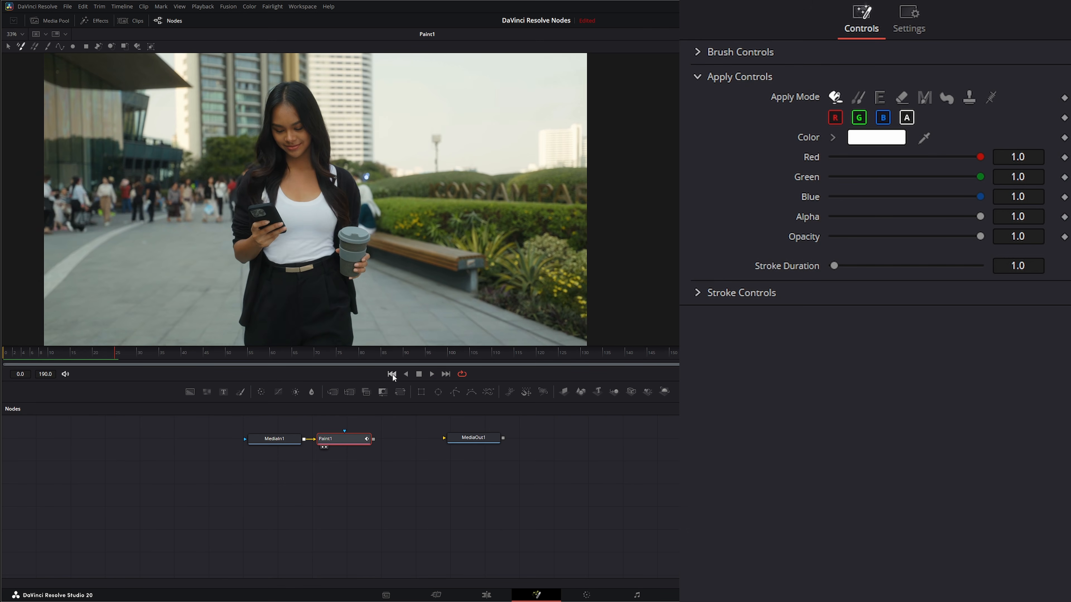
click(392, 374)
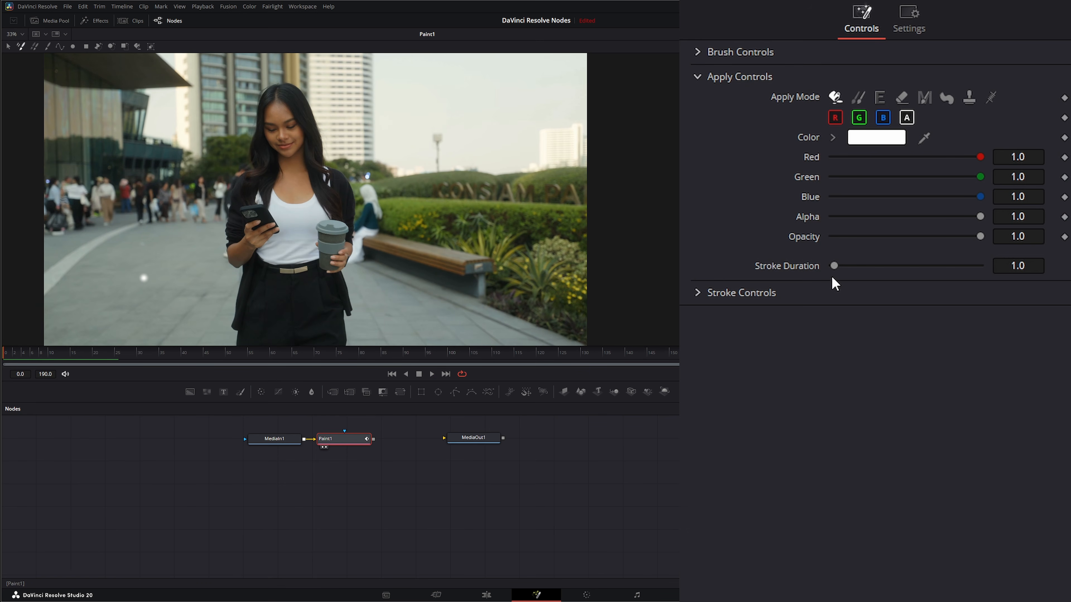
Set the Multistroke stroke duration to 30 and paint a second dot on the pavement, checking it along the timeline.
drag(835, 267, 1012, 280)
click(1031, 266)
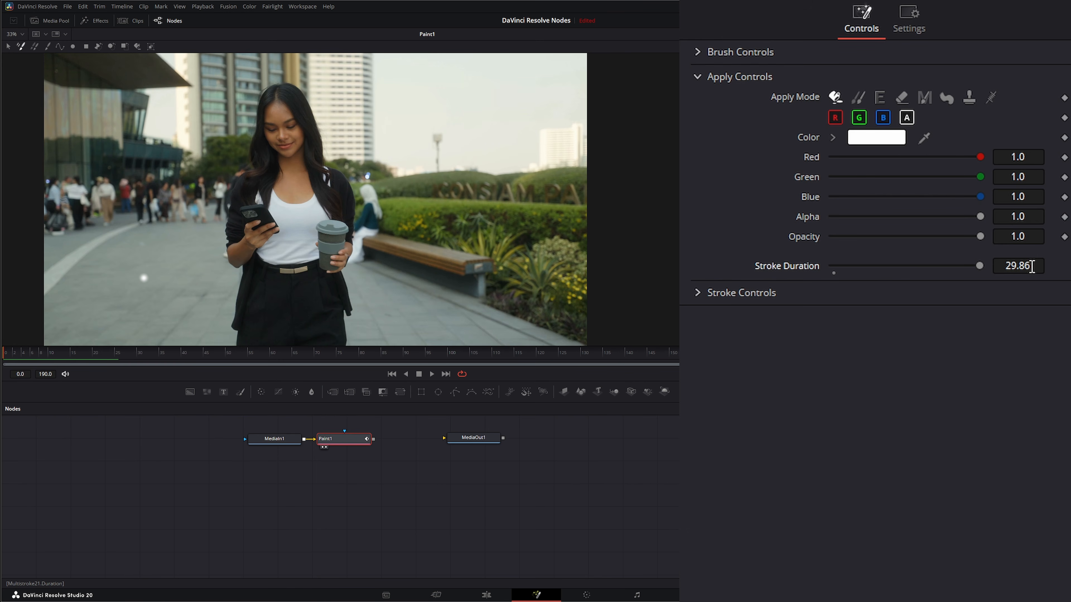
key(Tab)
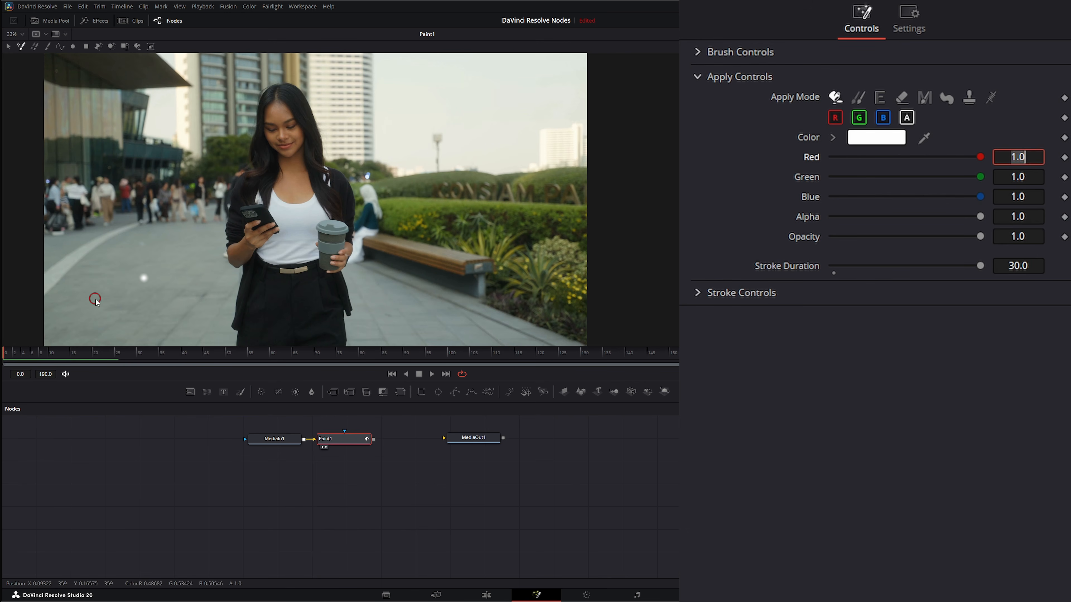
click(104, 305)
mouse_move(11, 358)
mouse_down()
mouse_move(333, 361)
mouse_move(5, 362)
mouse_up()
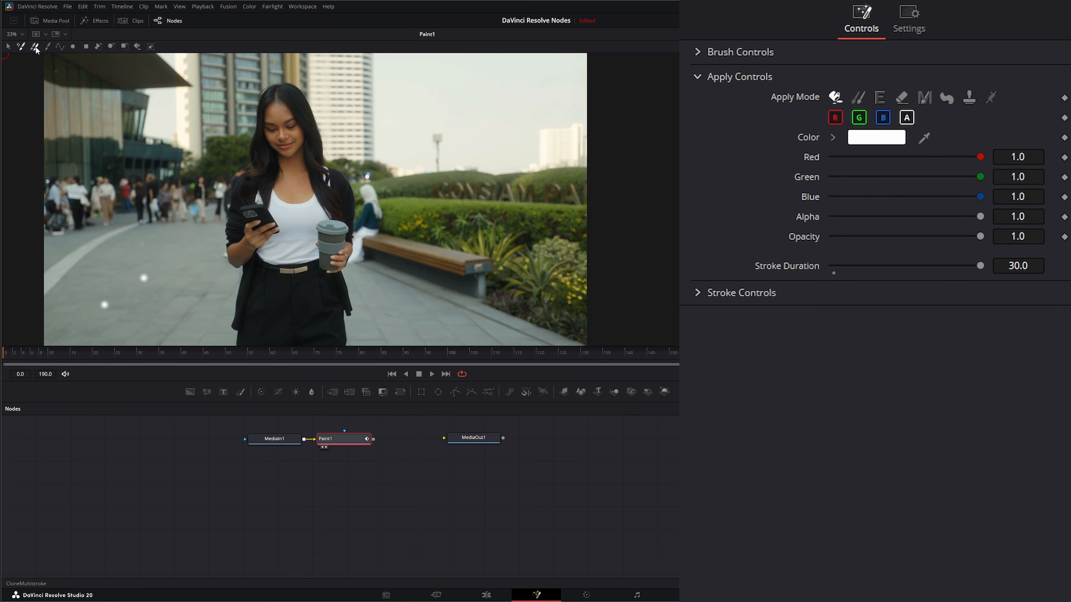
Look at the Clone Multistroke tool's options, switch to the Stroke tool and expand only its stroke controls.
click(35, 47)
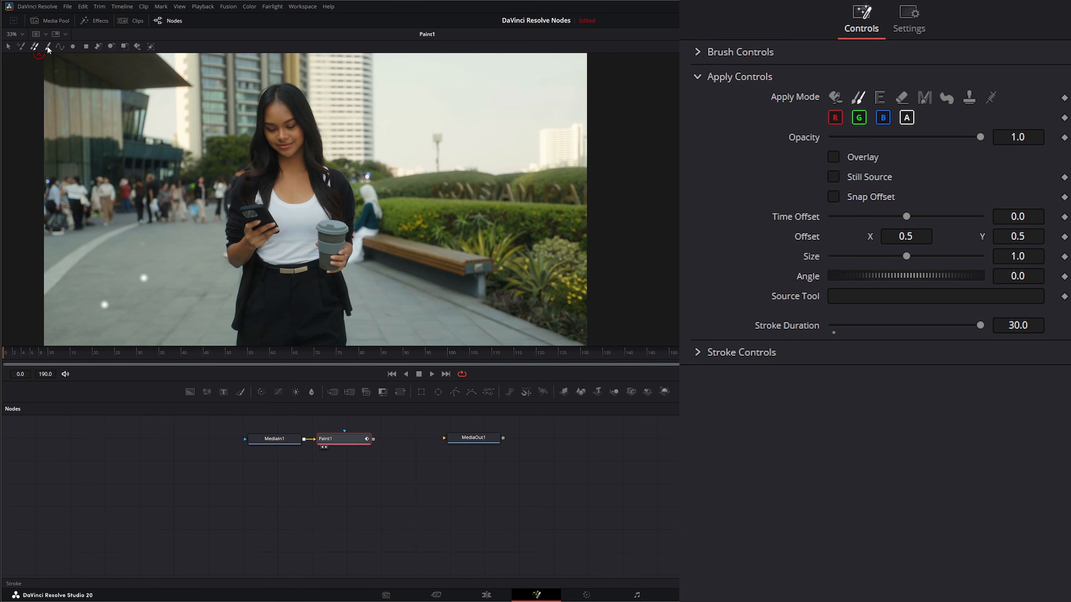
click(59, 47)
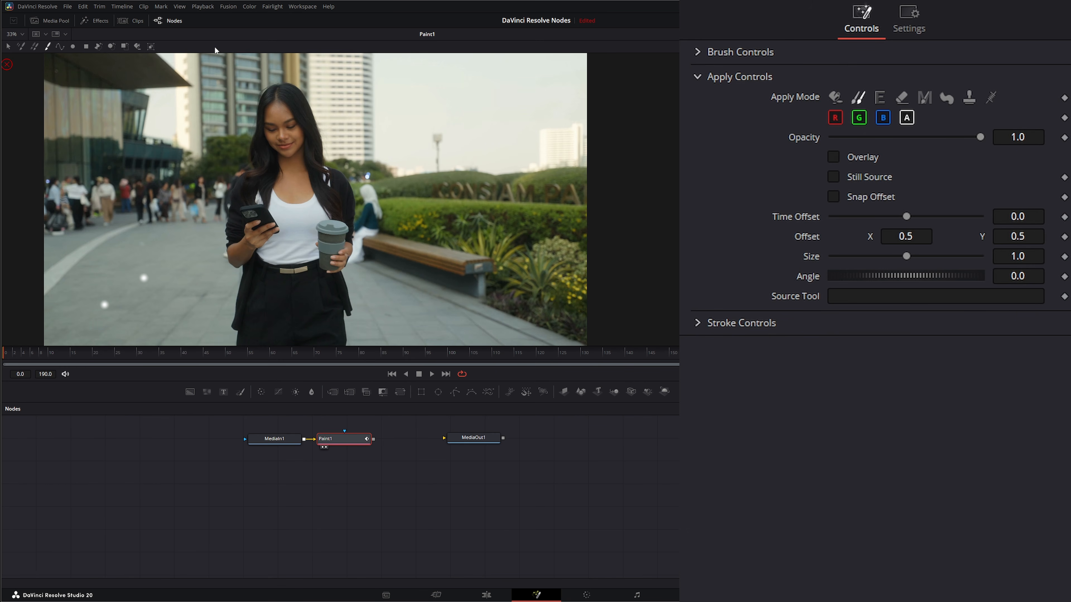
click(698, 323)
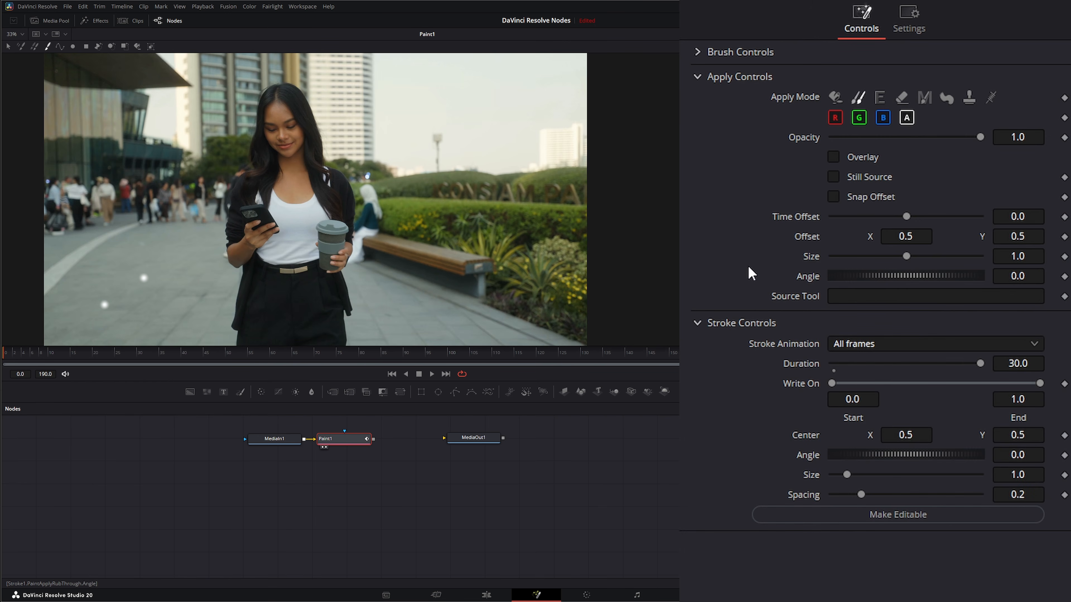
click(699, 78)
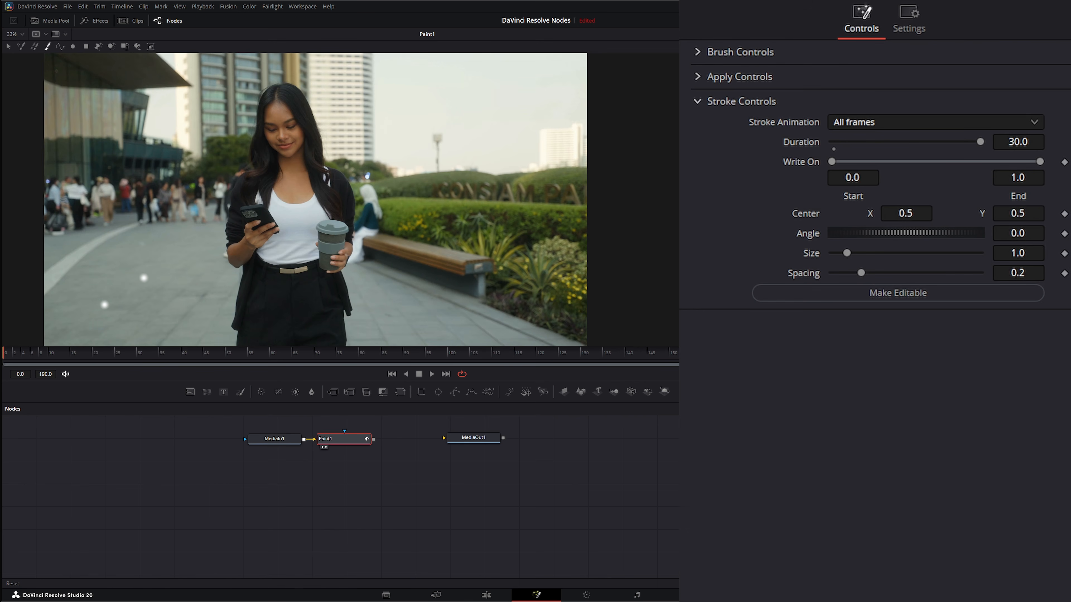
Undo the dots, paint a short white Color stroke on the pavement and display its stroke controls.
key(ctrl+z)
click(48, 46)
drag(118, 257, 192, 288)
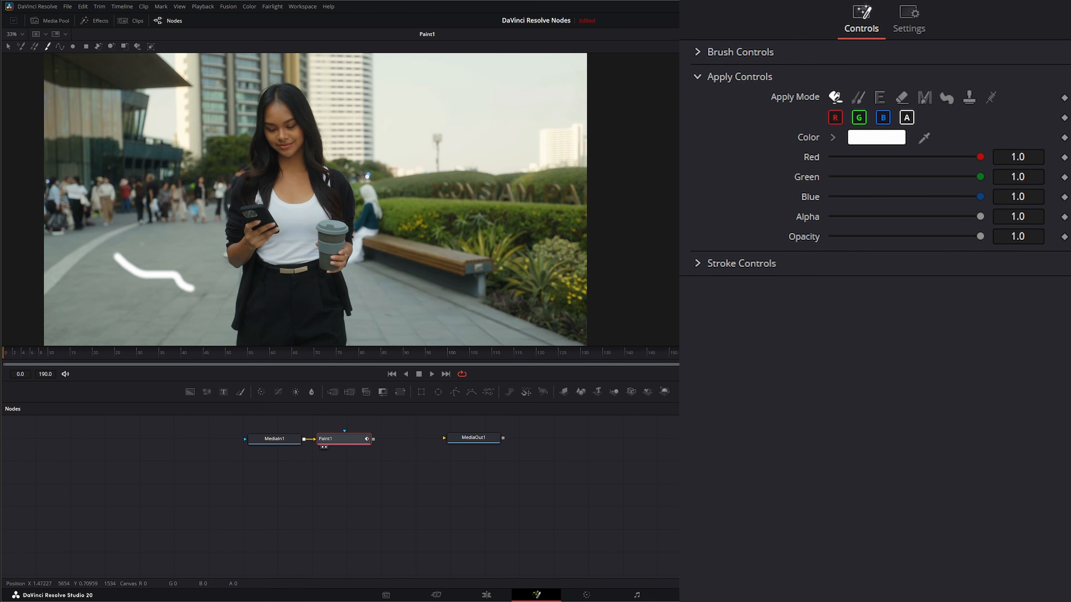
click(698, 77)
click(697, 101)
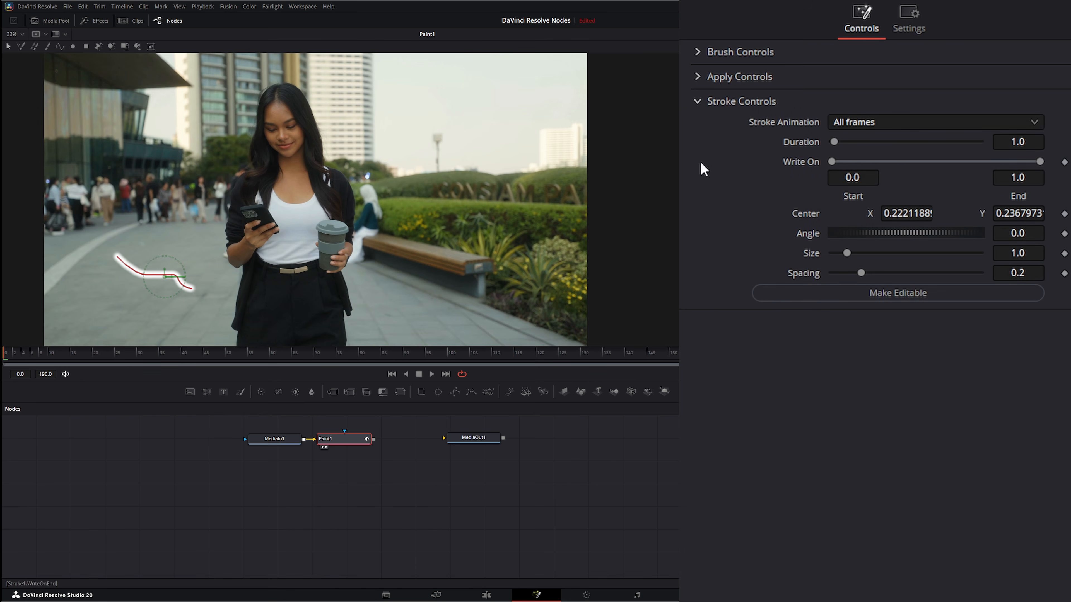
Set the short pavement stroke's animation to Limited duration with a duration of 30, checking it along the timeline.
mouse_move(15, 357)
mouse_down()
mouse_move(203, 371)
mouse_move(3, 368)
mouse_up()
click(862, 123)
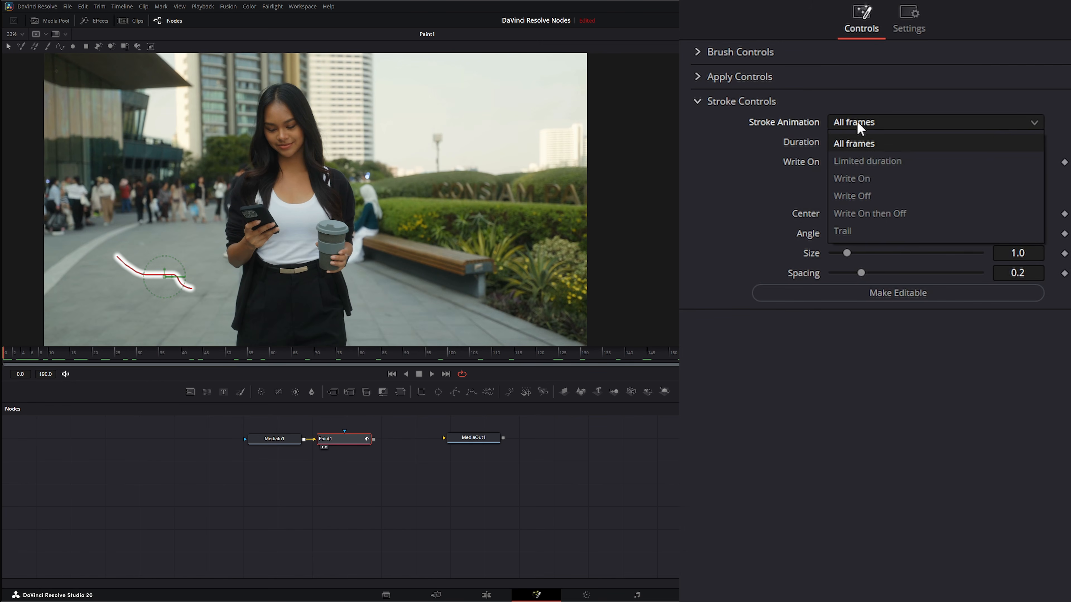
click(878, 162)
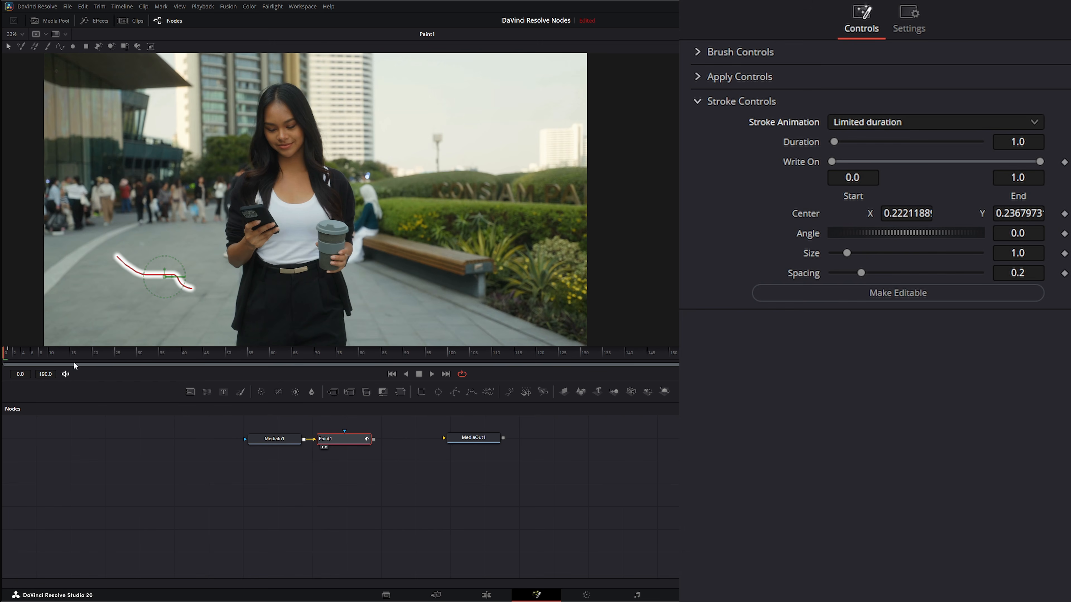
mouse_move(3, 356)
mouse_down()
mouse_move(96, 354)
mouse_move(1, 361)
mouse_up()
drag(833, 142, 1054, 149)
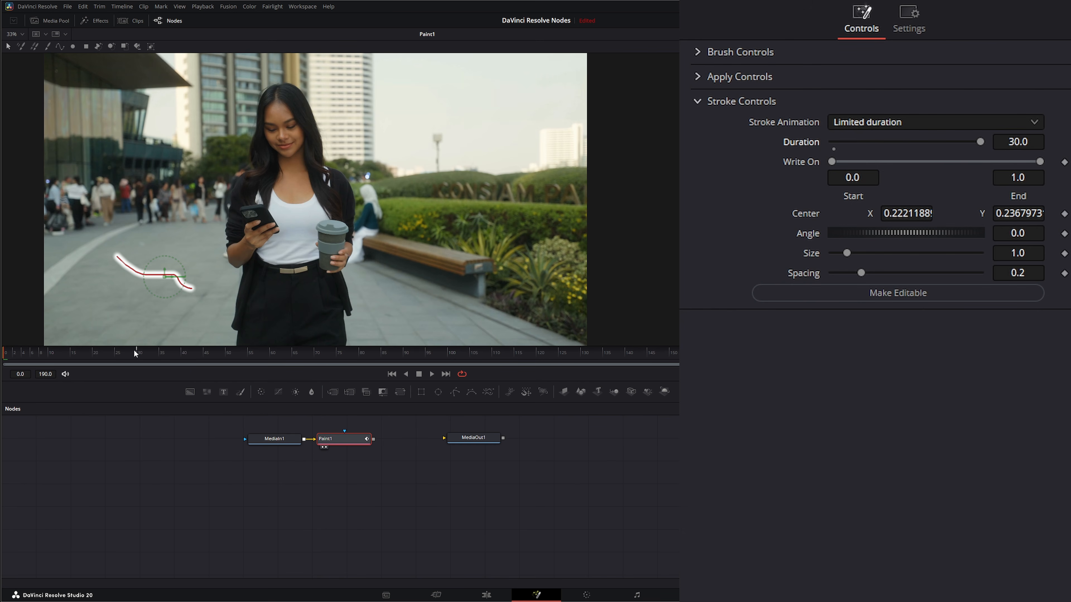
mouse_move(16, 361)
mouse_down()
mouse_move(270, 362)
mouse_move(4, 362)
mouse_up()
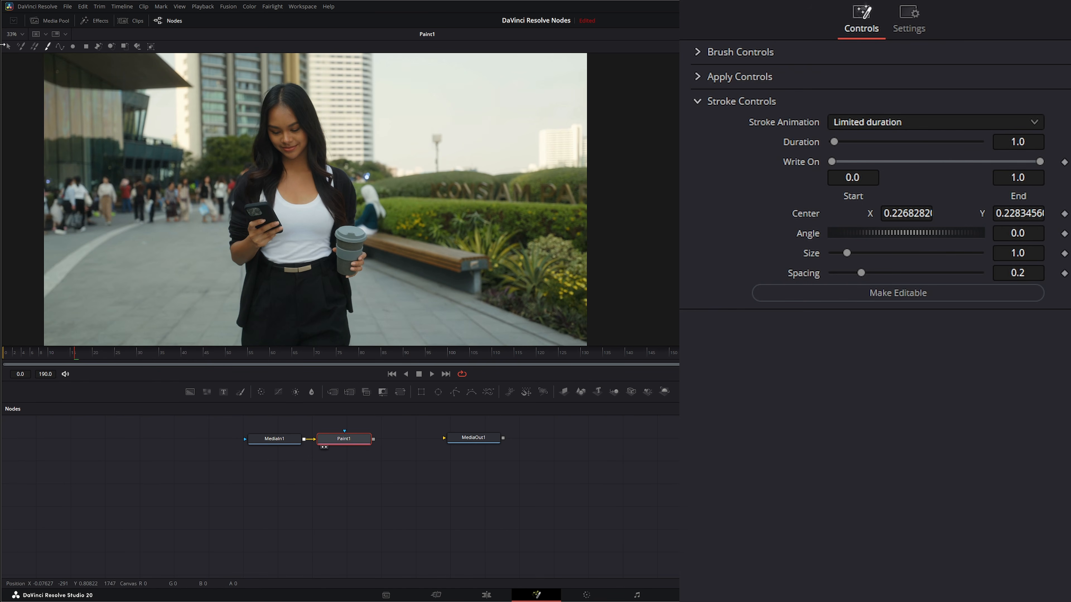
Paint a long wavy white stroke across the image at the woman's waist height and select the finished stroke.
click(48, 47)
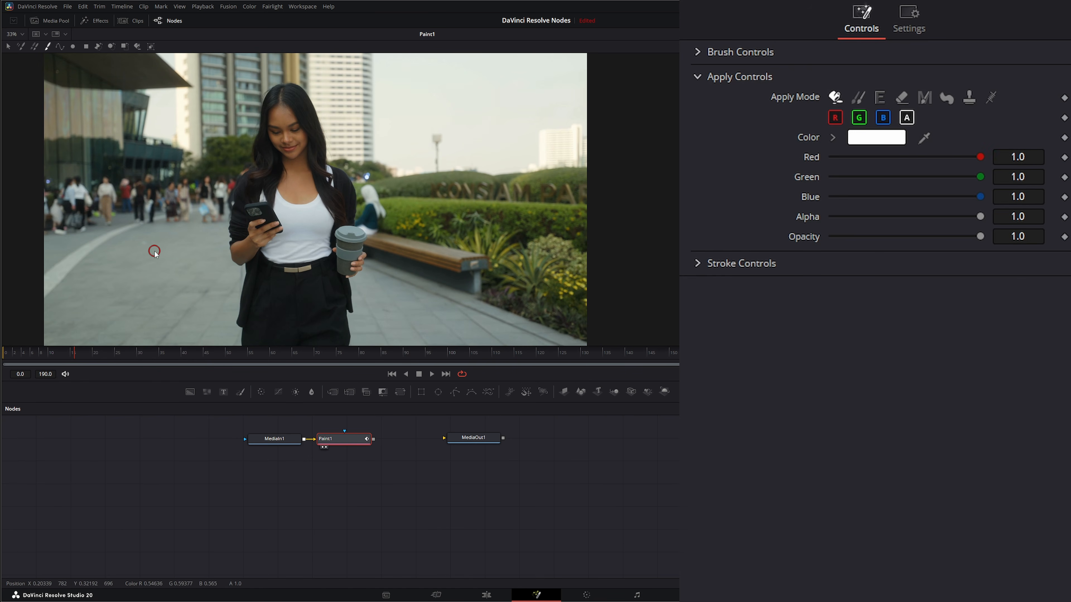
mouse_move(65, 263)
mouse_down()
mouse_move(100, 275)
mouse_move(242, 259)
mouse_move(374, 294)
mouse_move(510, 282)
mouse_up()
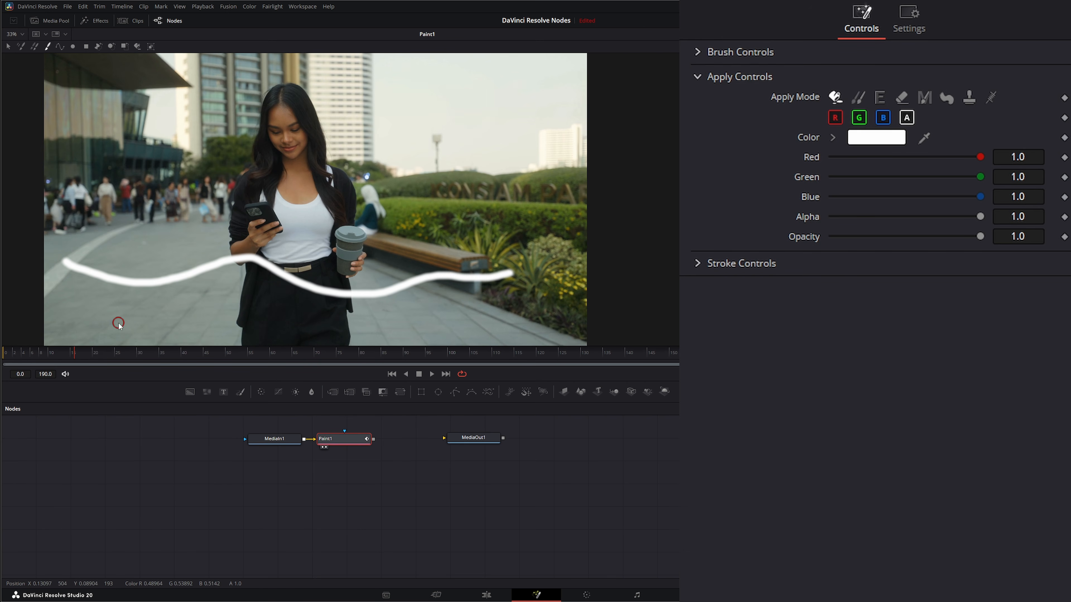
click(10, 48)
mouse_move(26, 182)
mouse_down()
mouse_move(123, 281)
mouse_move(615, 321)
mouse_up()
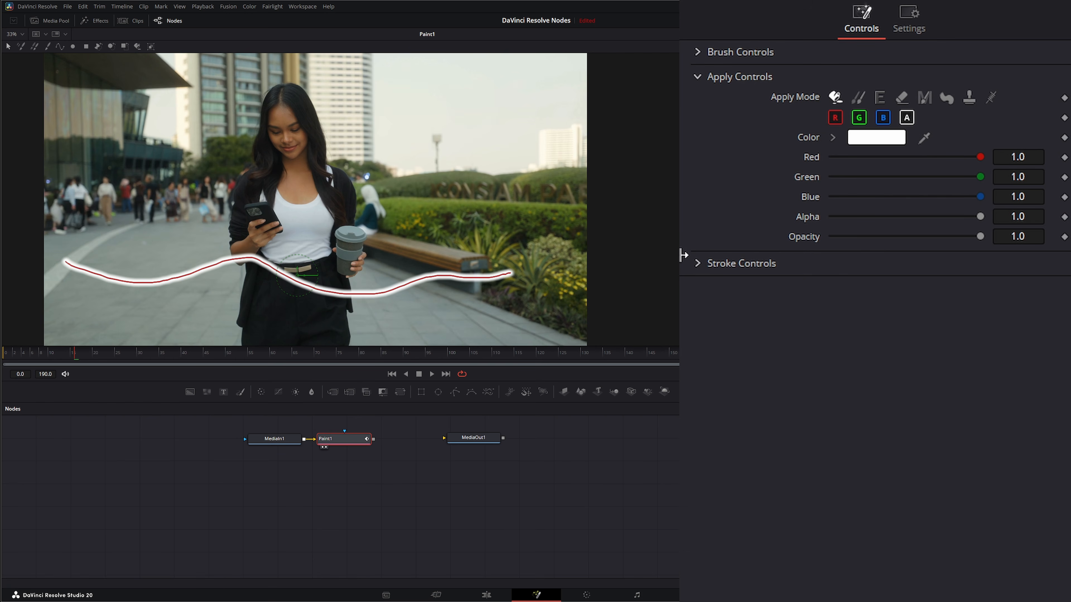
Set the wavy stroke's duration to 190 and its stroke animation to Write On.
click(697, 263)
click(698, 76)
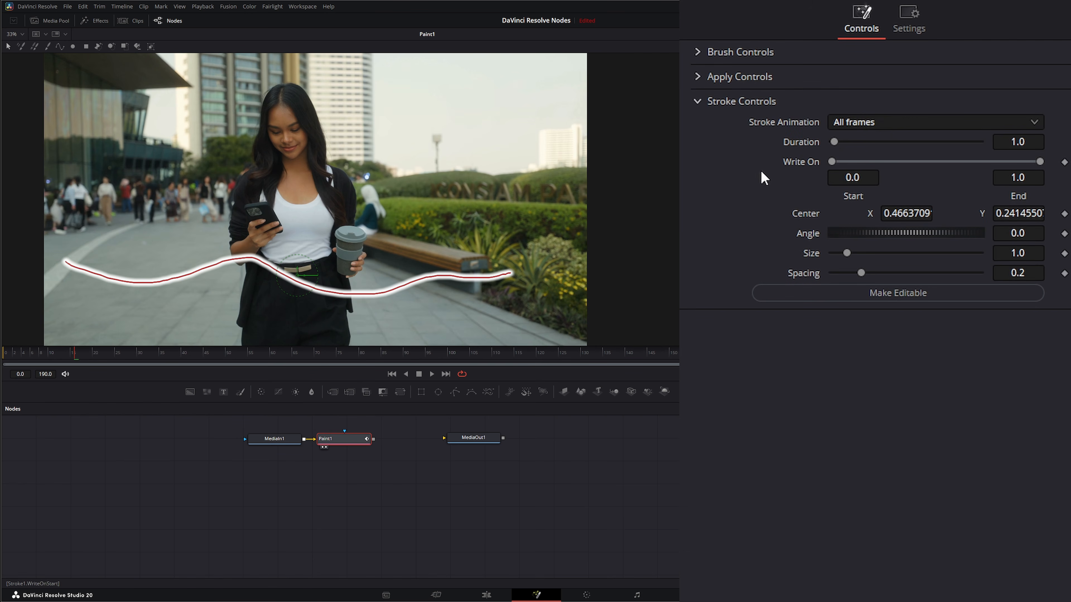
click(1038, 145)
drag(1033, 145, 1038, 146)
double_click(1037, 145)
text(190)
key(Tab)
click(876, 122)
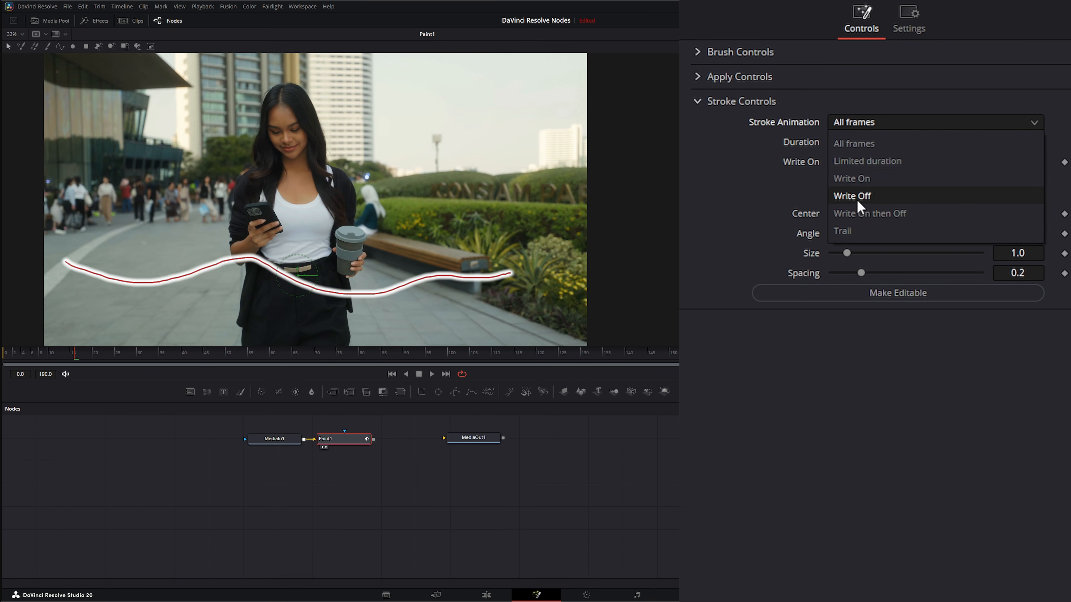
click(862, 179)
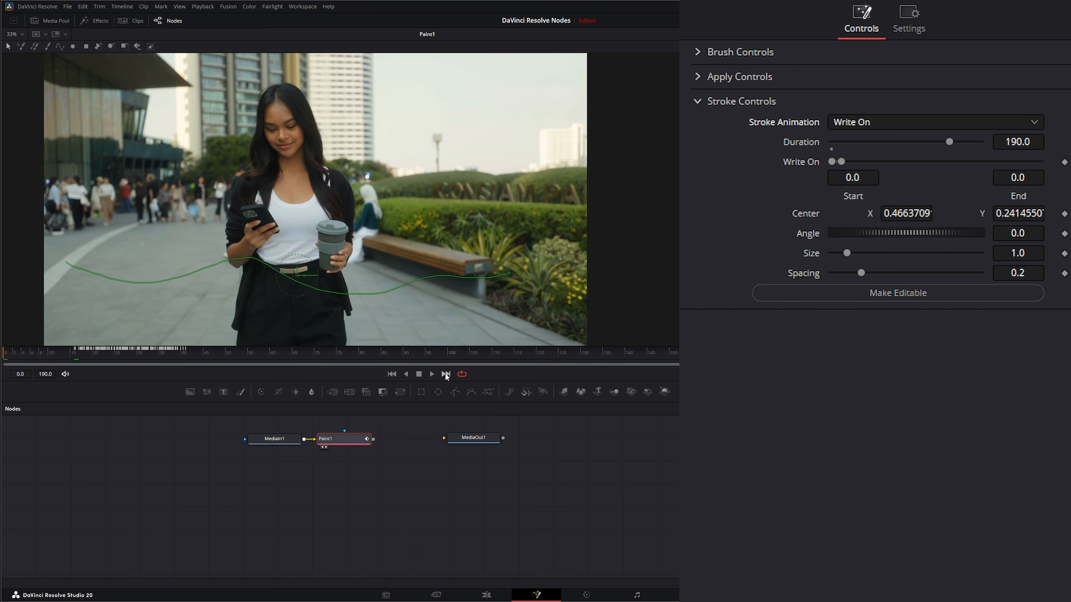
Play the clip from the first frame to review the wavy stroke's Write On animation.
click(430, 374)
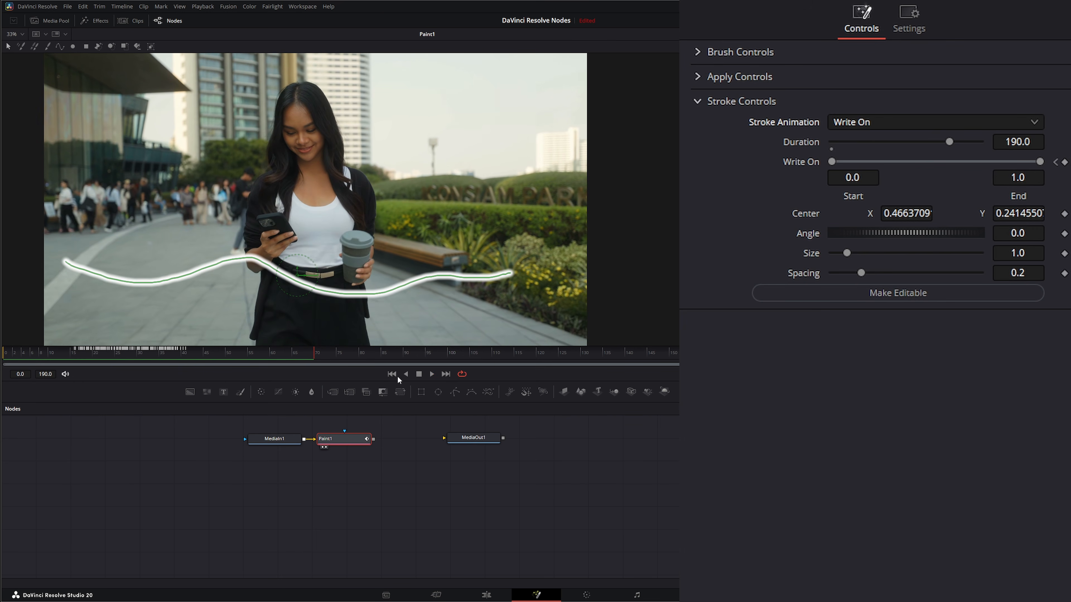
click(392, 374)
click(431, 372)
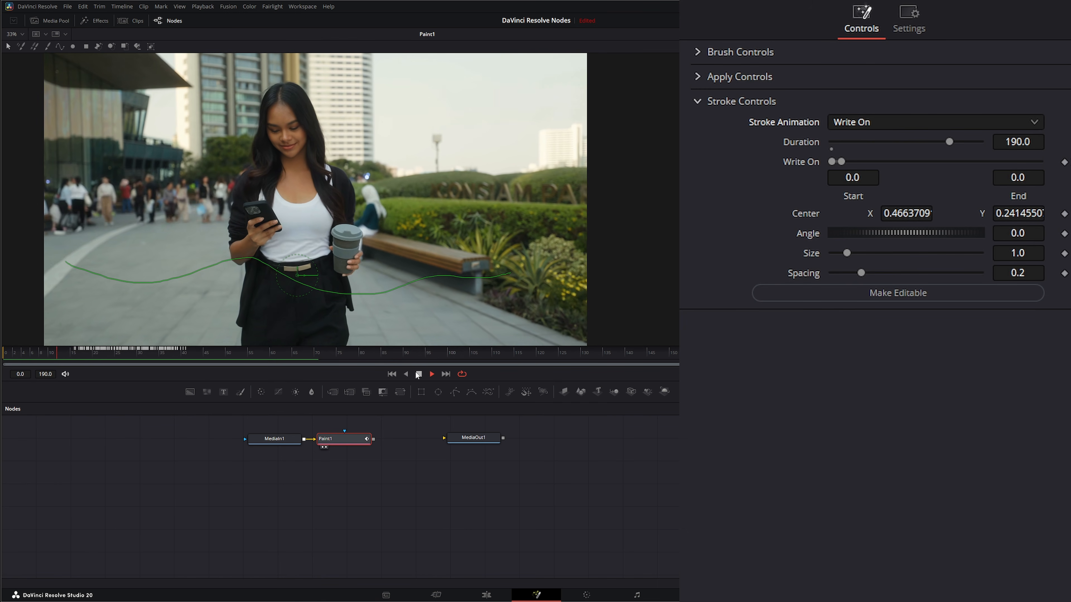
Try the wavy stroke's Write On range at 0.58–1.0 and shorten it to 0.0–0.056.
click(418, 374)
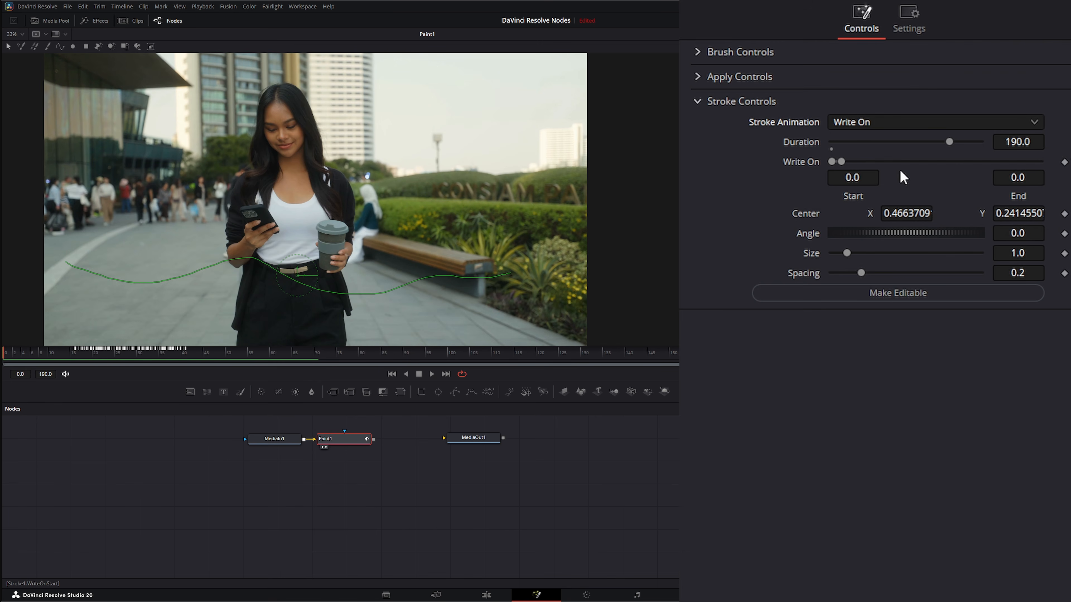
drag(844, 160, 942, 161)
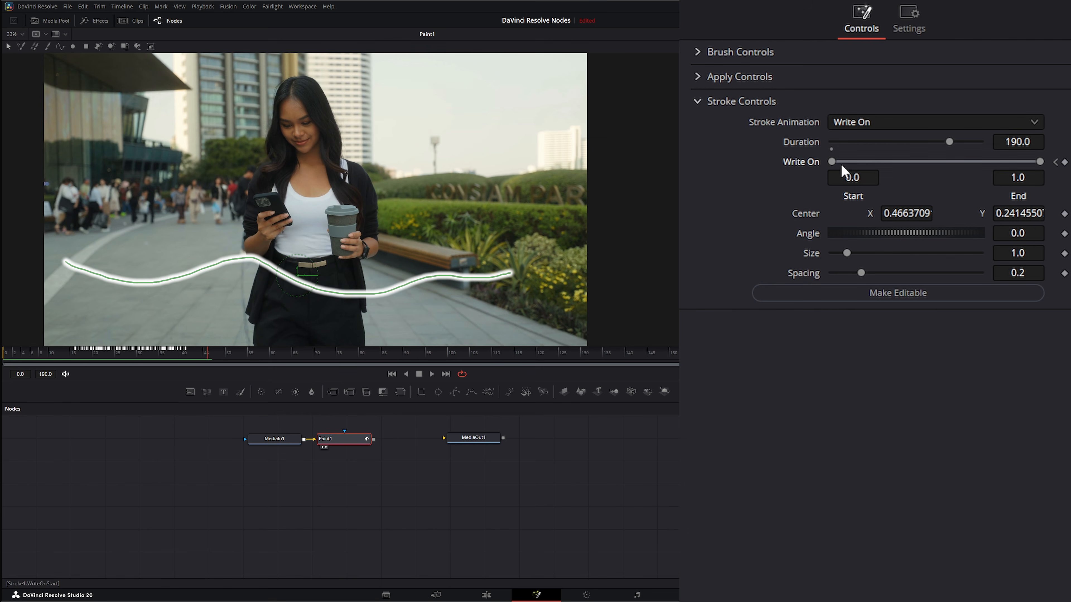
drag(831, 162, 947, 162)
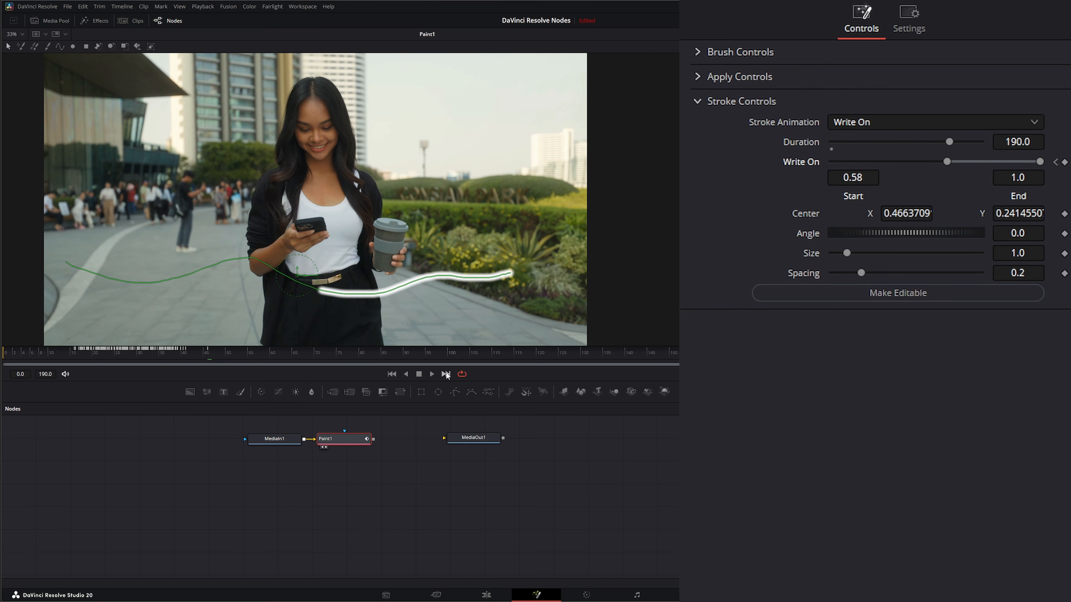
drag(949, 162, 817, 166)
drag(1046, 161, 852, 170)
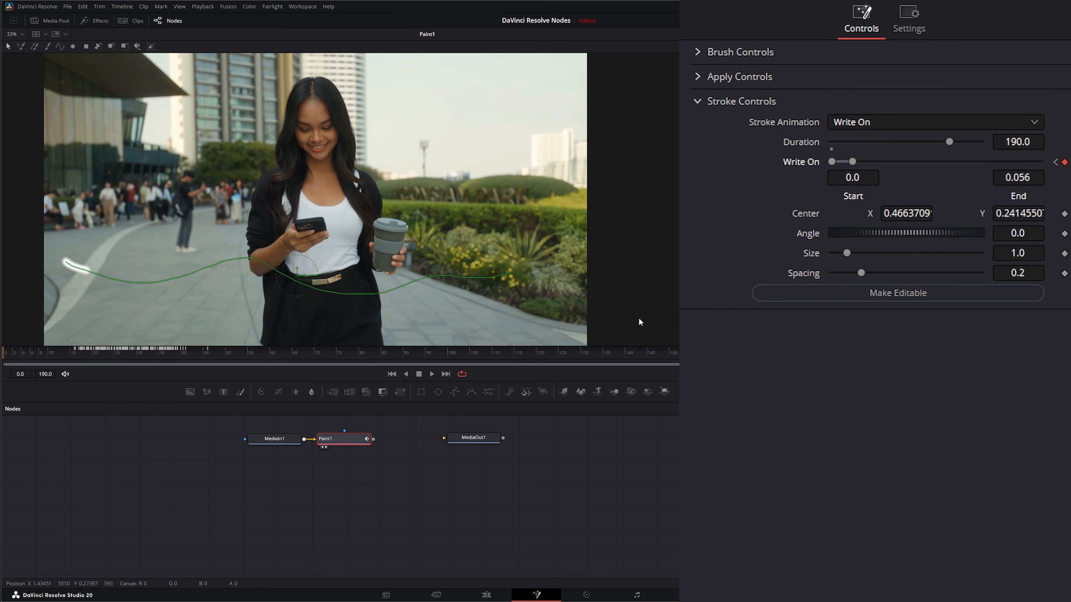
Play the clip from the first frame to review the wavy stroke's adjusted Write On range.
click(392, 374)
click(431, 372)
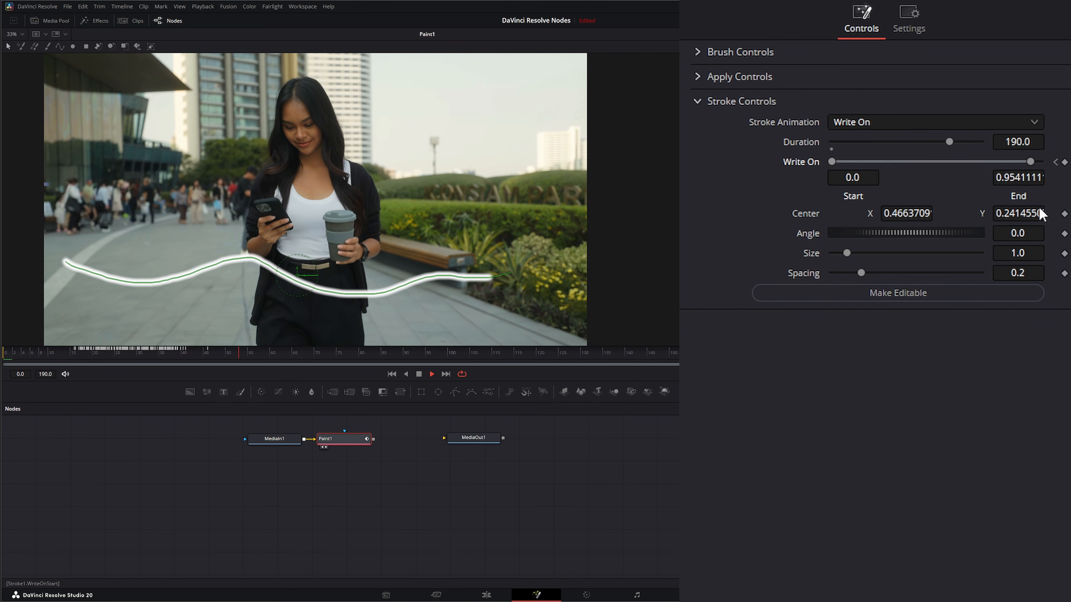
key(space)
Set the wavy stroke's stroke animation to Write Off and play the clip to review it.
click(850, 122)
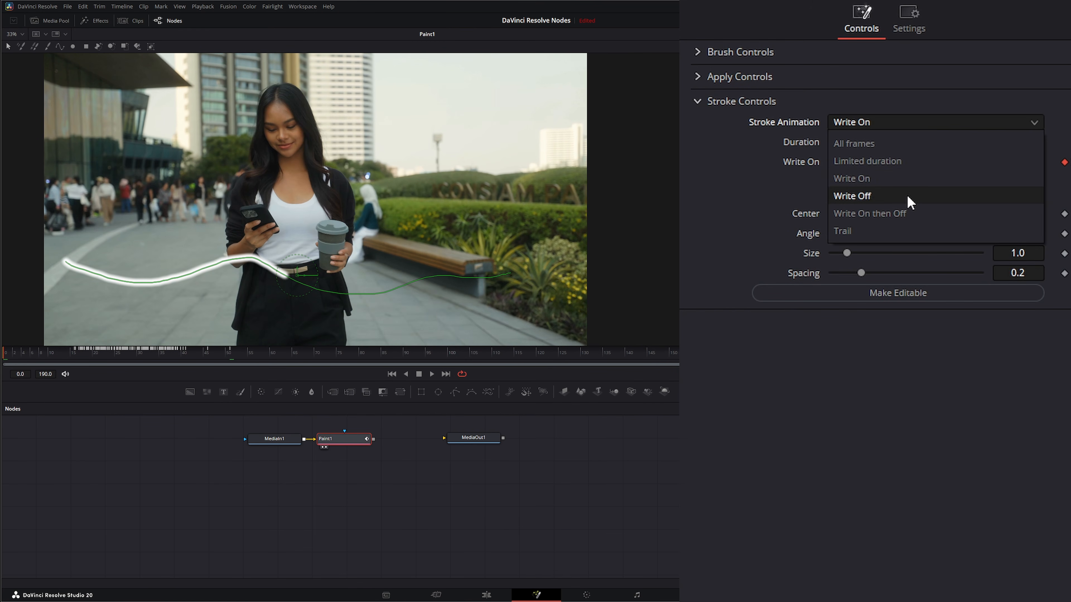
click(859, 197)
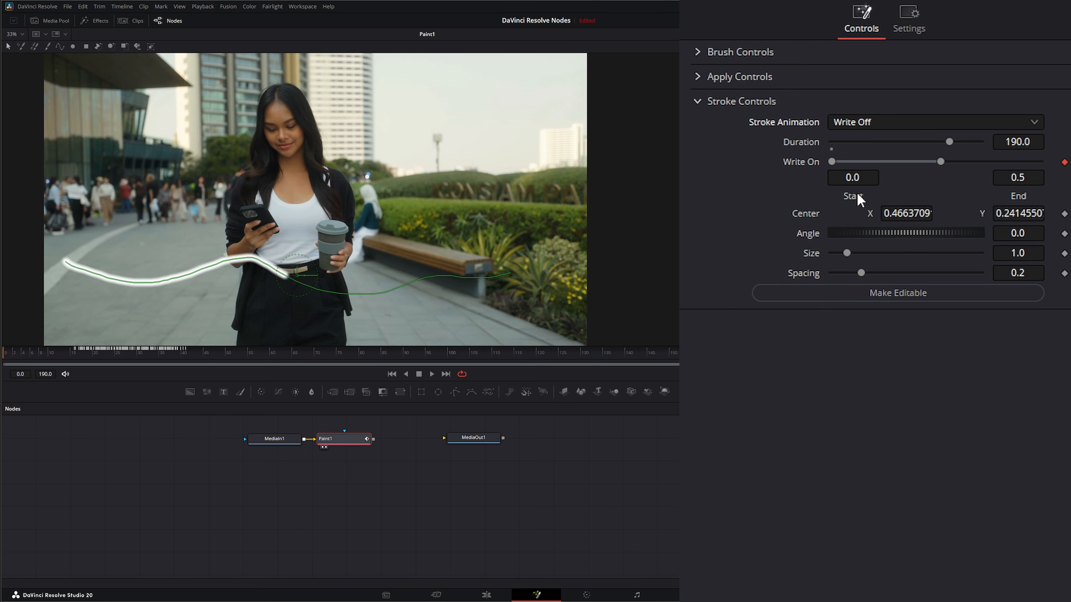
click(430, 374)
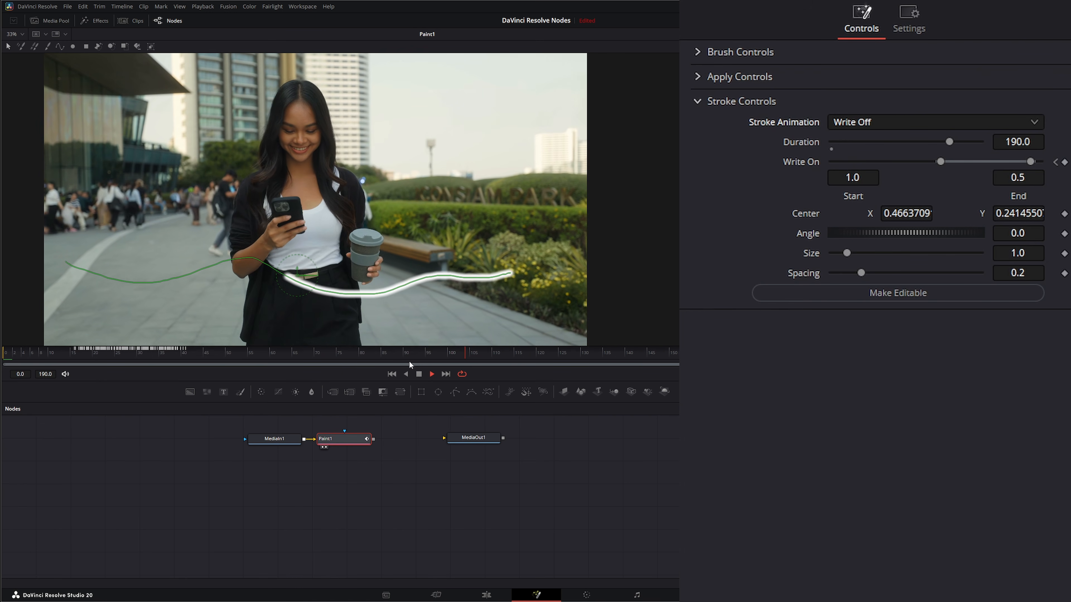
click(419, 374)
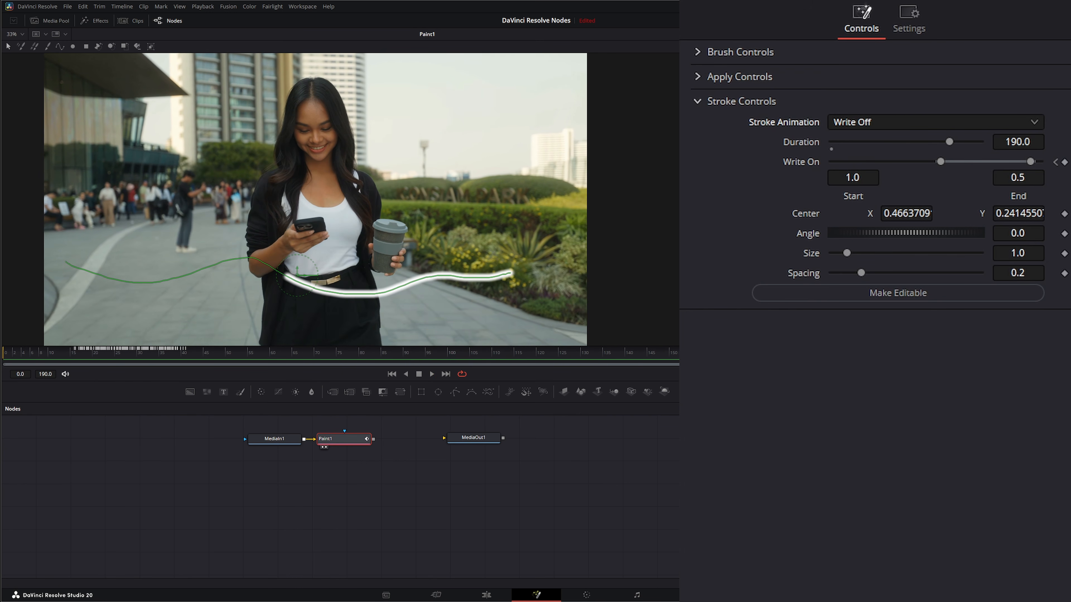
Return to the first frame and extend the wavy stroke's Write On range to 0.0–1.0.
click(392, 375)
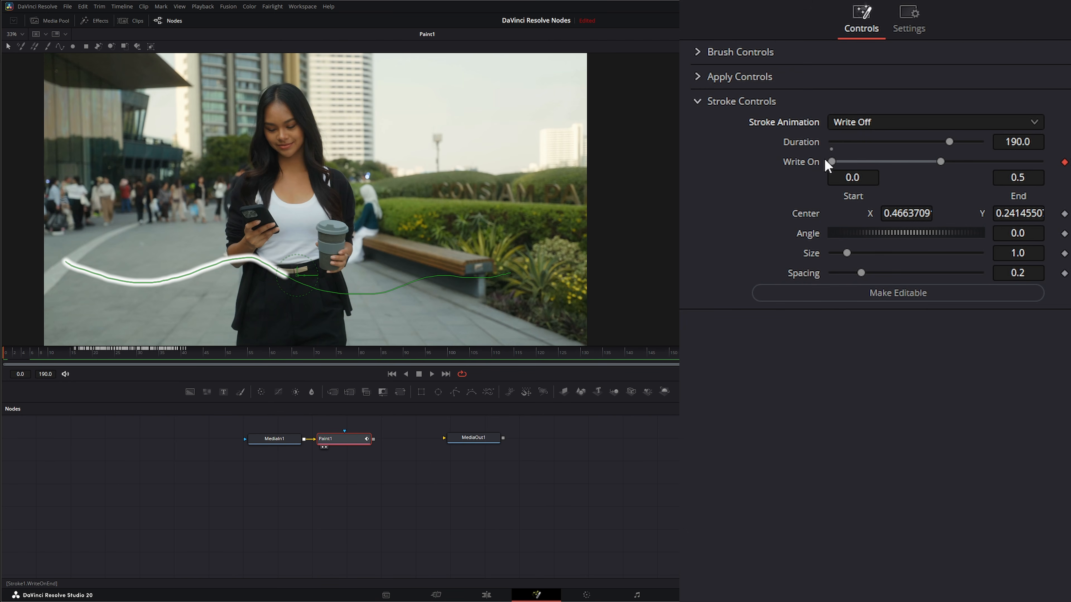
mouse_move(828, 165)
mouse_down()
mouse_move(892, 167)
mouse_move(822, 164)
mouse_up()
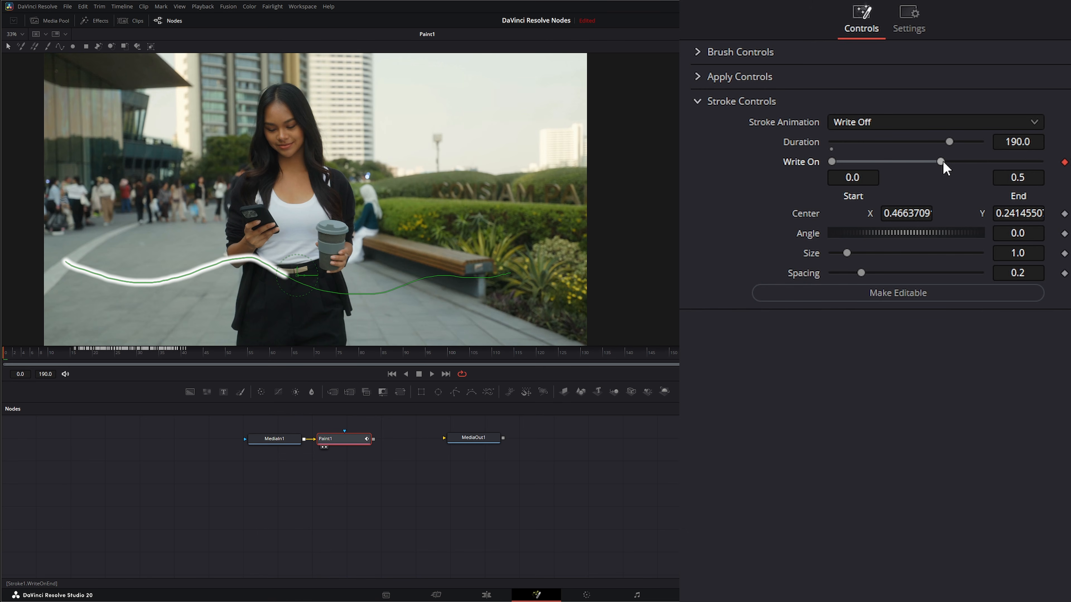
drag(943, 166, 1044, 168)
Change the wavy stroke's animation to Write On then Off, play it, and return to the first frame.
click(928, 122)
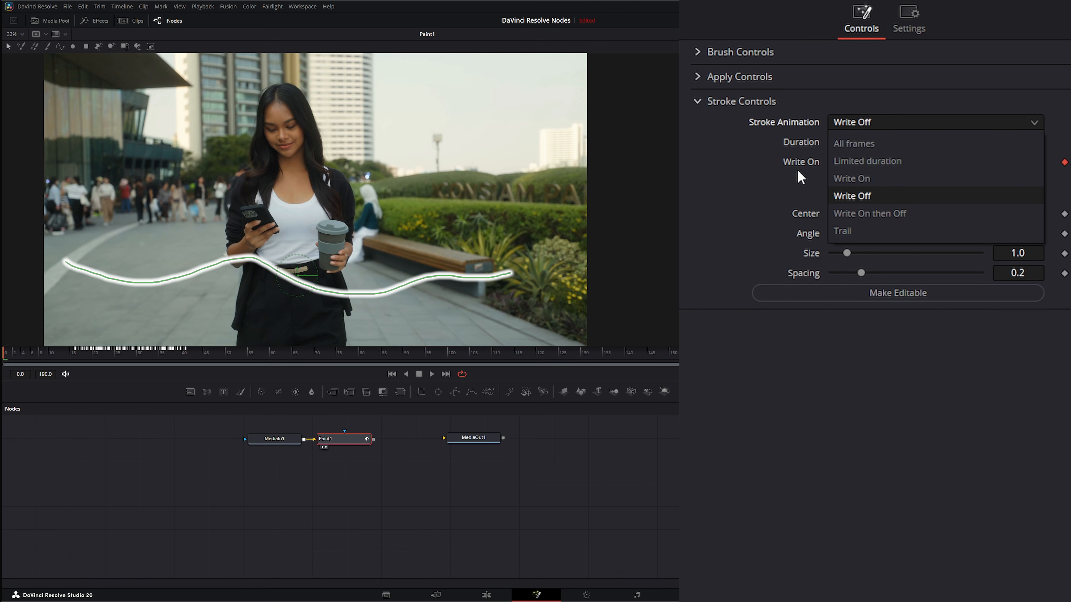
click(883, 214)
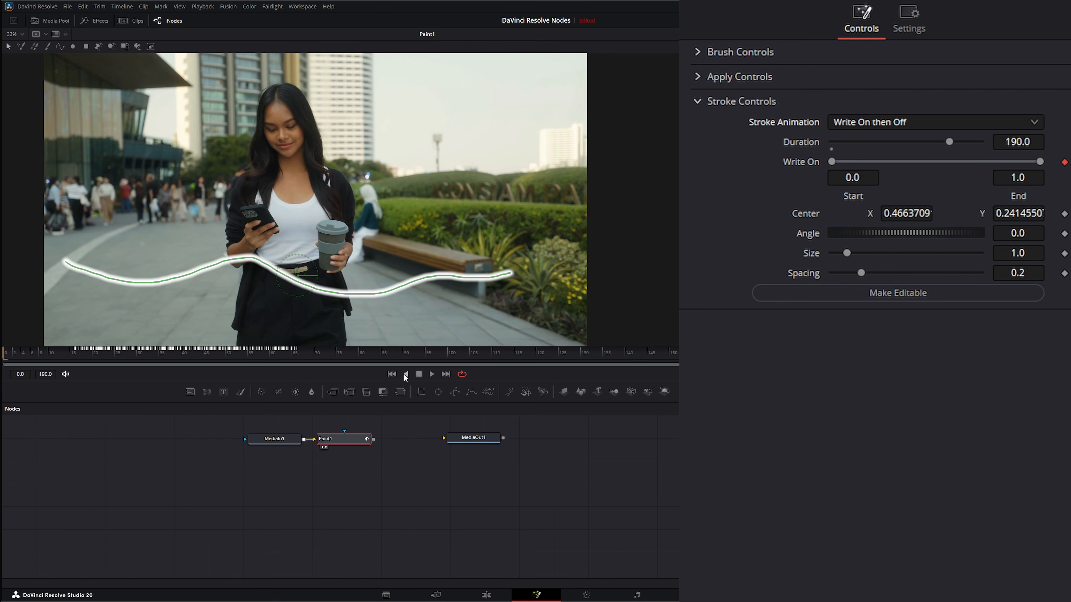
click(432, 374)
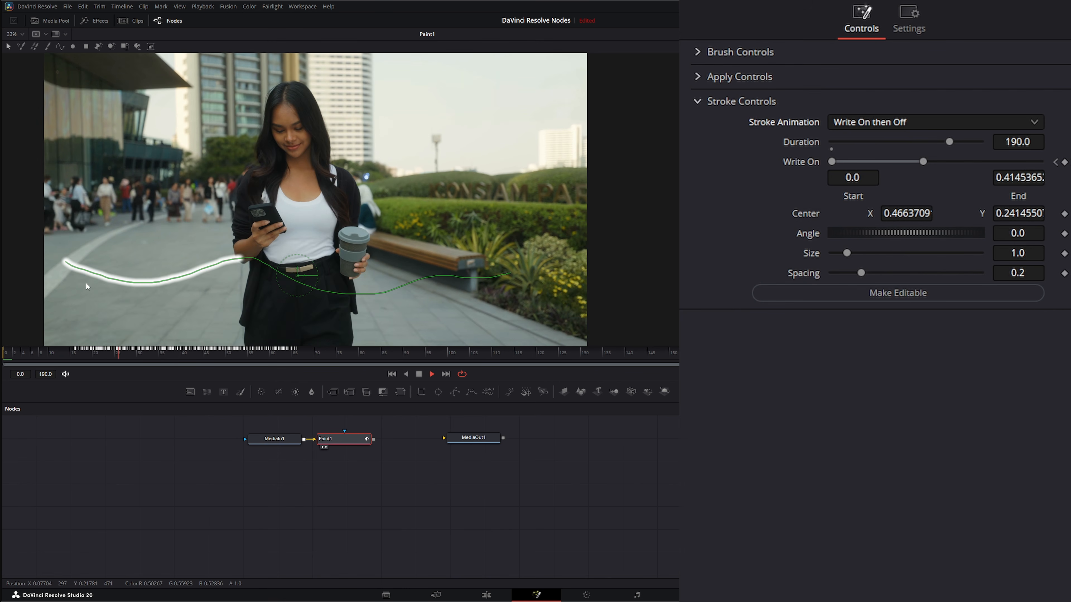
click(419, 374)
click(392, 374)
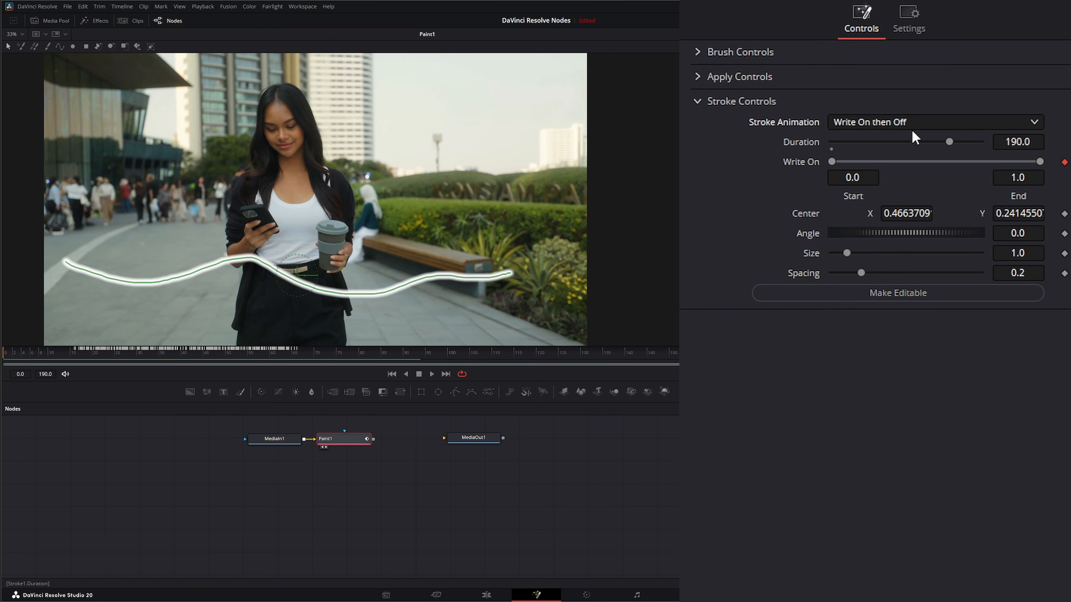
Set the wavy stroke's Write On start to 0.24 and end to 0.712, and review the playback.
drag(832, 163, 880, 164)
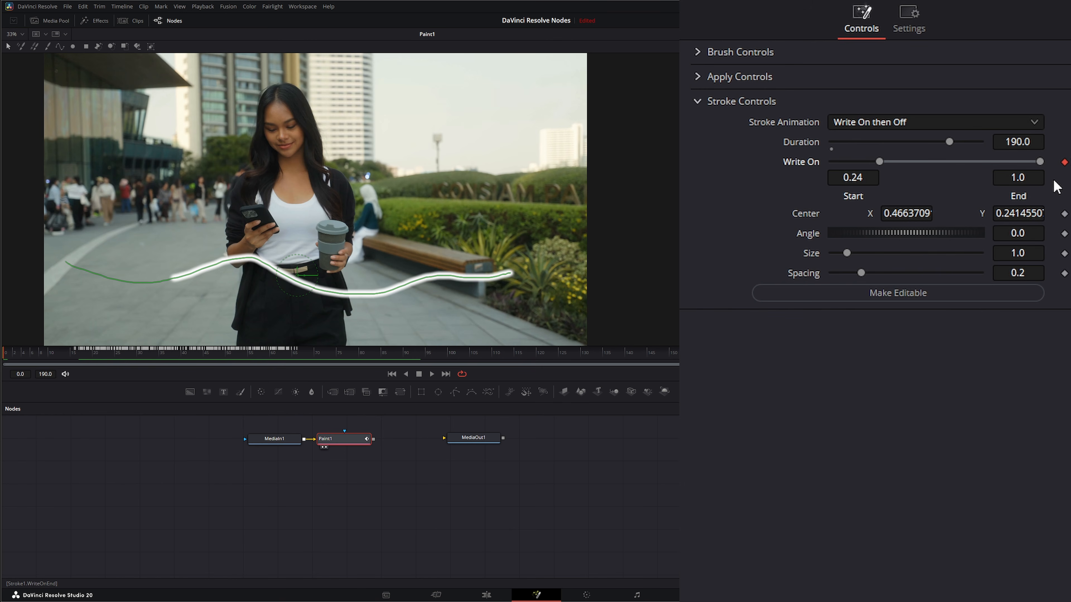
drag(1040, 162, 983, 164)
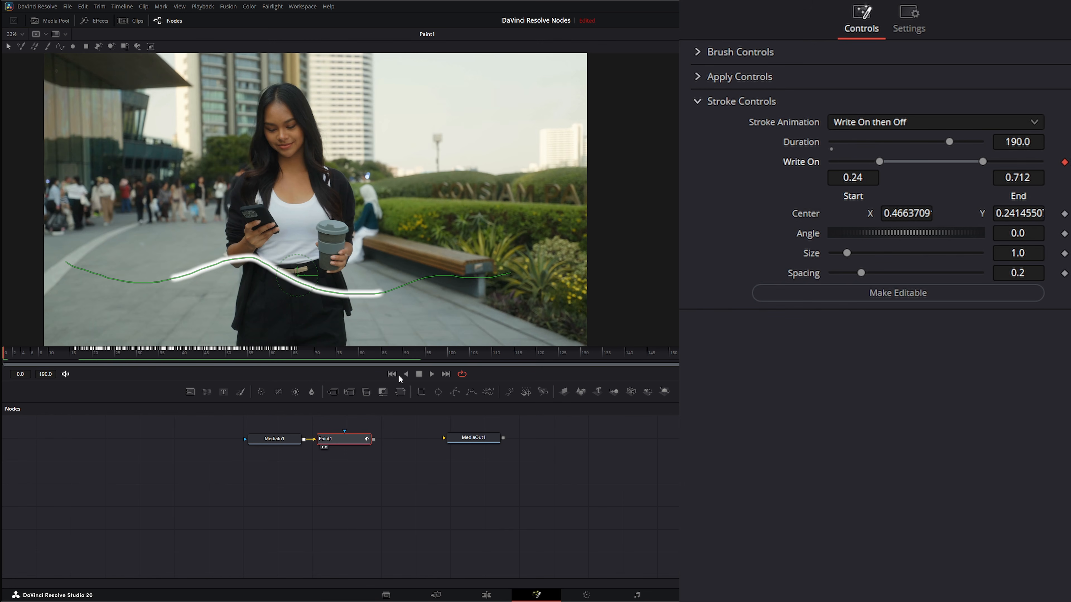
click(432, 374)
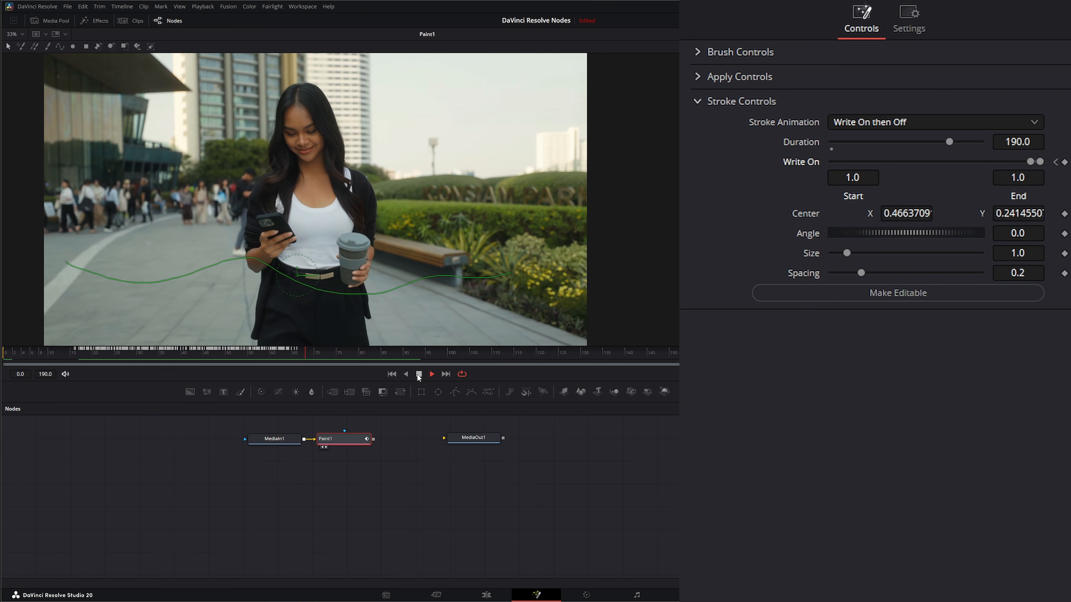
click(418, 374)
click(395, 374)
Change the wavy stroke's animation to Trail and review it by playing from the first frame.
click(949, 122)
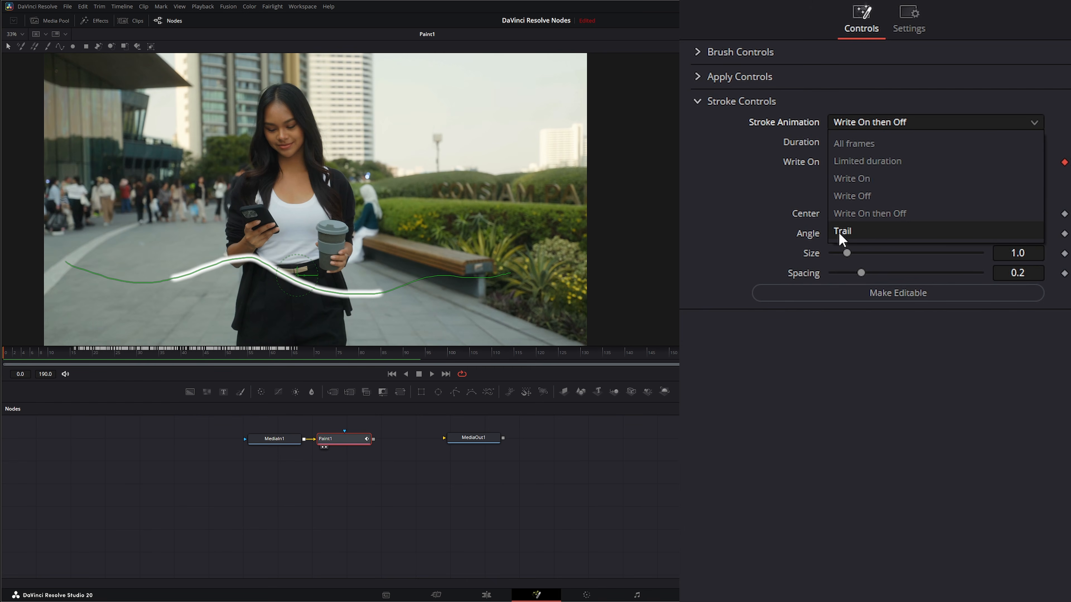
click(875, 234)
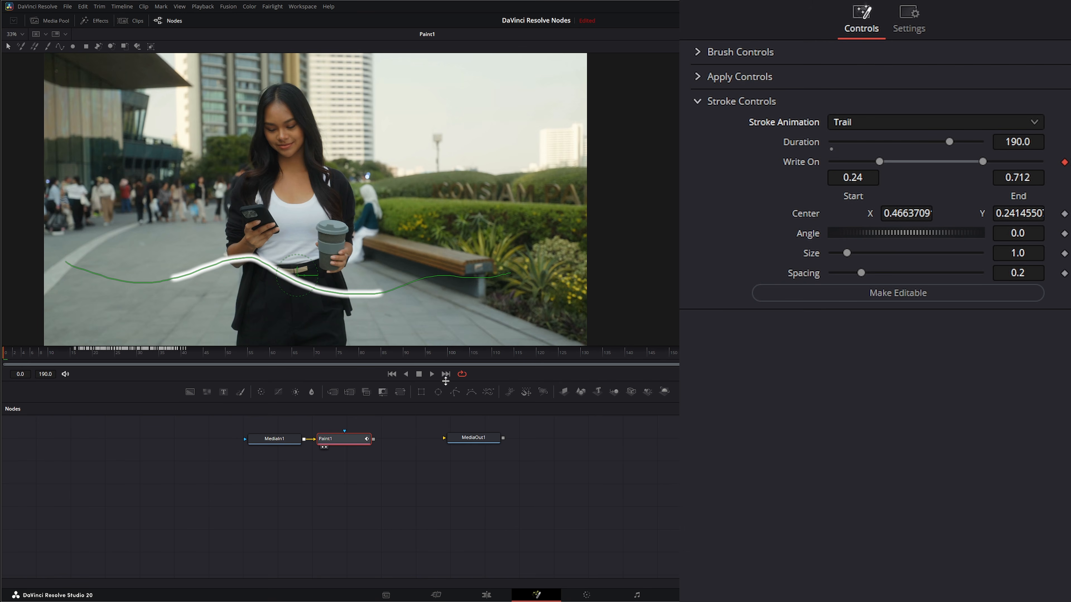
click(432, 374)
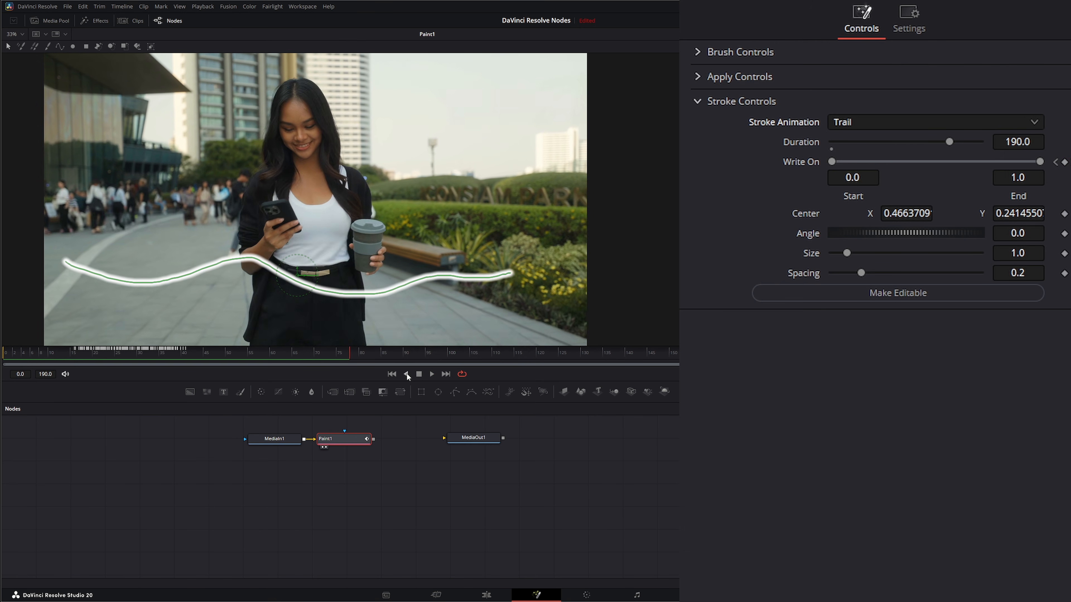
click(391, 375)
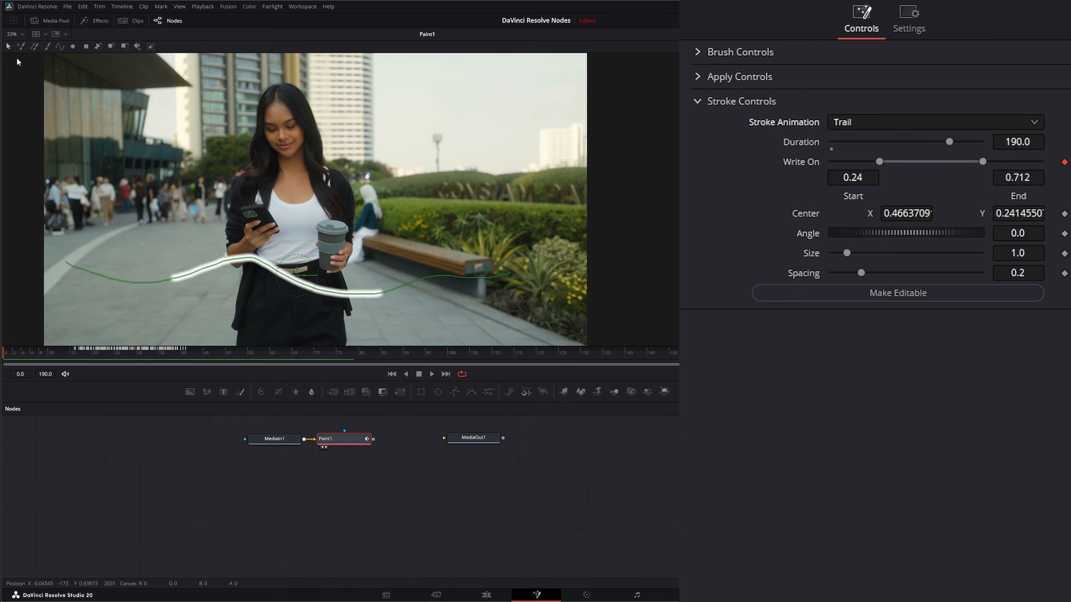
Delete the existing wavy stroke and paint a new wavy white stroke across the full image, passing over the coffee cup.
mouse_move(39, 130)
mouse_down()
mouse_move(48, 145)
mouse_move(642, 342)
mouse_up()
key(Delete)
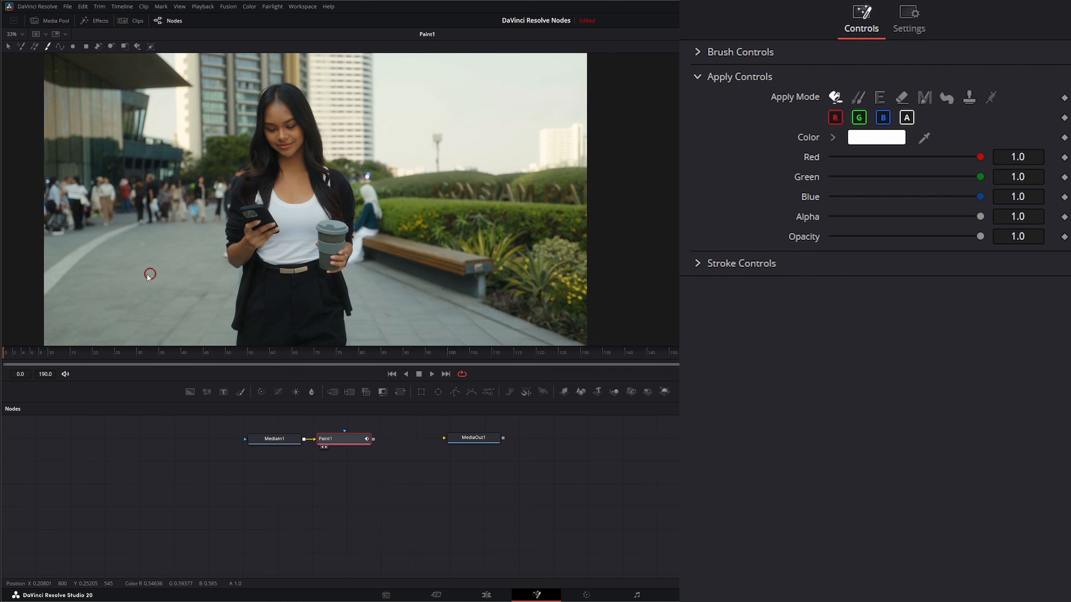
mouse_move(77, 238)
mouse_down()
mouse_move(349, 228)
mouse_move(557, 271)
mouse_up()
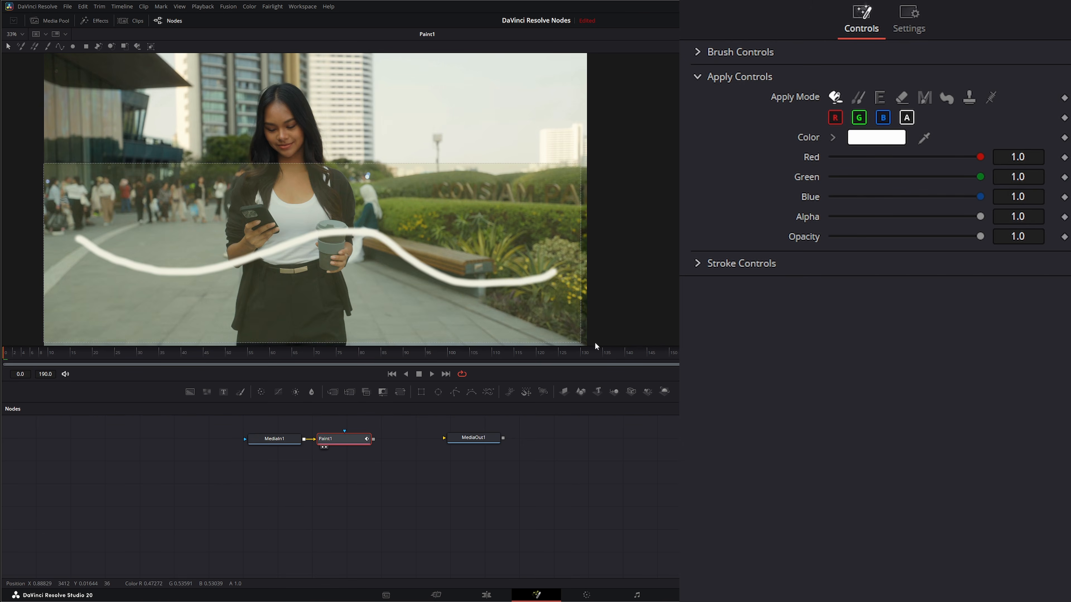
Set the new wavy stroke's stroke animation to Trail and play the clip to review it.
click(703, 264)
click(698, 78)
click(841, 123)
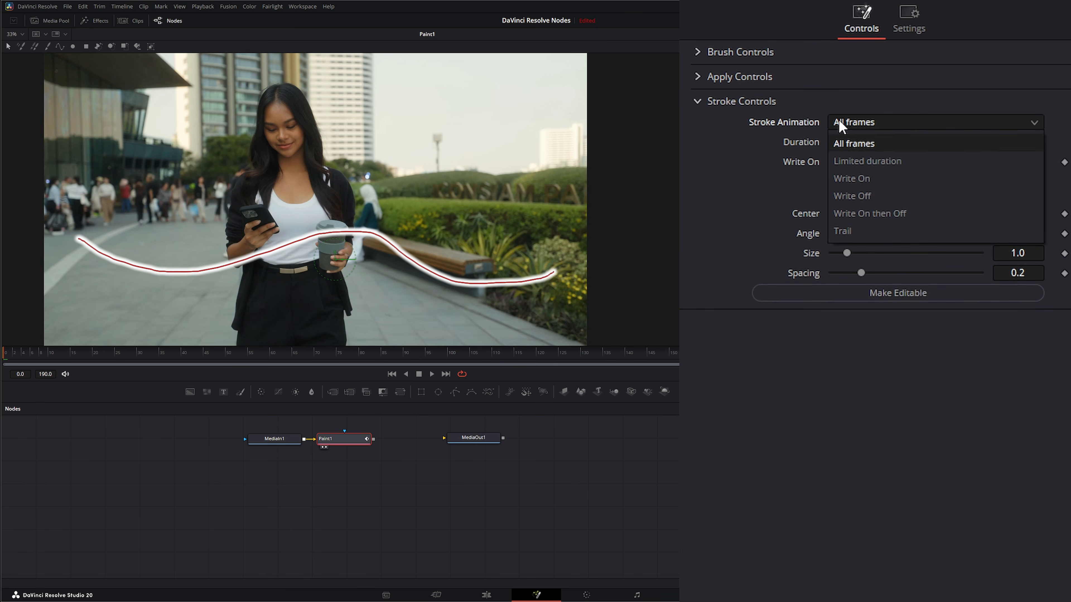
click(873, 232)
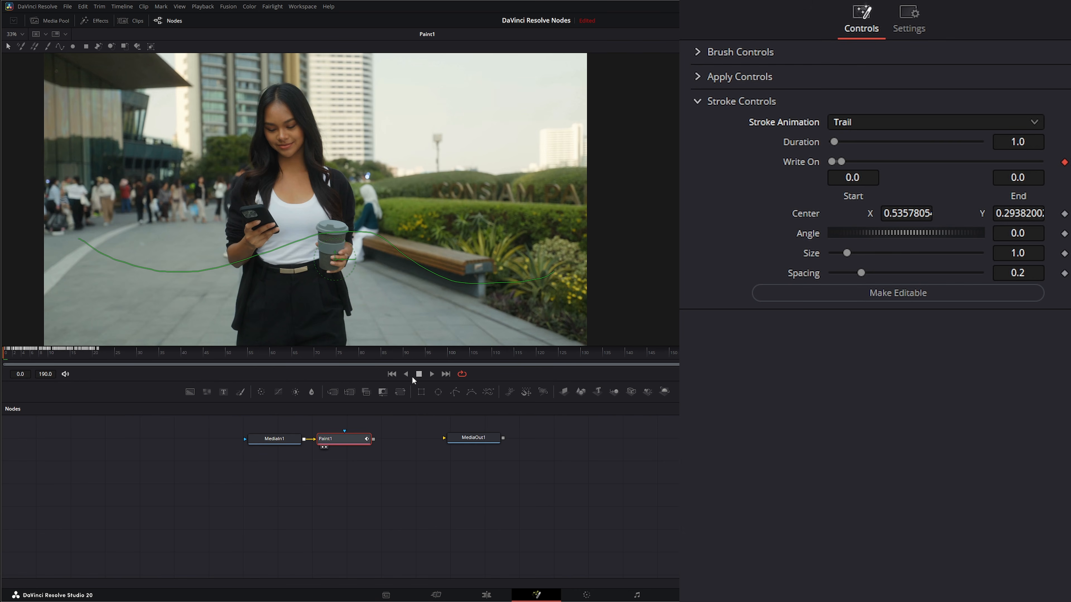
click(431, 374)
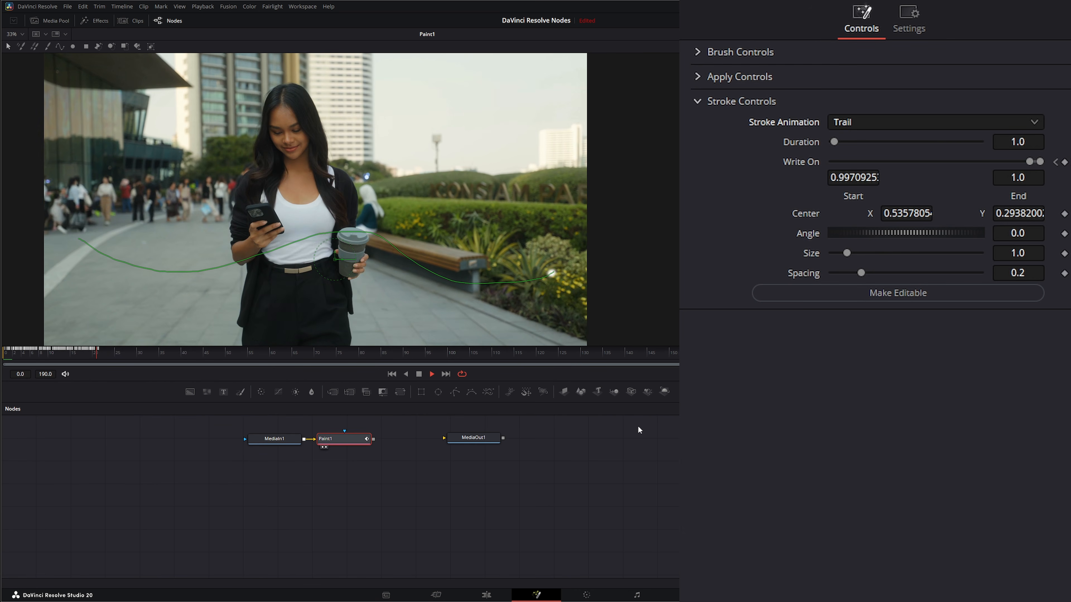
click(419, 375)
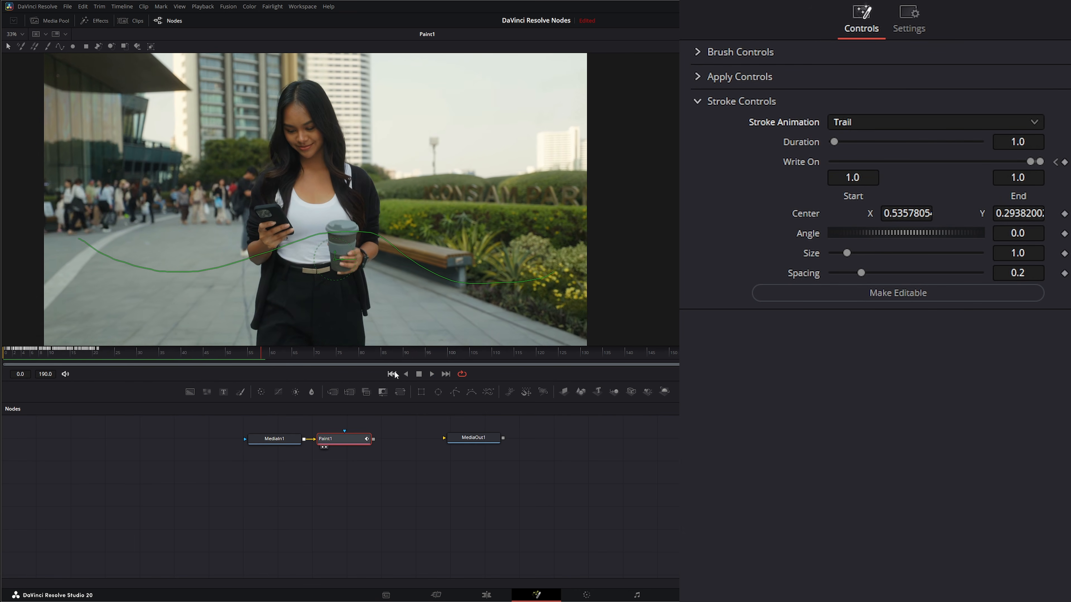
At the first frame, set the new stroke's Write On end to 0.388 and play the clip.
click(252, 360)
mouse_move(7, 357)
mouse_down()
mouse_move(78, 359)
mouse_move(6, 365)
mouse_up()
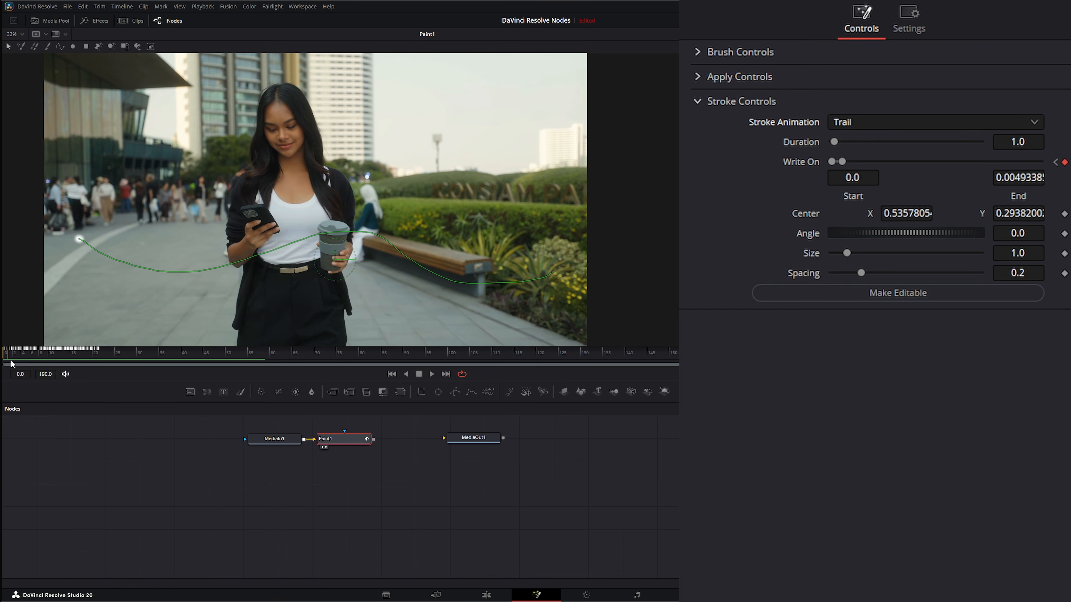
drag(834, 162, 919, 166)
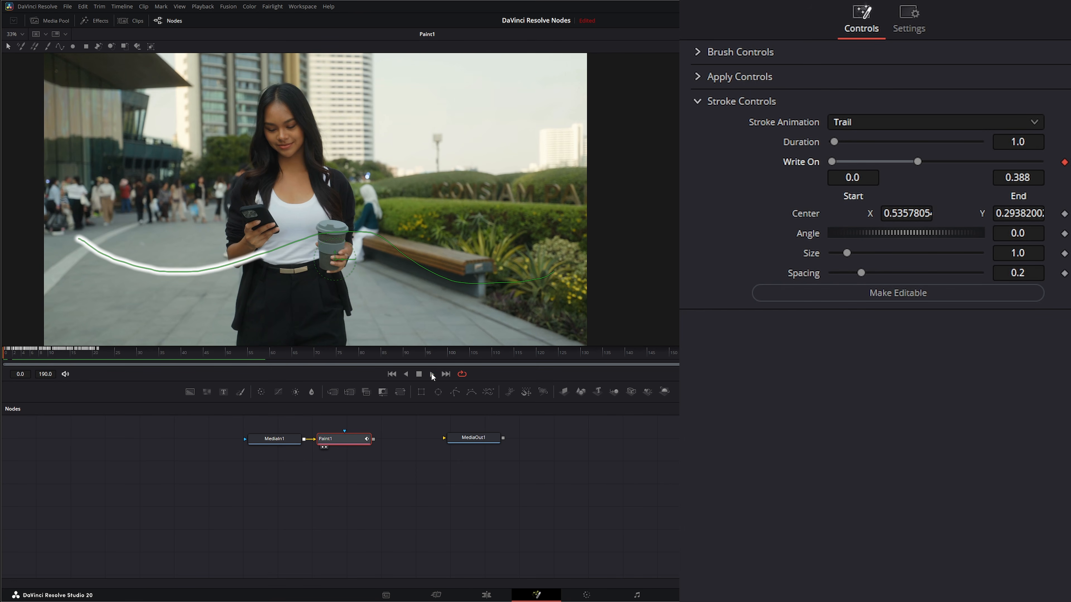
click(432, 375)
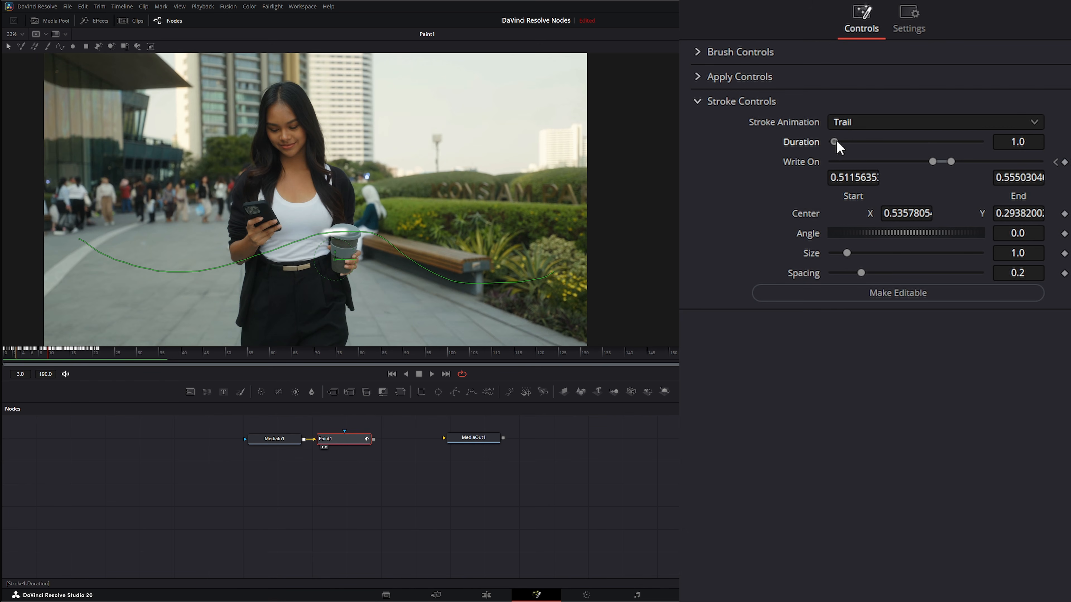
Set the Trail stroke's duration to 5.0 and review the longer trail in playback.
mouse_move(836, 141)
mouse_down()
mouse_move(887, 141)
mouse_move(856, 142)
mouse_up()
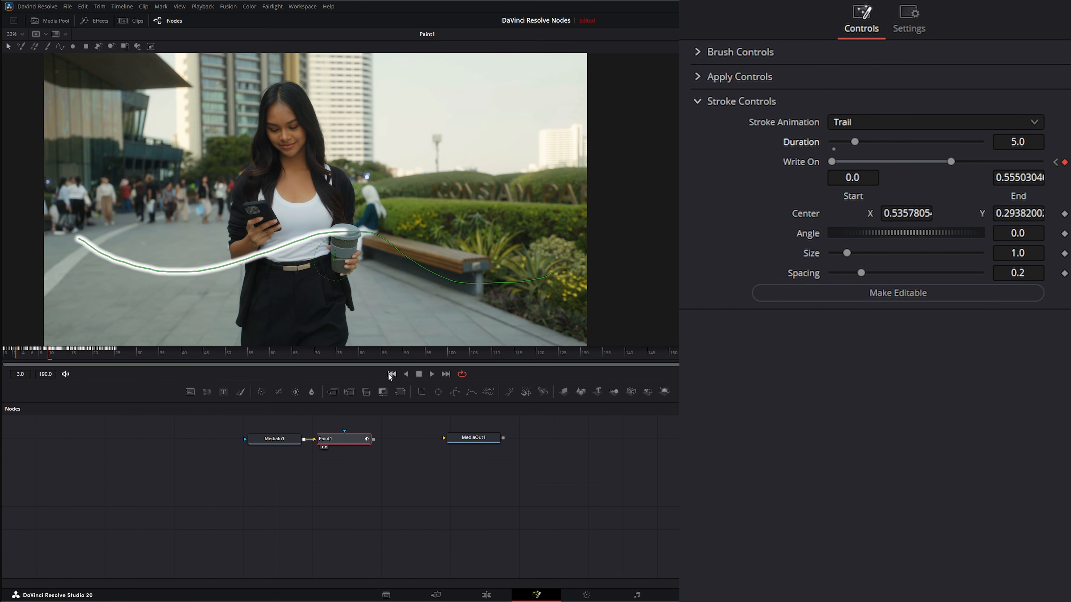
click(431, 373)
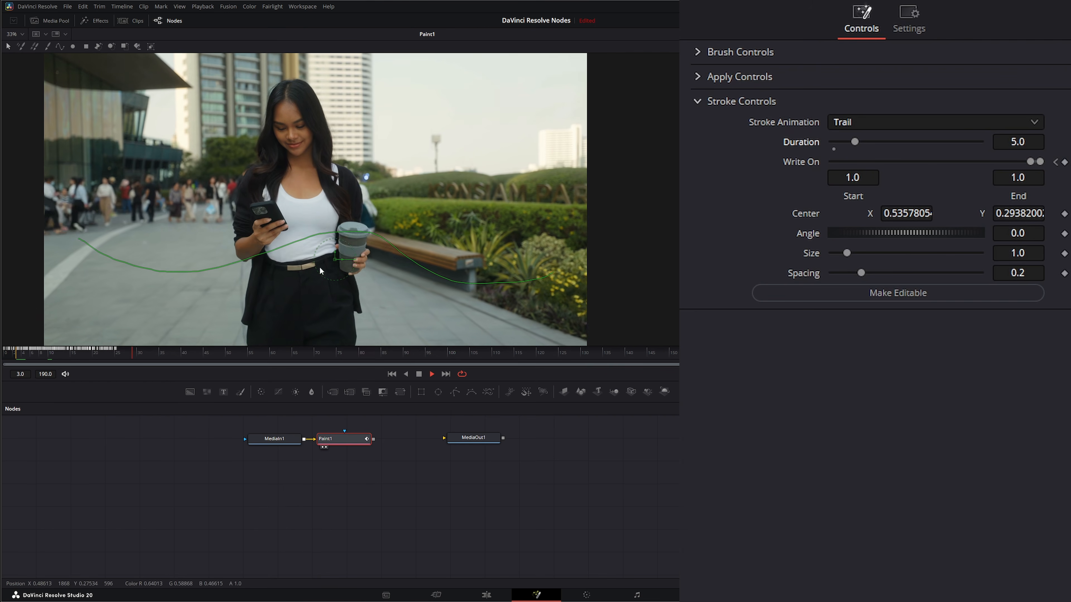
click(418, 373)
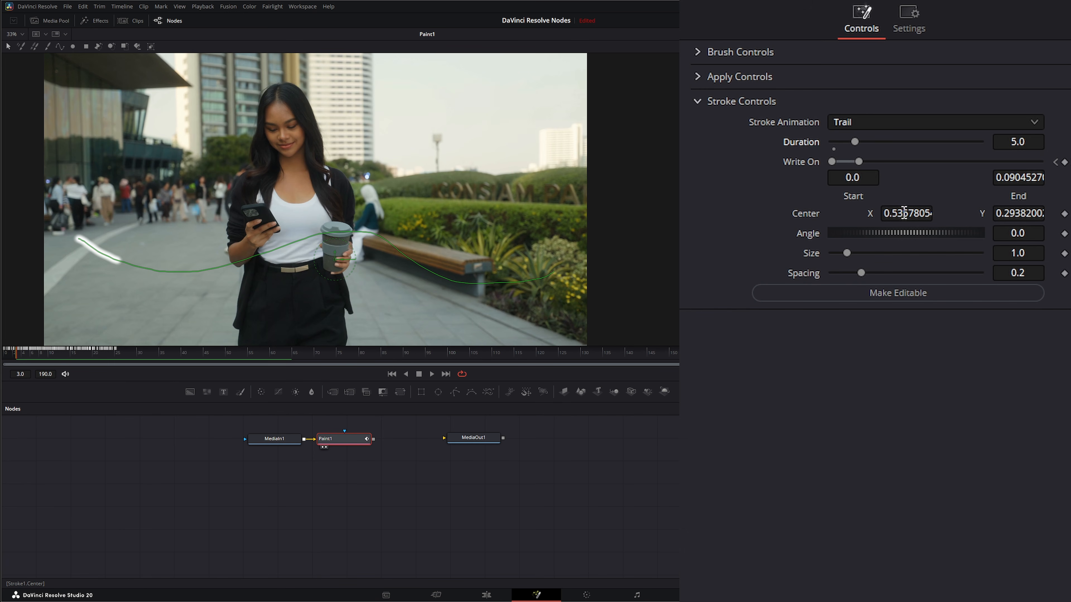
Adjust the Trail stroke to Center X 0.557781, Angle -10.9, Size 1.07 and Spacing 0.679, inspecting the dabs up close.
mouse_move(904, 213)
mouse_down()
mouse_move(891, 213)
mouse_move(918, 213)
mouse_move(846, 252)
mouse_move(882, 273)
mouse_move(949, 273)
mouse_move(877, 272)
mouse_move(933, 273)
mouse_up()
scroll(88, 205, up, 8)
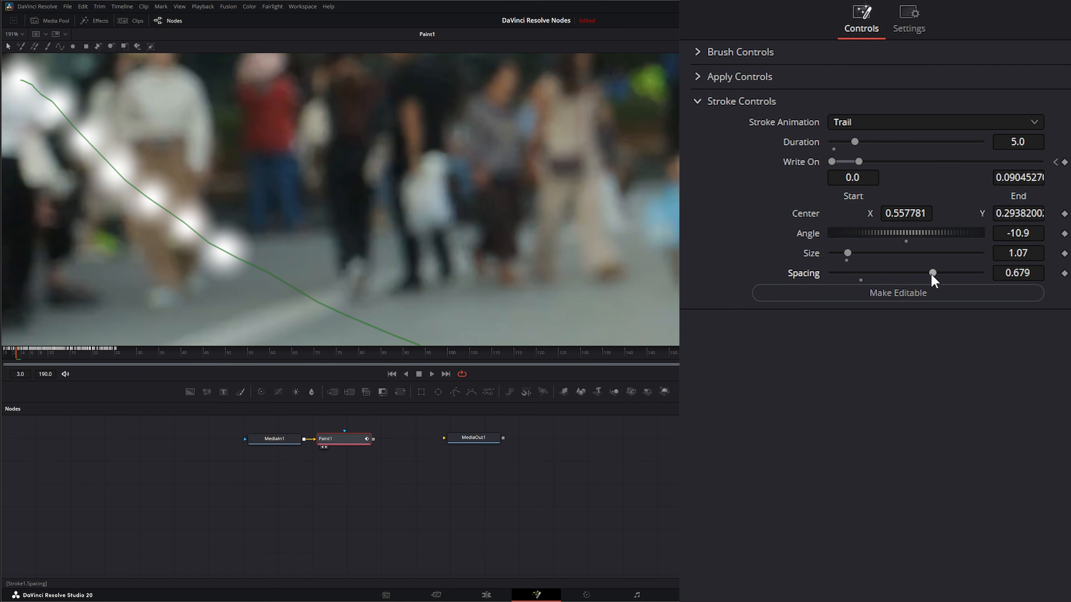
Set the Trail stroke's Spacing to 0.102, fit the image in the viewer and delete the stroke.
mouse_move(932, 274)
mouse_down()
mouse_move(982, 274)
mouse_move(847, 273)
mouse_up()
scroll(478, 256, down, 5)
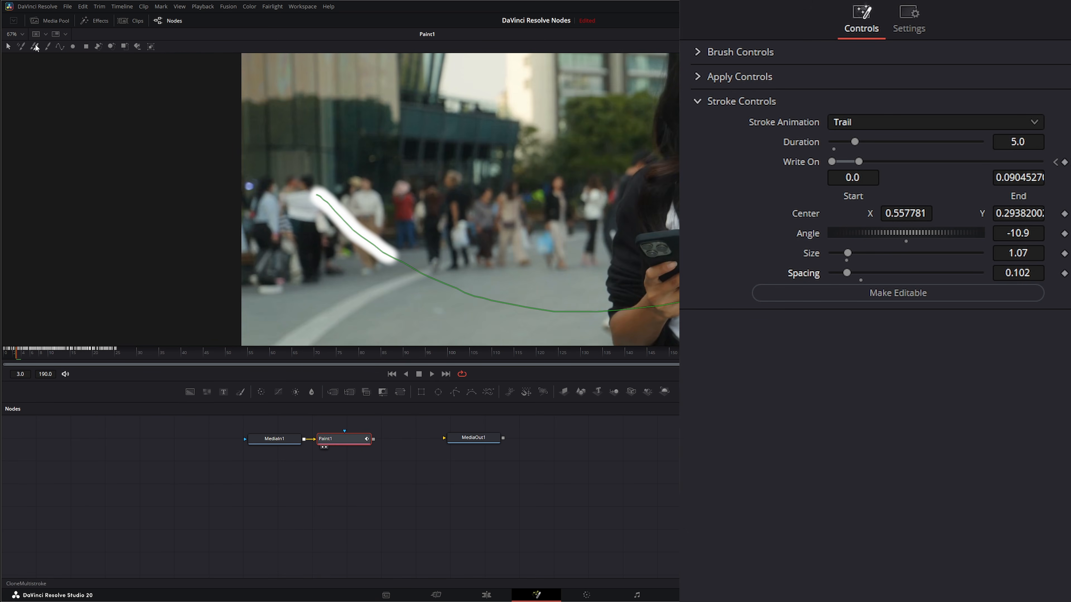
click(14, 34)
click(16, 47)
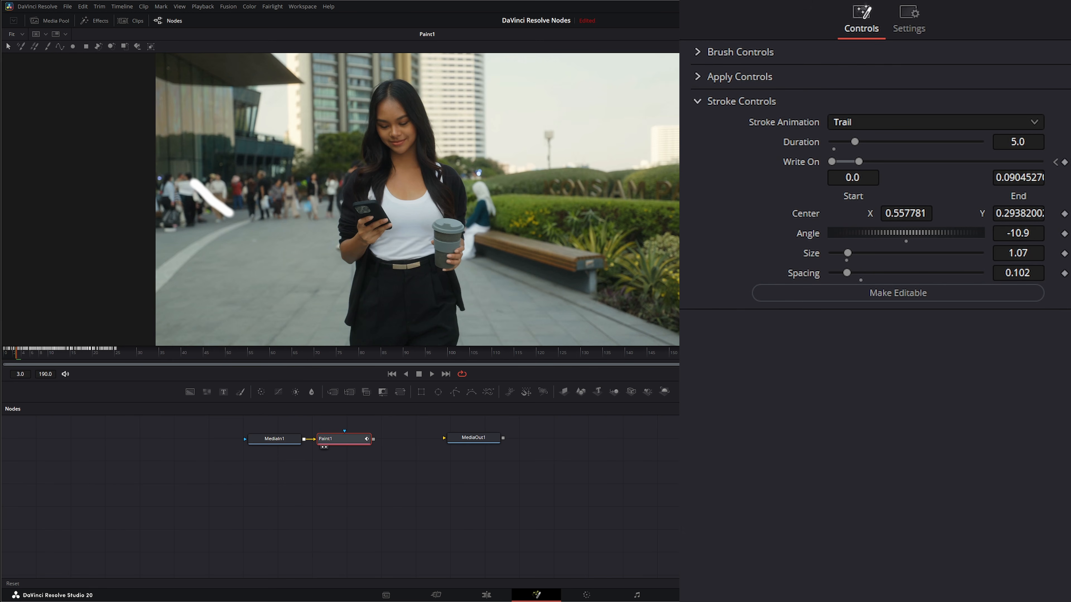
key(Delete)
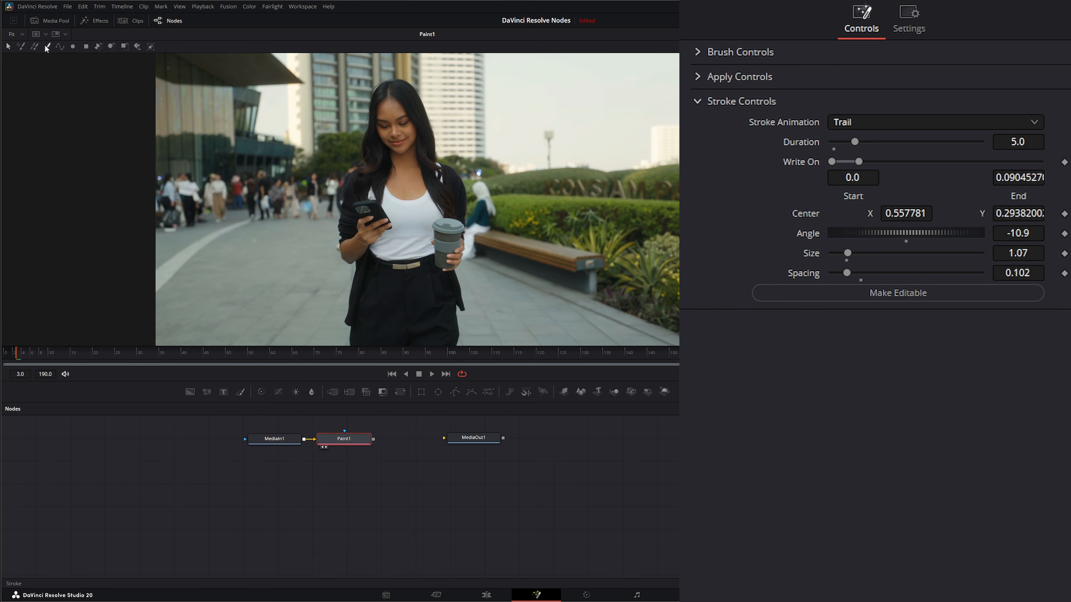
Paint a short Stroke on the pavement beside the woman and select it with its Stroke Controls shown.
click(47, 47)
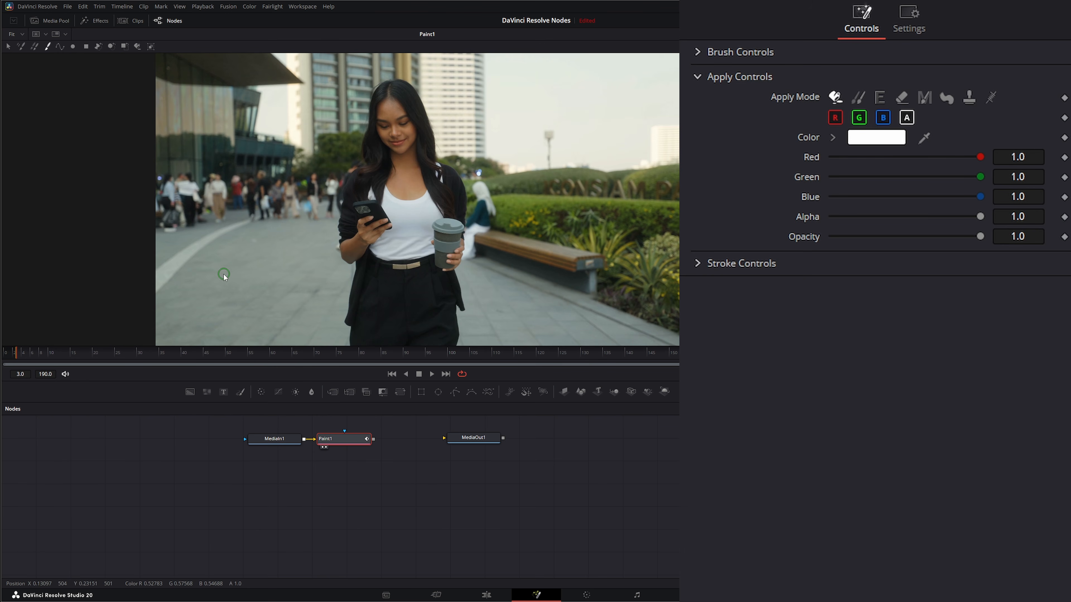
drag(220, 269, 270, 275)
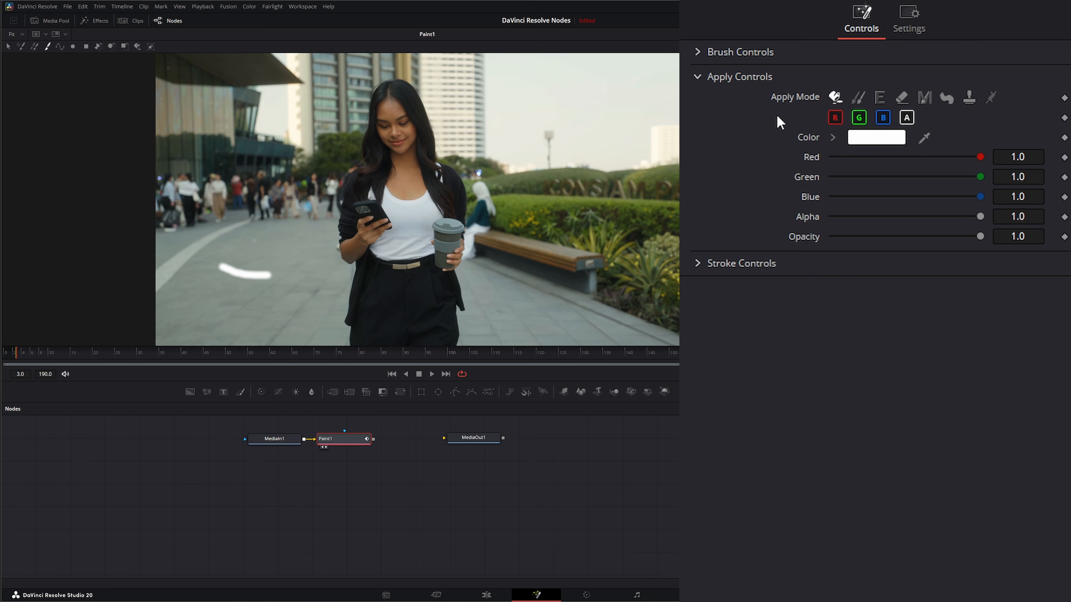
click(701, 78)
click(698, 101)
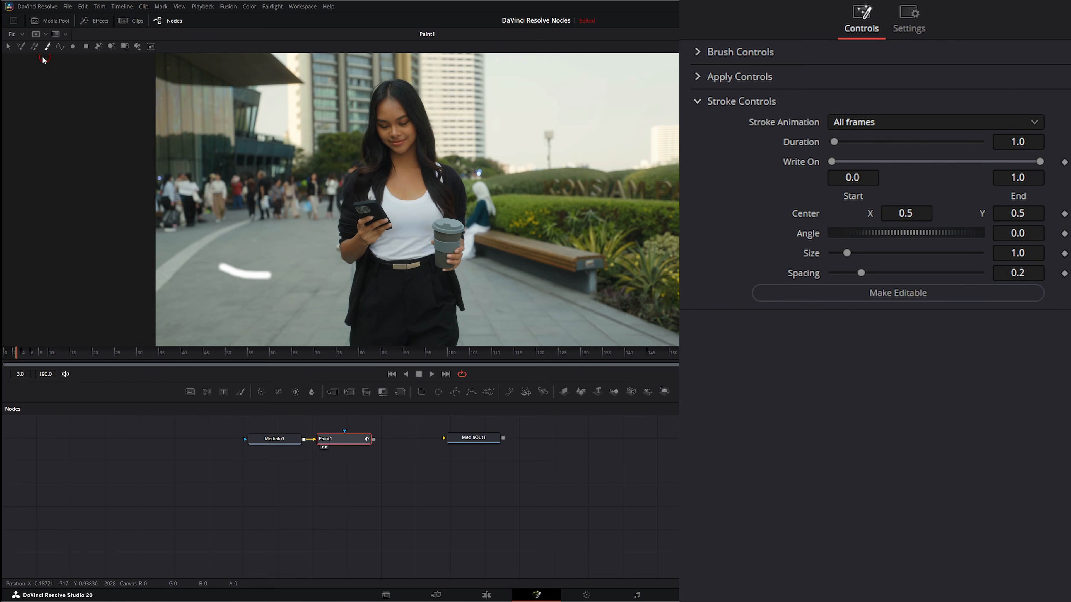
click(8, 47)
click(246, 274)
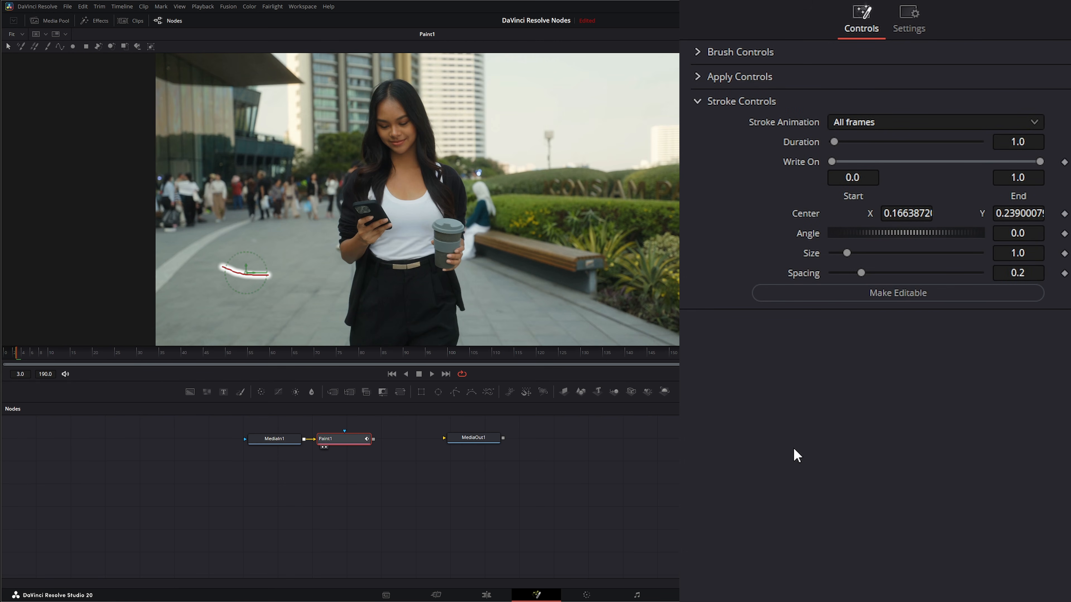
Make the pavement stroke editable and animate its shape, inspecting the polyline in the Spline editor before hiding it.
drag(678, 425, 182, 439)
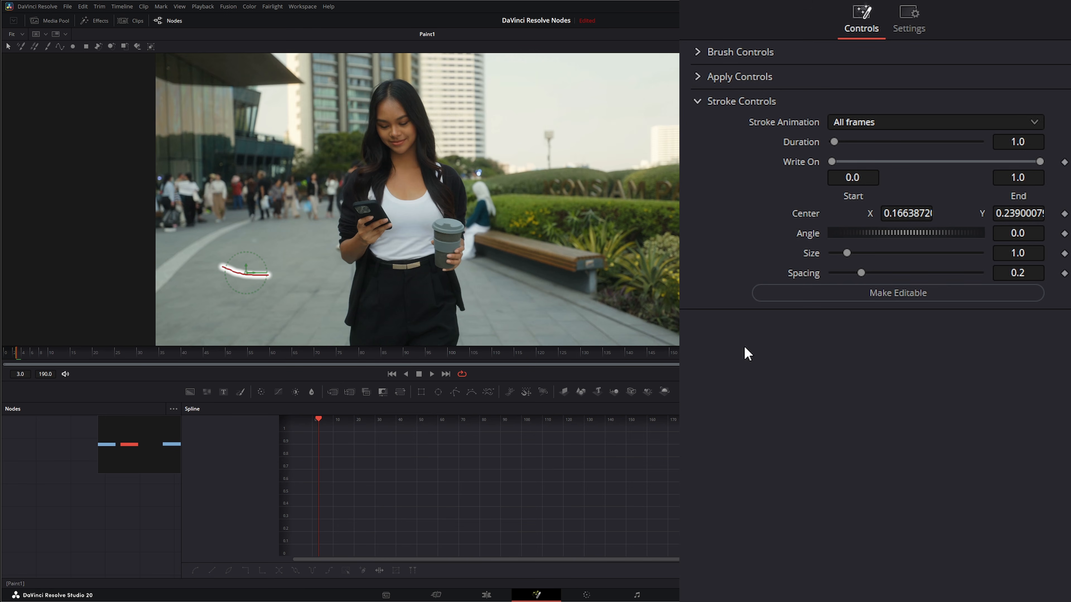
click(898, 293)
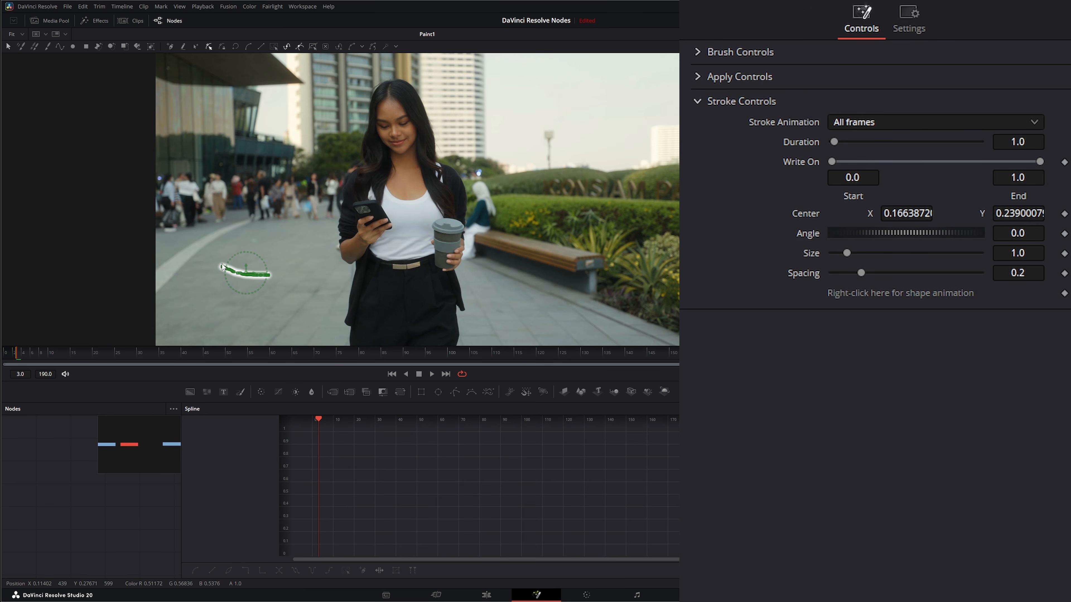
right_click(841, 295)
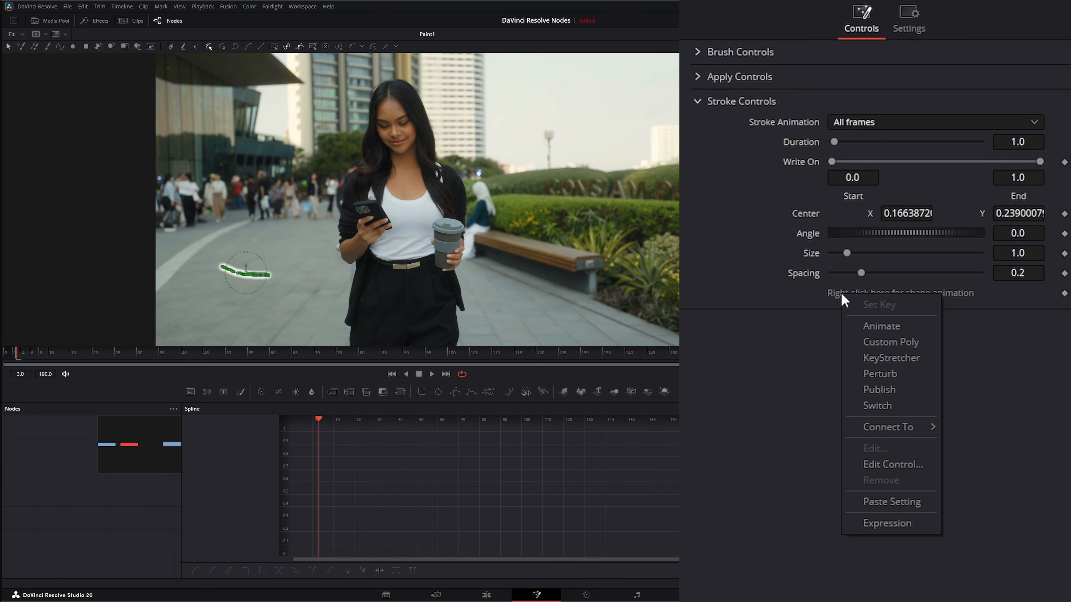
click(897, 327)
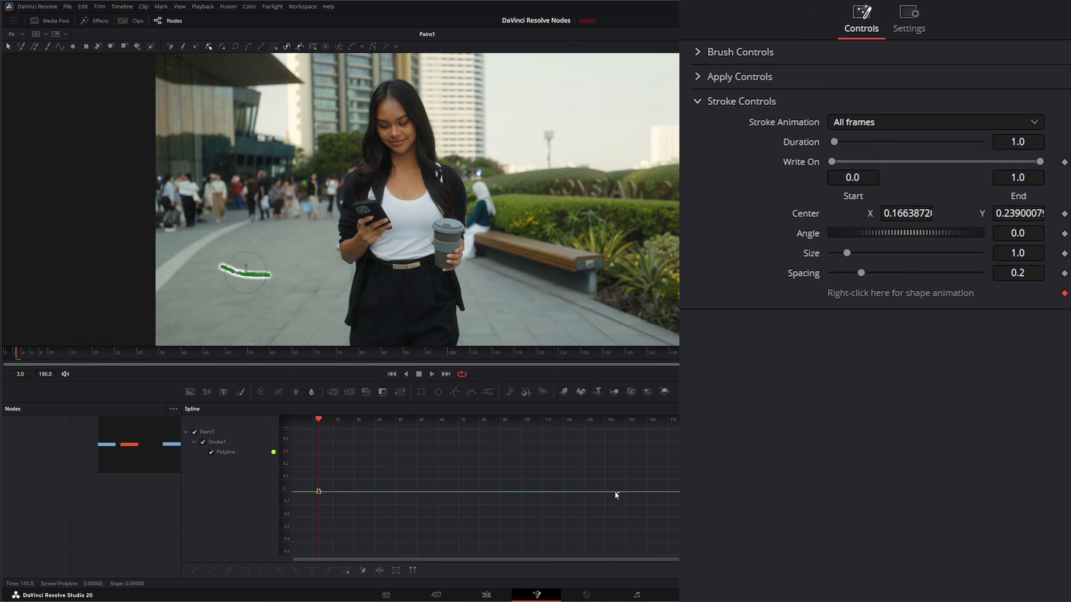
drag(182, 469, 678, 467)
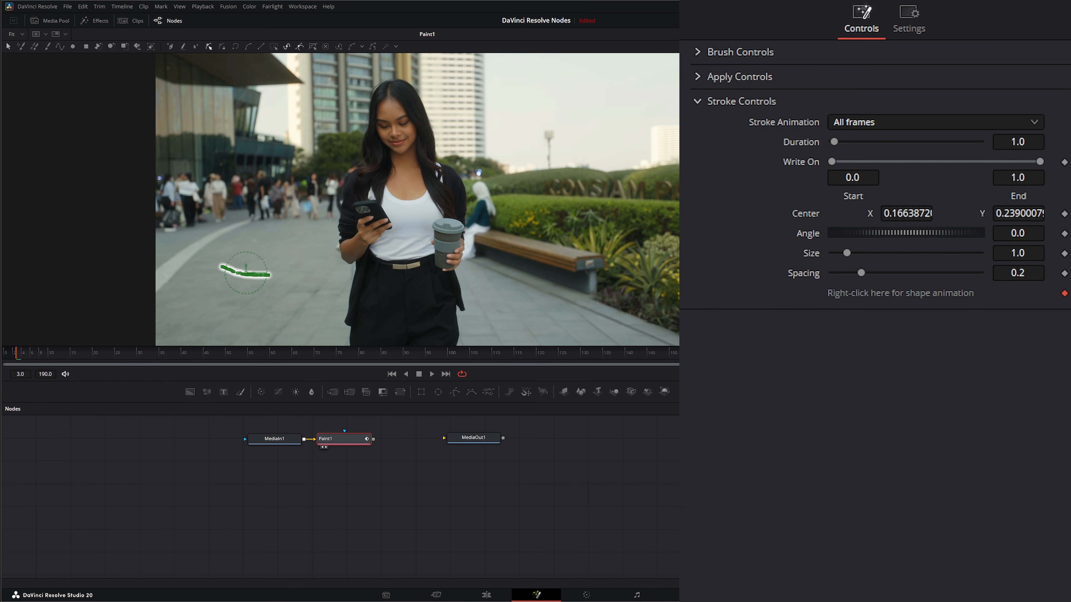
mouse_move(678, 466)
mouse_down()
mouse_move(58, 464)
mouse_move(678, 466)
mouse_up()
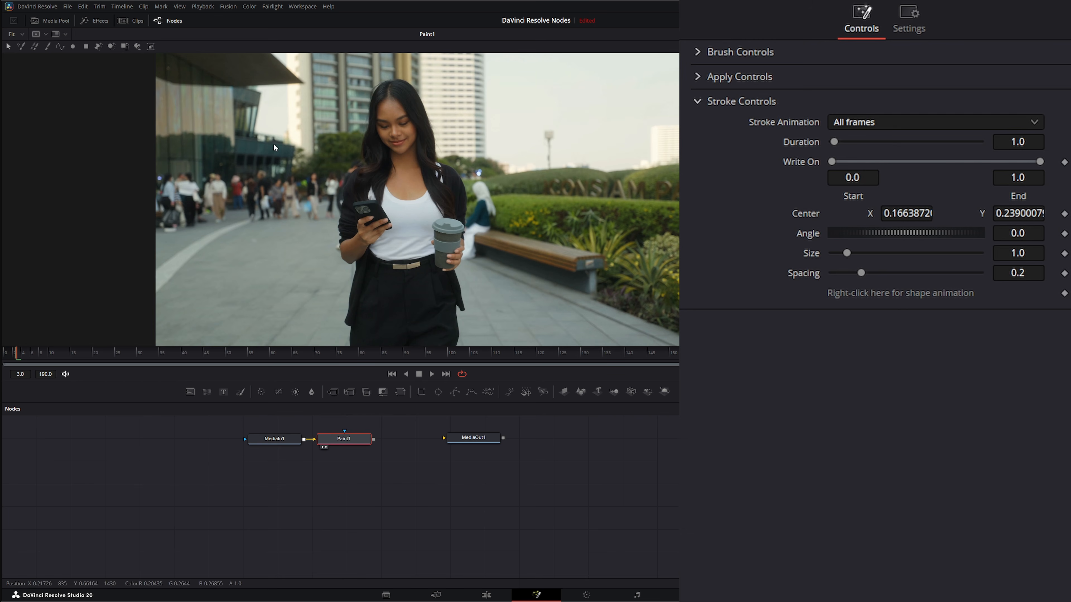
Paint a short diagonal Multistroke on the pavement and set Center X 0.523, Angle -25.4, Size 0.91 and Spacing 0.257.
click(20, 46)
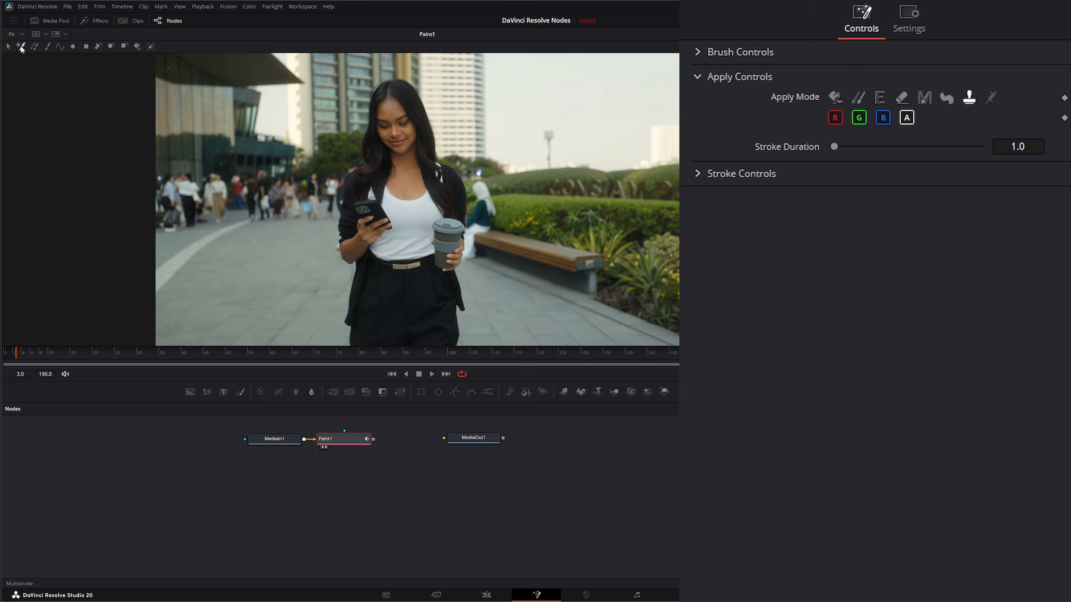
drag(230, 251, 260, 277)
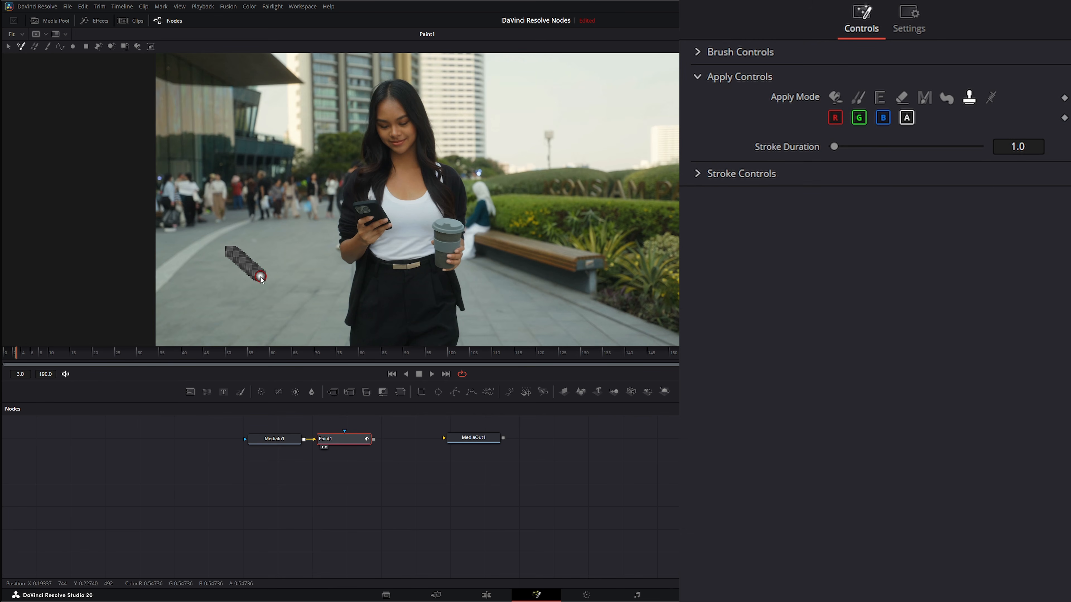
click(699, 175)
mouse_move(912, 195)
mouse_down()
mouse_move(923, 196)
mouse_move(908, 199)
mouse_move(917, 215)
mouse_move(842, 228)
mouse_up()
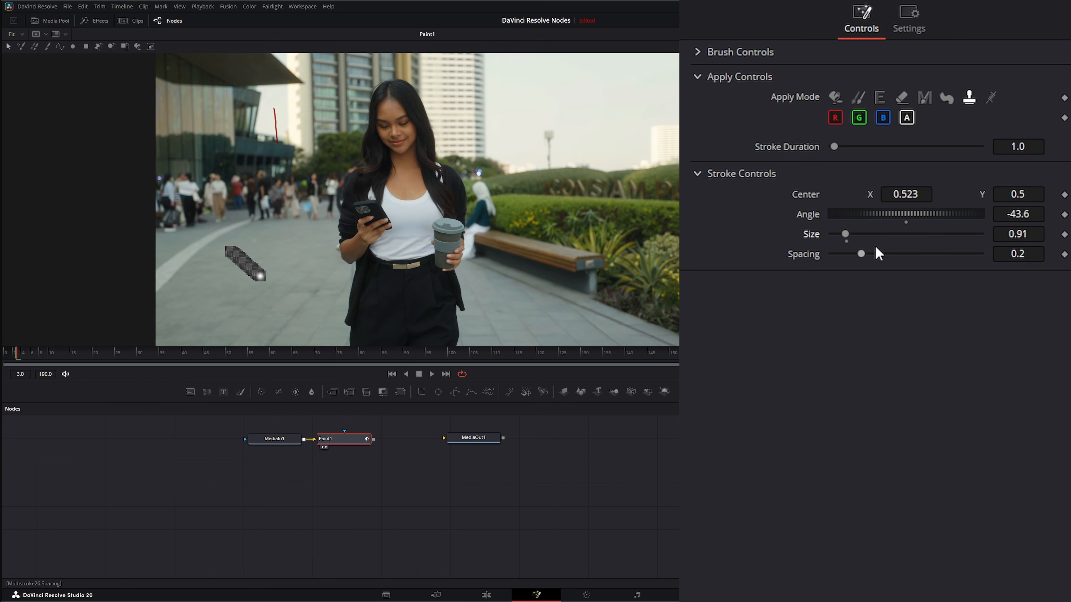
mouse_move(893, 220)
mouse_down()
mouse_move(879, 213)
mouse_move(901, 212)
mouse_up()
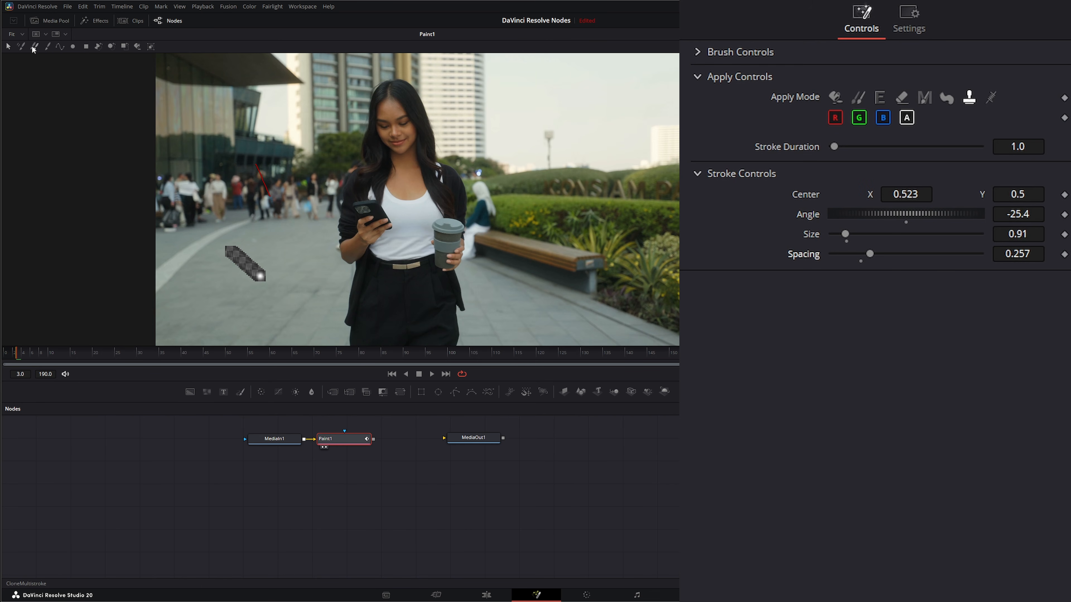
Compare the controls offered by the Clone Multistroke, Stroke, Polyline Stroke, shape, copy and Fill tools, ending on the Stroke tool.
click(34, 46)
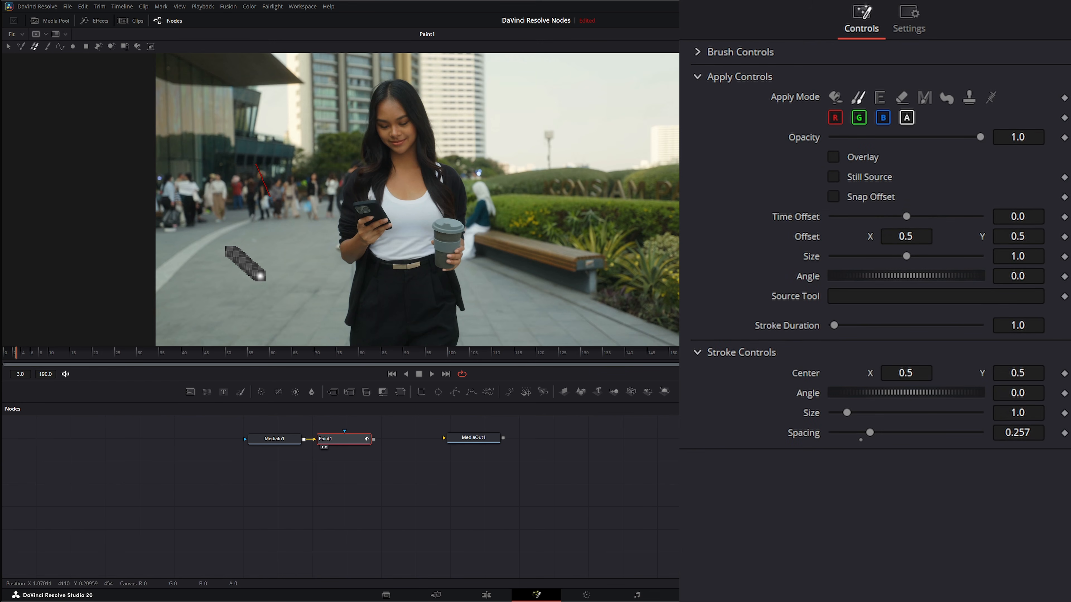
click(698, 76)
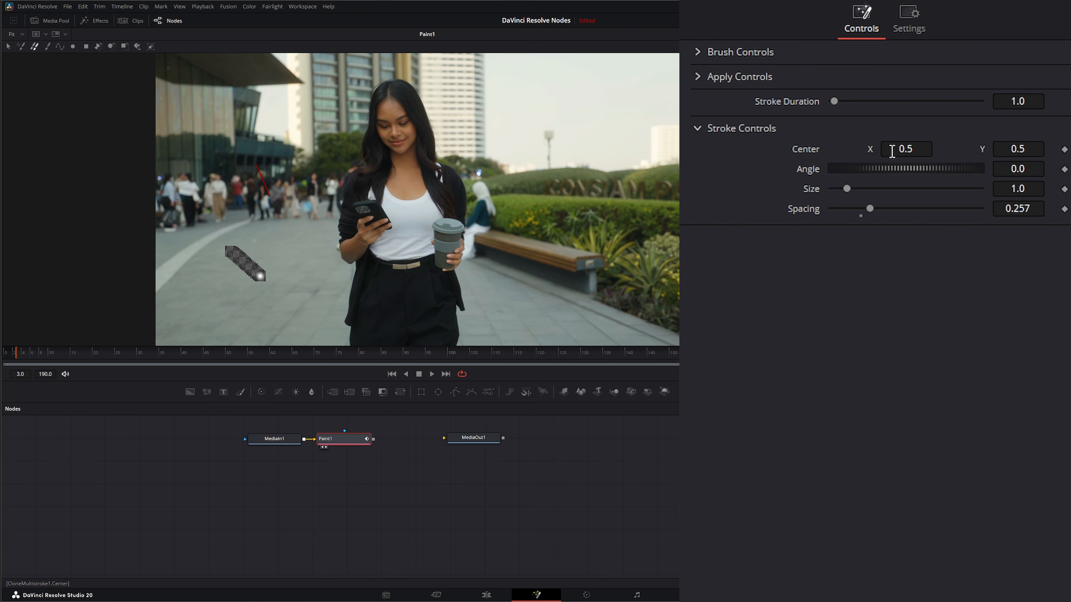
click(60, 47)
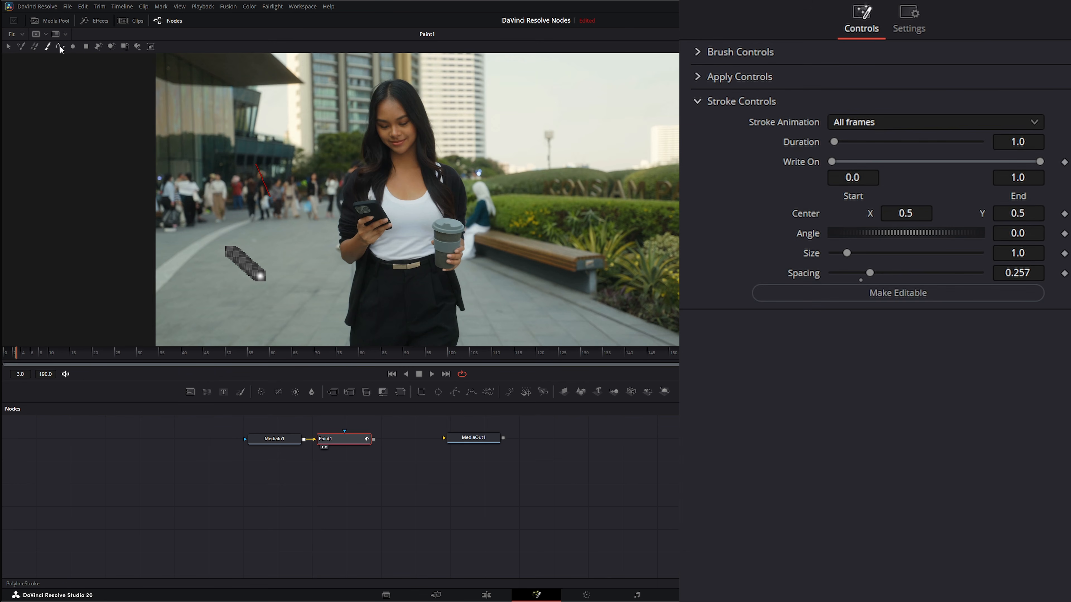
click(60, 47)
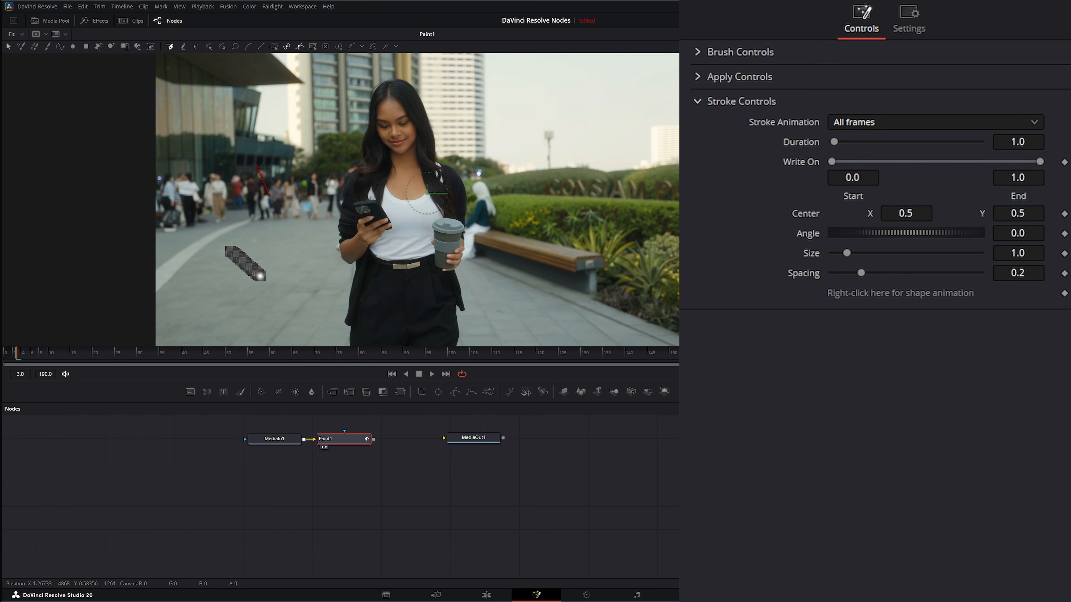
click(73, 47)
click(86, 46)
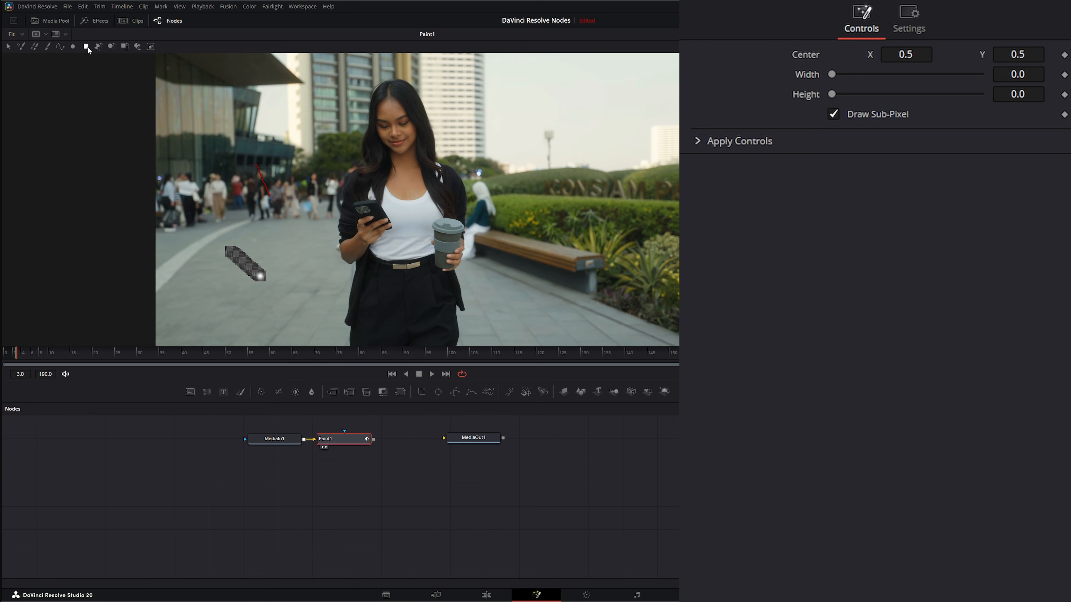
click(98, 46)
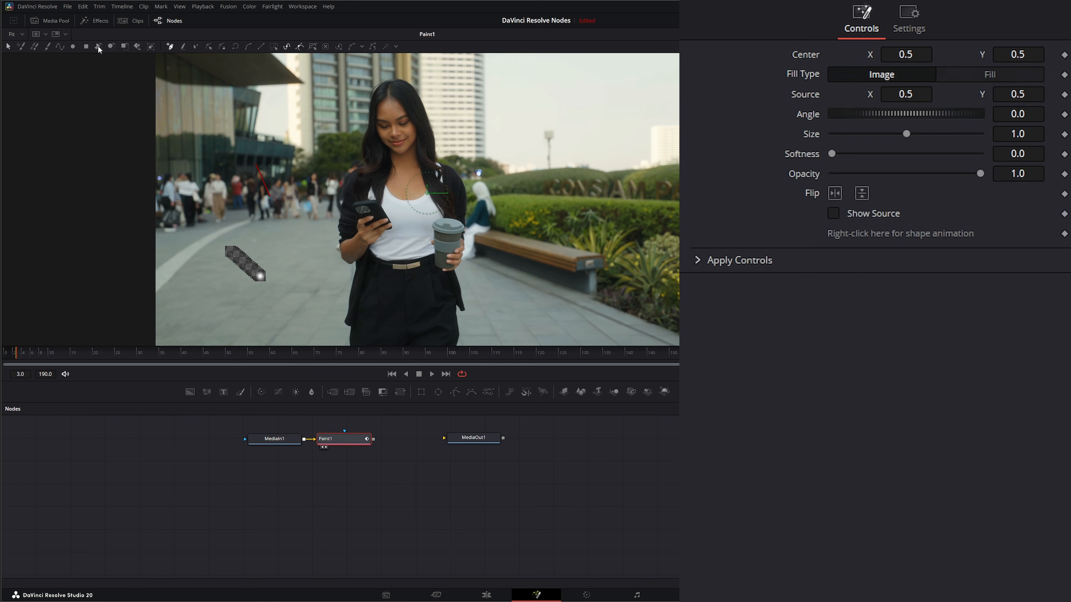
click(113, 46)
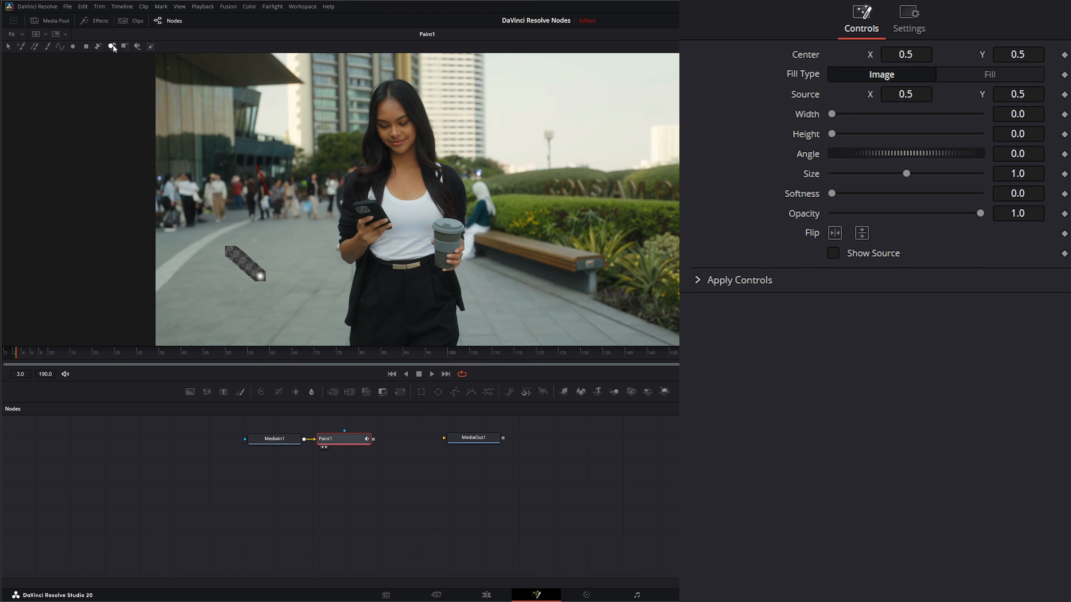
click(138, 46)
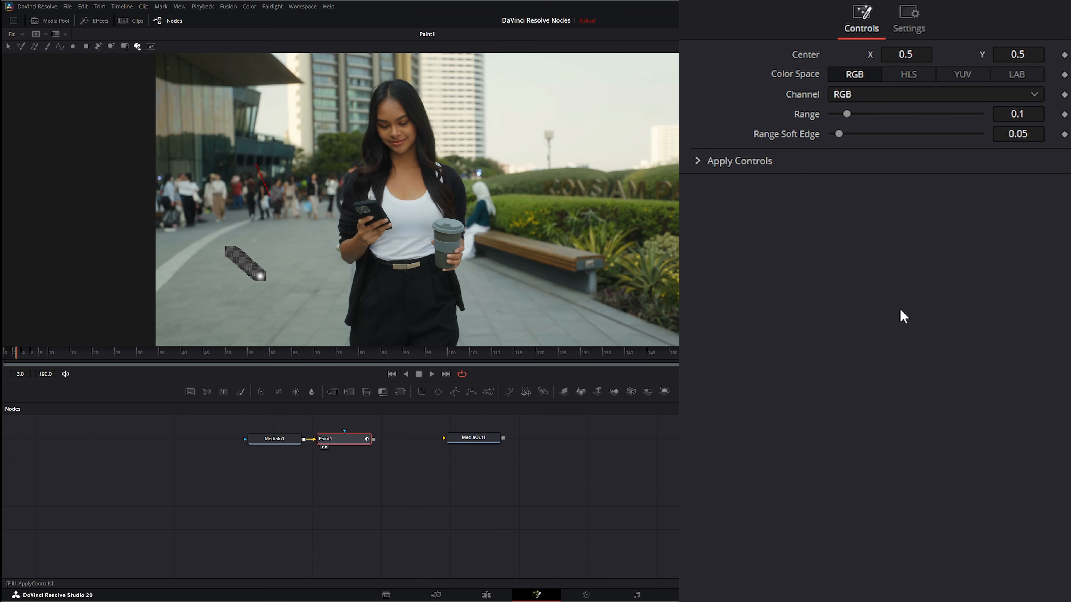
click(47, 46)
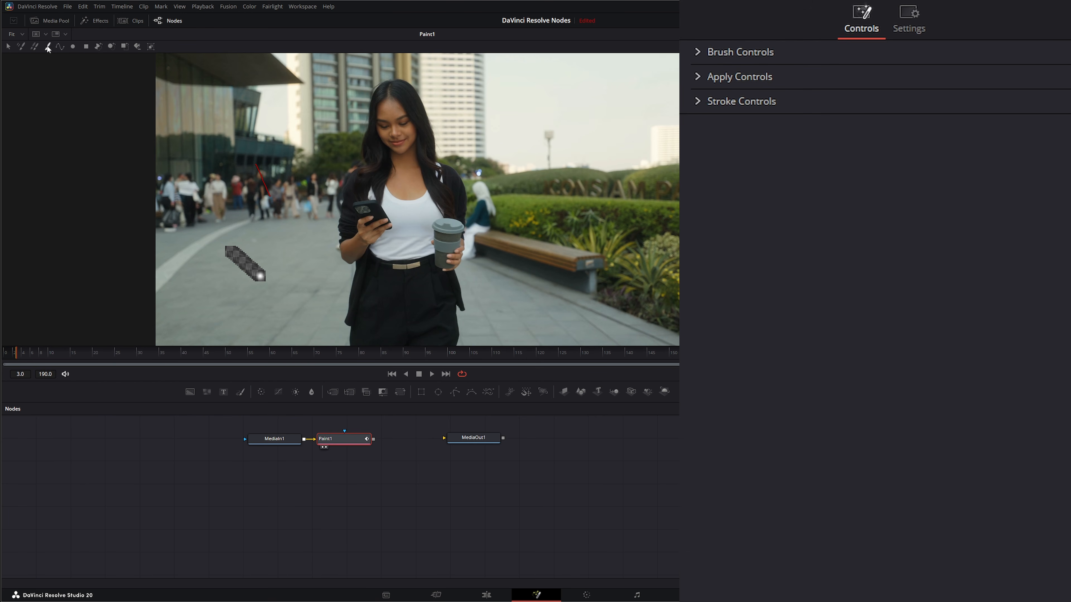